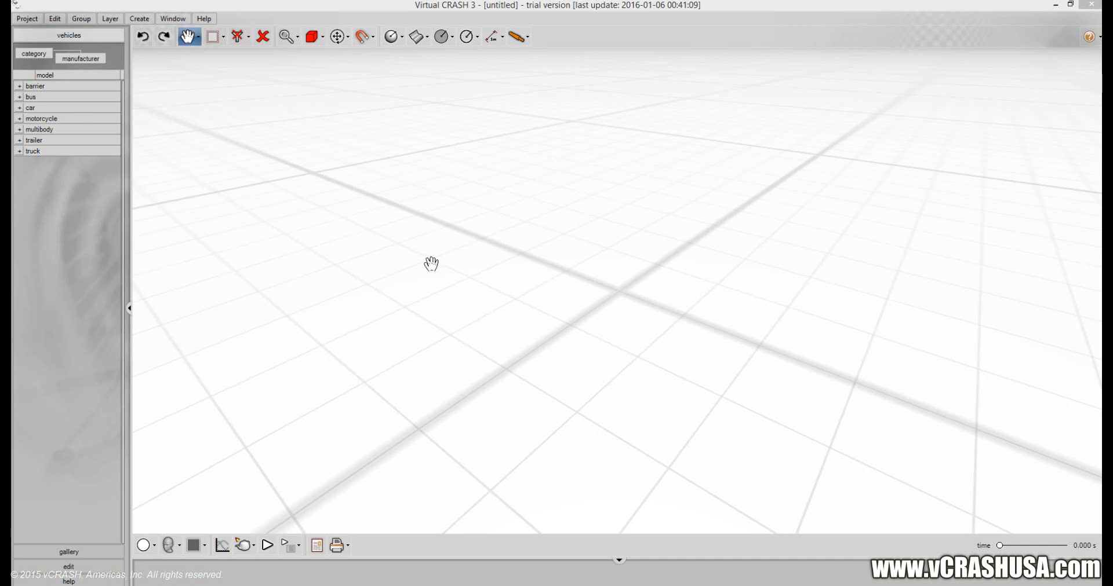
Switch the viewport from the perspective view to the Top view.
click(172, 550)
click(174, 554)
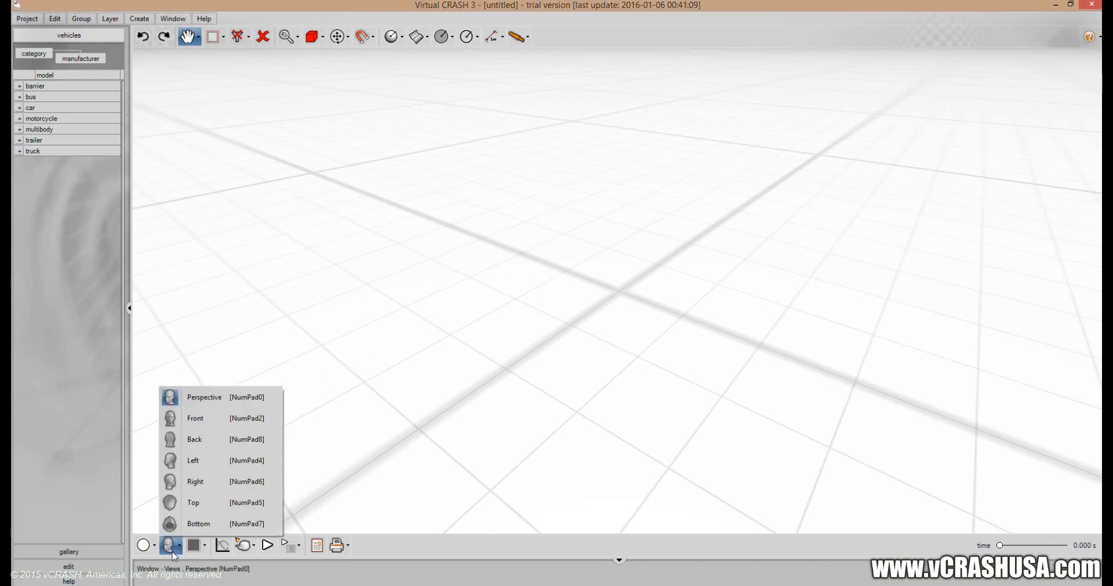
click(199, 500)
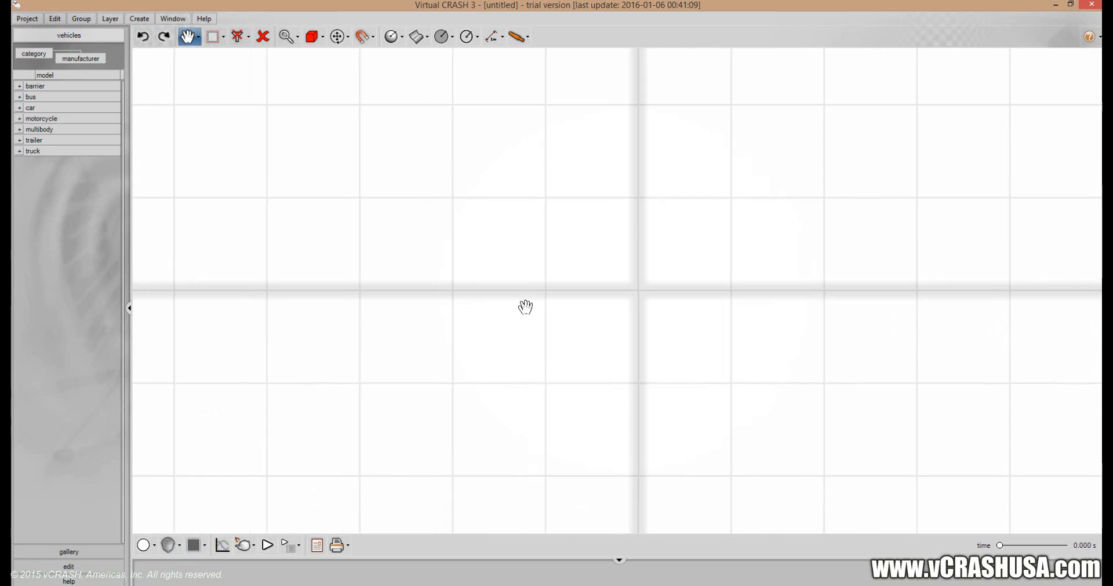
scroll(526, 307, down, 4)
drag(515, 323, 515, 324)
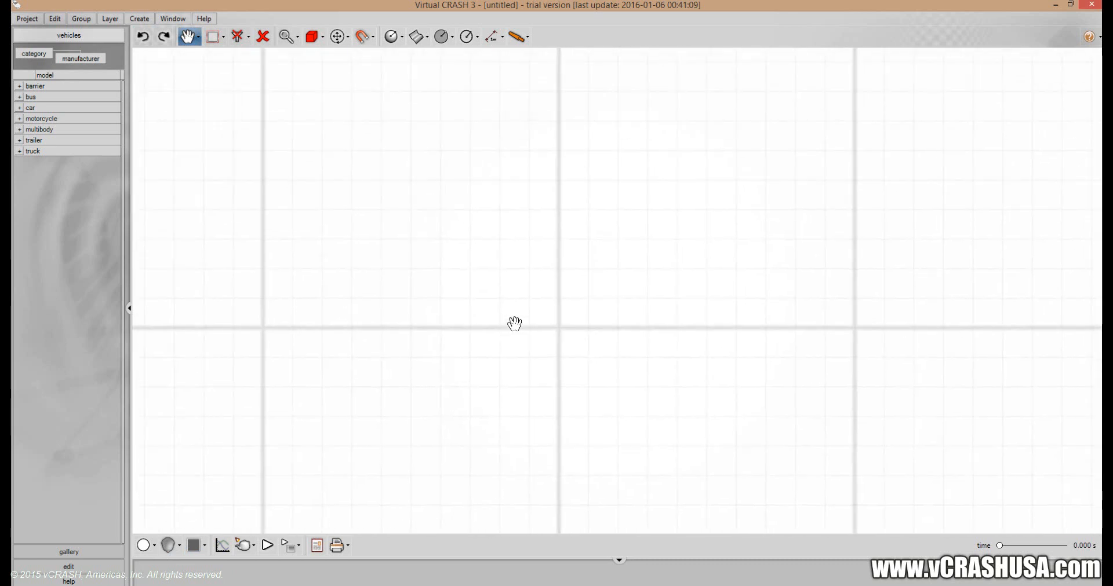
scroll(514, 324, down, 2)
drag(514, 323, 532, 303)
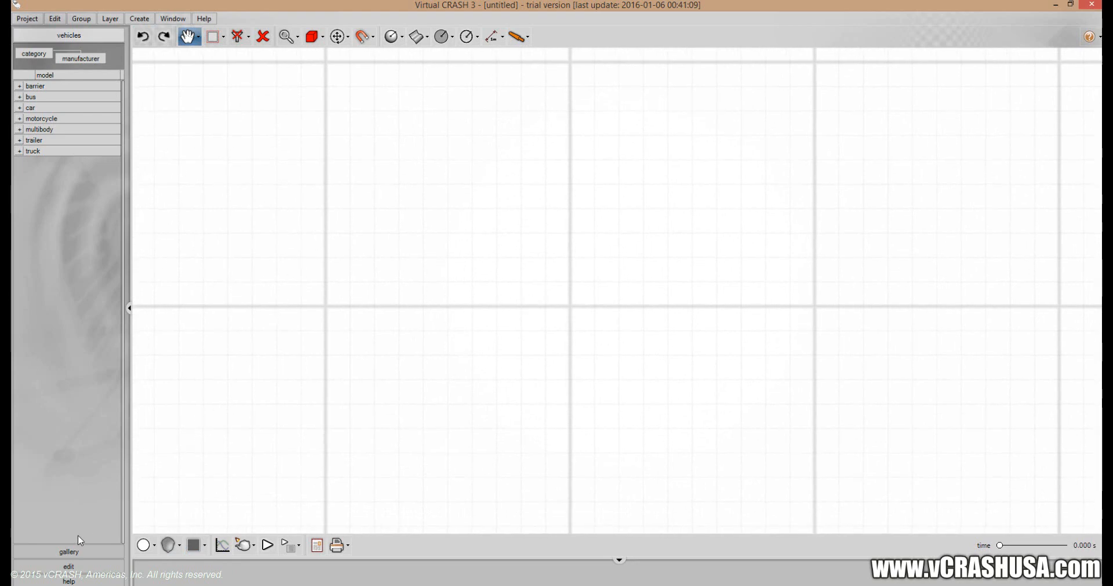
Place a 2D Axes helper at the grid origin, extending about 60 ft along positive x.
click(502, 39)
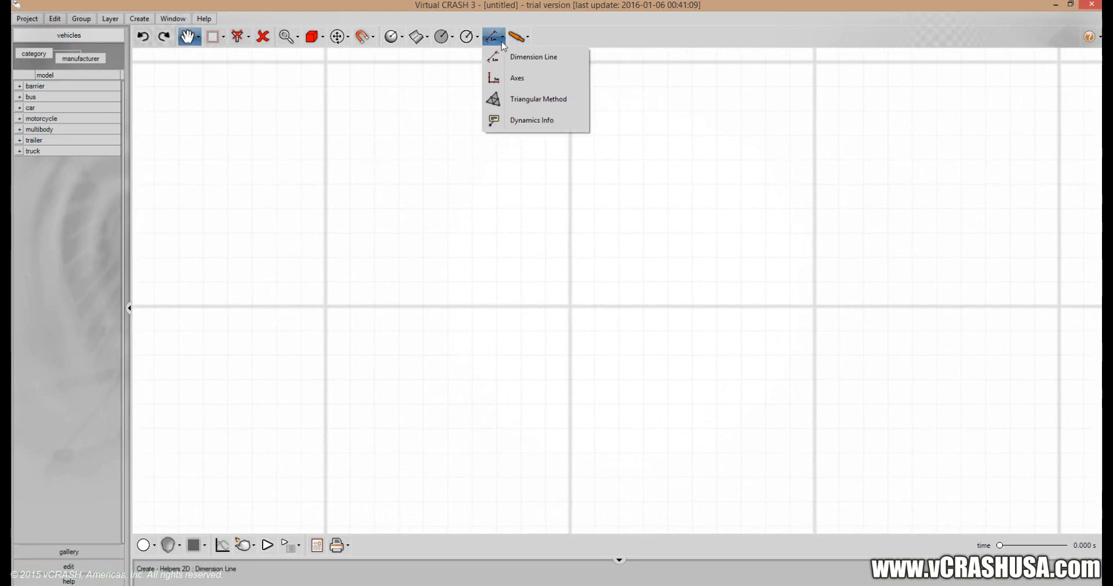
click(513, 79)
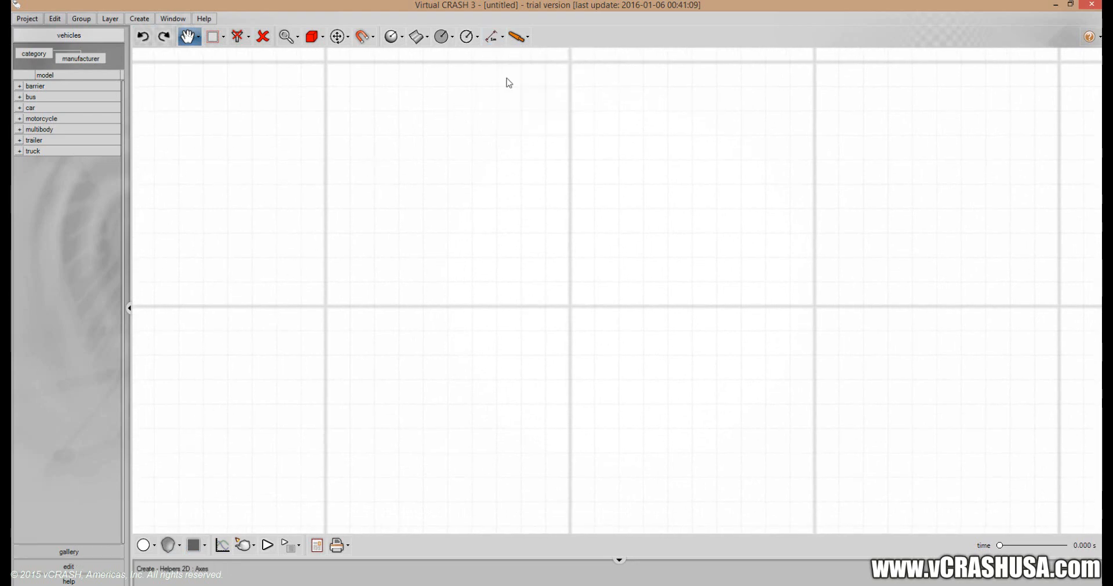
click(571, 307)
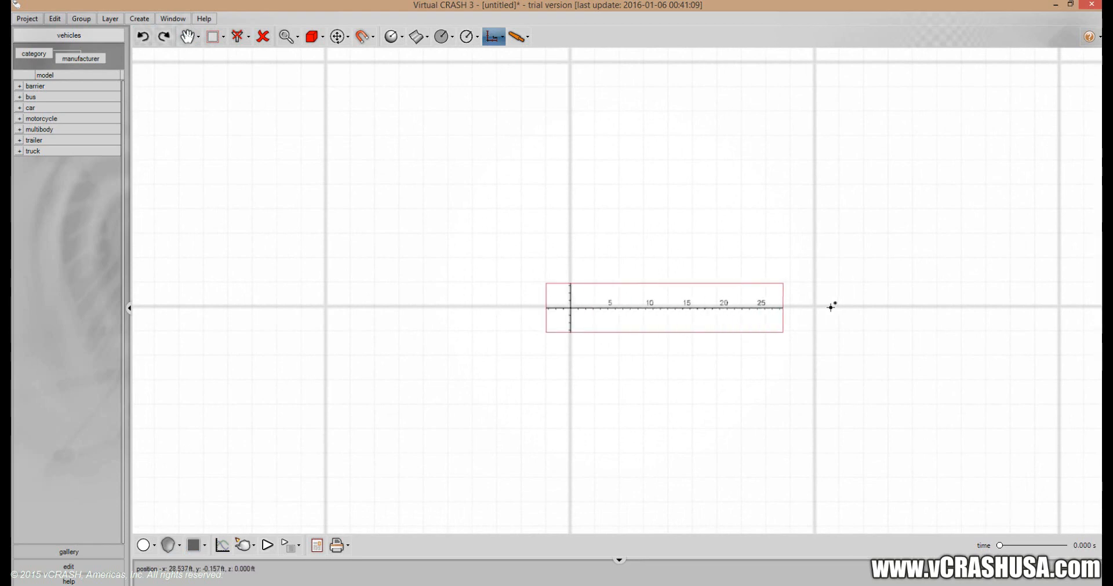
click(1021, 306)
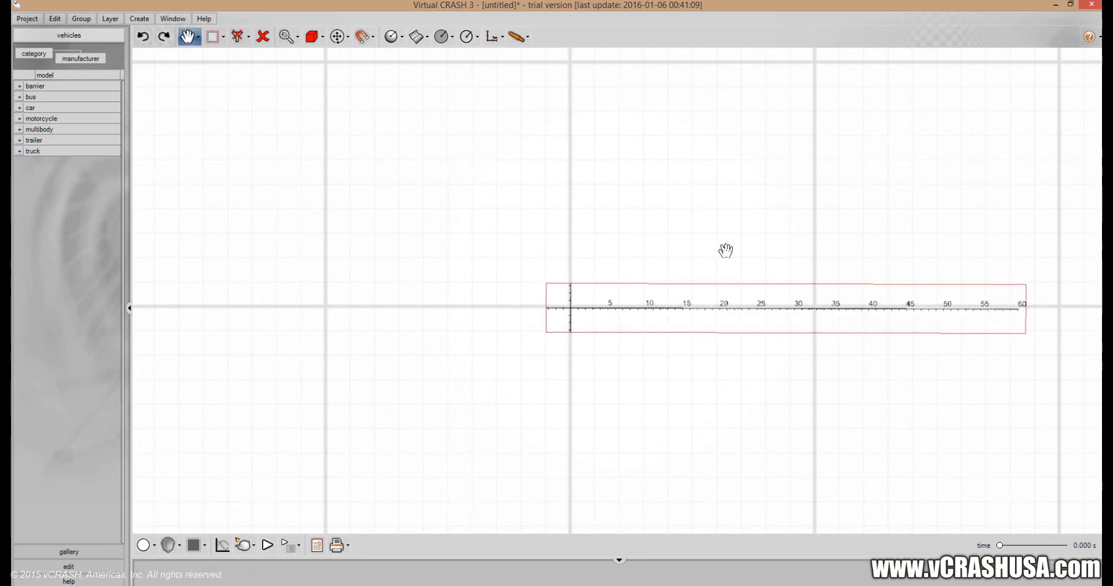
Set the axes' lengths in the +x, -x, +y and -y directions to 100 ft each.
click(75, 566)
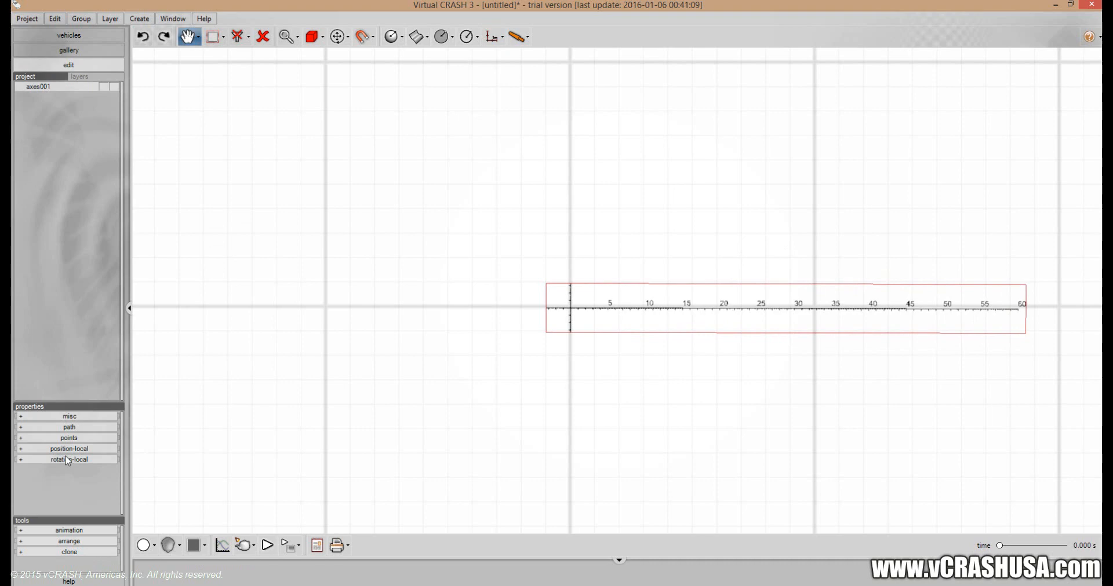
click(72, 416)
drag(77, 404, 77, 215)
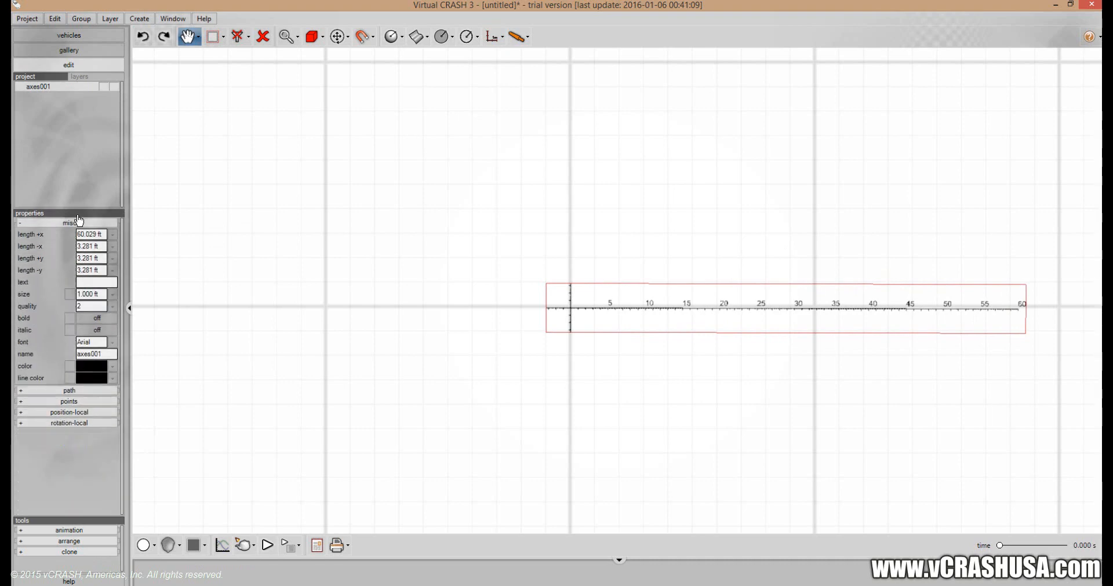
click(92, 234)
text(100)
key(Return)
click(86, 246)
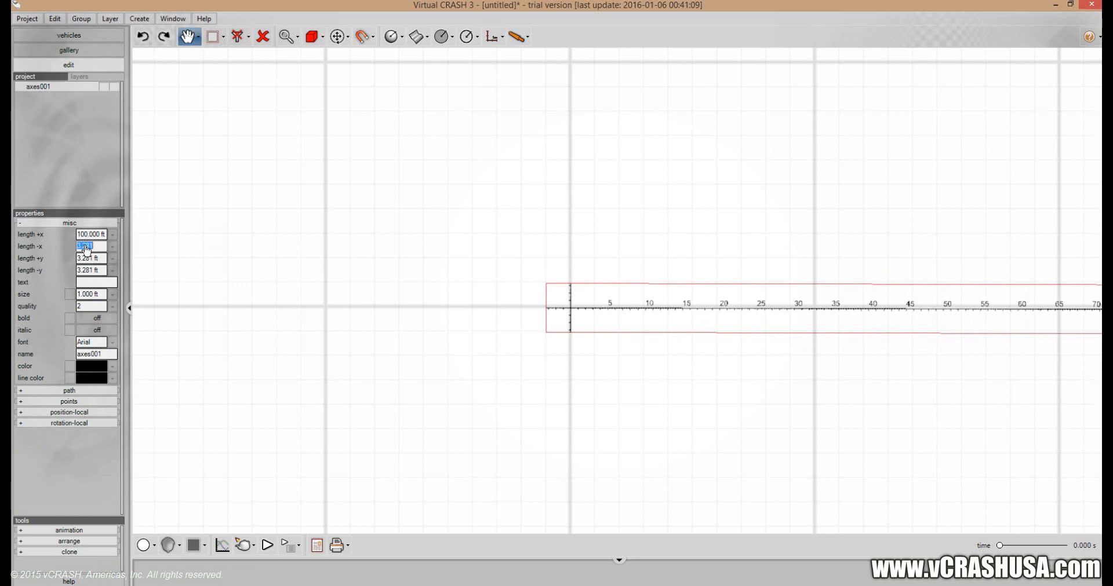
key(Return)
click(85, 259)
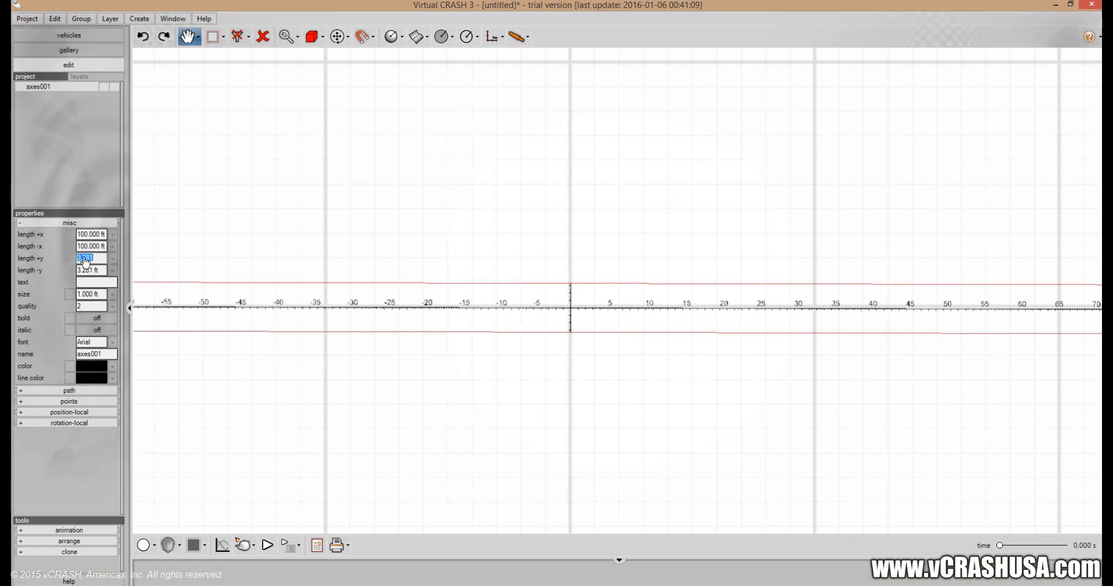
text(100)
key(Return)
click(85, 271)
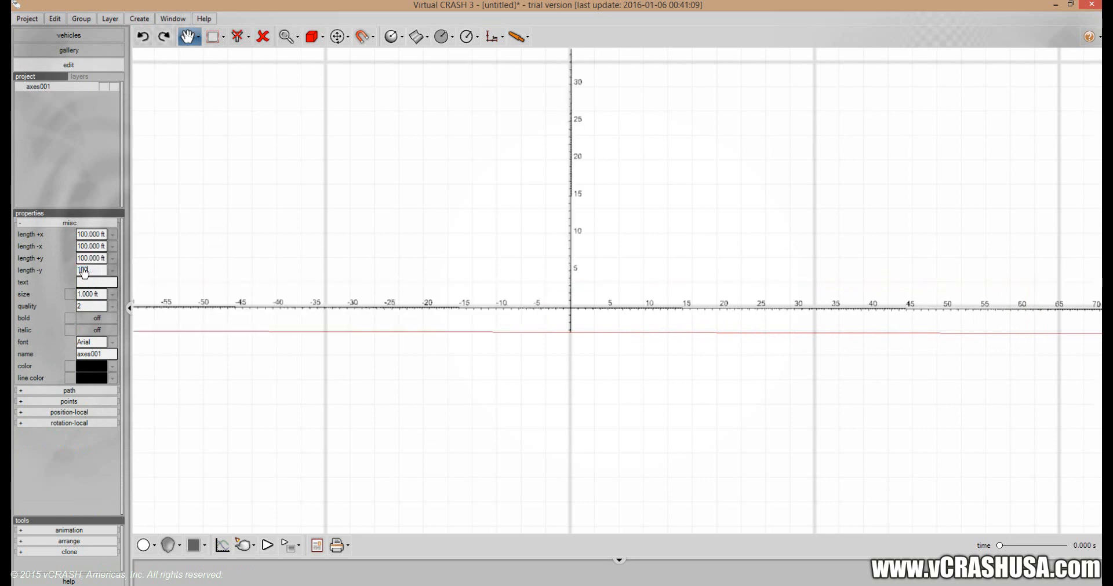
key(Return)
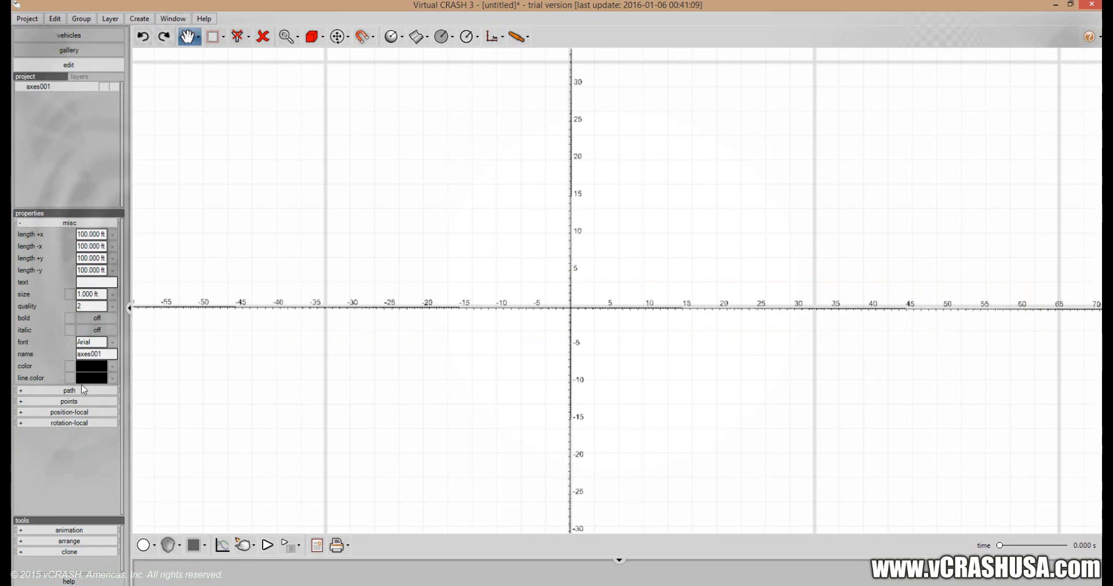
Set the axes' yaw to 0° and their local x and y position to 0 ft, and freeze the axes object.
click(69, 423)
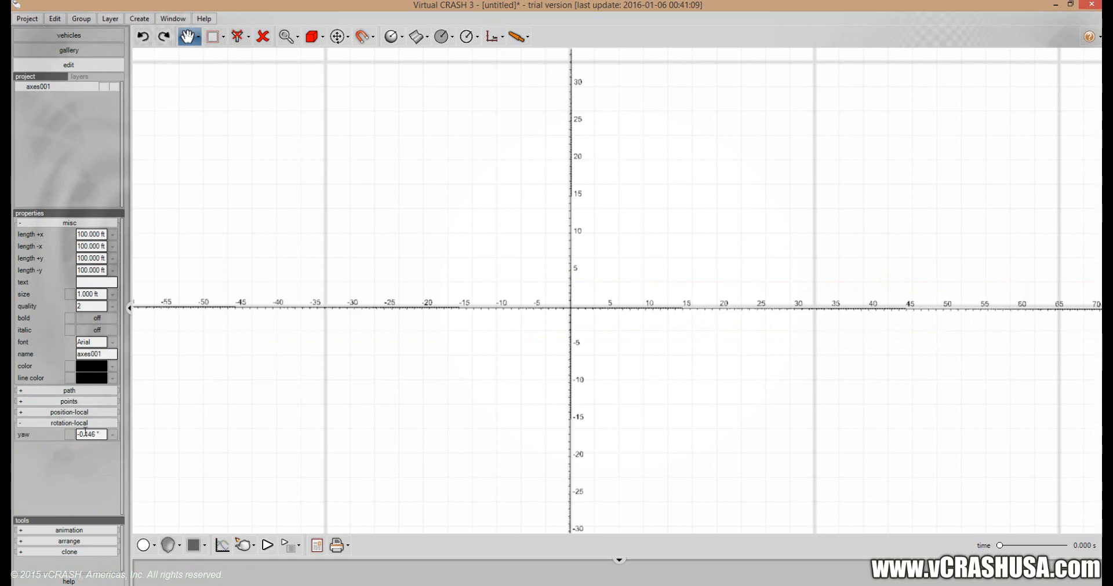
click(87, 413)
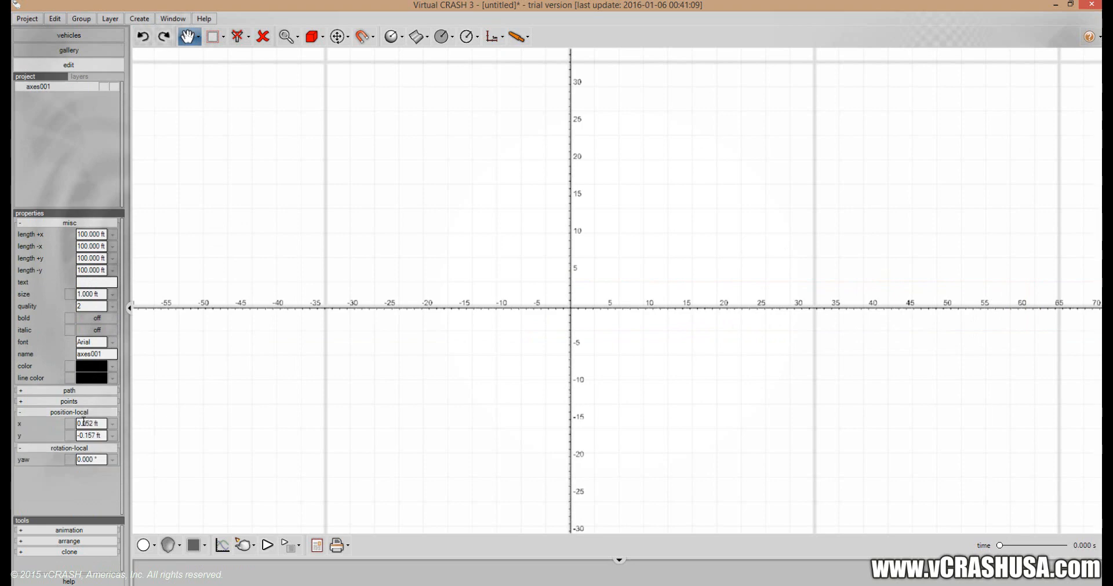
click(88, 432)
text(0)
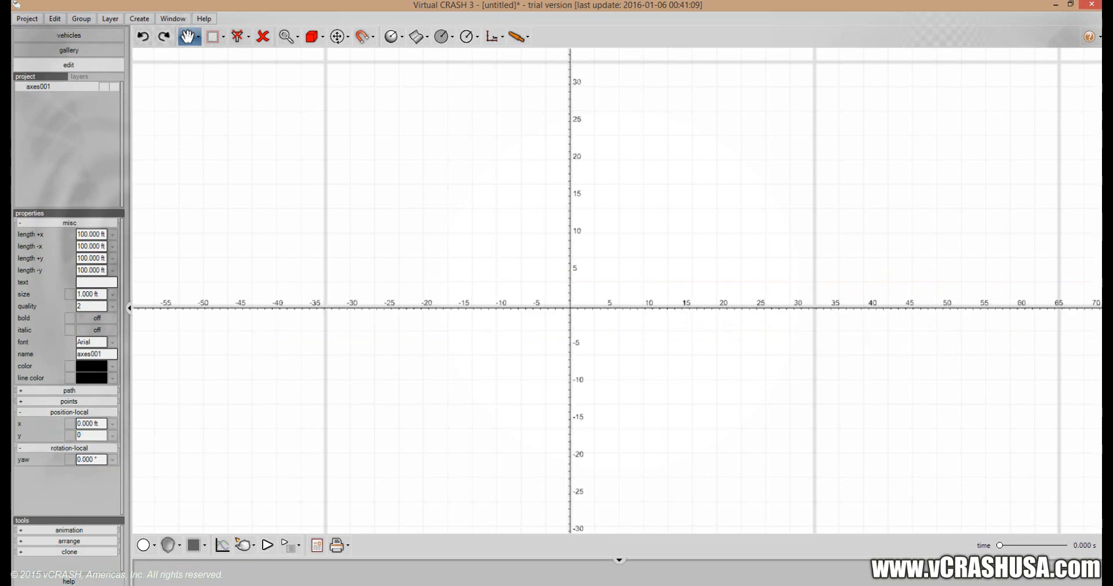
key(Return)
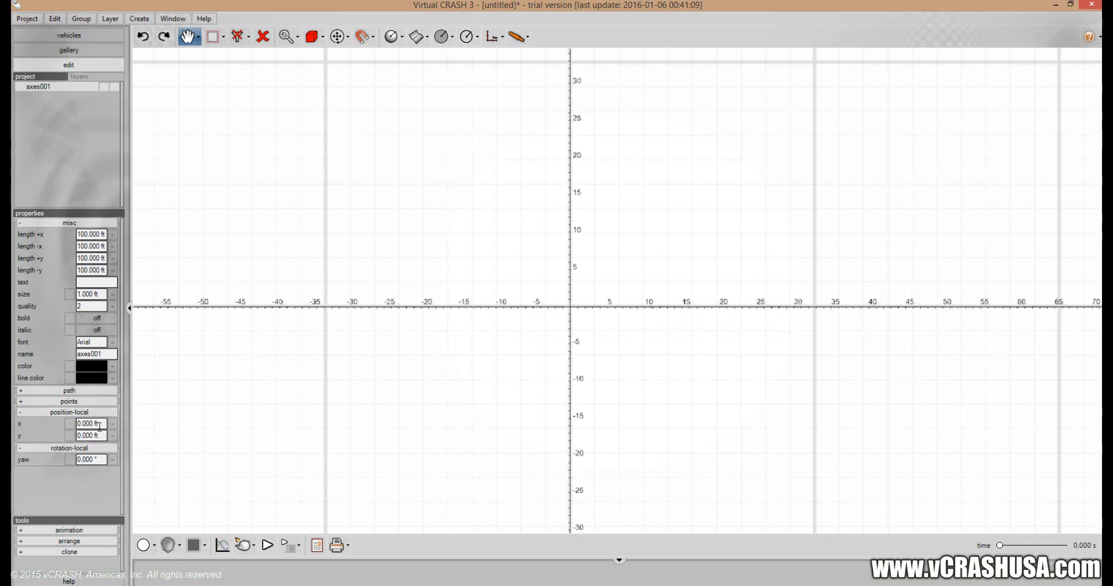
click(116, 91)
Examine the axes' tick marks and distance labels around the origin at different magnifications.
drag(568, 365, 601, 271)
scroll(626, 226, up, 4)
drag(613, 229, 576, 334)
scroll(573, 328, up, 3)
scroll(576, 323, down, 2)
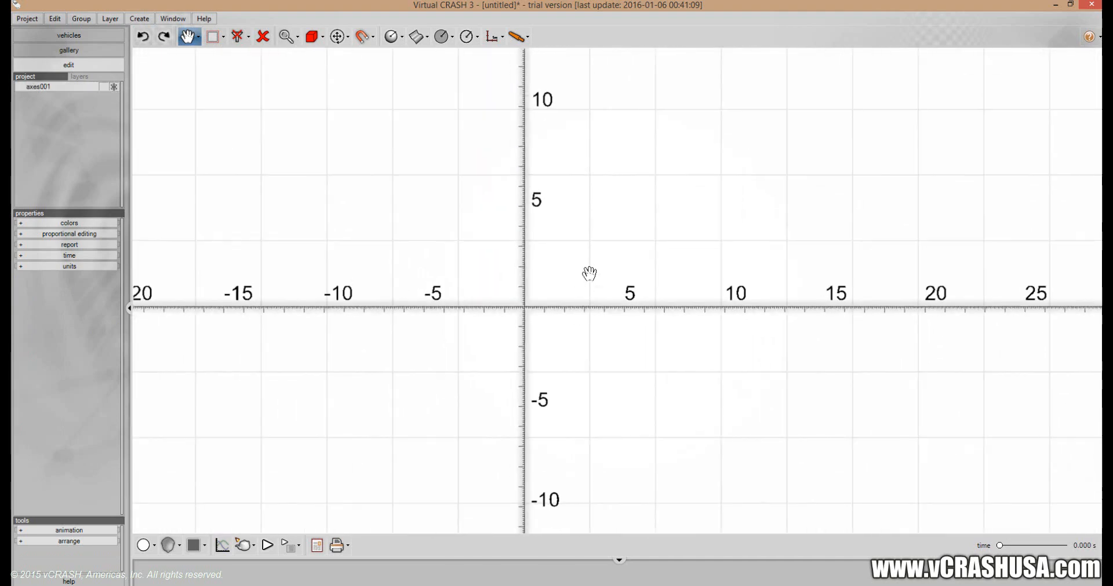
drag(589, 273, 459, 328)
scroll(497, 333, up, 3)
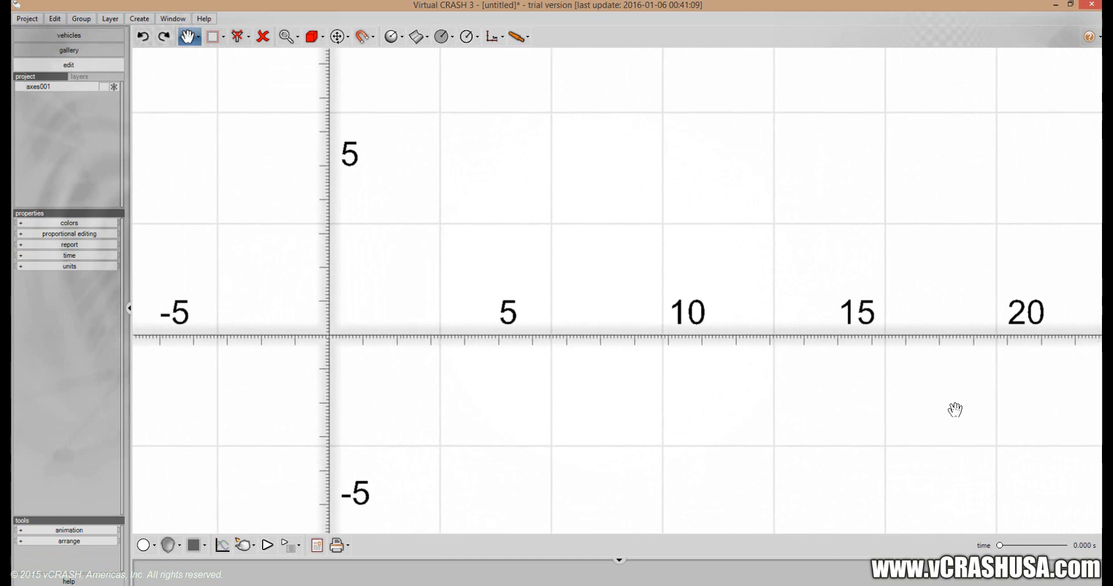
drag(771, 358, 678, 343)
scroll(667, 341, down, 4)
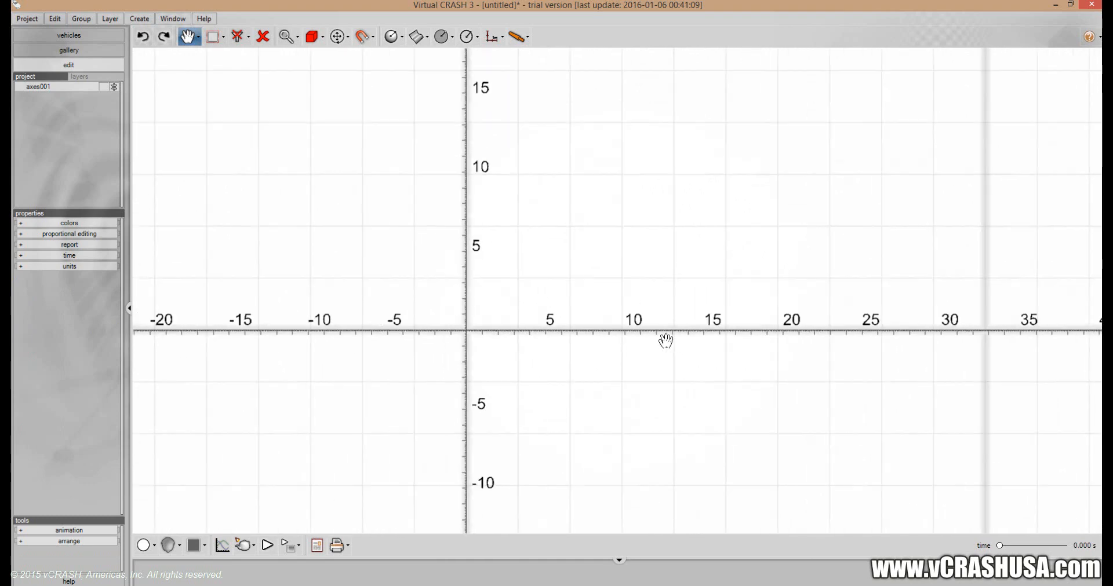
drag(503, 331, 590, 358)
scroll(618, 354, down, 2)
drag(668, 353, 523, 354)
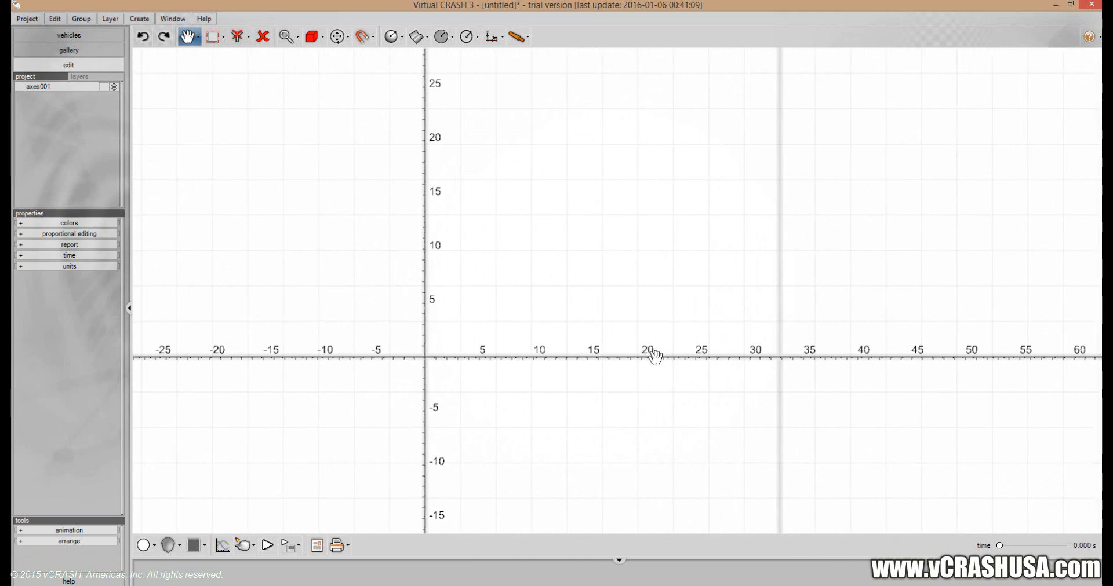
scroll(655, 357, down, 1)
drag(655, 357, 574, 356)
scroll(579, 356, up, 2)
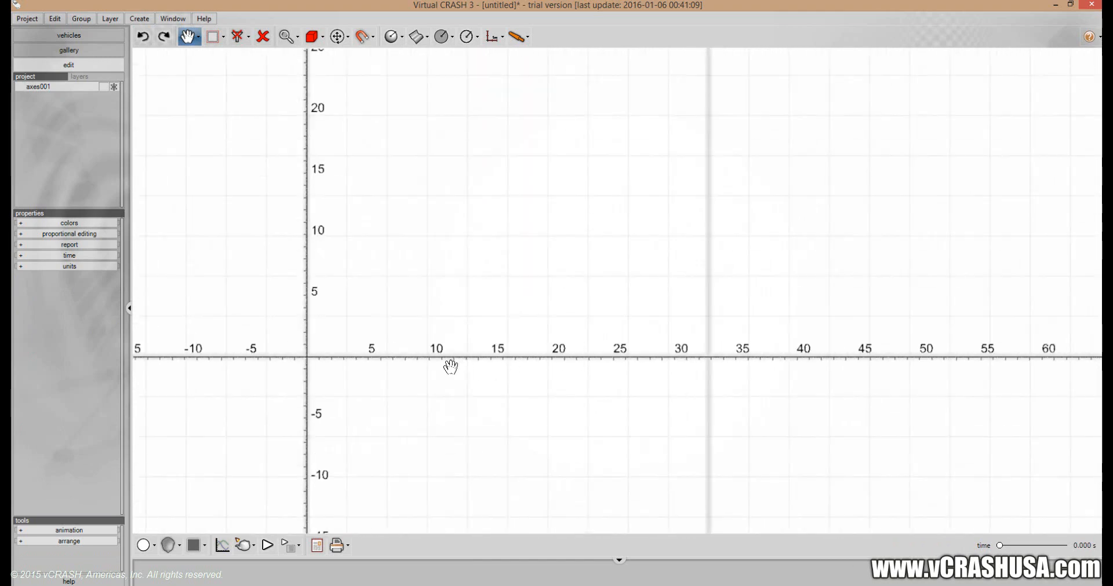
drag(450, 366, 488, 276)
Insert the AC Cobra from the car category of the vehicle library near the axes' origin.
click(69, 34)
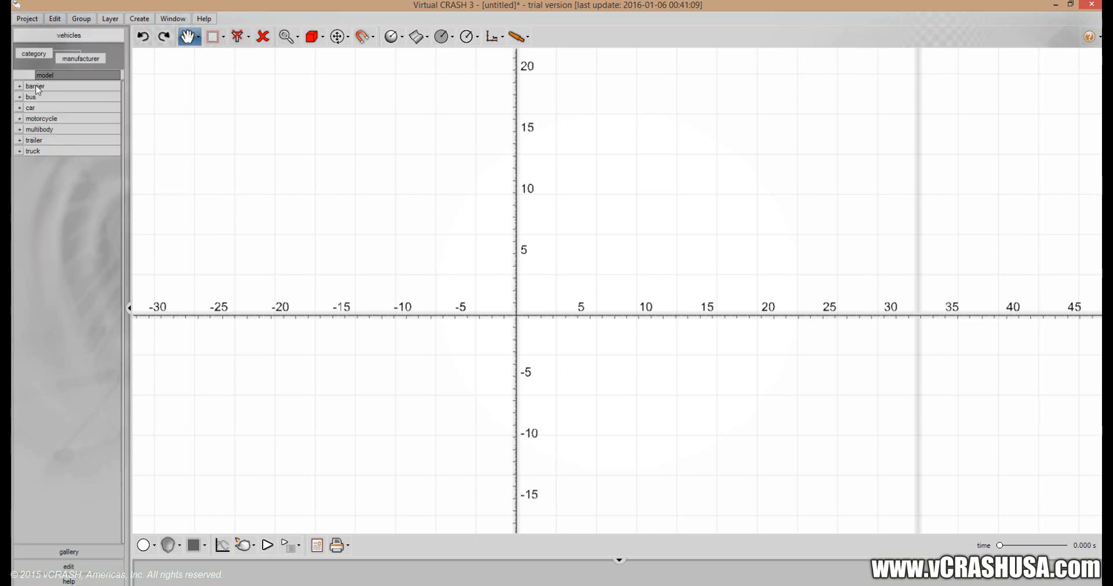
click(18, 97)
click(20, 108)
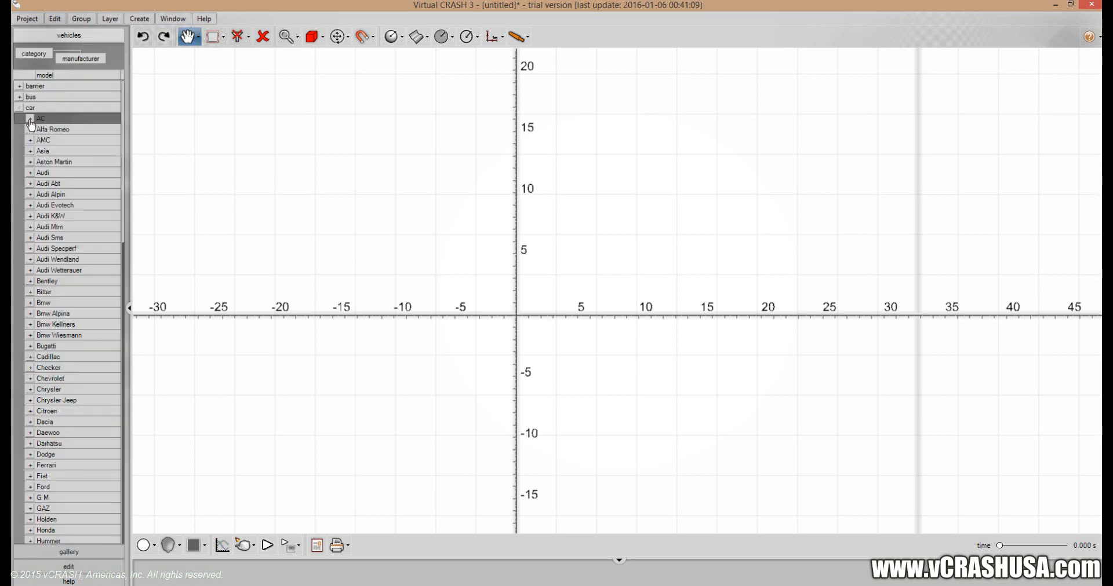
click(30, 119)
click(443, 37)
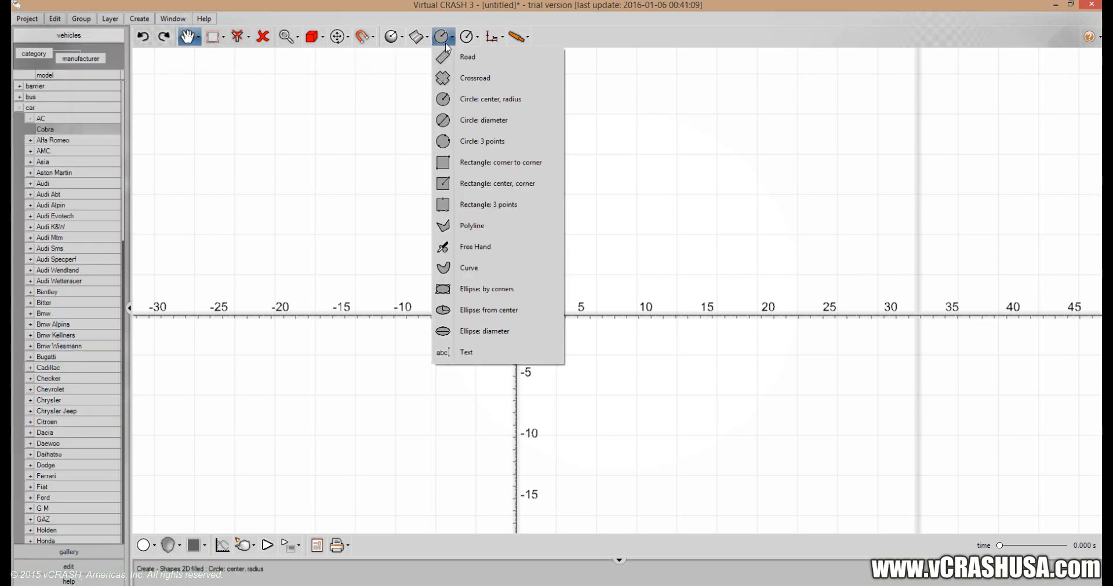
click(393, 37)
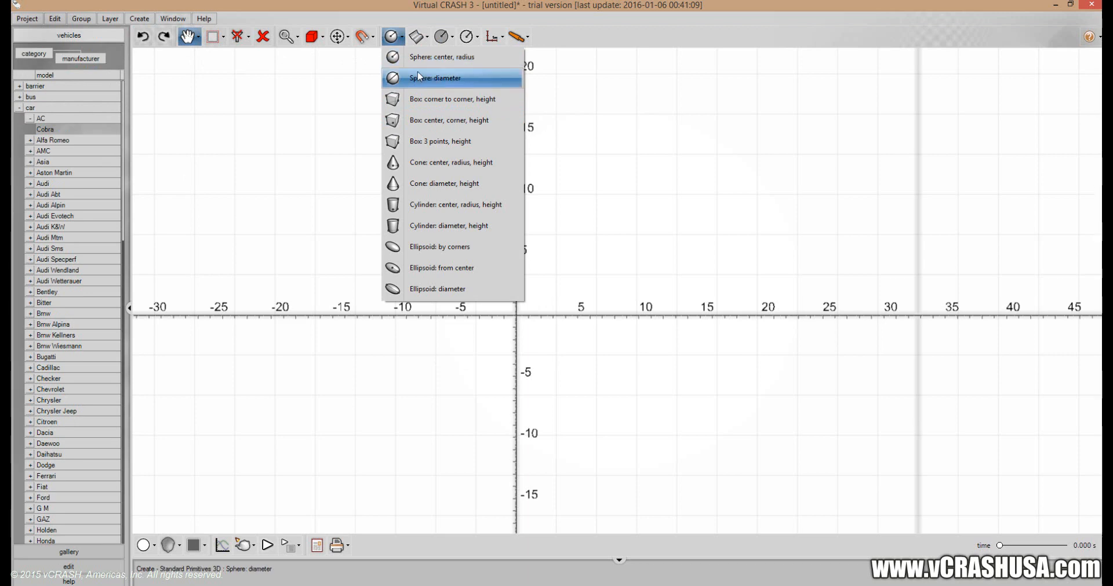
mouse_move(65, 131)
drag(61, 135, 148, 216)
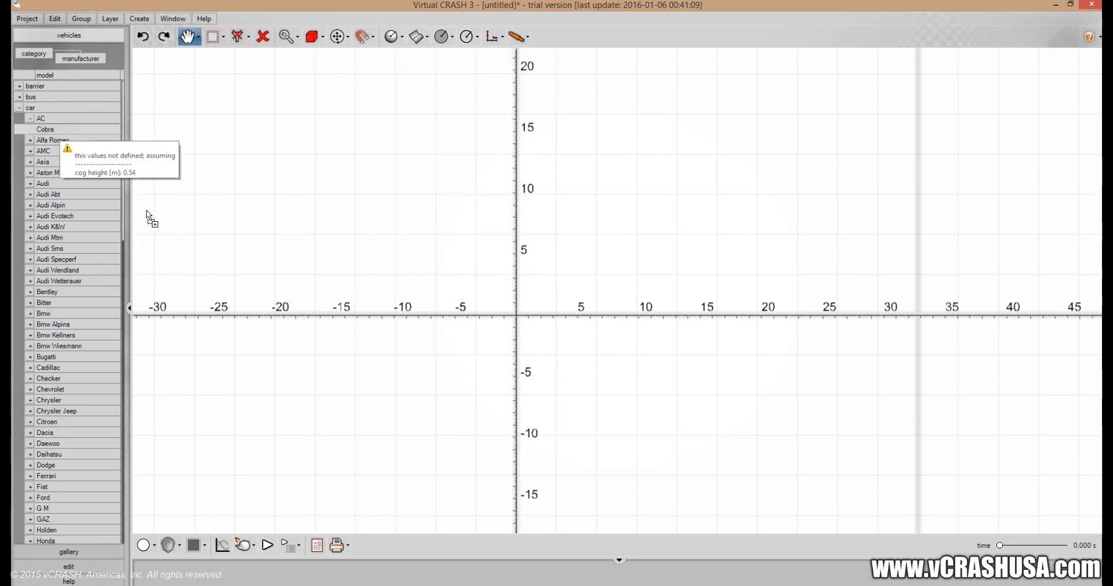
drag(514, 304, 513, 304)
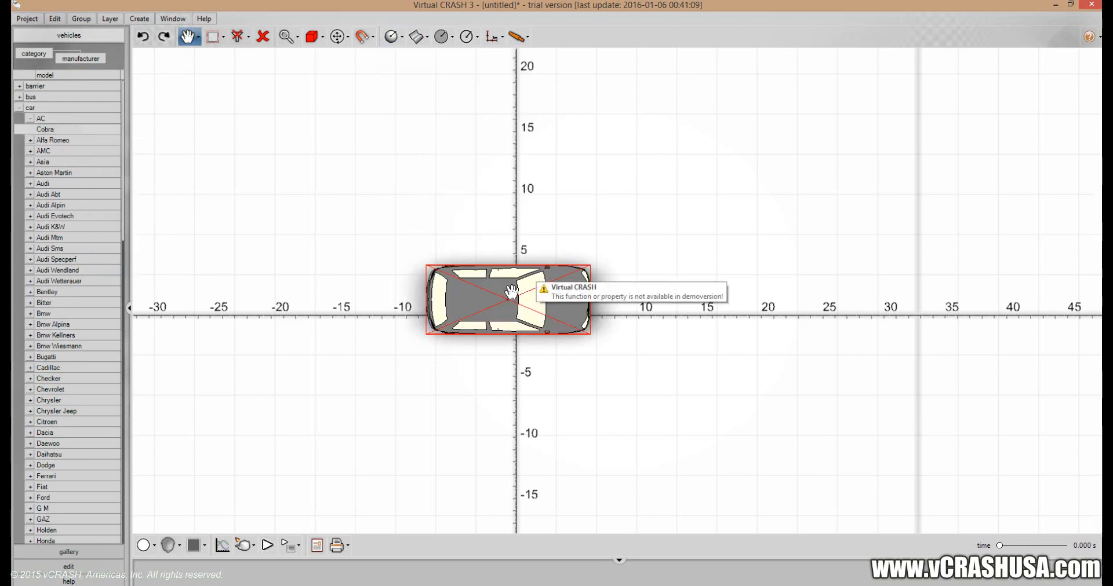
drag(484, 224, 437, 247)
scroll(431, 226, down, 1)
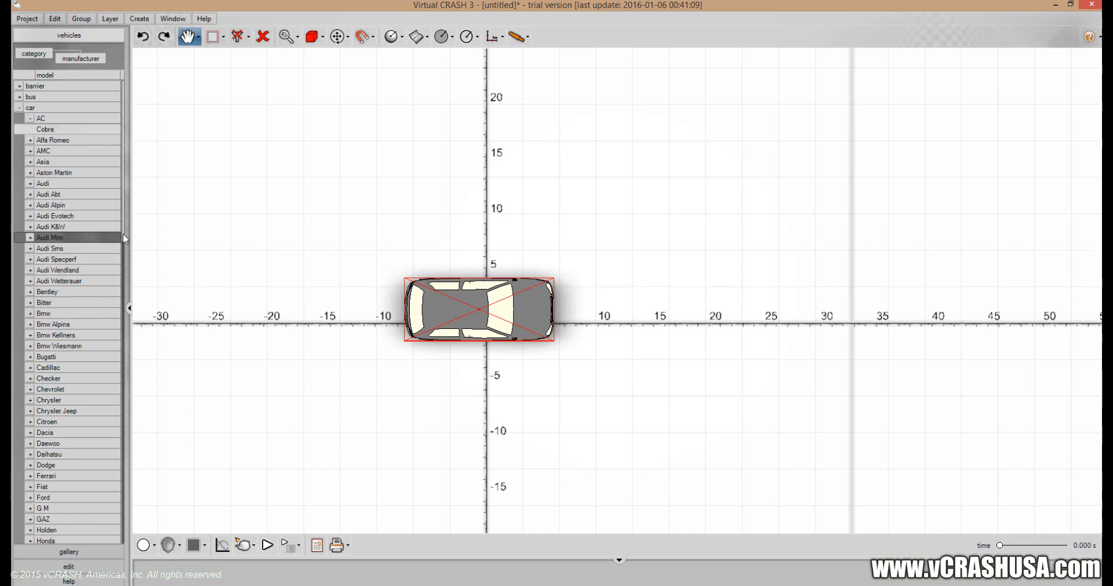
drag(125, 238, 113, 553)
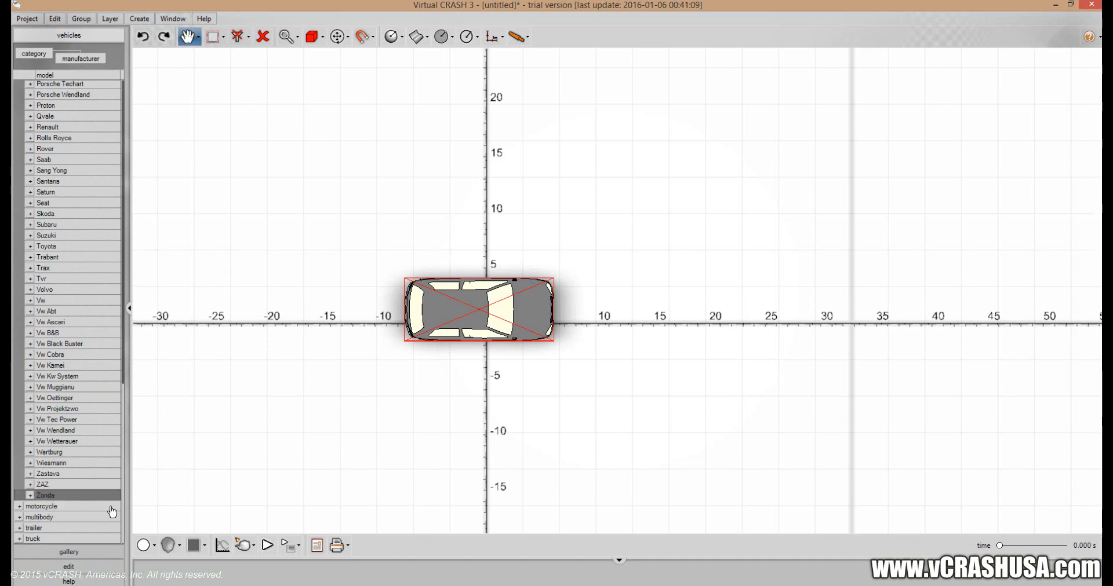
Set the AC Cobra's local x and y position to 0 ft and its yaw to 23°.
click(69, 567)
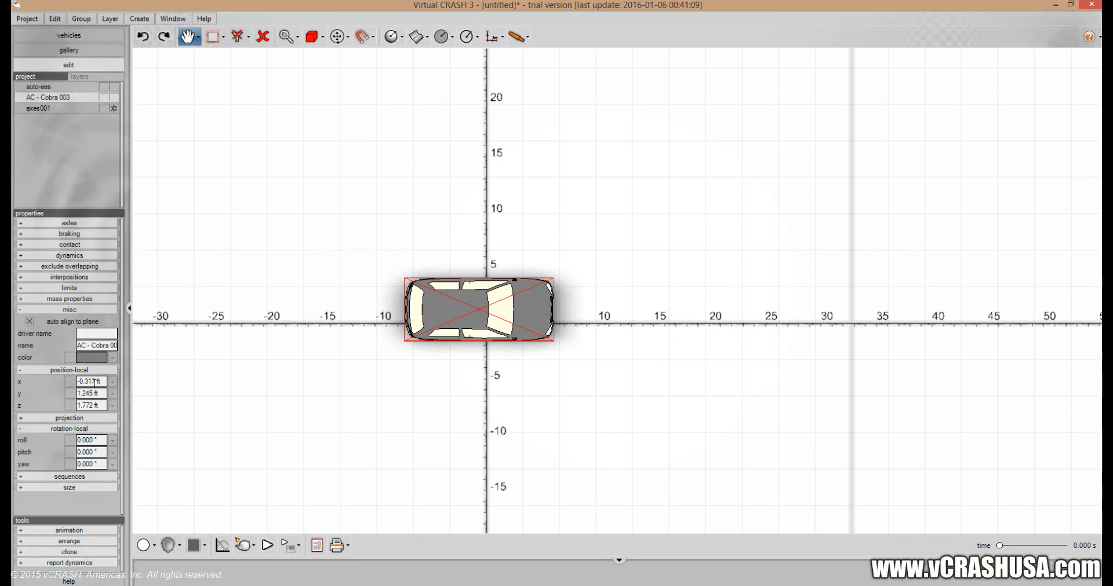
click(93, 382)
click(96, 394)
text(0)
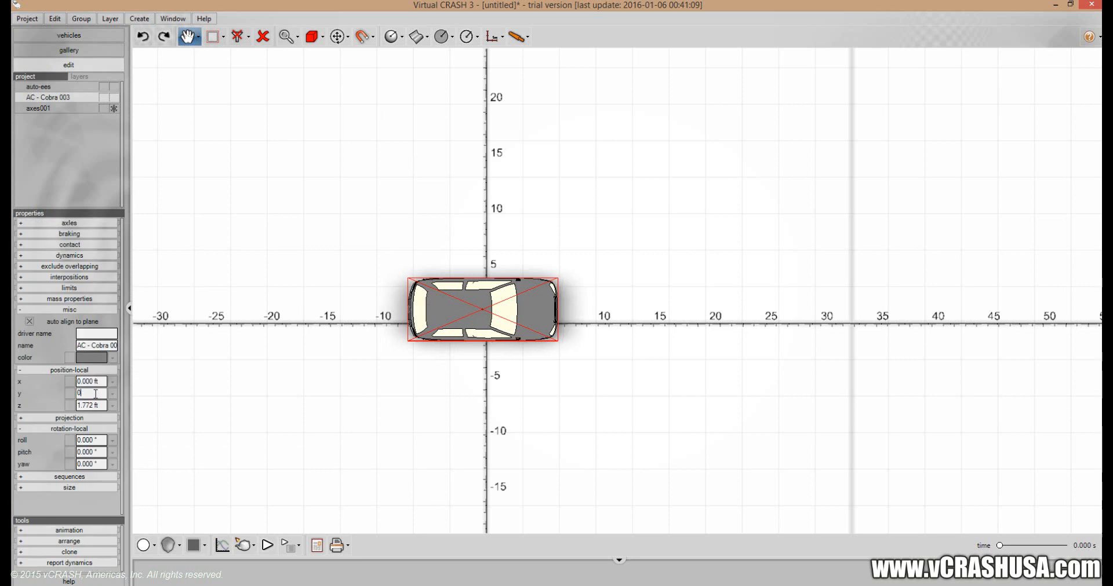
key(Return)
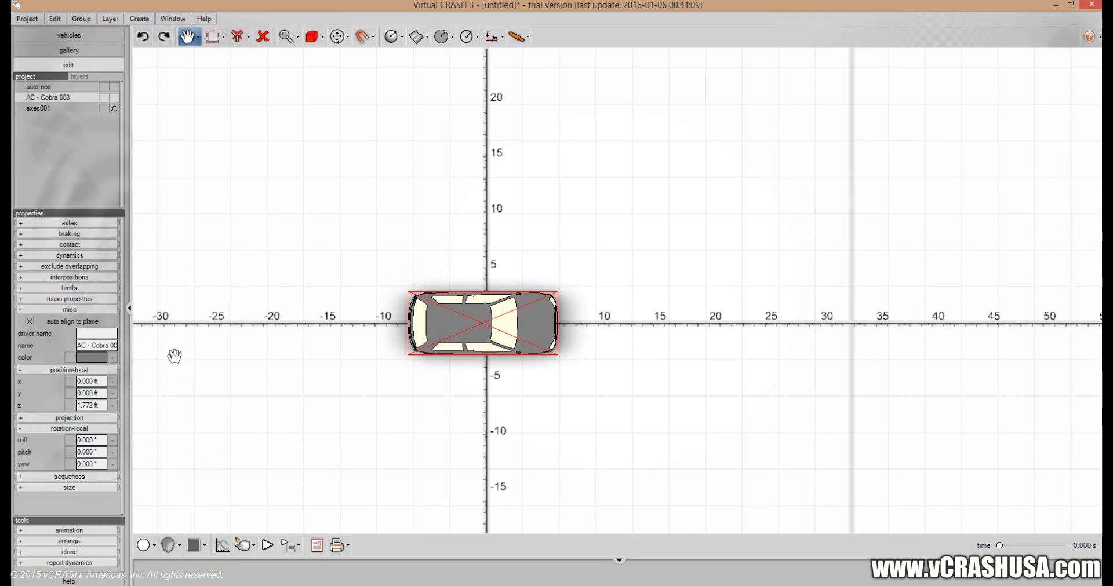
double_click(89, 467)
key(Return)
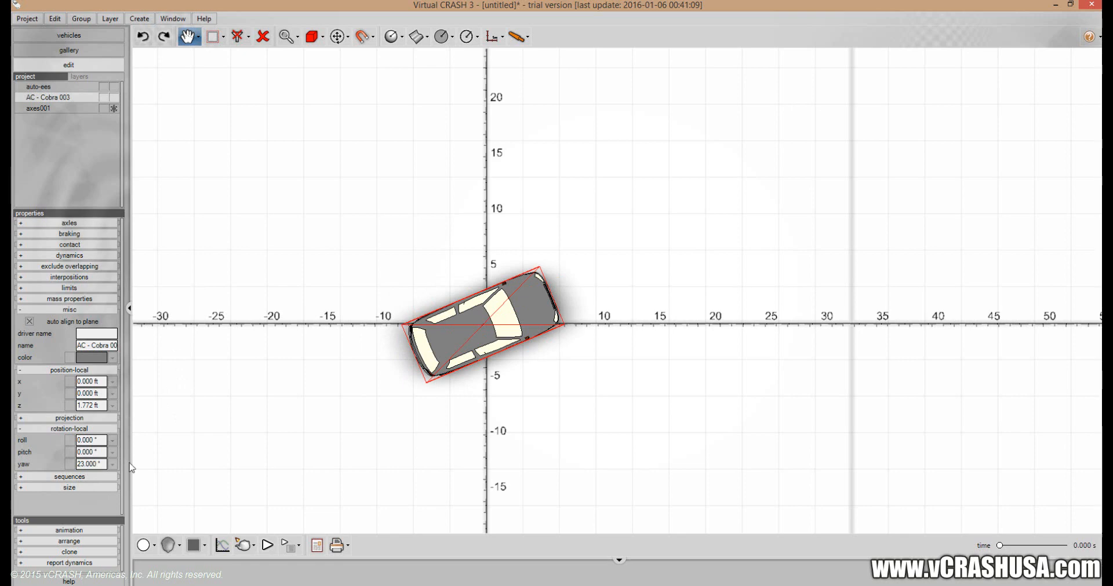
Set the AC Cobra's initial velocity at t=0 s to 34 mph.
scroll(536, 442, up, 3)
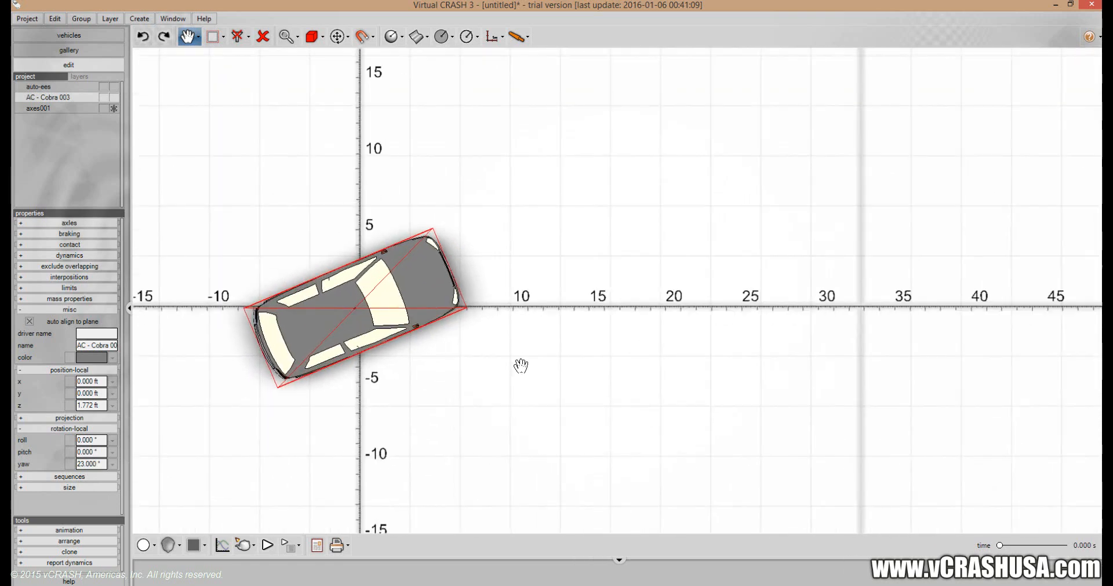
scroll(520, 366, up, 2)
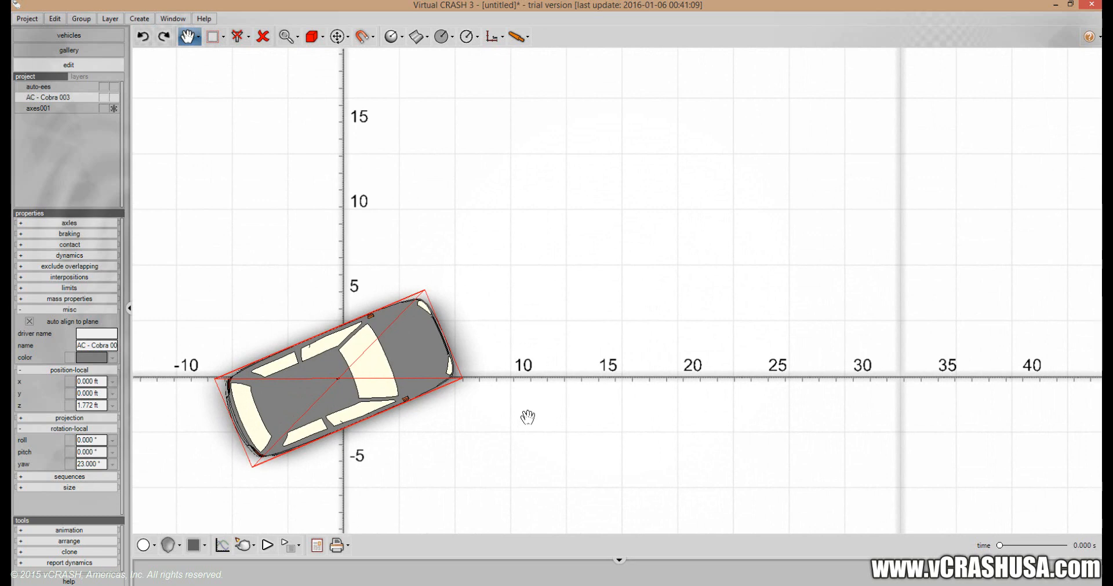
drag(522, 427, 519, 435)
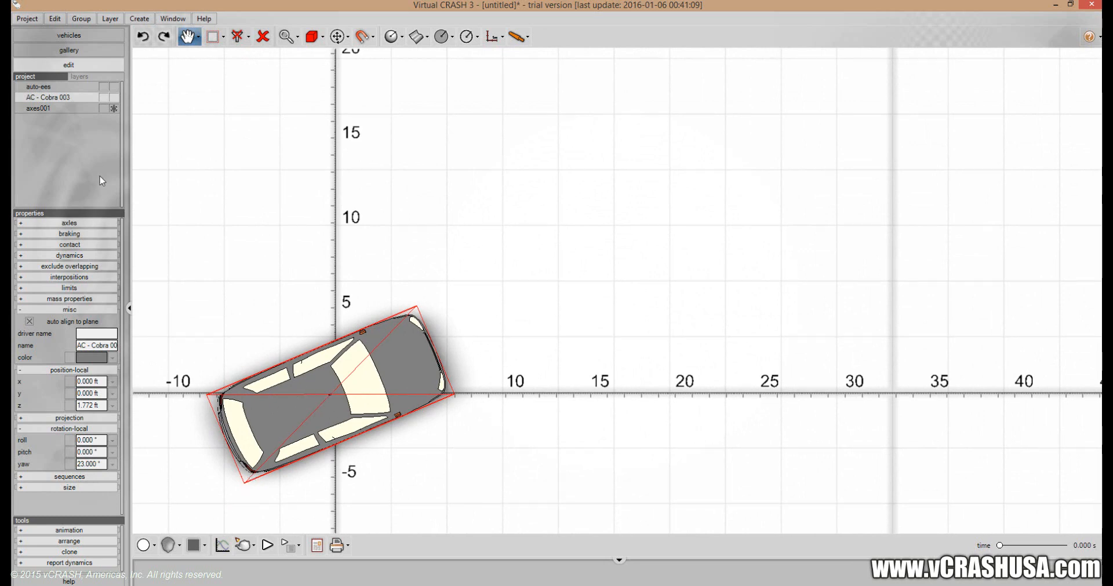
click(197, 37)
click(186, 74)
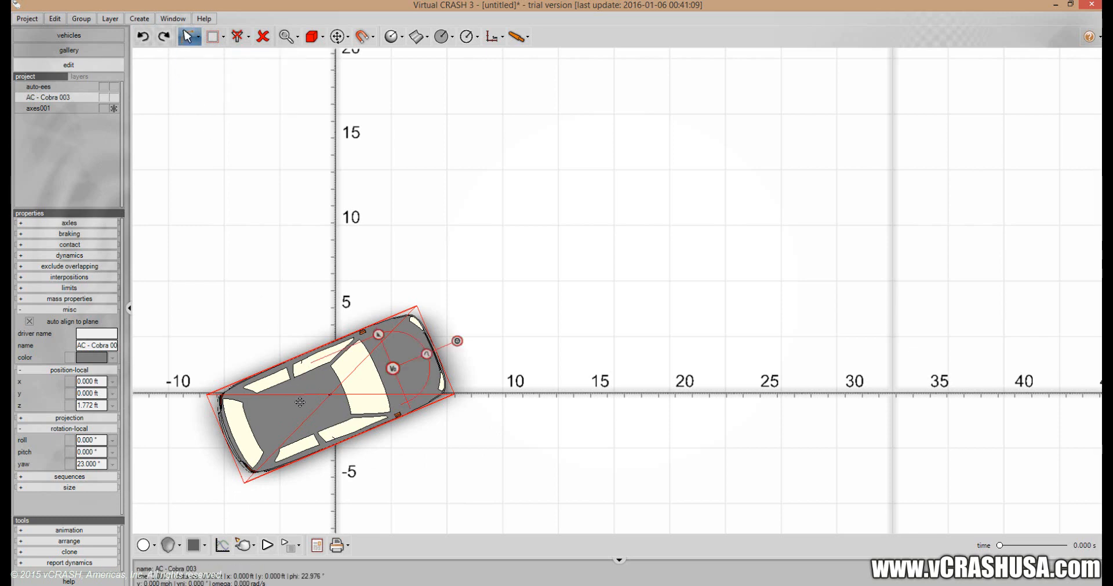
click(392, 368)
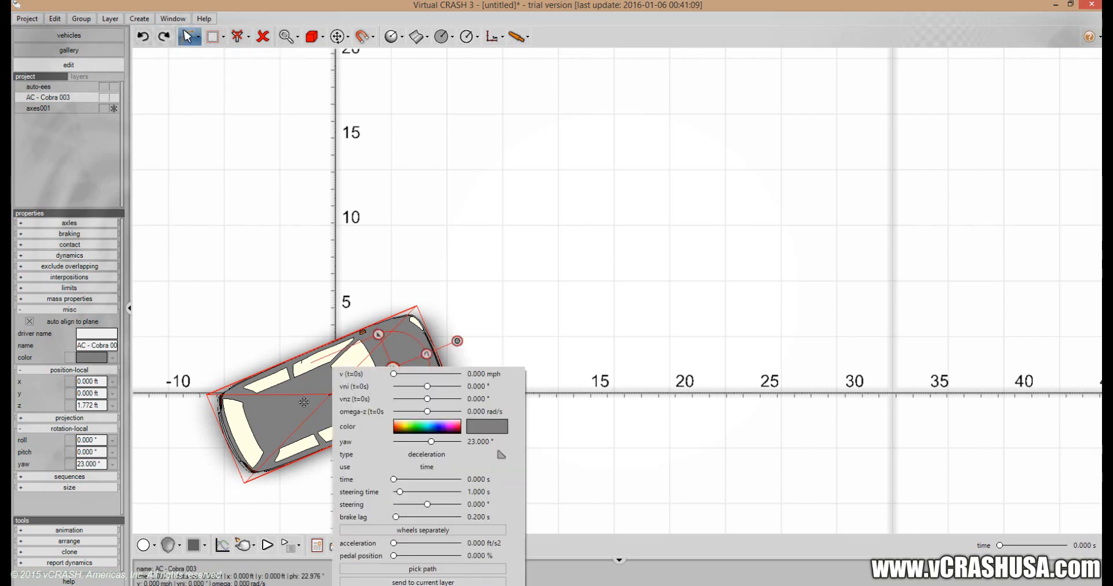
click(474, 375)
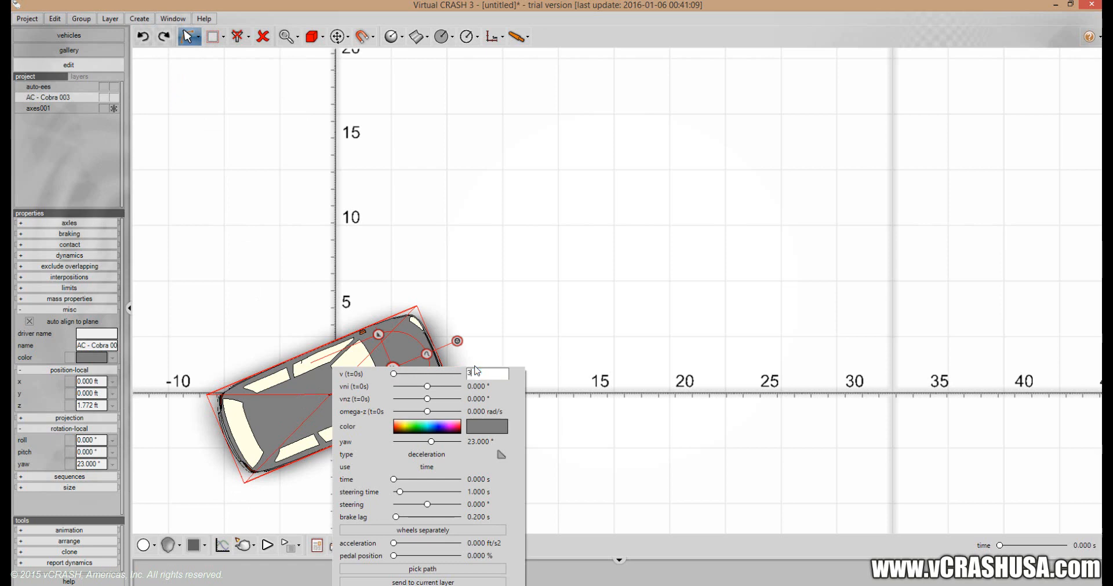
text(34)
key(Return)
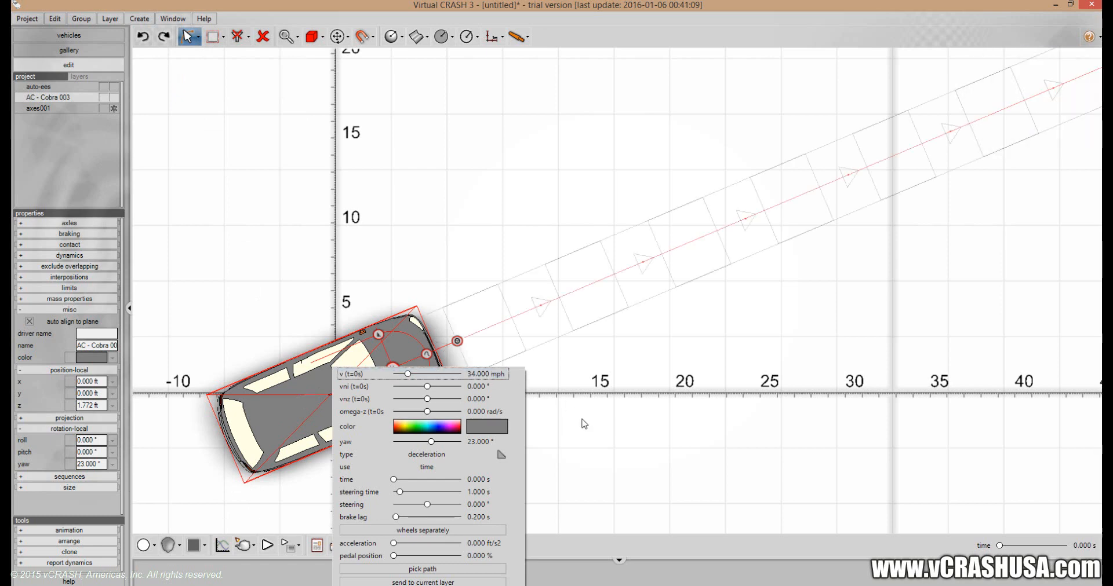
click(589, 436)
Change the AC Cobra's color from its vehicle settings to green.
scroll(590, 434, down, 1)
scroll(589, 435, down, 4)
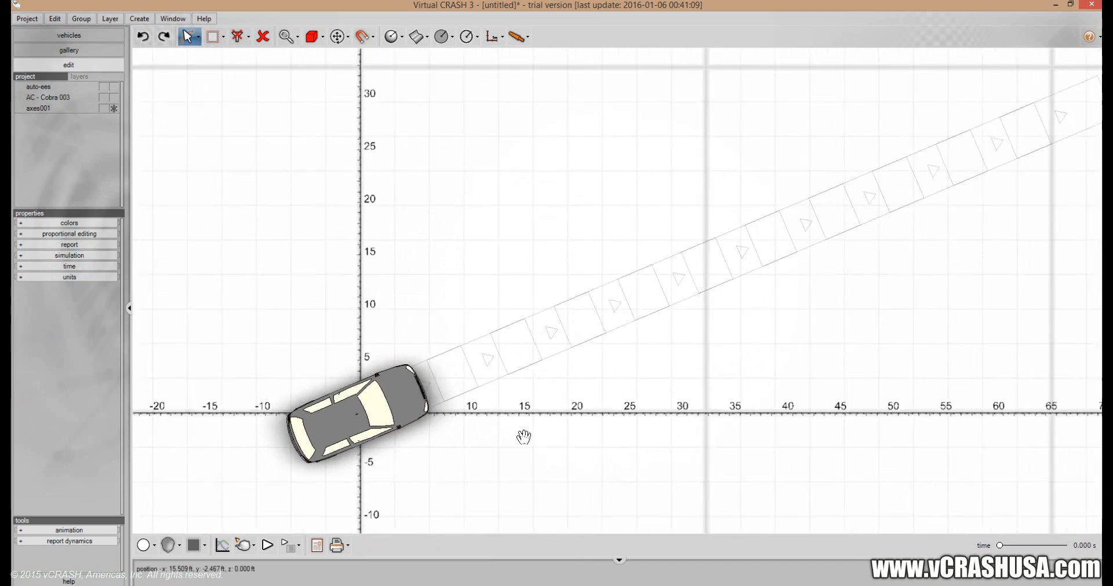
middle_drag(494, 420, 489, 415)
click(146, 545)
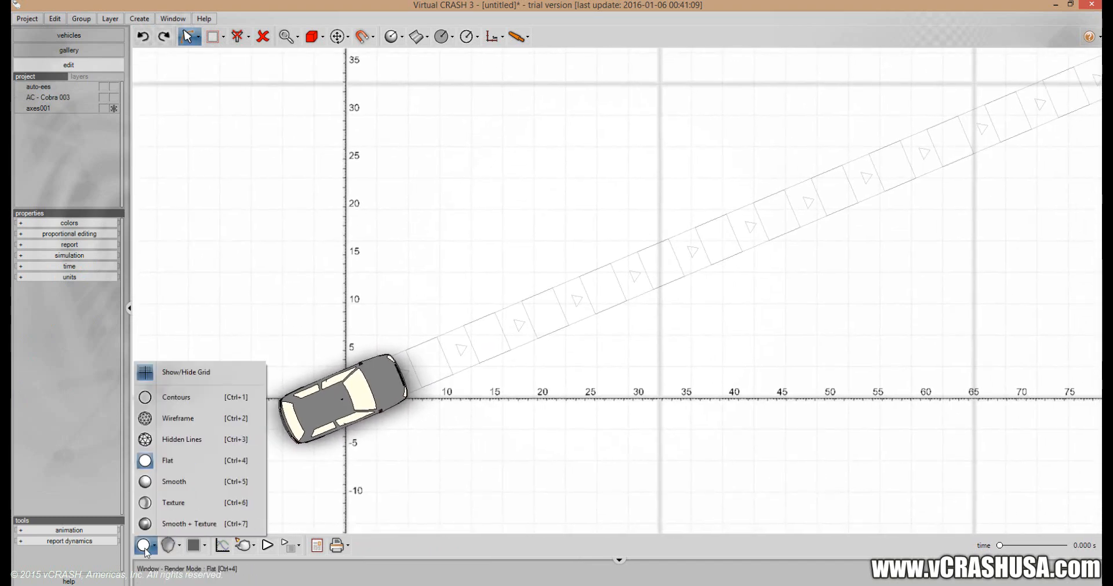
click(285, 426)
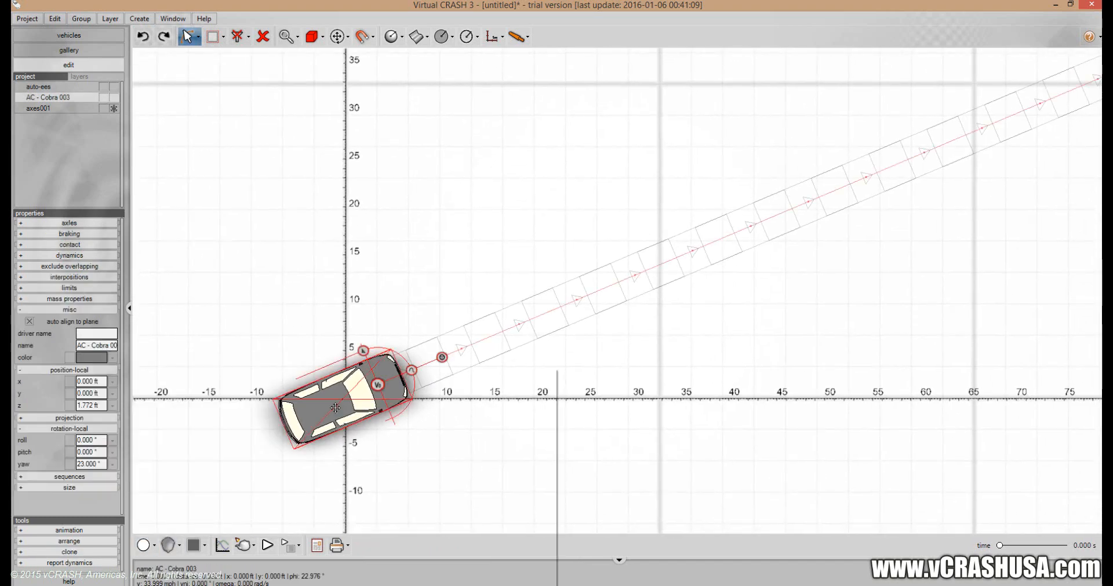
drag(438, 422, 451, 425)
click(260, 479)
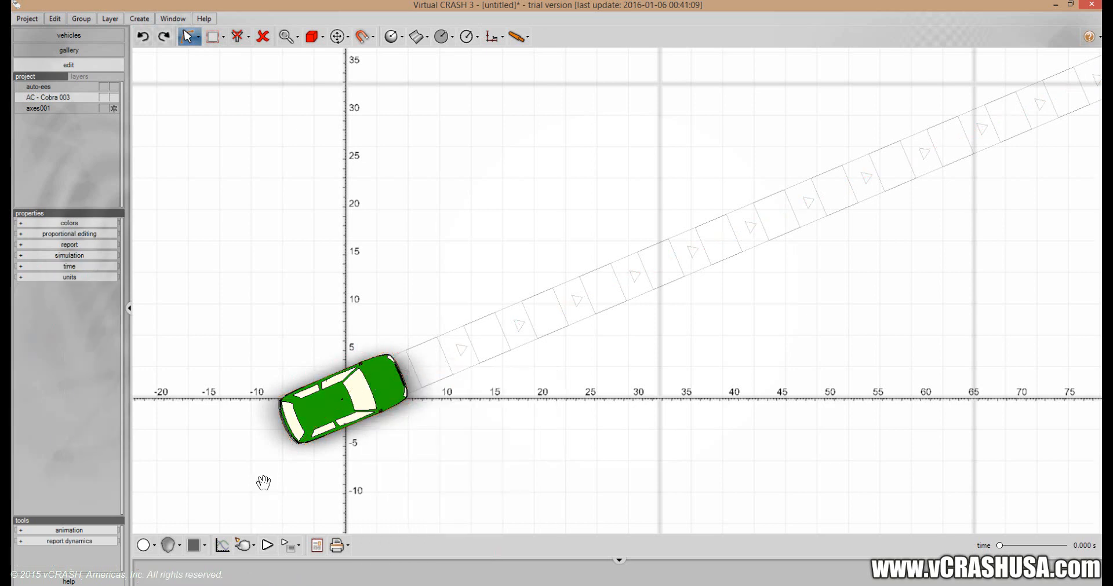
Switch the render mode to Contours and examine the car's outline at the origin.
click(146, 545)
click(159, 402)
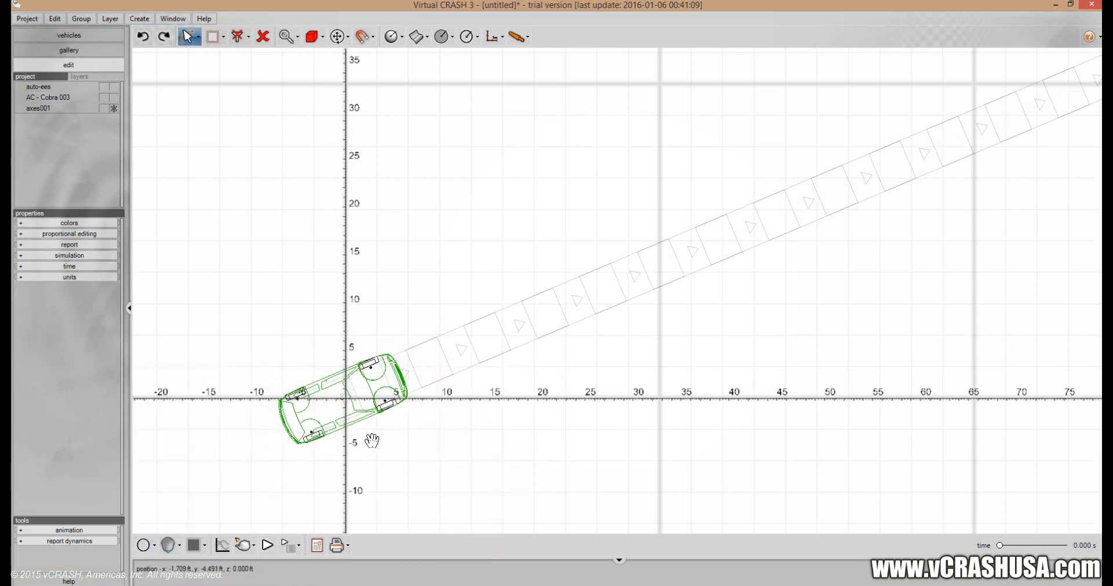
scroll(365, 442, up, 2)
scroll(357, 442, up, 2)
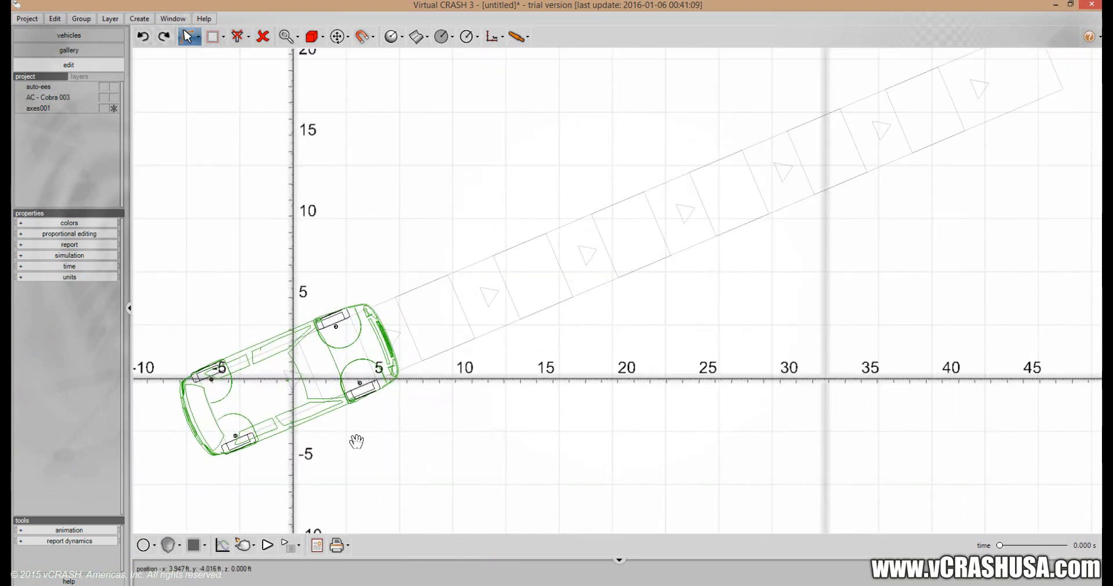
middle_drag(380, 429, 376, 443)
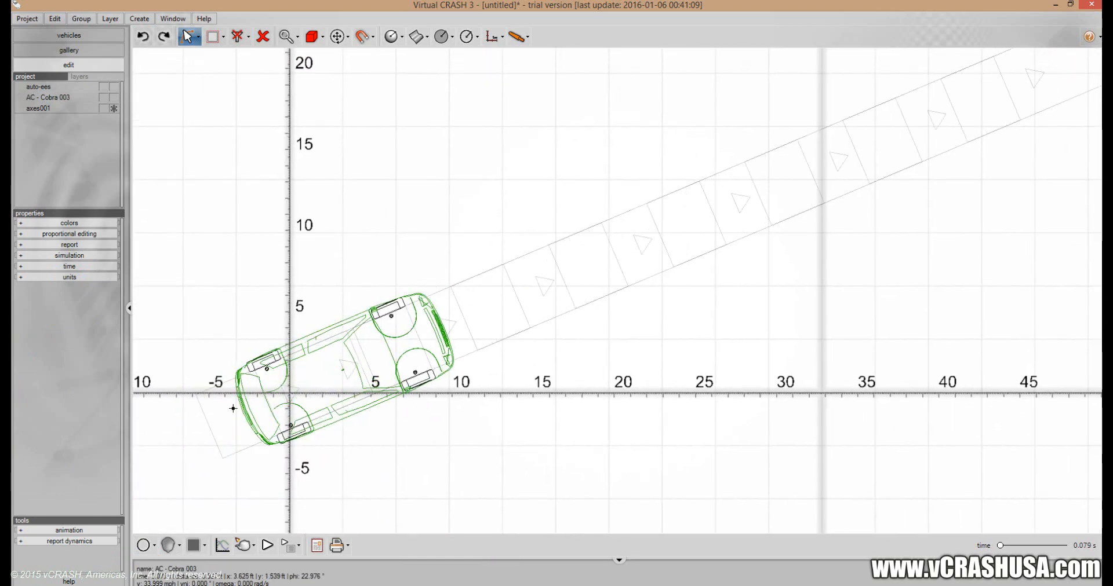
Preview the car along its projected path, play the simulation to follow its motion, and stop playback.
drag(372, 377, 199, 427)
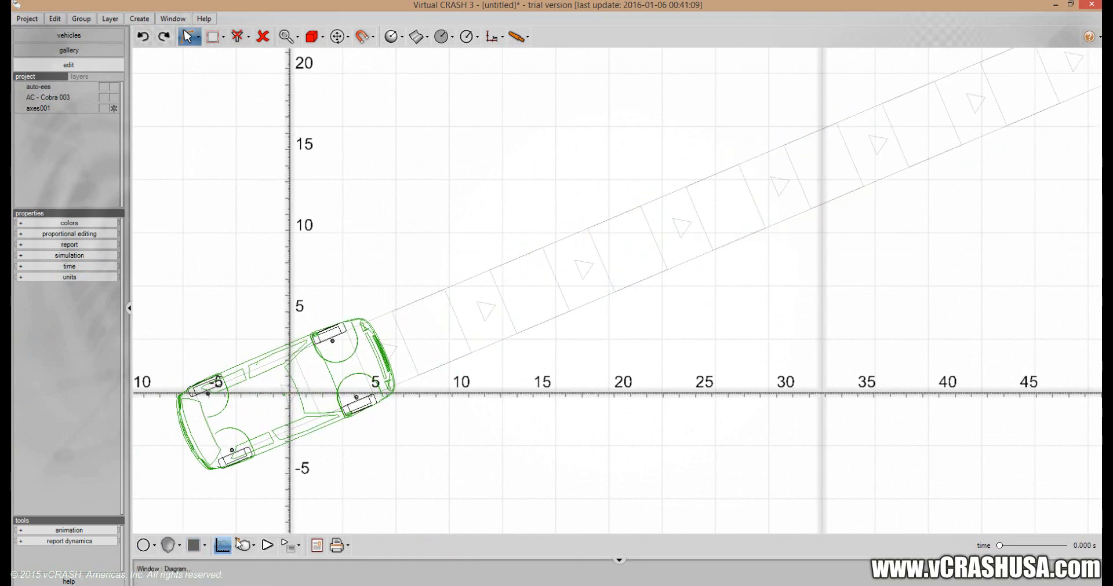
click(268, 546)
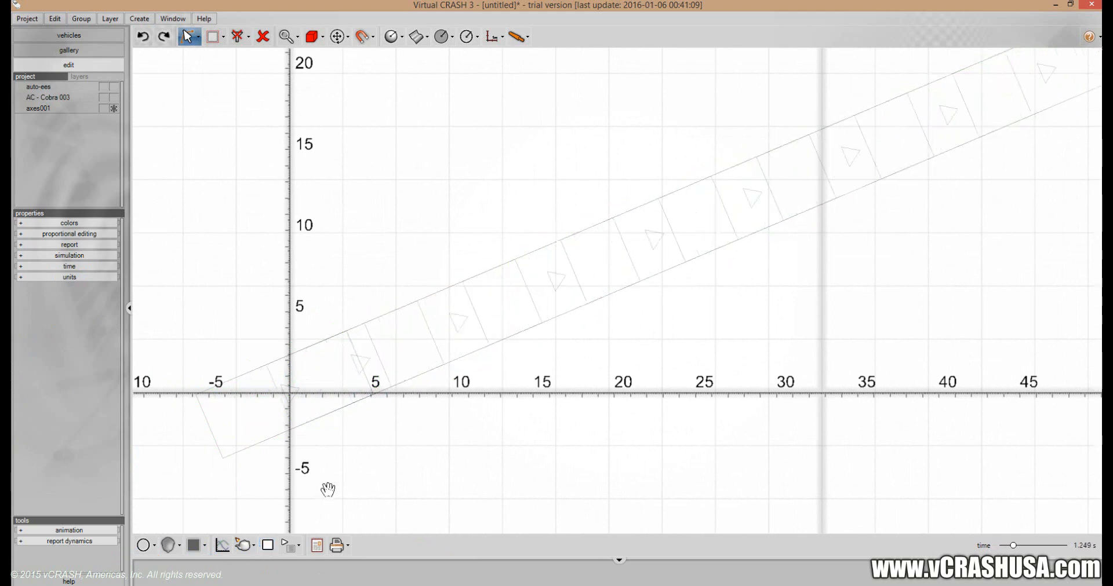
scroll(334, 479, down, 2)
scroll(334, 479, down, 2)
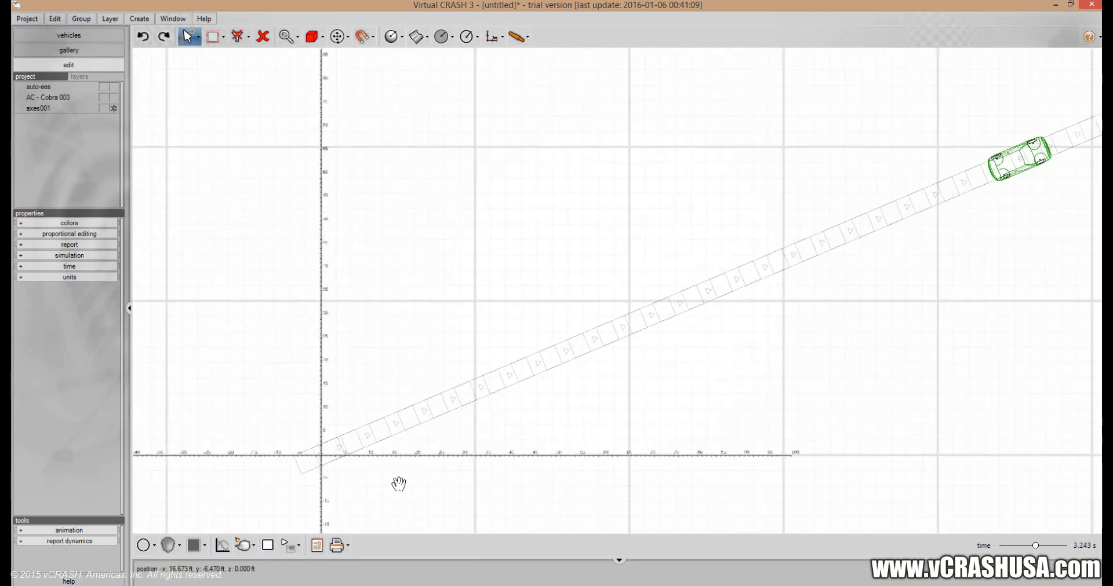
drag(397, 483, 348, 440)
scroll(348, 439, down, 1)
click(268, 547)
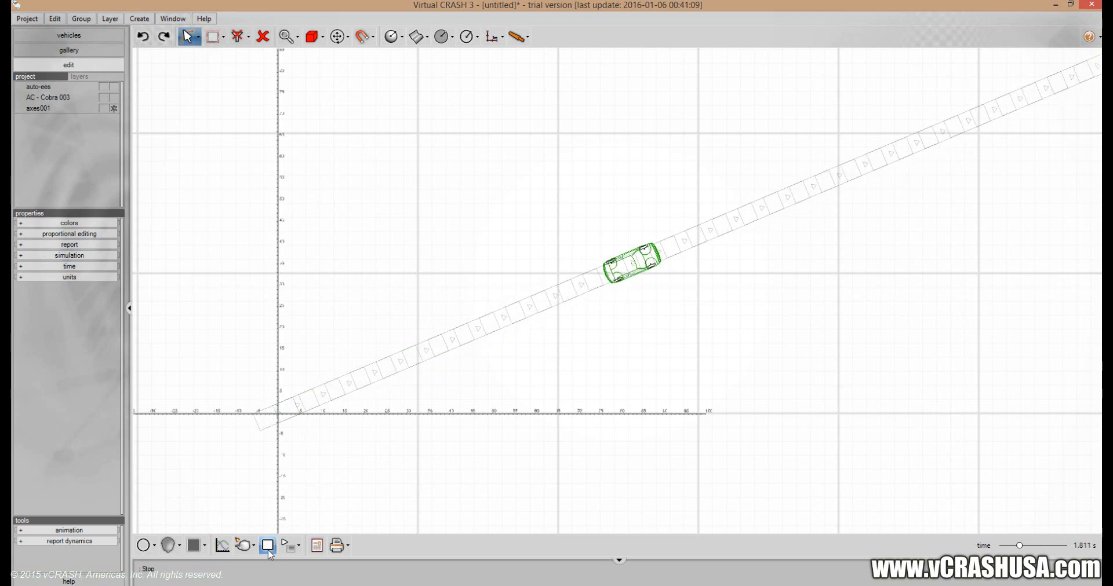
click(270, 552)
drag(320, 479, 321, 434)
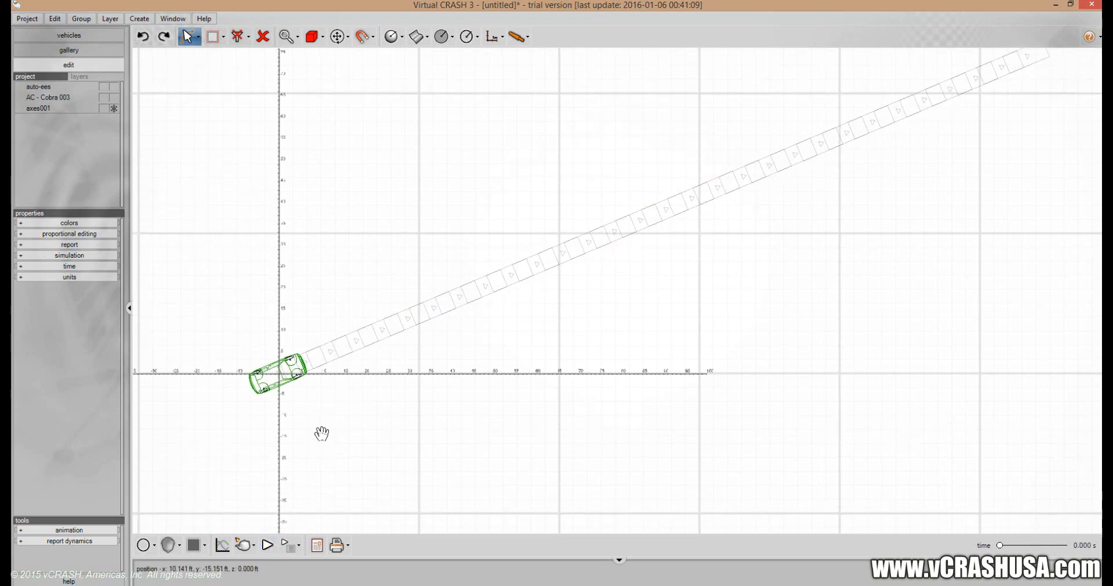
scroll(321, 432, up, 2)
drag(336, 387, 423, 480)
scroll(336, 454, up, 2)
scroll(357, 474, up, 2)
scroll(388, 450, up, 2)
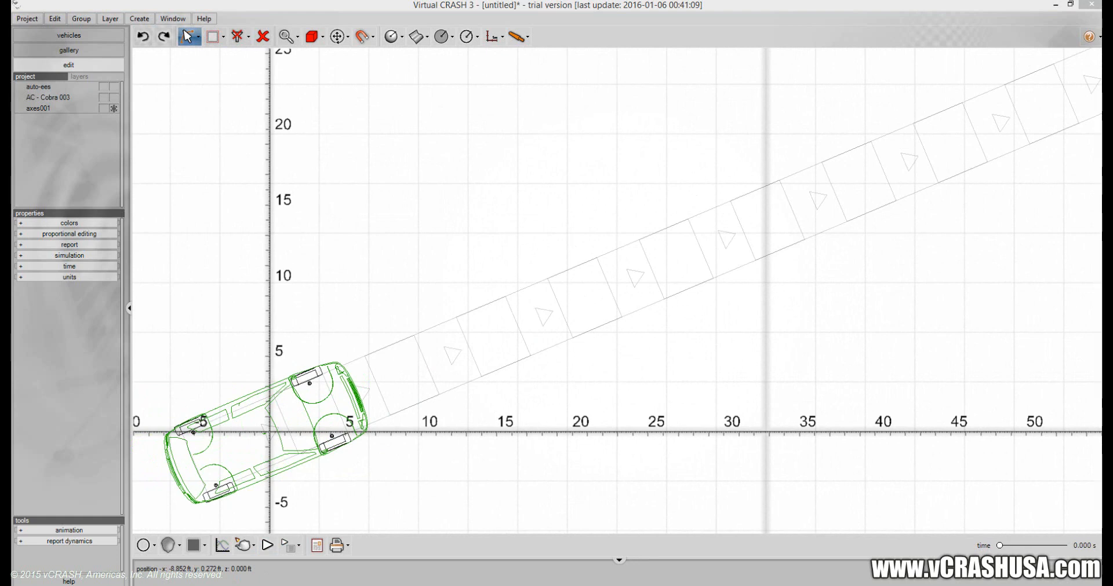
Switch to Paint and handwrite "X(t) = X₀ +" on the blank canvas with a brush.
drag(11, 110, 373, 64)
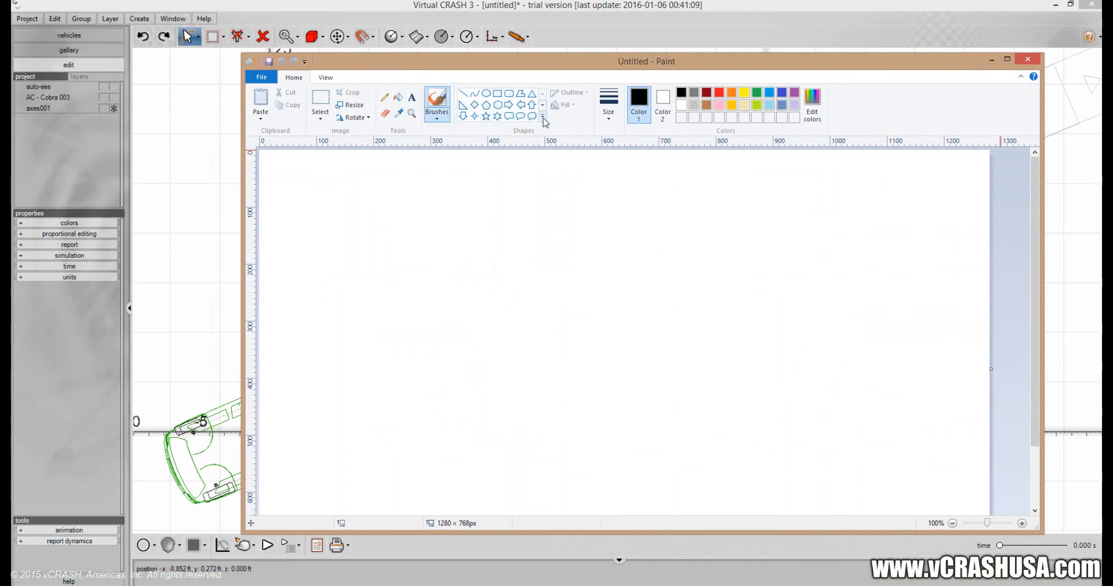
click(436, 116)
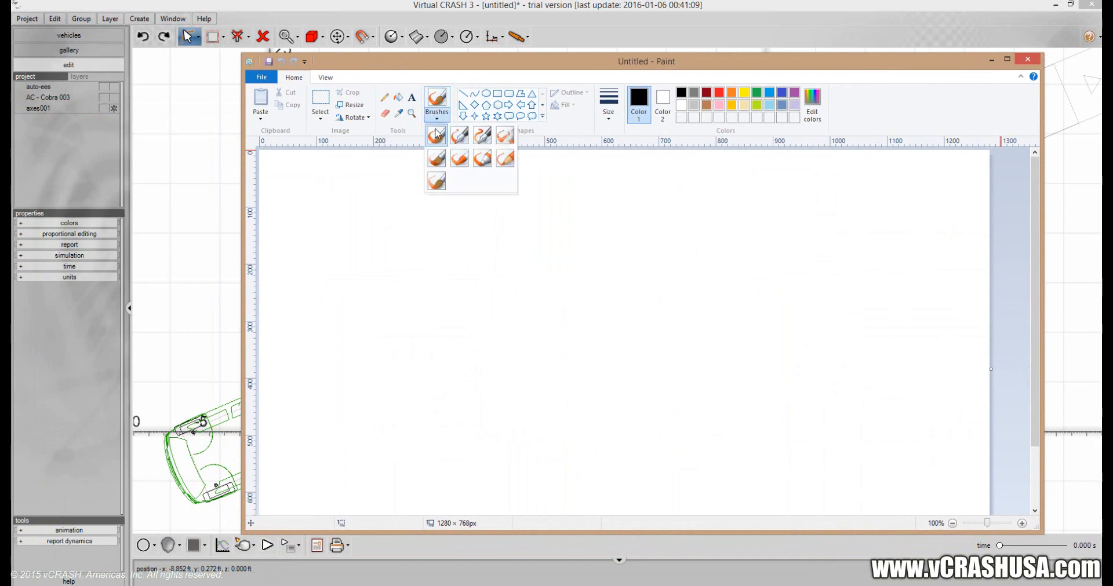
click(439, 159)
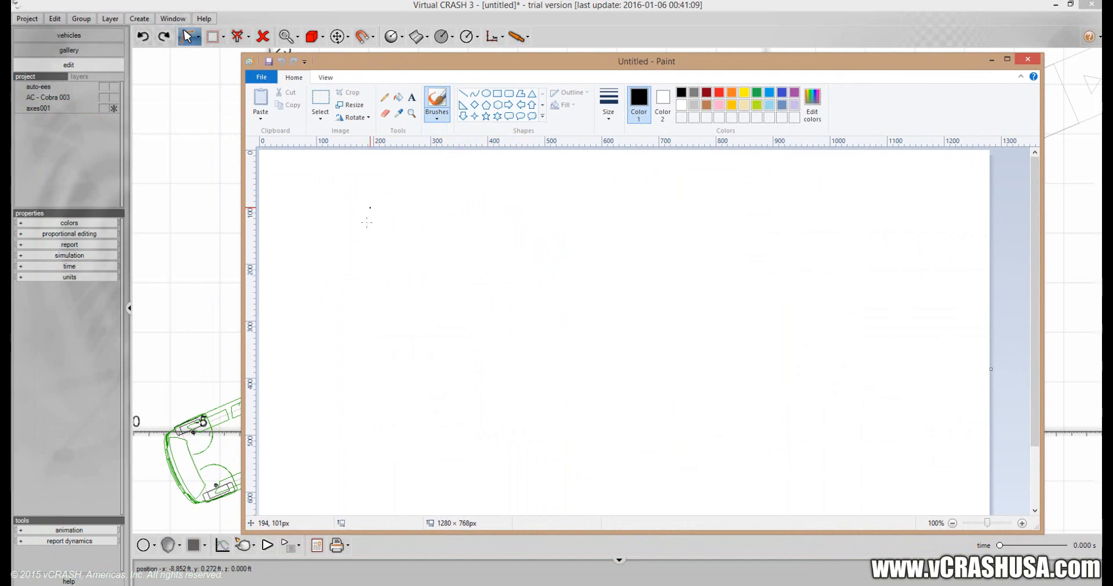
mouse_move(359, 217)
mouse_down()
mouse_move(378, 240)
mouse_move(358, 256)
mouse_move(378, 240)
mouse_move(377, 252)
mouse_up()
mouse_move(388, 219)
mouse_down()
mouse_move(392, 248)
mouse_move(399, 232)
mouse_move(403, 248)
mouse_move(430, 236)
mouse_up()
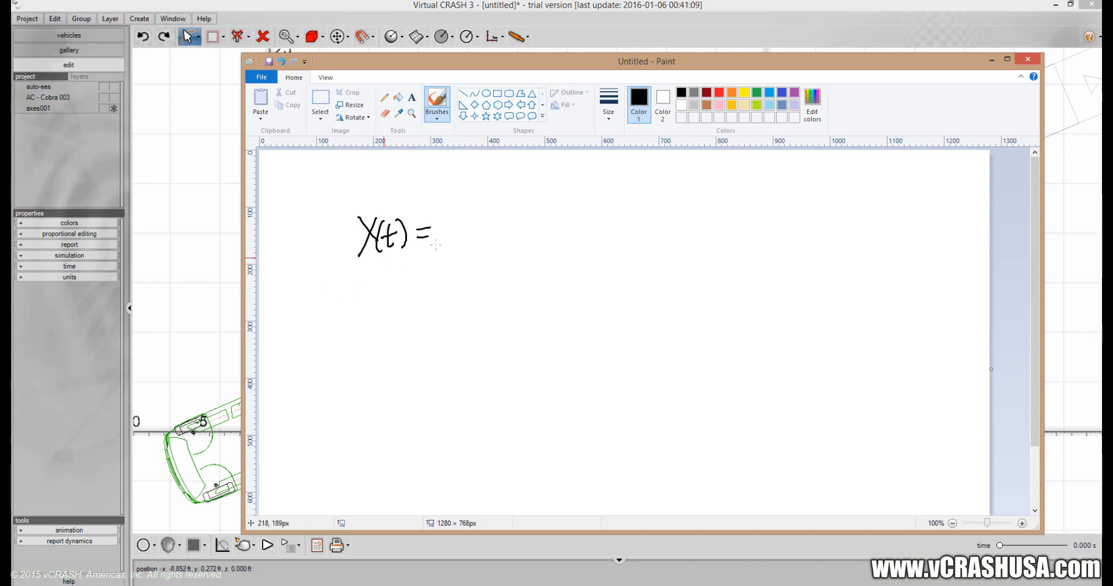
mouse_move(443, 222)
mouse_down()
mouse_move(461, 251)
mouse_move(446, 259)
mouse_move(505, 231)
mouse_up()
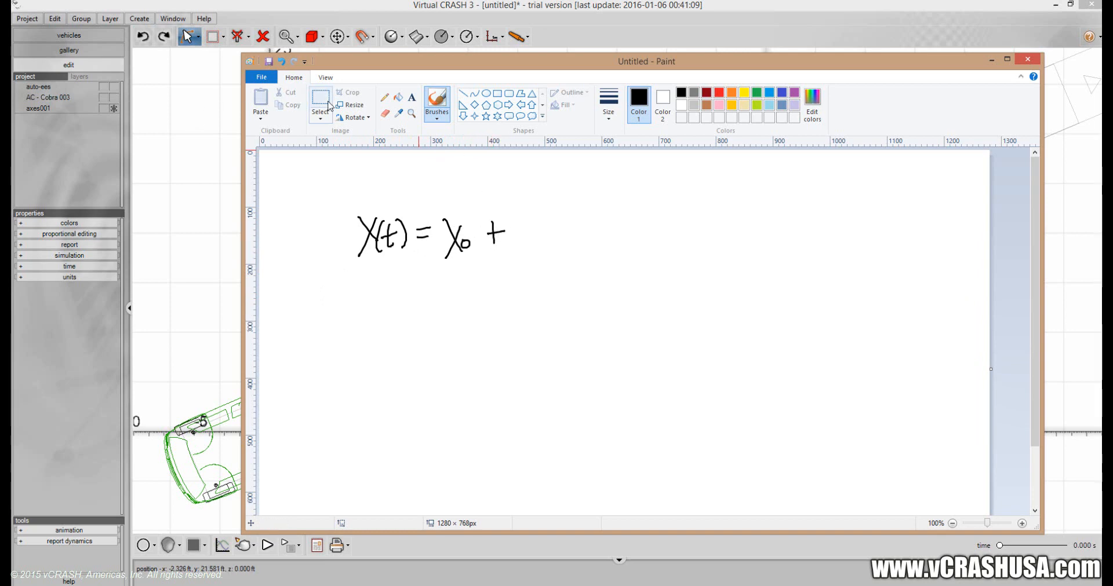
Erase the subscript 0 after the second X and handwrite a subscript i in its place.
click(320, 99)
drag(455, 232, 473, 252)
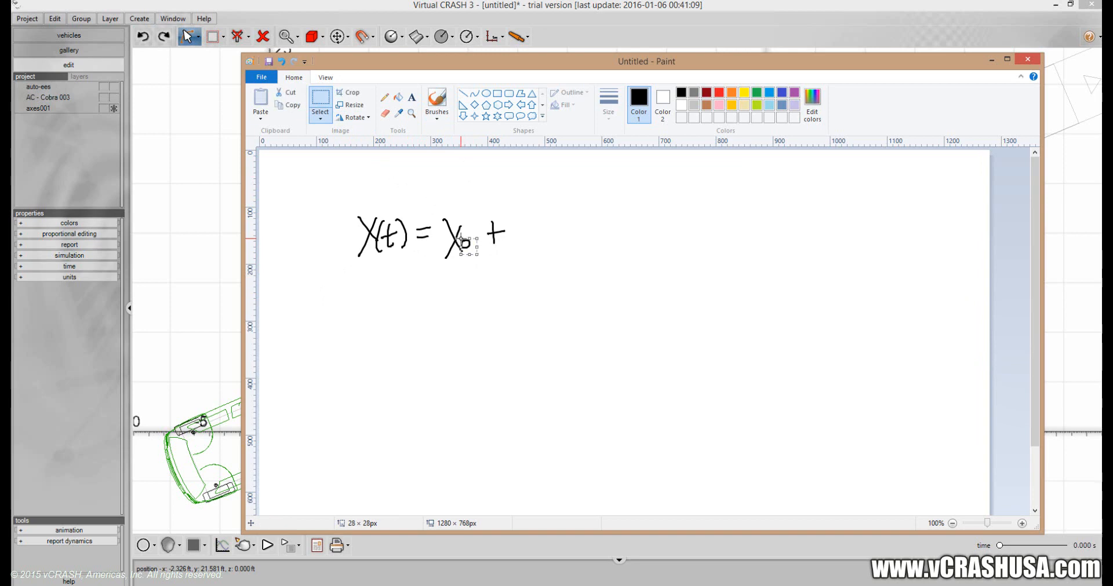
key(Delete)
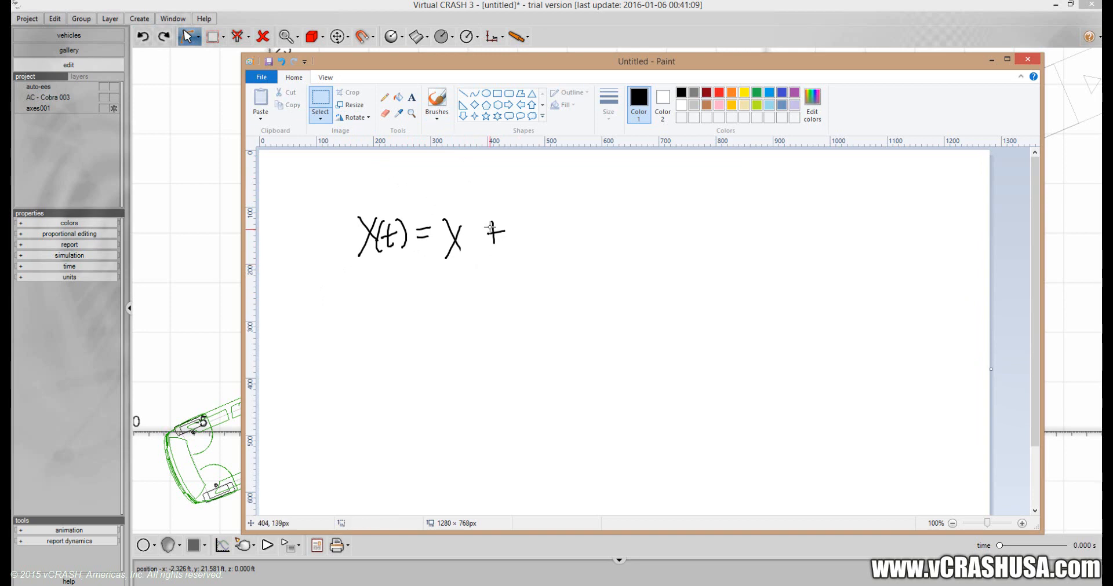
click(437, 99)
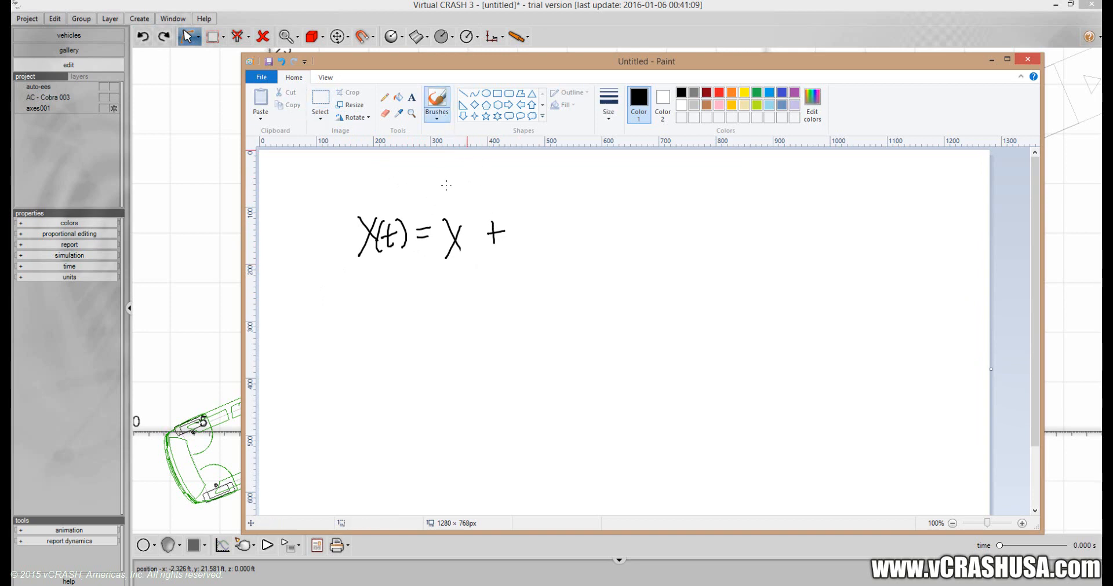
drag(464, 246, 464, 253)
click(463, 243)
Complete the X(t) equation by handwriting "Vxi t + ½ ax t²" after the plus sign.
mouse_move(517, 221)
mouse_down()
mouse_move(531, 250)
mouse_move(538, 222)
mouse_move(538, 250)
mouse_move(578, 247)
mouse_move(579, 232)
mouse_move(597, 243)
mouse_up()
click(551, 235)
drag(591, 235, 625, 233)
mouse_move(613, 239)
mouse_down()
mouse_move(626, 250)
mouse_move(639, 238)
mouse_move(675, 244)
mouse_move(685, 229)
mouse_up()
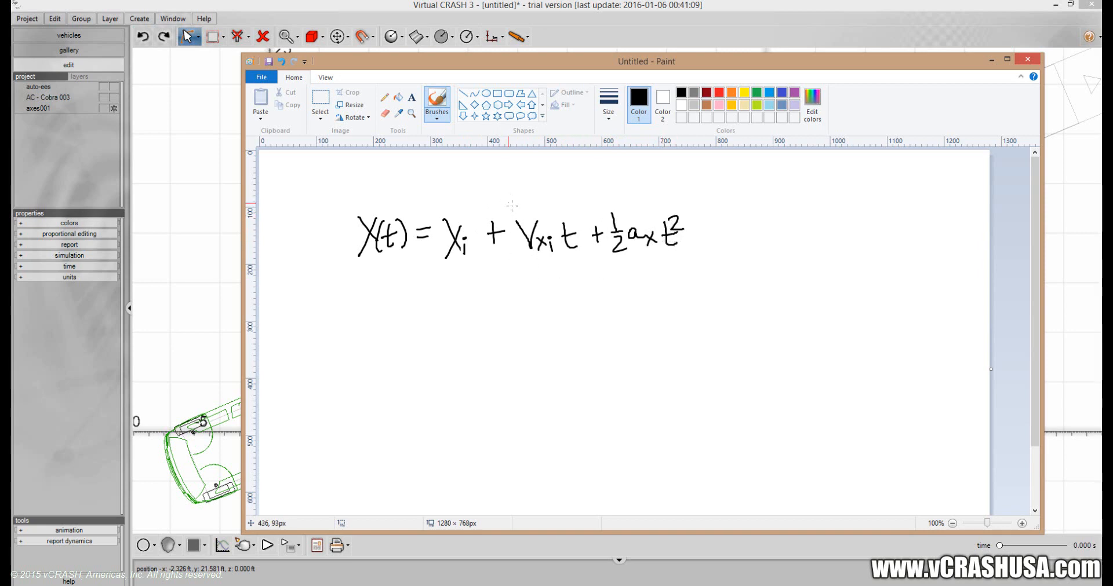
drag(551, 178, 571, 193)
click(331, 106)
drag(577, 202, 538, 174)
key(Delete)
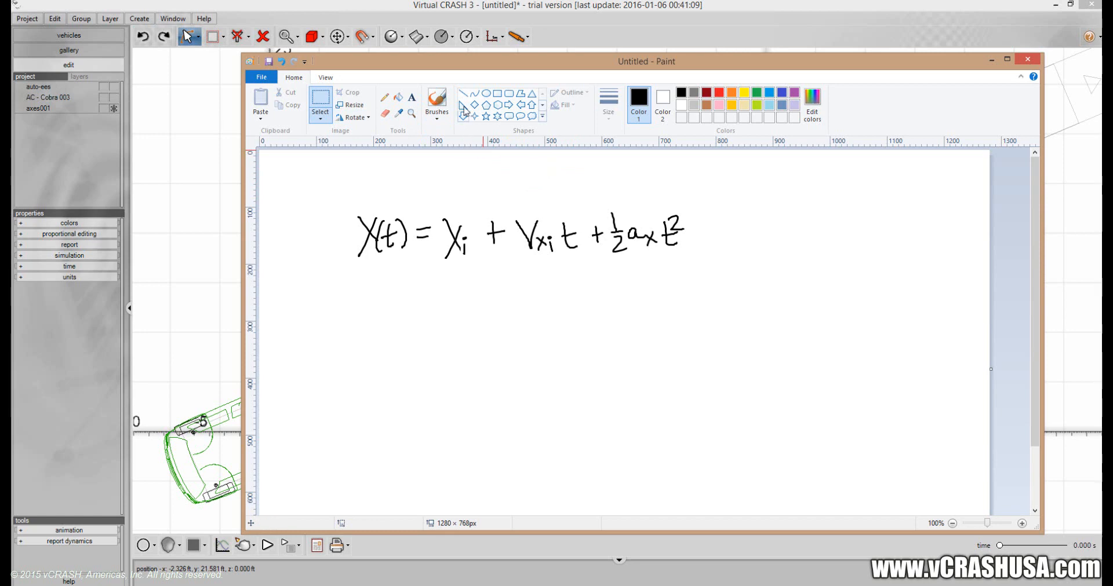
Handwrite the note "ti = 0s" with the brush above the X(t) equation.
click(437, 100)
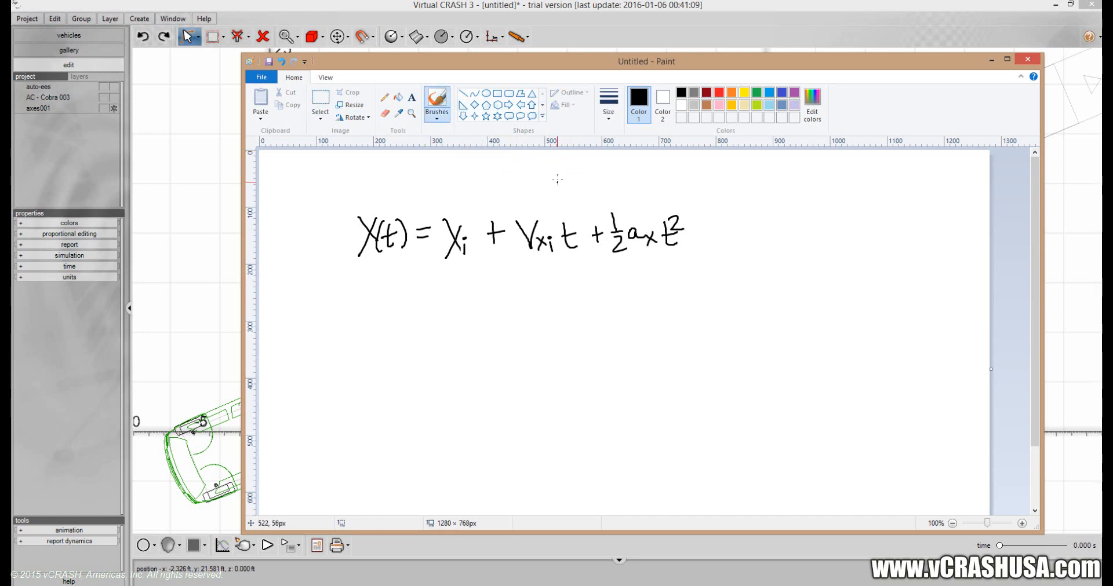
mouse_move(557, 173)
mouse_down()
mouse_move(566, 190)
mouse_move(607, 176)
mouse_move(616, 186)
mouse_up()
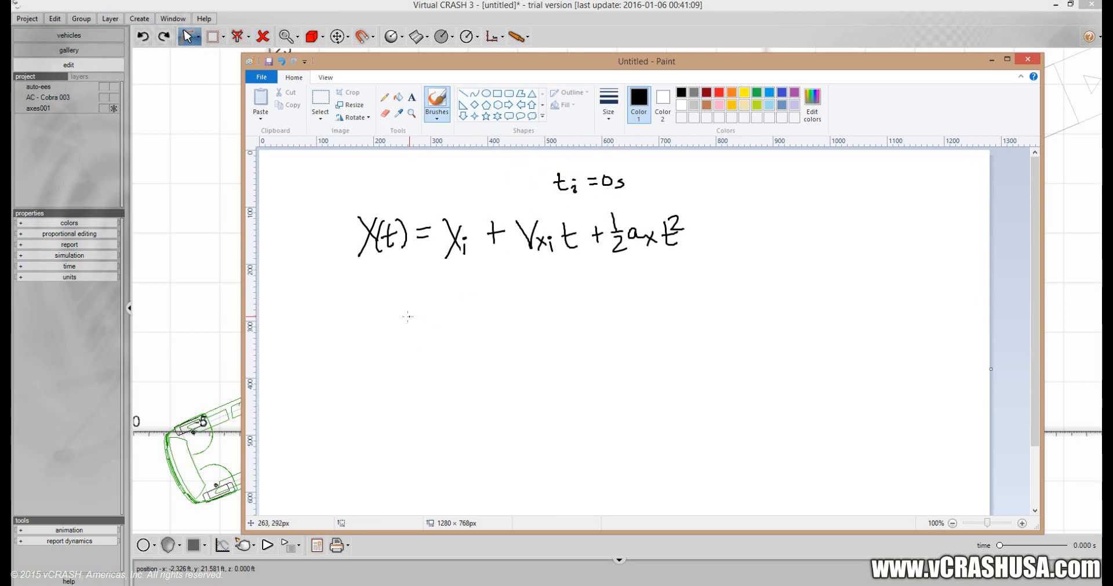
Handwrite the equation "Y(t) = Yi + Vyi t + ½ ay t²" below the X(t) equation.
drag(363, 279, 371, 297)
mouse_move(380, 278)
mouse_down()
mouse_move(380, 316)
mouse_move(399, 300)
mouse_up()
mouse_move(390, 290)
mouse_down()
mouse_move(411, 301)
mouse_move(432, 289)
mouse_up()
mouse_move(423, 296)
mouse_down()
mouse_move(454, 278)
mouse_move(452, 300)
mouse_move(497, 304)
mouse_up()
click(460, 289)
mouse_move(490, 290)
mouse_down()
mouse_move(545, 279)
mouse_move(555, 318)
mouse_move(587, 287)
mouse_move(610, 300)
mouse_up()
drag(605, 293, 629, 284)
mouse_move(623, 289)
mouse_down()
mouse_move(635, 288)
mouse_move(635, 304)
mouse_move(653, 293)
mouse_up()
mouse_move(659, 284)
mouse_down()
mouse_move(651, 301)
mouse_move(691, 280)
mouse_up()
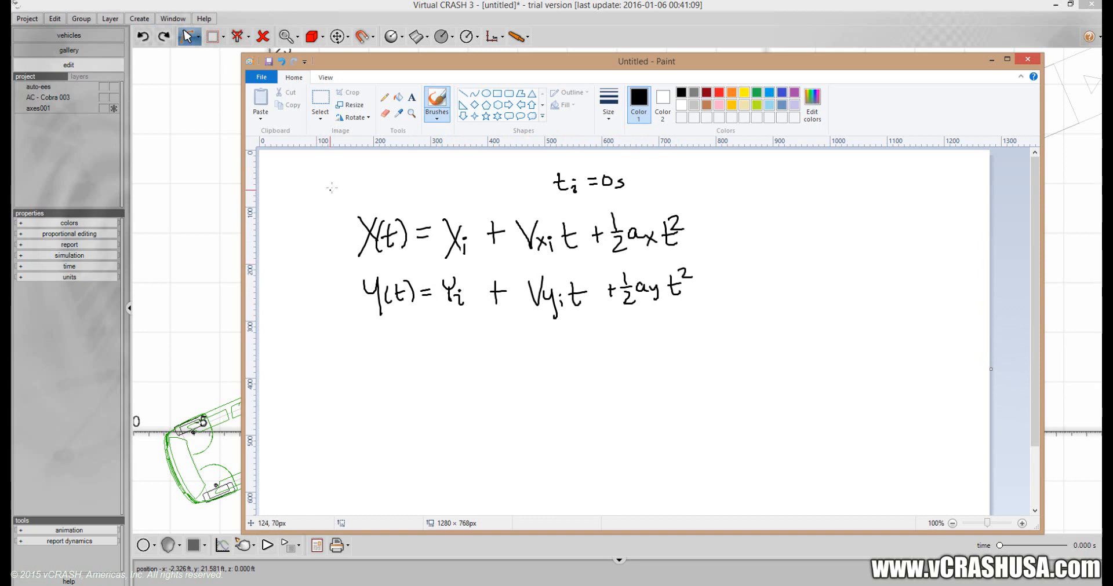
Draw a freehand box around the X(t) and Y(t) equations.
mouse_move(332, 187)
mouse_down()
mouse_move(320, 300)
mouse_move(485, 335)
mouse_move(679, 342)
mouse_up()
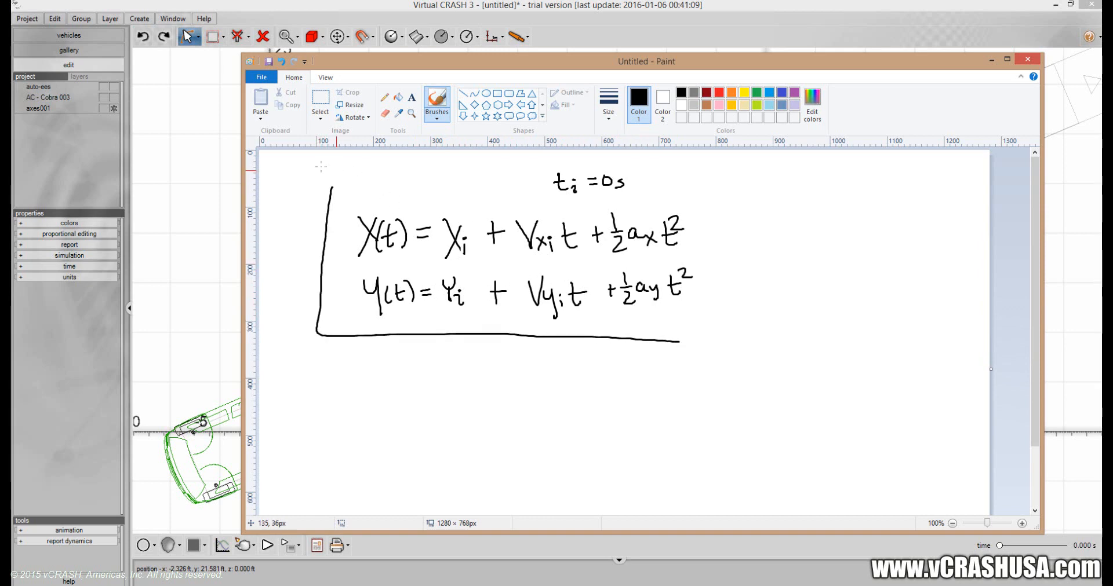
mouse_move(327, 195)
mouse_down()
mouse_move(666, 201)
mouse_move(699, 247)
mouse_move(693, 319)
mouse_move(674, 342)
mouse_up()
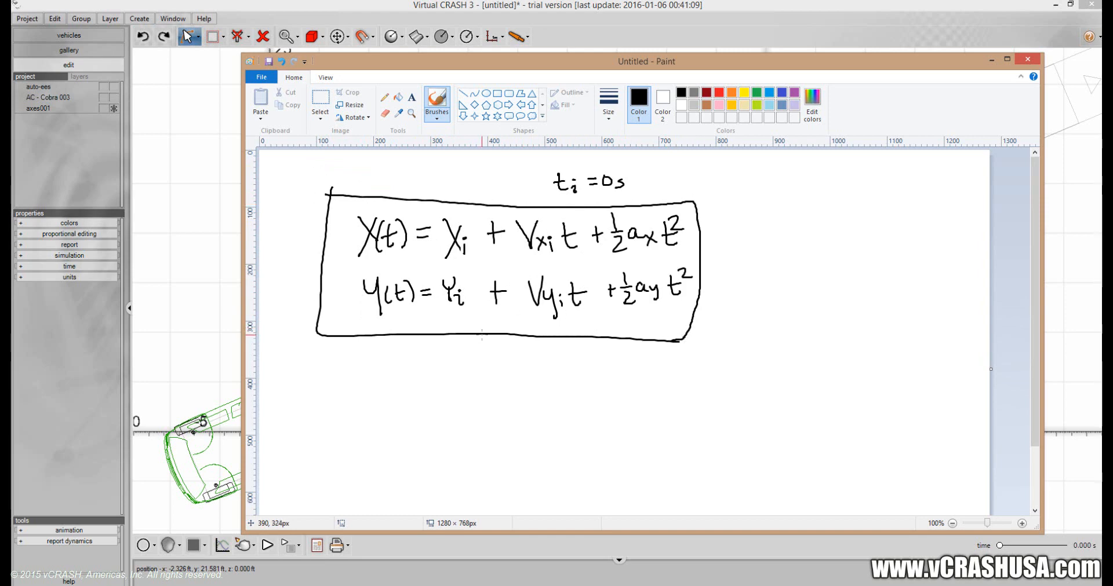
Handwrite the conditions "ax = ay = 0" and "Xi = Yi = 0" on two lines below the boxed equations.
mouse_move(350, 373)
mouse_down()
mouse_move(360, 390)
mouse_move(393, 375)
mouse_up()
mouse_move(380, 382)
mouse_down()
mouse_move(422, 398)
mouse_move(446, 378)
mouse_up()
drag(438, 386, 456, 385)
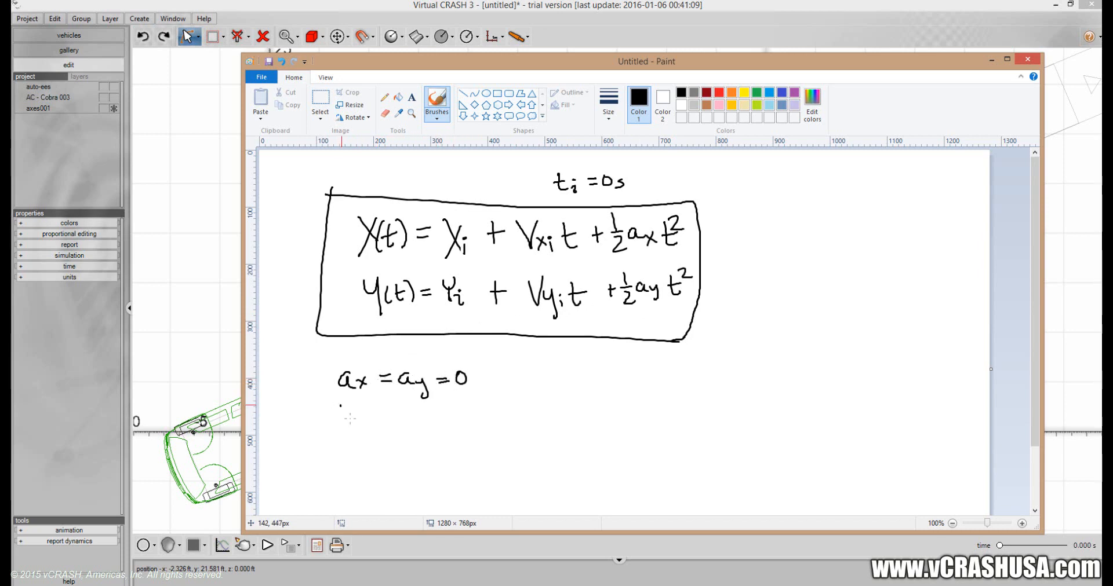
drag(341, 405, 355, 426)
mouse_move(355, 406)
mouse_down()
mouse_move(342, 423)
mouse_move(403, 409)
mouse_move(410, 432)
mouse_move(440, 411)
mouse_up()
mouse_move(424, 420)
mouse_down()
mouse_move(453, 414)
mouse_move(444, 411)
mouse_up()
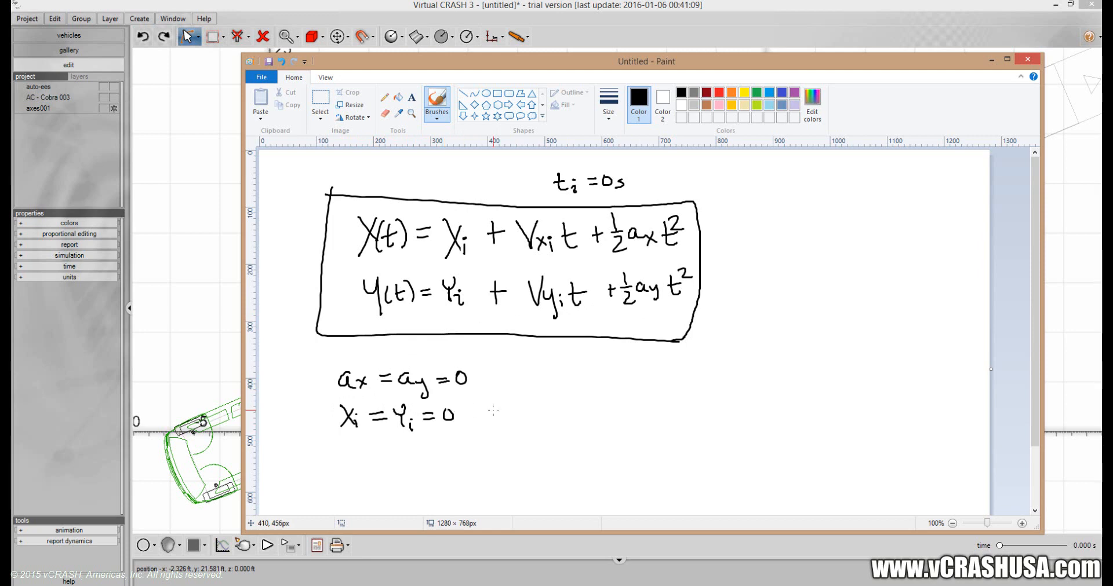
Draw a closing brace beside the two zero conditions and handwrite "X(t) = Vxi · t" after it.
mouse_move(483, 364)
mouse_down()
mouse_move(496, 369)
mouse_move(491, 436)
mouse_up()
drag(519, 371, 538, 383)
mouse_move(536, 368)
mouse_down()
mouse_move(521, 384)
mouse_move(565, 373)
mouse_up()
mouse_move(567, 364)
mouse_down()
mouse_move(570, 383)
mouse_move(614, 365)
mouse_up()
mouse_move(616, 374)
mouse_down()
mouse_move(625, 383)
mouse_move(618, 387)
mouse_up()
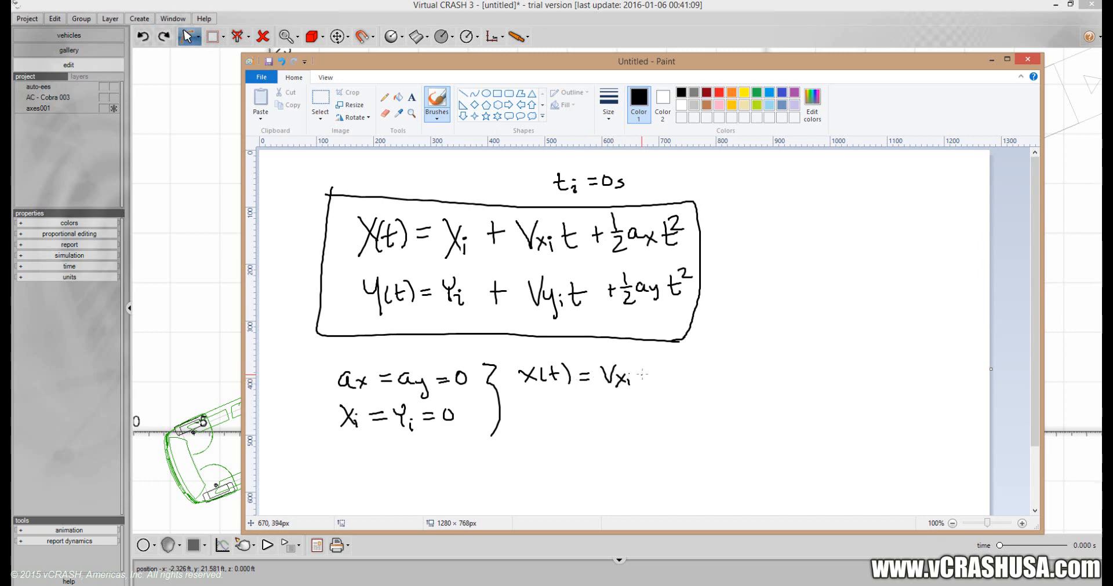
click(642, 373)
mouse_move(666, 358)
mouse_down()
mouse_move(667, 382)
mouse_move(676, 369)
mouse_up()
Handwrite "Y(t) = Vyi · t" below the simplified X(t) equation.
drag(531, 401, 539, 410)
mouse_move(544, 400)
mouse_down()
mouse_move(538, 420)
mouse_move(563, 419)
mouse_up()
drag(558, 408, 574, 424)
drag(589, 408, 602, 415)
mouse_move(609, 403)
mouse_down()
mouse_move(615, 420)
mouse_move(623, 403)
mouse_up()
drag(623, 407, 629, 430)
mouse_move(638, 412)
mouse_down()
mouse_move(639, 422)
mouse_move(676, 416)
mouse_move(678, 403)
mouse_up()
click(649, 412)
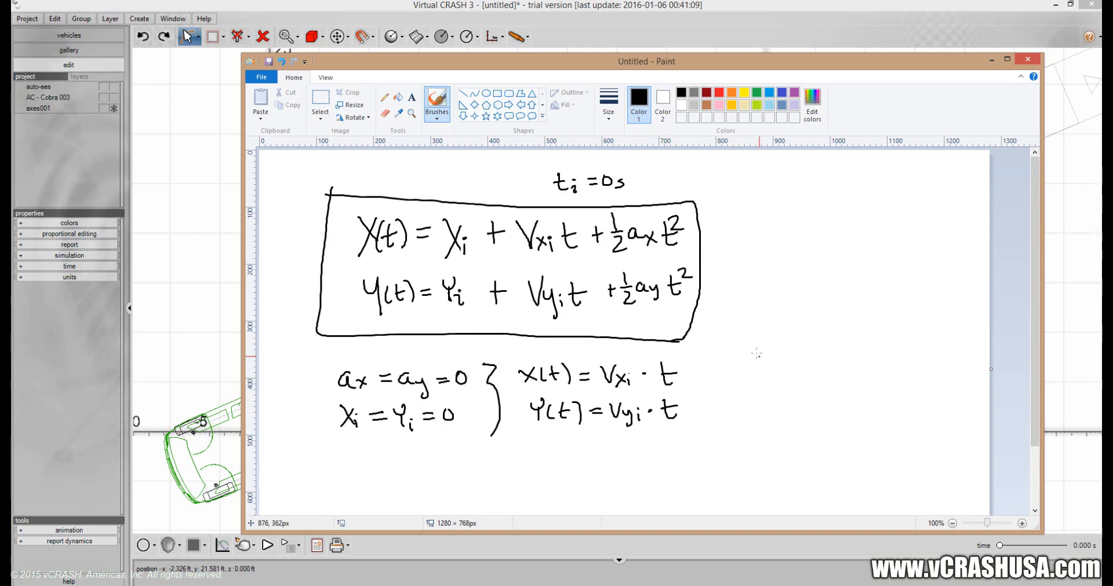
Handwrite "Vxi" to the right of the simplified X(t) equation.
mouse_move(747, 339)
mouse_down()
mouse_move(753, 351)
mouse_move(759, 343)
mouse_up()
drag(763, 347, 776, 360)
click(775, 347)
Sketch a pair of coordinate axes with arrowheads above "Vxi" and label them Y and X.
mouse_move(791, 217)
mouse_down()
mouse_move(827, 278)
mouse_move(884, 275)
mouse_up()
mouse_move(784, 223)
mouse_down()
mouse_move(801, 219)
mouse_move(786, 210)
mouse_up()
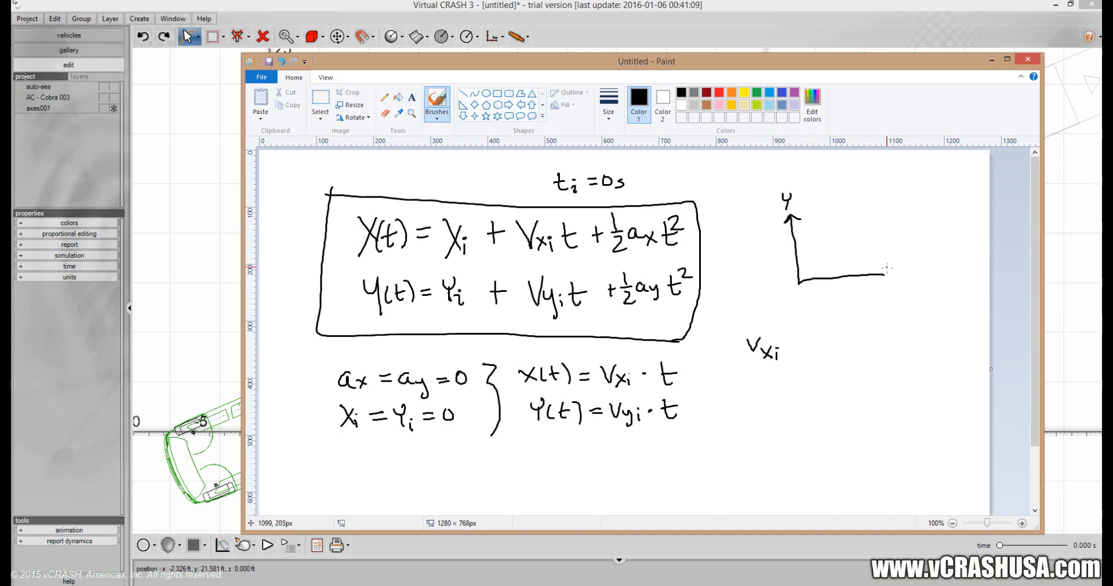
mouse_move(878, 266)
mouse_down()
mouse_move(887, 287)
mouse_move(919, 284)
mouse_up()
drag(918, 269, 893, 291)
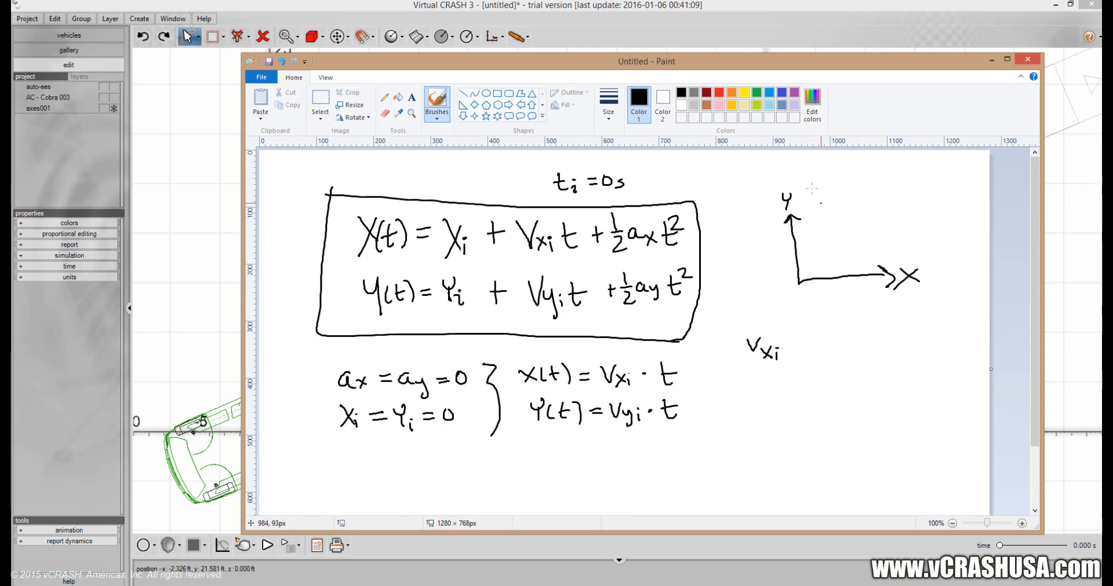
Move the Paint window aside and complete the Vxi equation by handwriting "= |v| × cos θ".
mouse_move(756, 66)
mouse_down()
mouse_move(0, 79)
mouse_move(720, 81)
mouse_move(754, 70)
mouse_up()
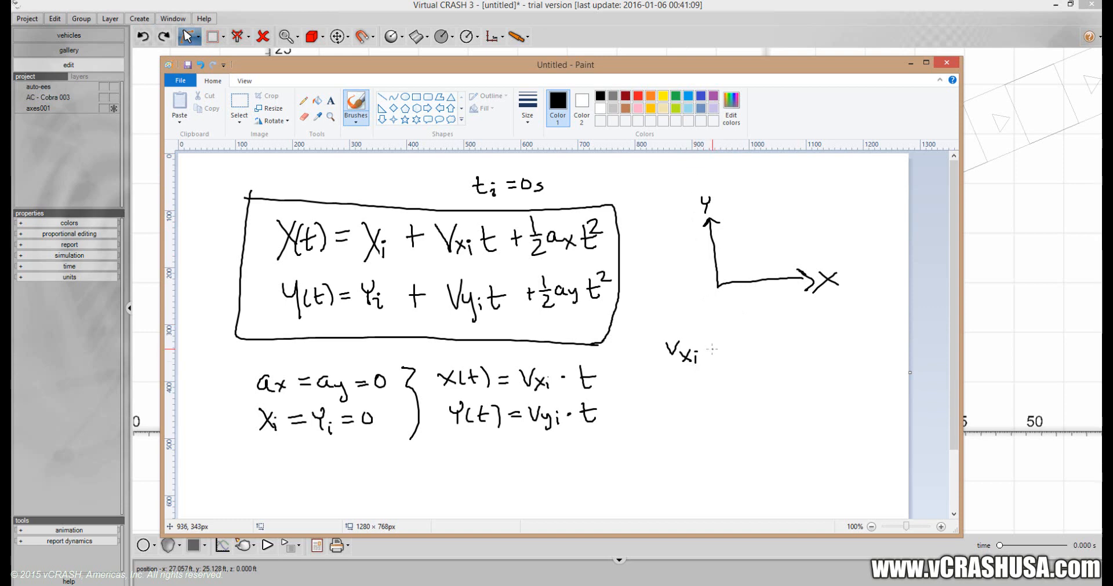
drag(710, 349, 725, 349)
mouse_move(711, 356)
mouse_down()
mouse_move(739, 364)
mouse_move(760, 343)
mouse_move(769, 364)
mouse_move(760, 342)
mouse_move(794, 355)
mouse_up()
drag(799, 345, 838, 349)
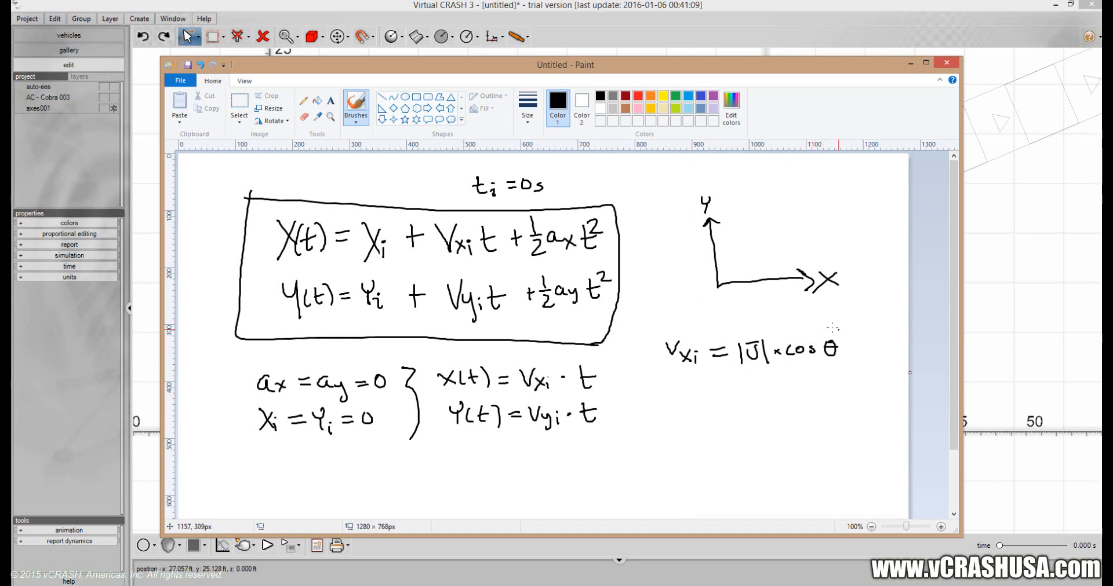
Label θ in the Vxi equation as "yaw" with an arrow, and sketch the vector v with its angle θ on the axes.
mouse_move(824, 322)
mouse_down()
mouse_move(830, 332)
mouse_move(797, 310)
mouse_move(836, 310)
mouse_up()
drag(838, 307, 839, 311)
drag(841, 306, 841, 310)
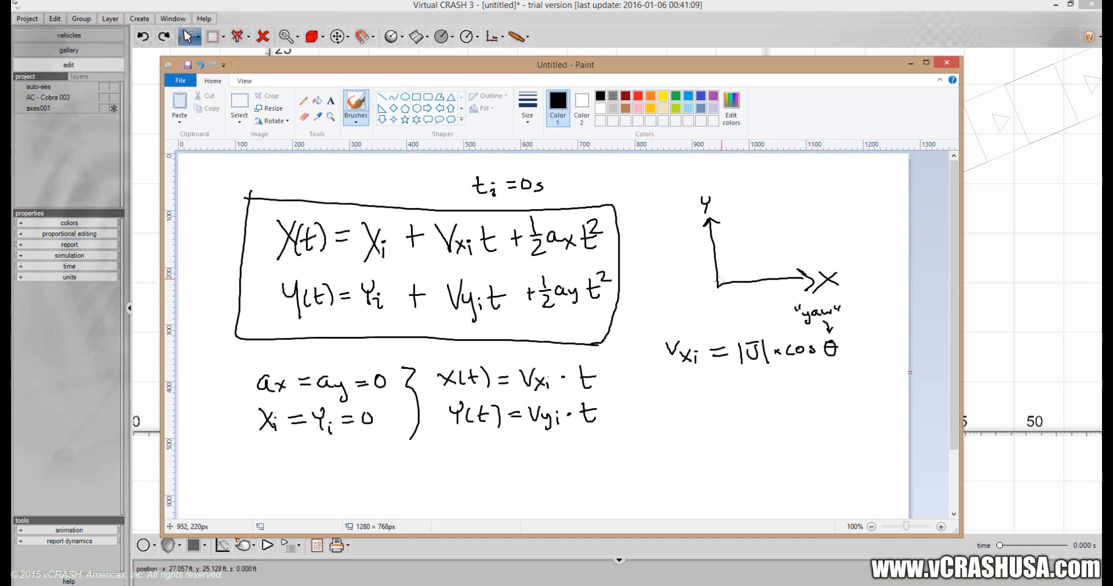
mouse_move(719, 285)
mouse_down()
mouse_move(765, 249)
mouse_move(765, 228)
mouse_up()
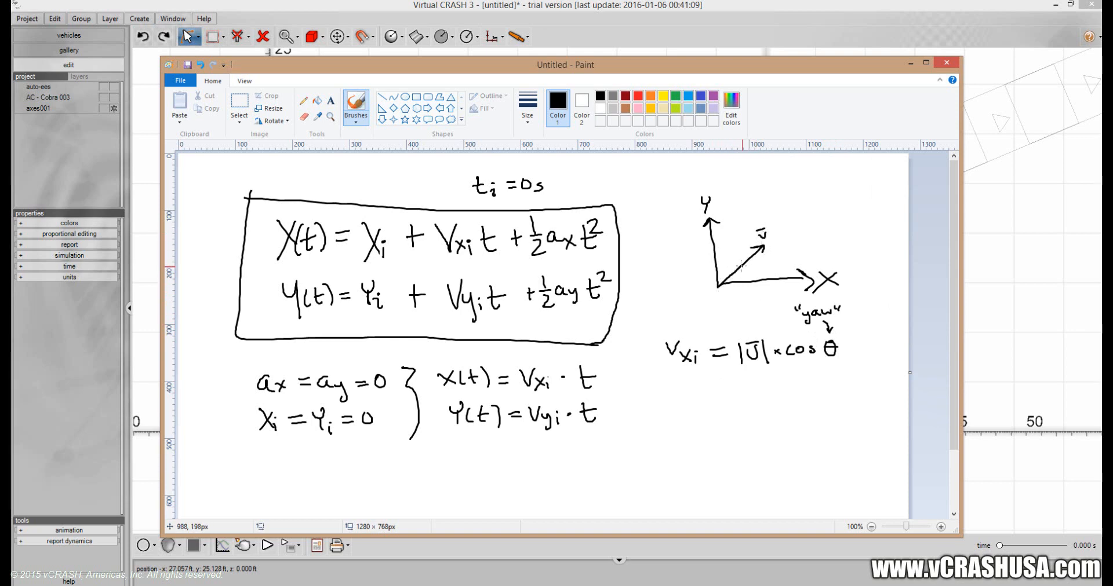
mouse_move(739, 264)
mouse_down()
mouse_move(748, 282)
mouse_move(756, 263)
mouse_up()
Handwrite the equation "Vyi = |v| × sin θ" below the Vxi equation.
mouse_move(673, 385)
mouse_down()
mouse_move(686, 382)
mouse_move(694, 414)
mouse_move(728, 397)
mouse_up()
drag(741, 384, 741, 403)
drag(748, 387, 761, 382)
mouse_move(769, 385)
mouse_down()
mouse_move(769, 410)
mouse_move(782, 398)
mouse_up()
mouse_move(782, 390)
mouse_down()
mouse_move(776, 397)
mouse_move(820, 395)
mouse_up()
drag(829, 381, 832, 397)
drag(825, 388, 837, 387)
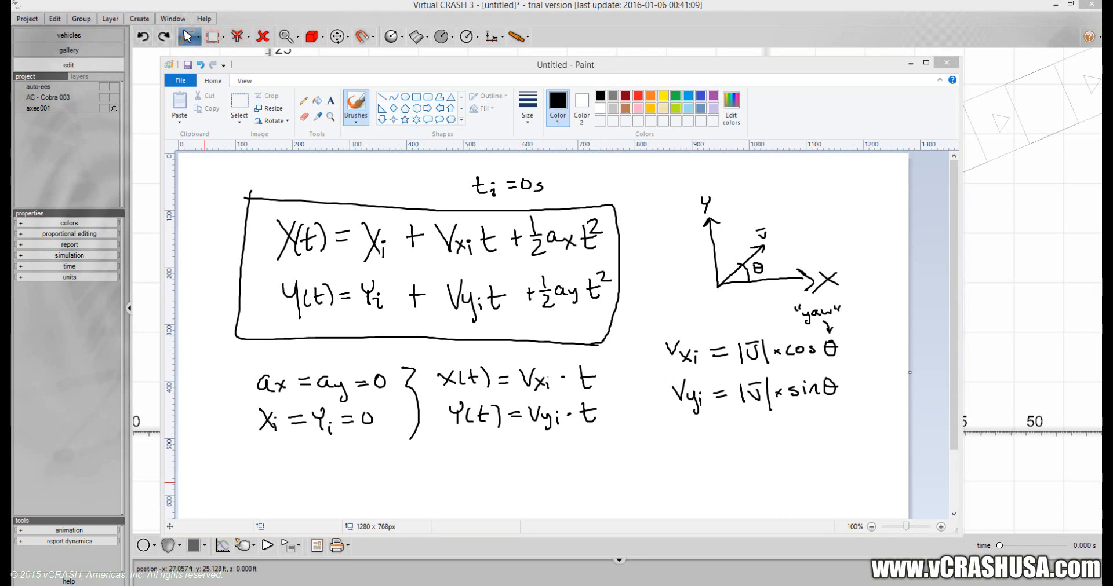
Switch to the blank Excel workbook and enter "theta" in C2 and its unit "deg" in E2.
drag(0, 175, 472, 84)
click(274, 204)
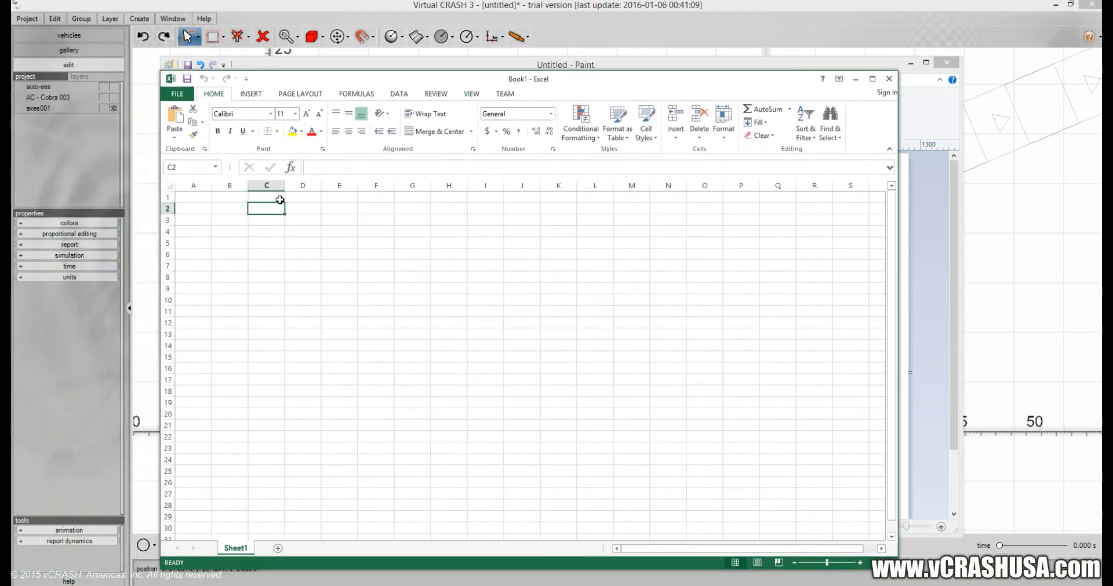
text(theta)
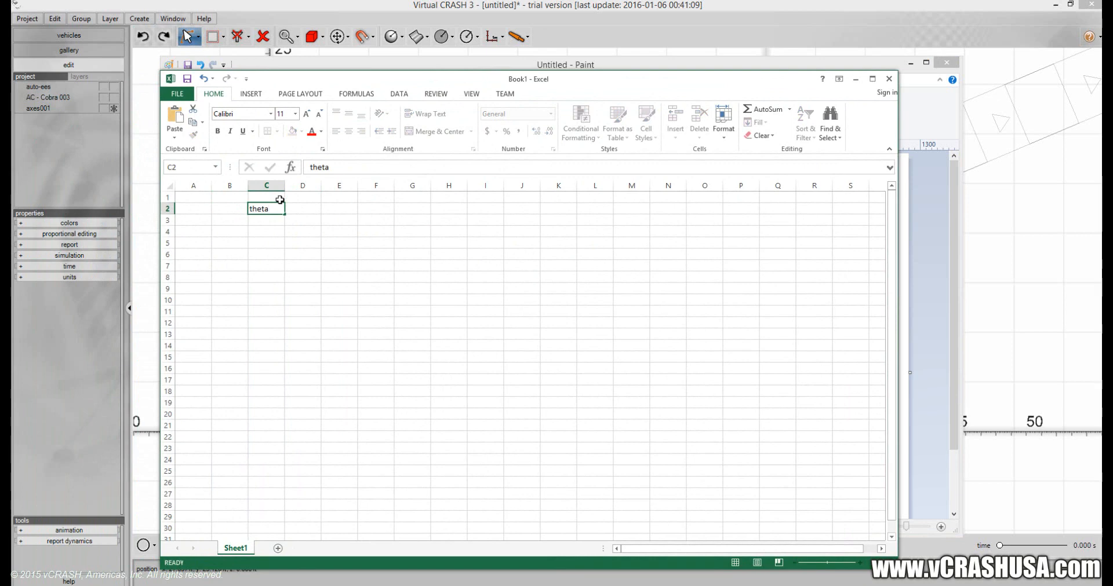
key(Return)
key(Up)
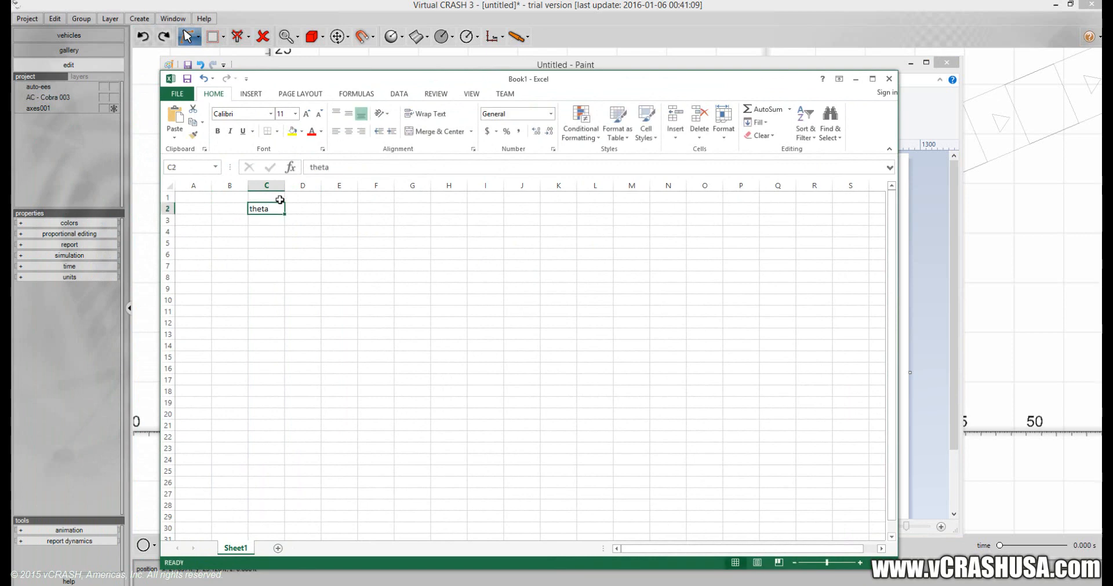
key(Right)
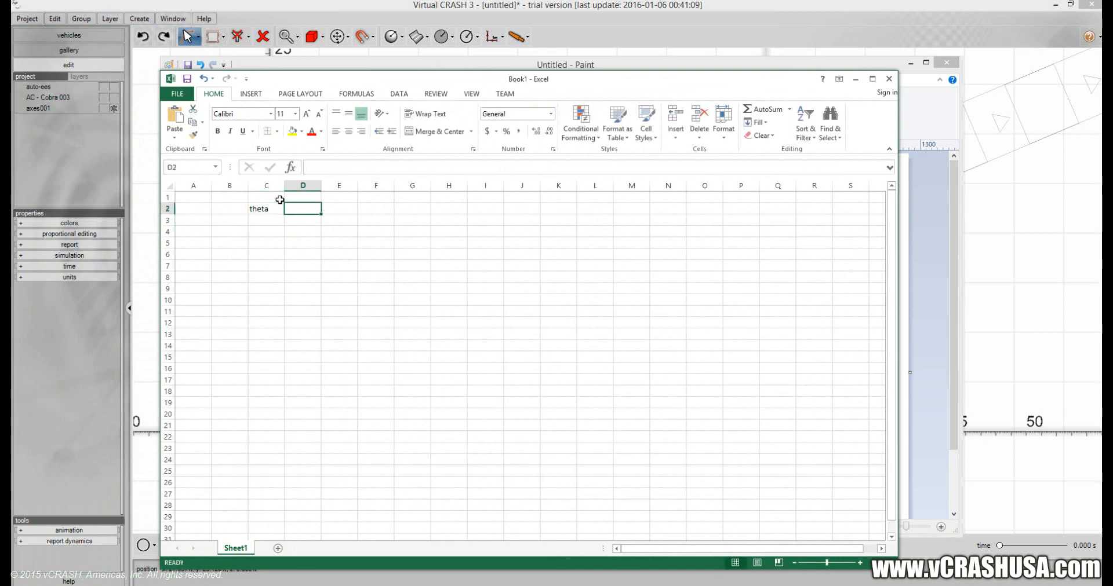
text(deg)
key(Return)
key(Left)
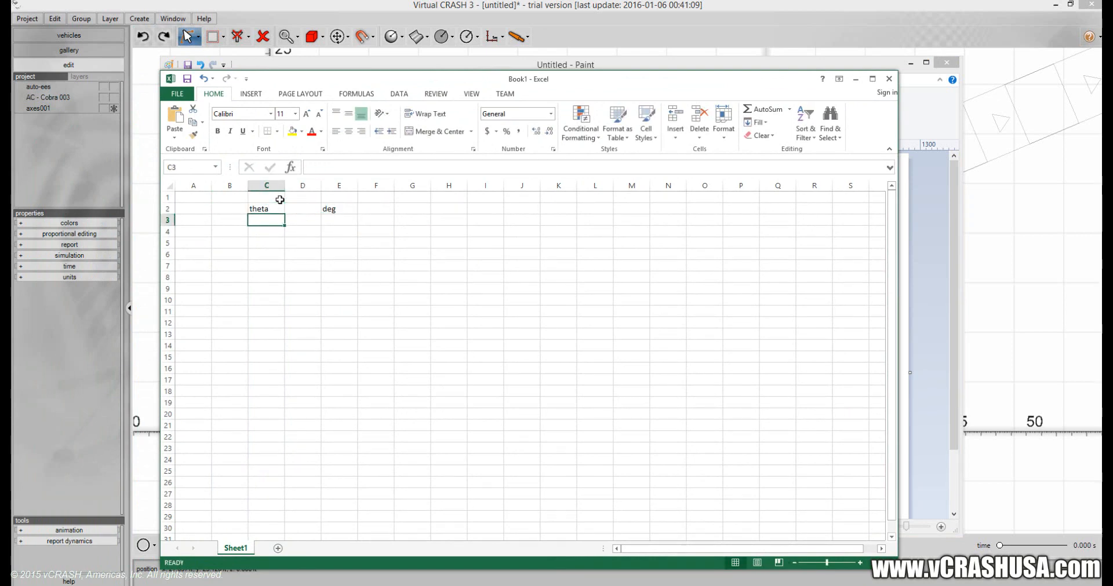
key(Right)
key(Right)
key(Right)
key(Left)
key(Down)
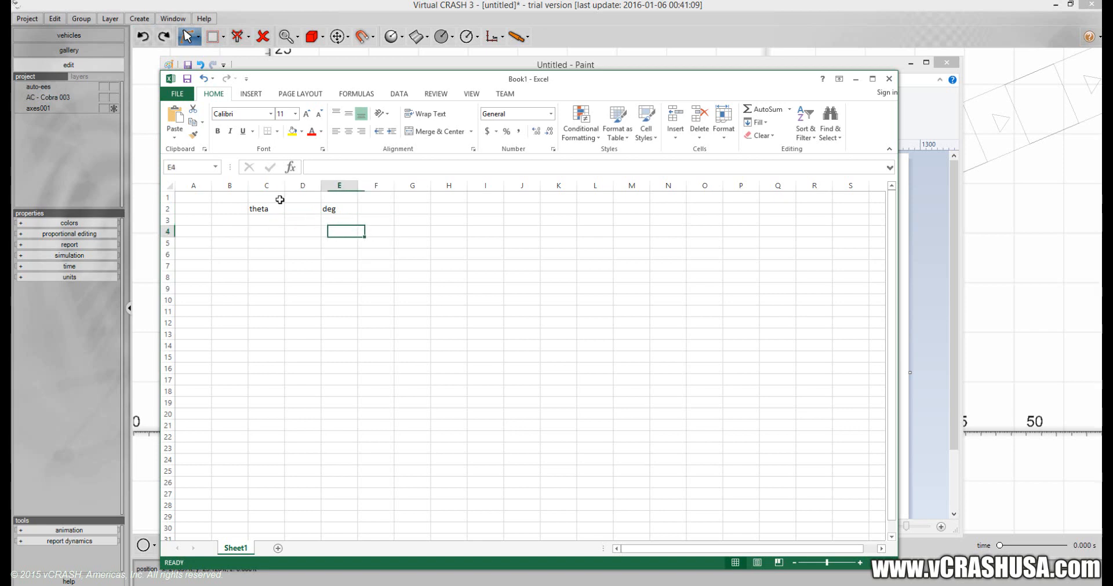
key(Left)
key(Left)
key(Down)
key(Right)
key(Right)
key(Right)
key(Right)
key(Right)
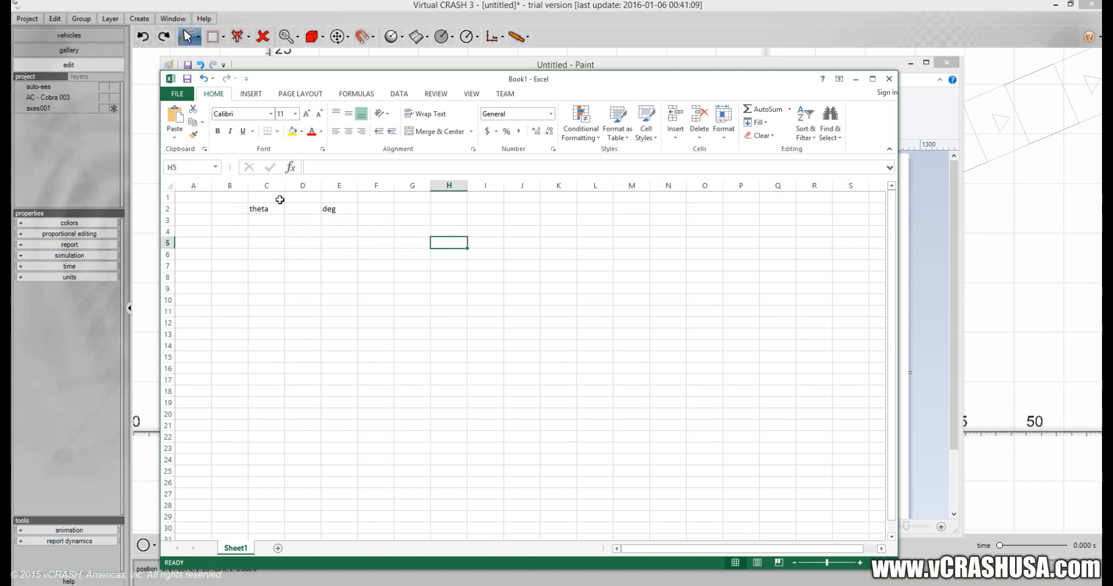
Enter the column heading "Time" in G2 and the starting value 0 in G3.
key(Up)
key(Up)
key(Up)
key(Left)
text(Time)
key(Return)
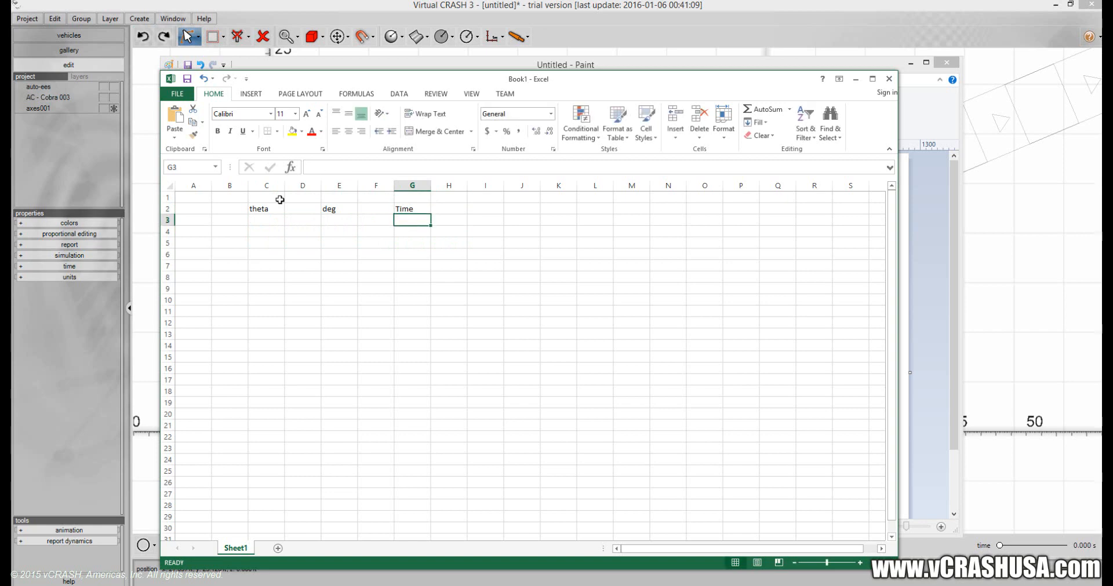
text(0)
key(Return)
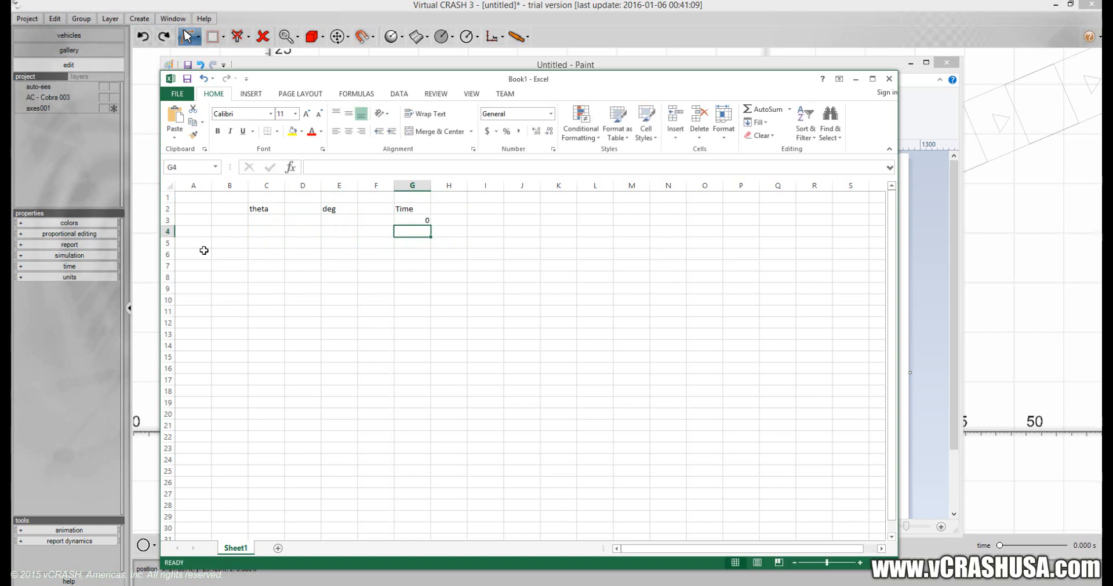
Enter the formula =1+G3 in G4 and fill it down through G13.
text(=1+)
click(397, 219)
key(Return)
click(421, 233)
drag(431, 237, 431, 336)
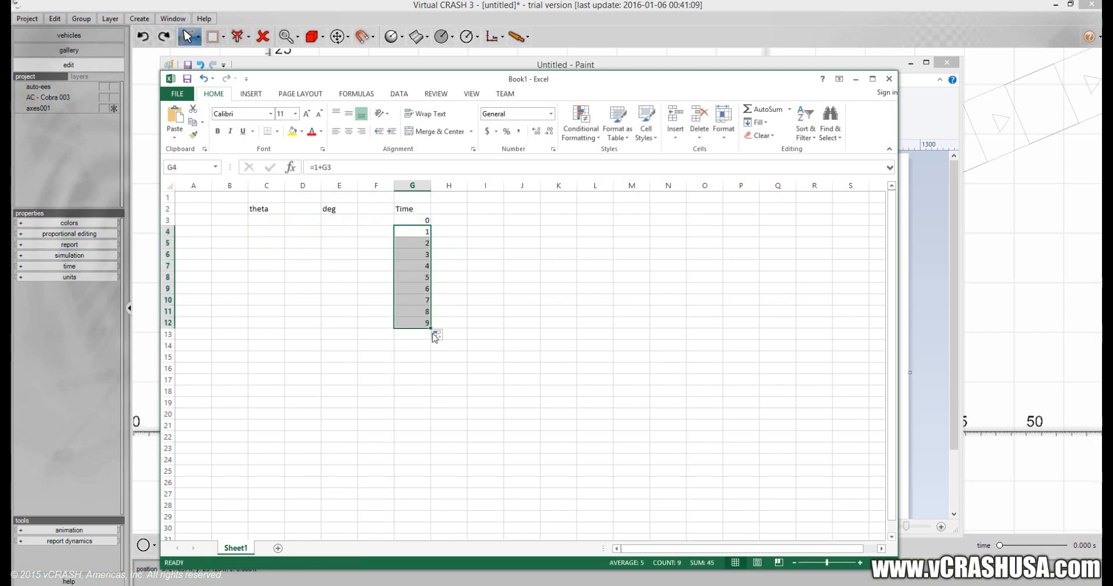
click(449, 209)
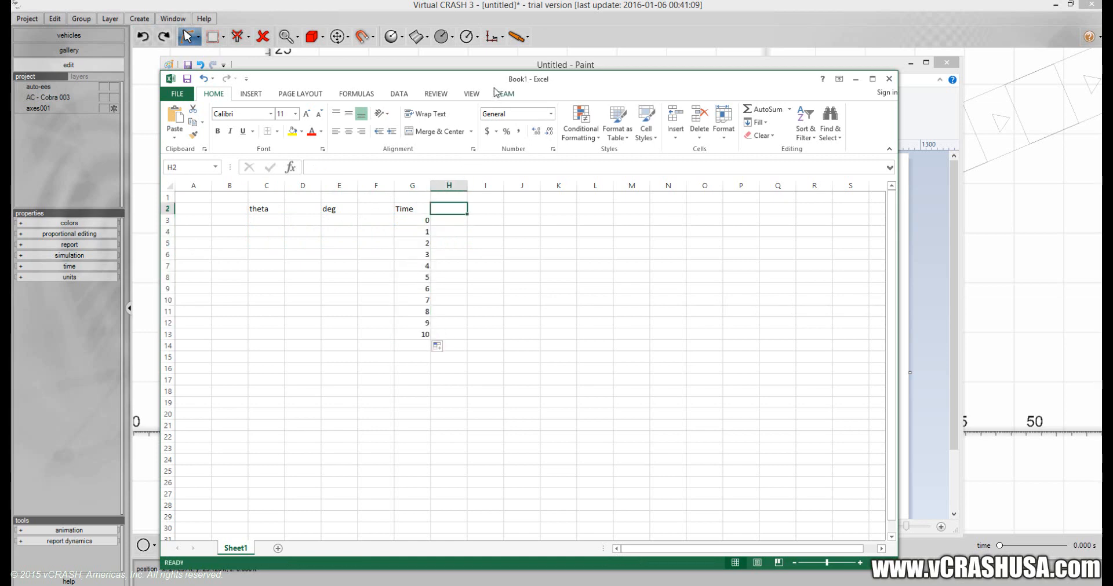
Enter the velocity labels "V" in C3, "Vx" in C4 and "Vy" in C5.
click(266, 231)
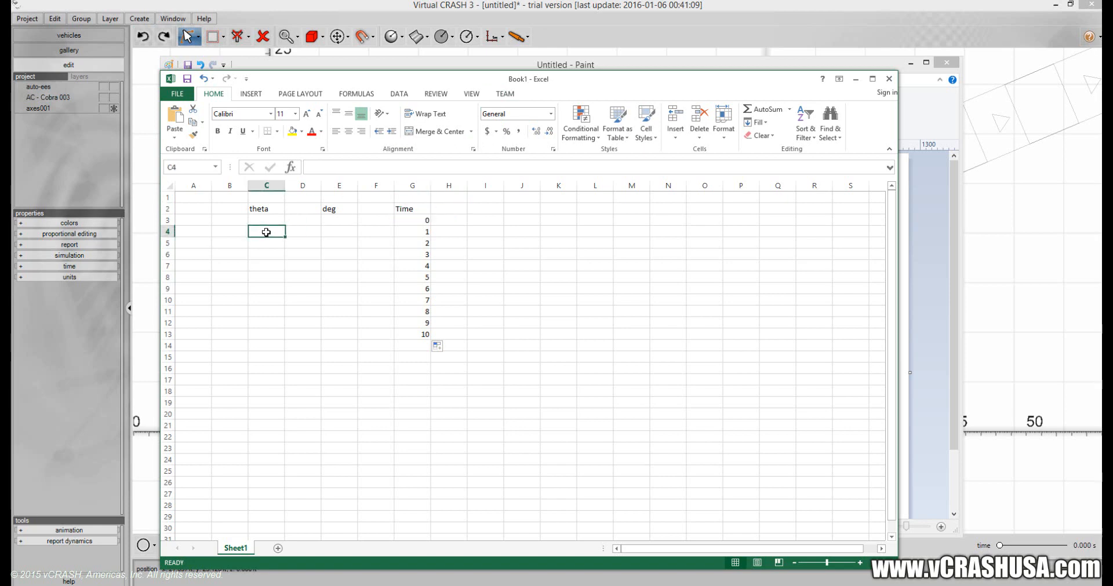
text(V)
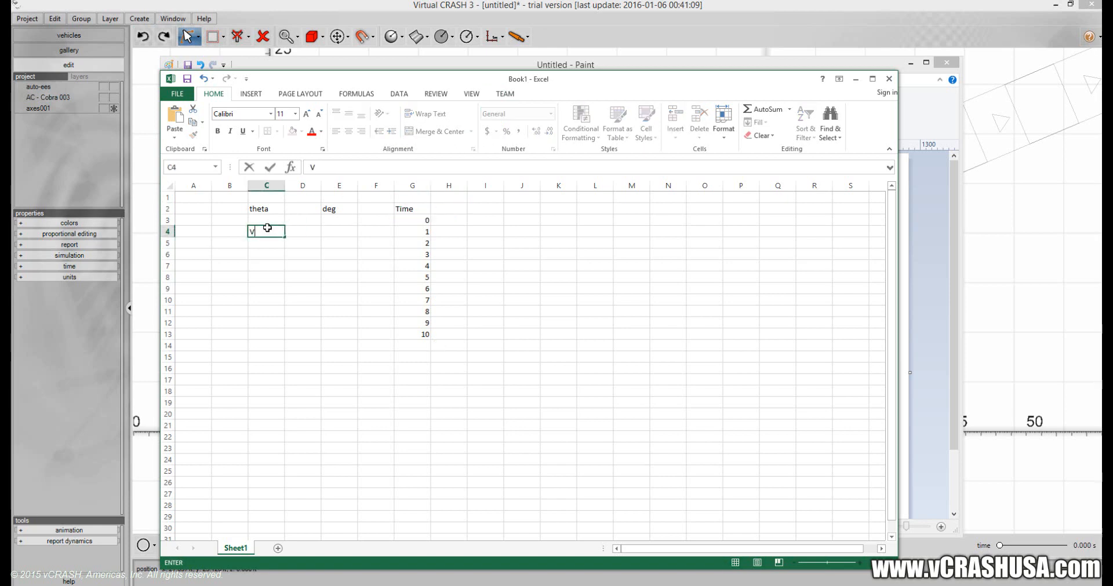
text(x)
key(Return)
text(Vy)
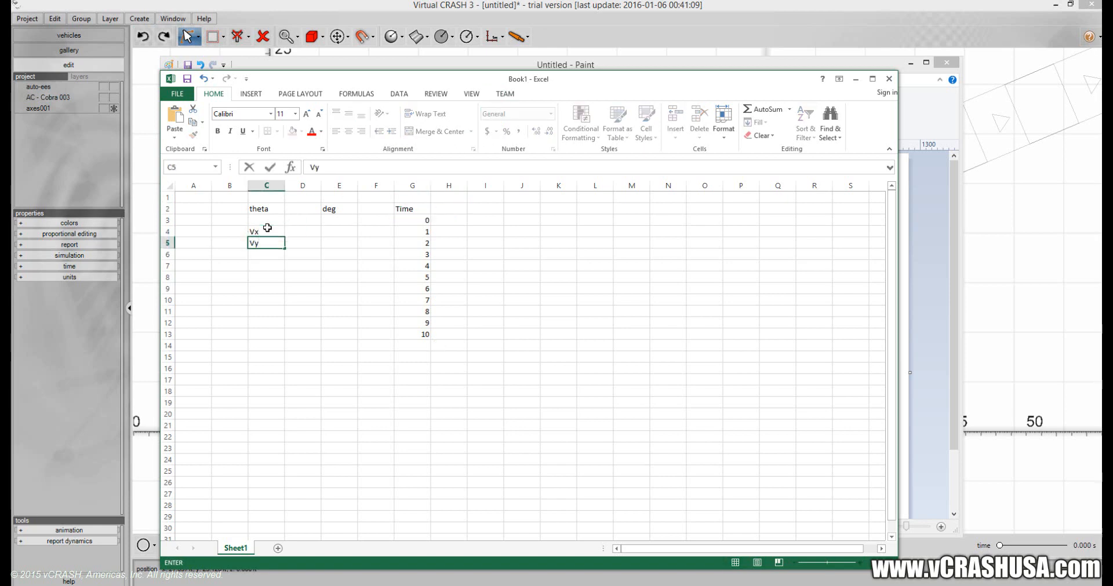
key(Return)
key(Up)
key(Up)
key(Up)
text(V)
key(Return)
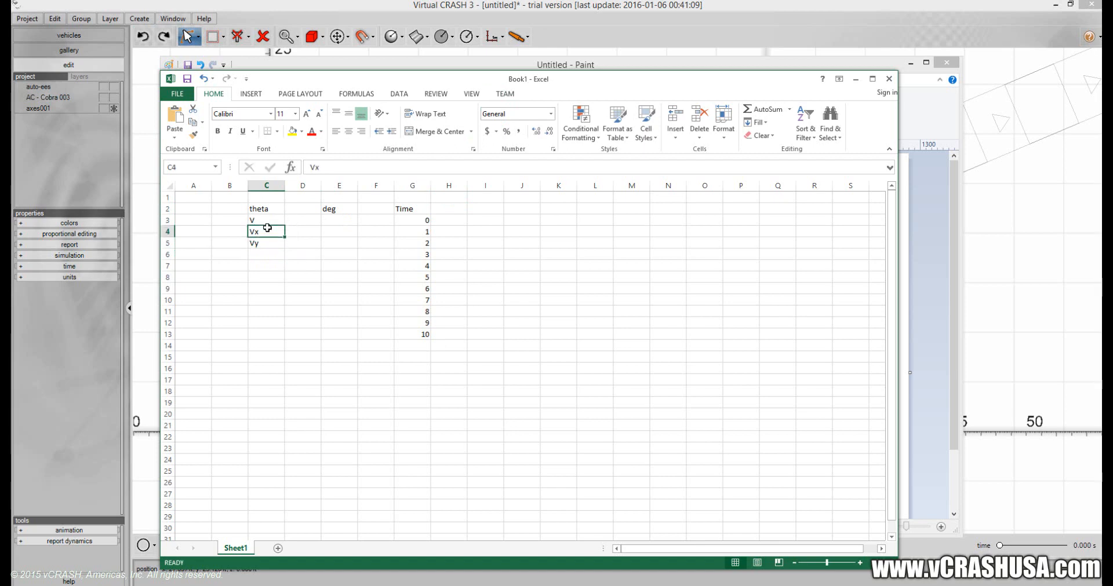
Enter the unit "mph" in E4 and E5 for the Vx and Vy rows.
key(Right)
key(Right)
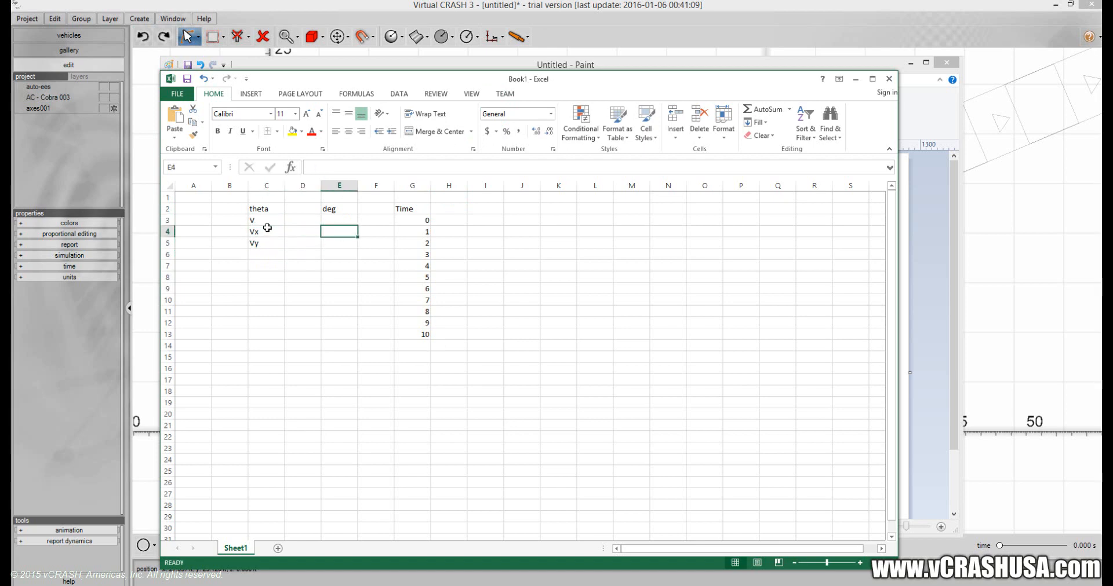
text(mph)
key(Return)
text(mph)
key(Return)
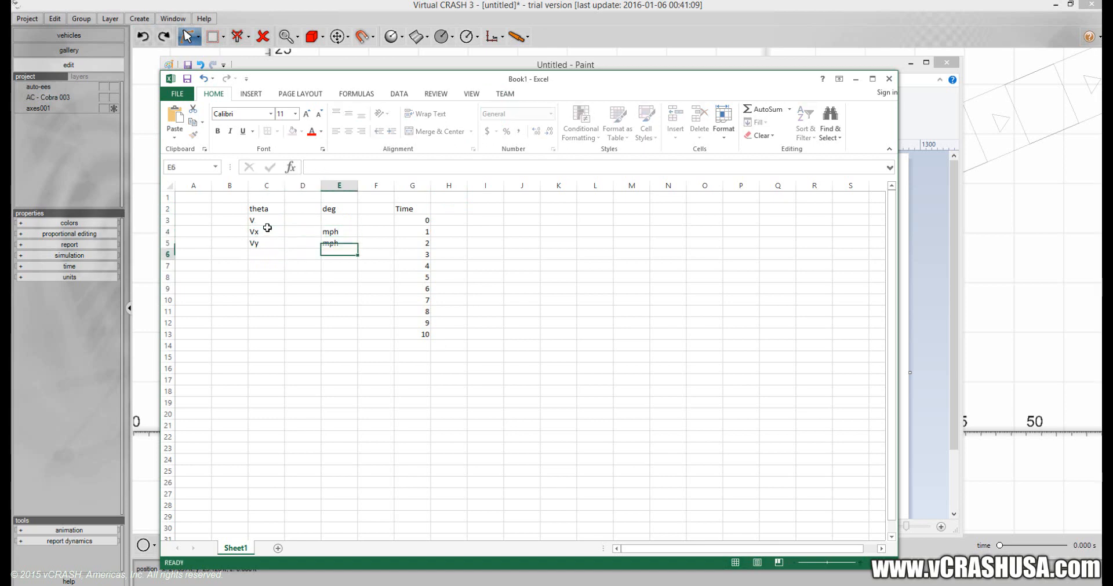
Enter the column headings "X(t)" in H2, "Y(t)" in I2 and "D(t)" in J2.
key(Up)
key(Left)
key(Left)
key(Up)
key(Right)
key(Right)
key(Right)
key(Right)
key(Right)
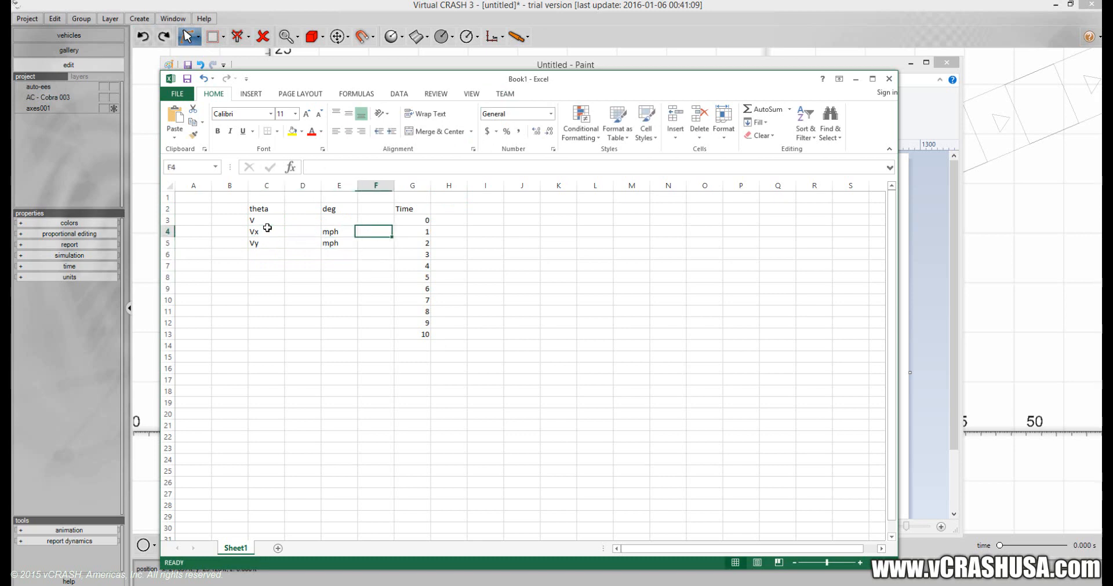
key(Up)
key(Up)
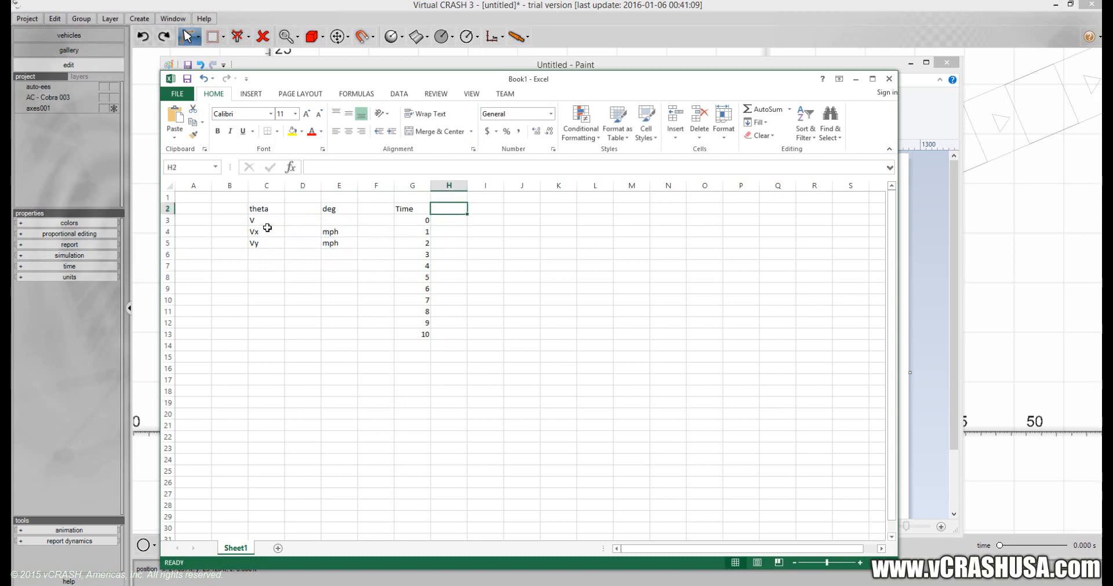
text(X(t))
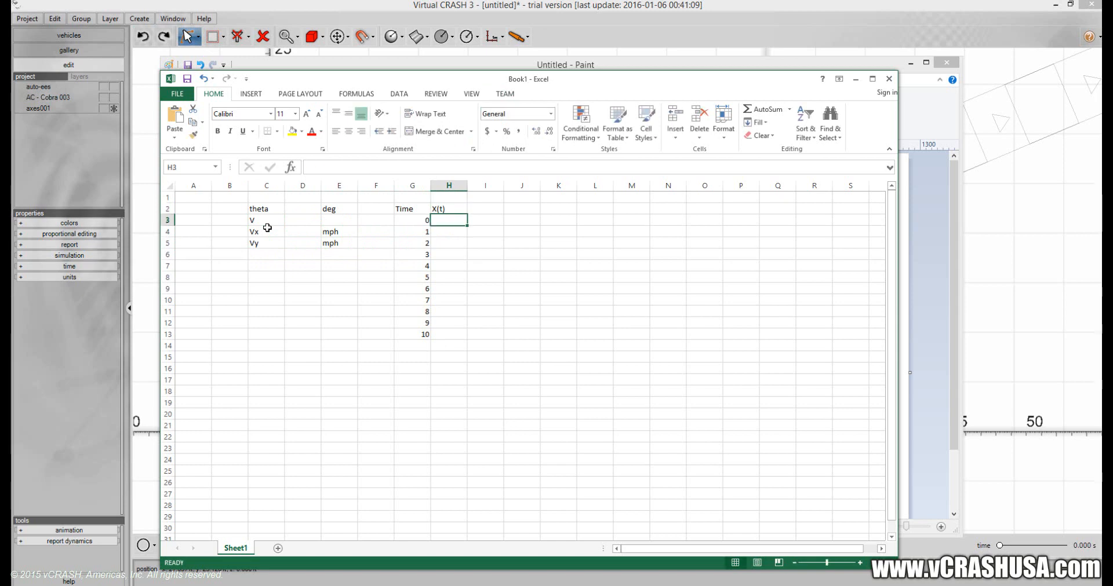
key(Tab)
text(Y(t)
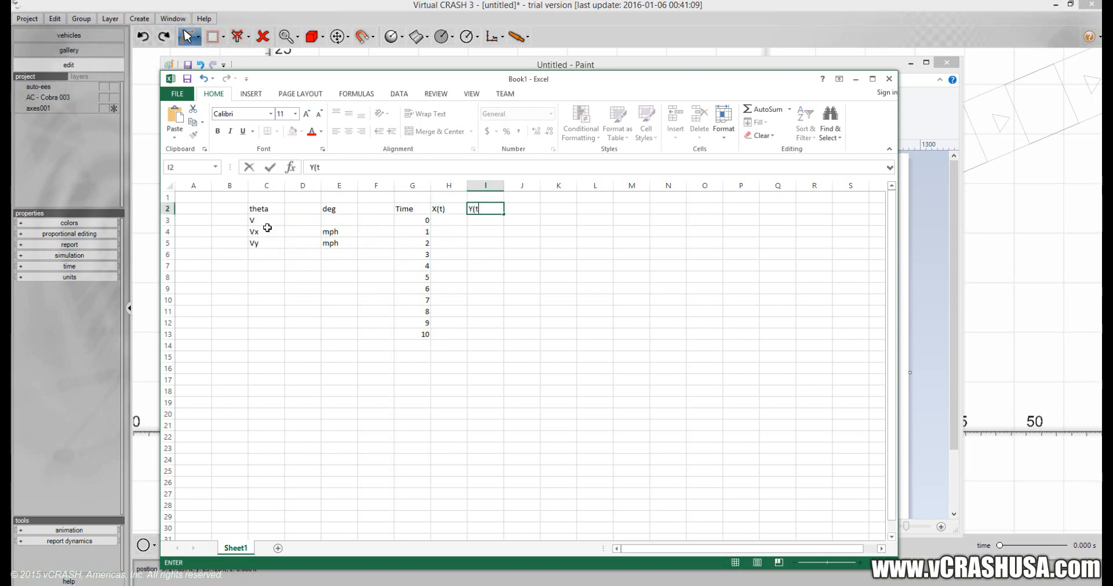
text())
key(Tab)
text(D)
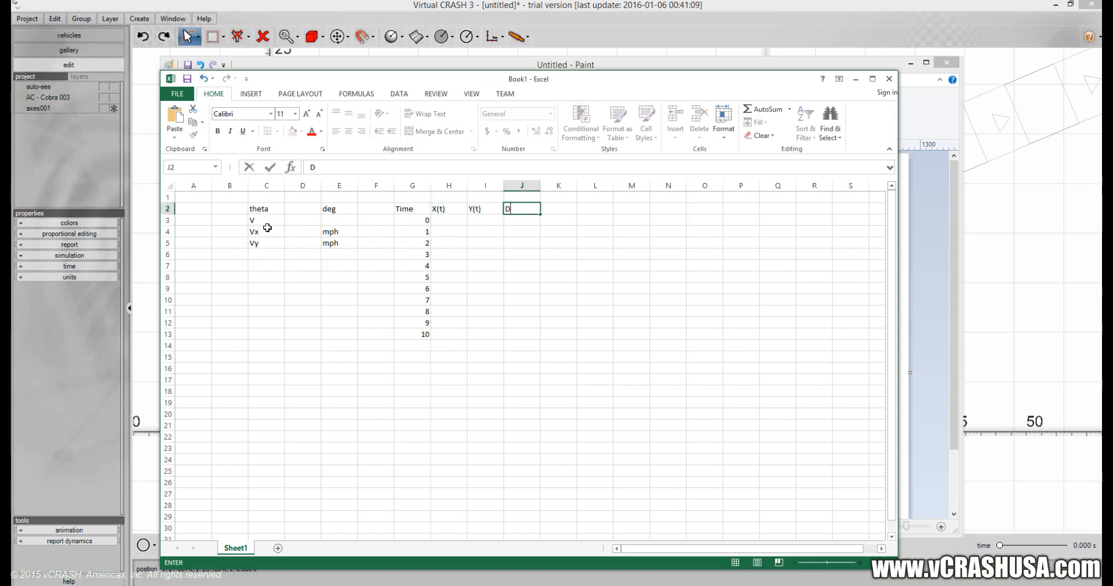
key(Return)
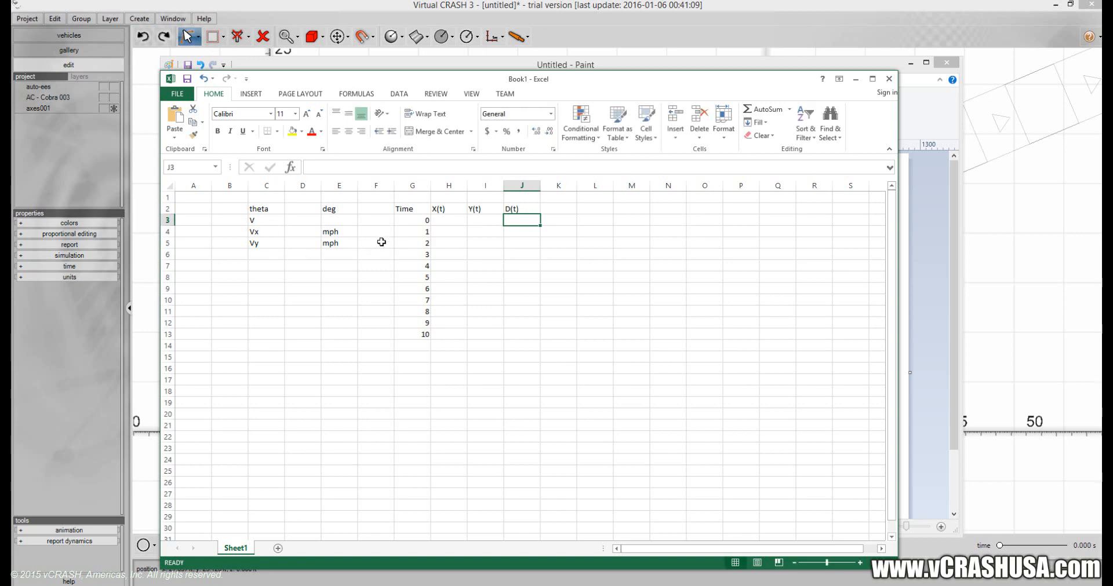
Move the Excel window aside and check the AC Cobra's initial speed in Virtual CRASH, returning to Excel.
drag(495, 79, 0, 87)
click(261, 37)
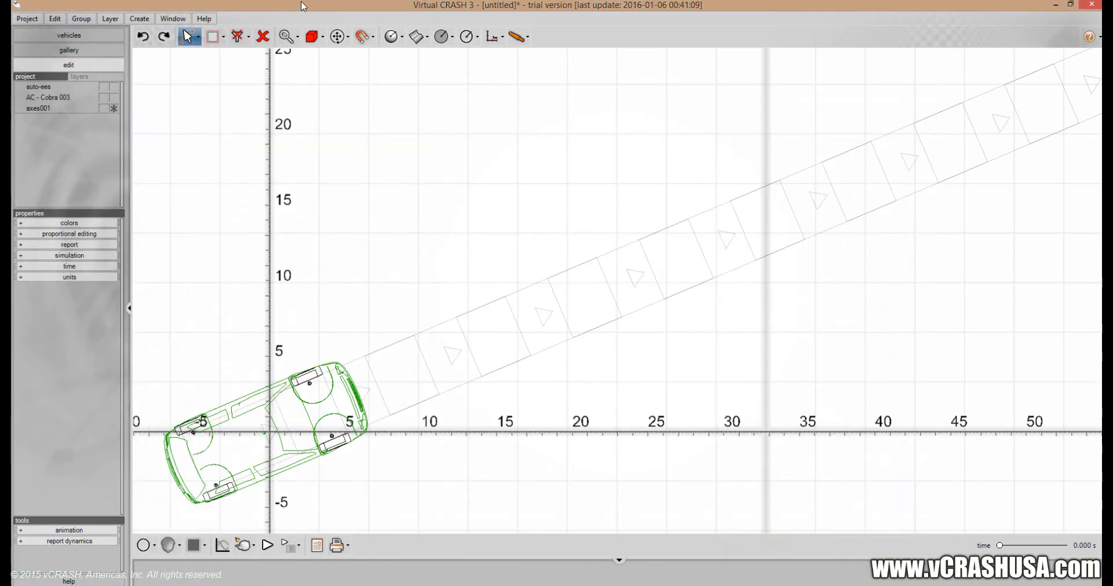
click(215, 456)
right_click(216, 457)
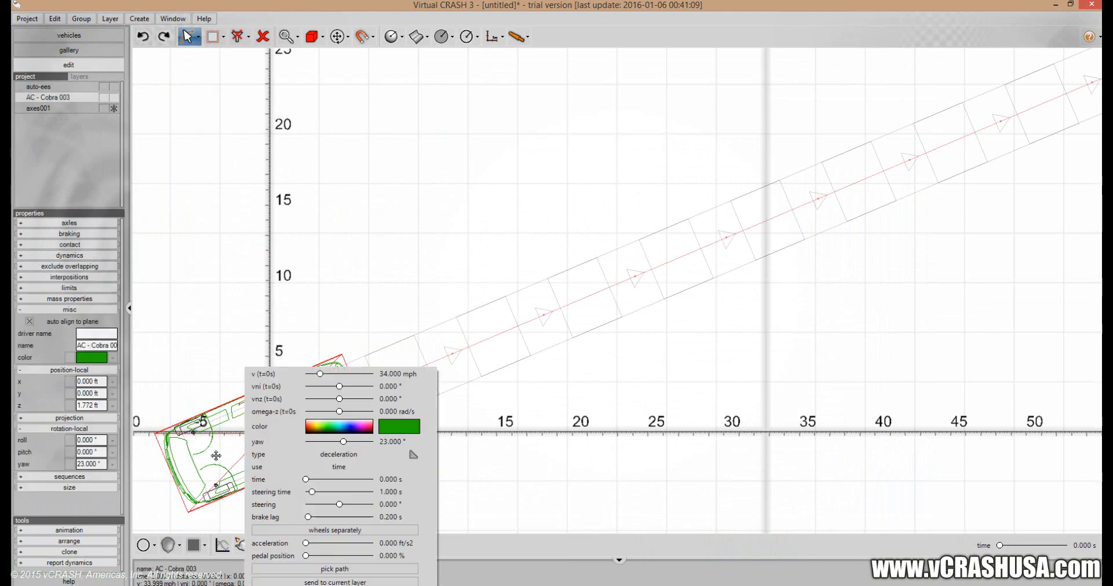
key(Escape)
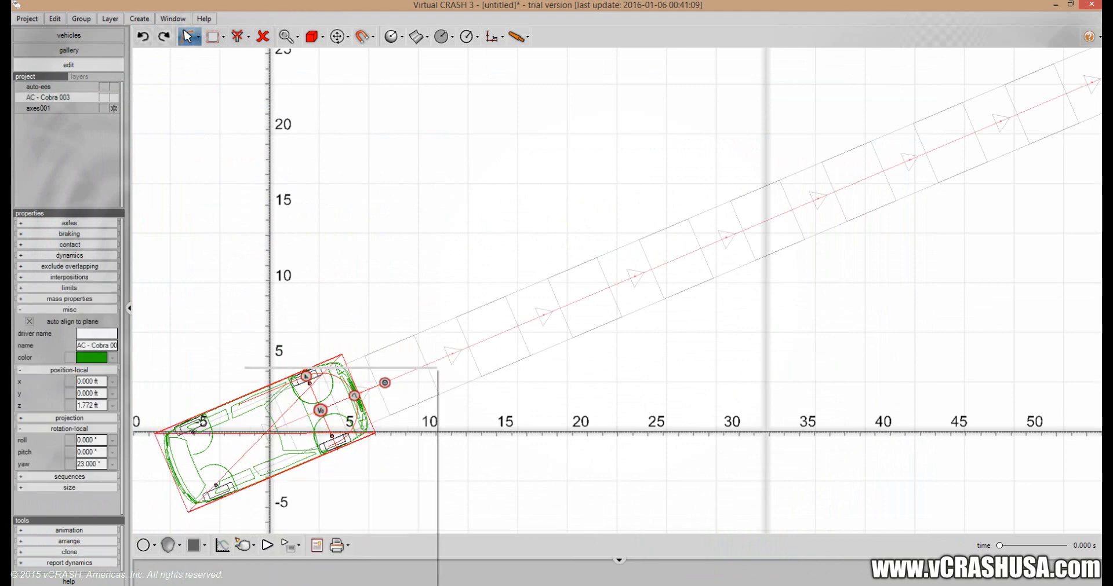
key(alt+Tab)
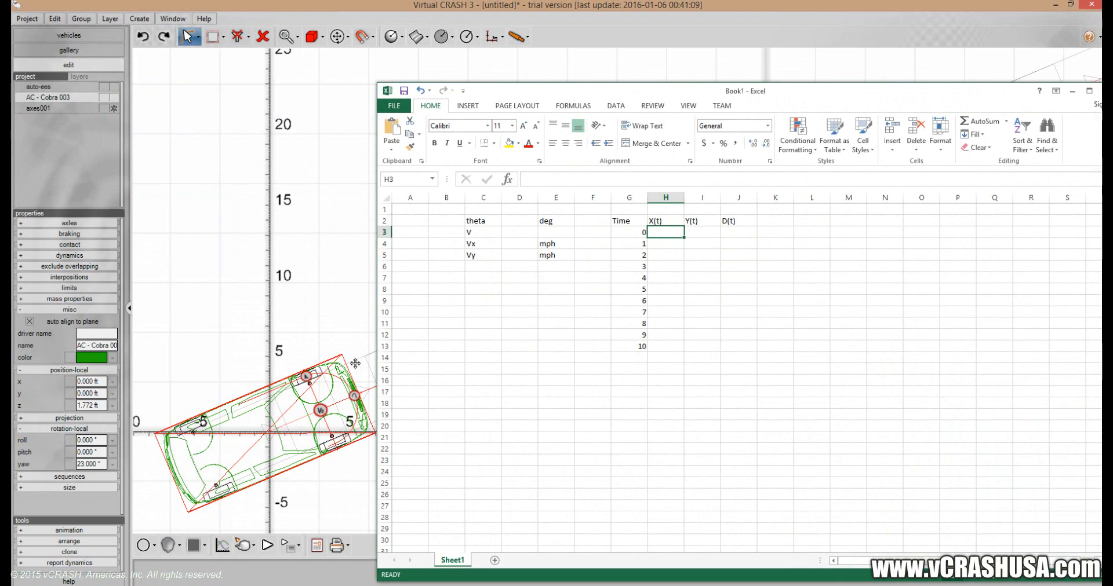
key(alt+Tab)
right_click(251, 434)
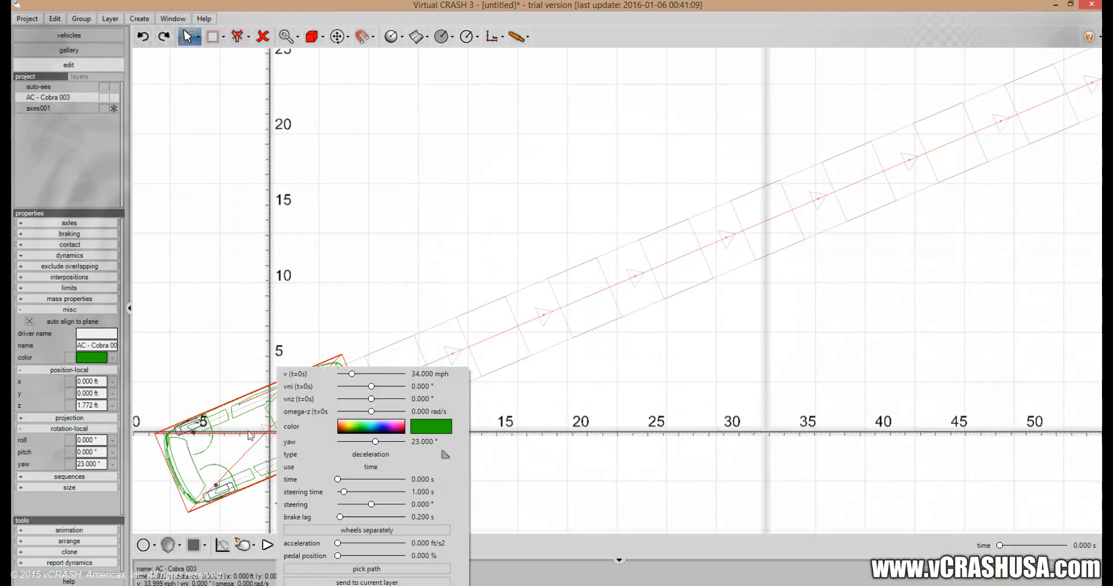
key(alt+Tab)
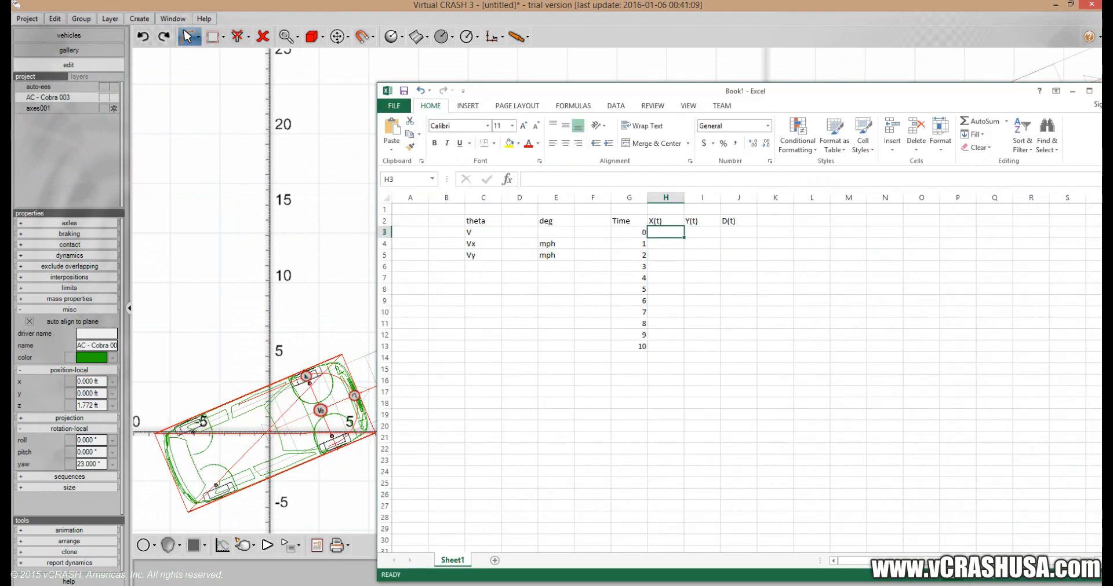
Enter 34 in D3 for the velocity V, with the unit "mph" in E3.
click(512, 232)
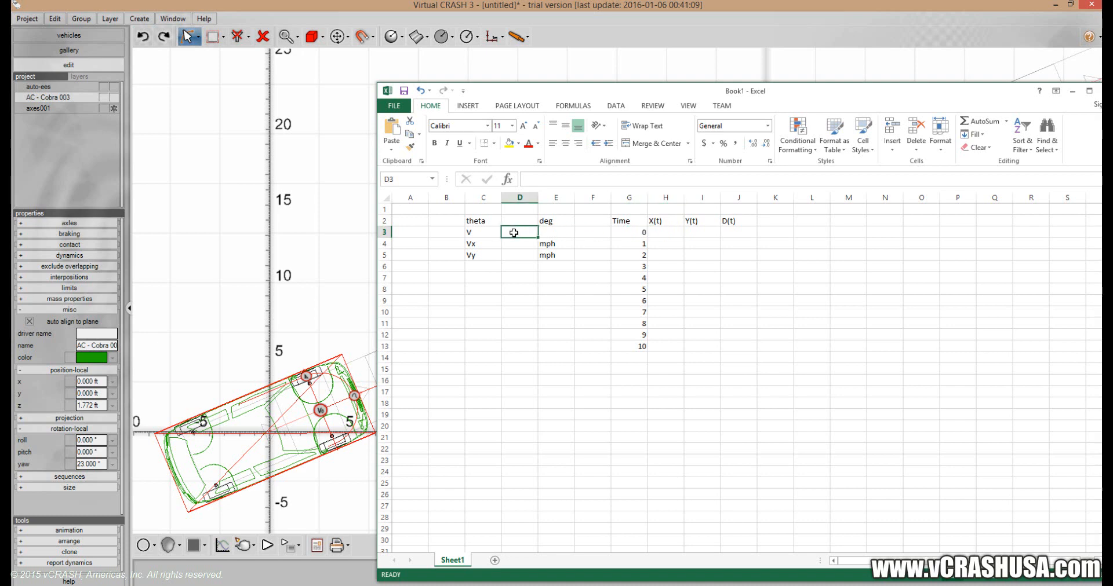
text(34)
key(Tab)
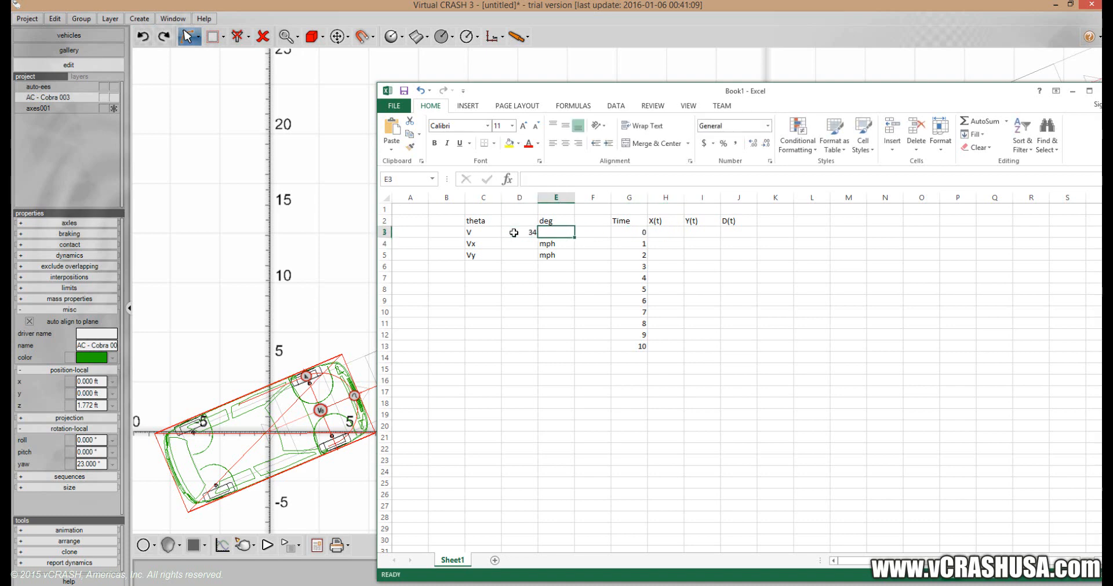
text(mph)
key(Return)
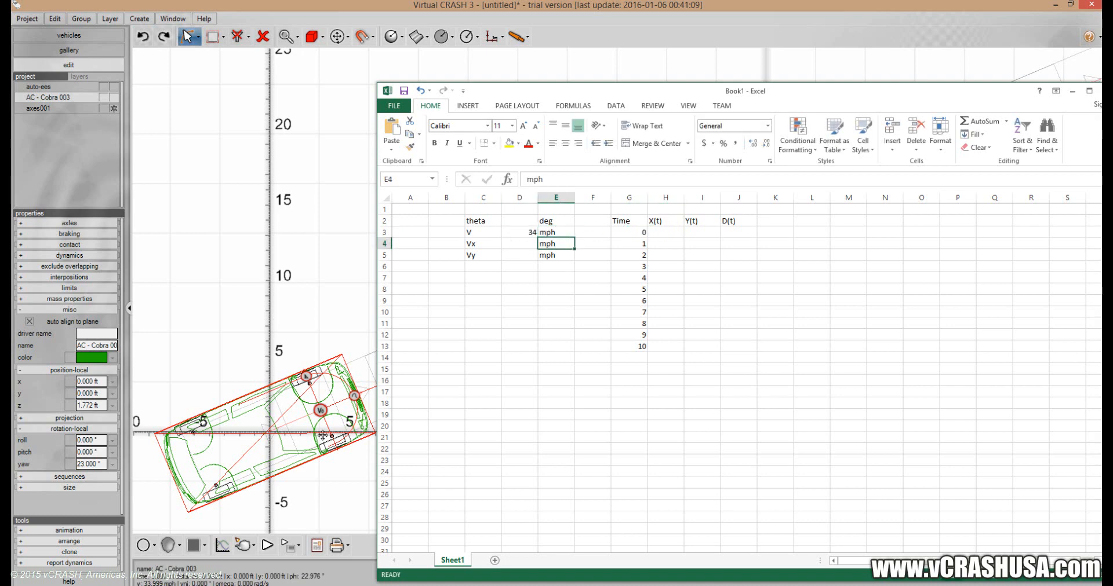
Check the car's yaw in Virtual CRASH and enter 23 in D2 of the Excel sheet as theta.
click(284, 435)
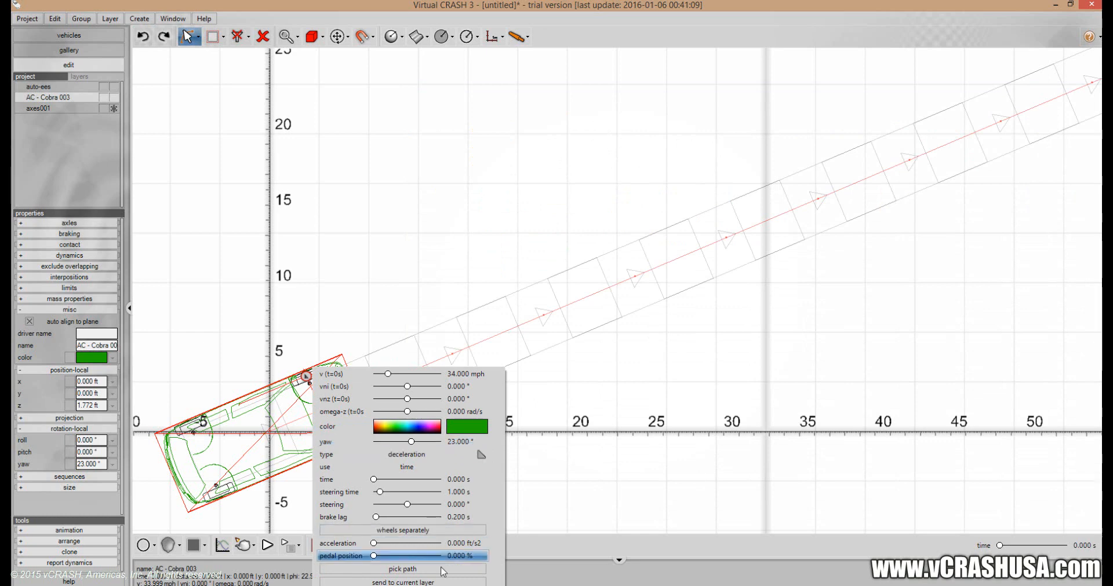
click(400, 585)
click(521, 224)
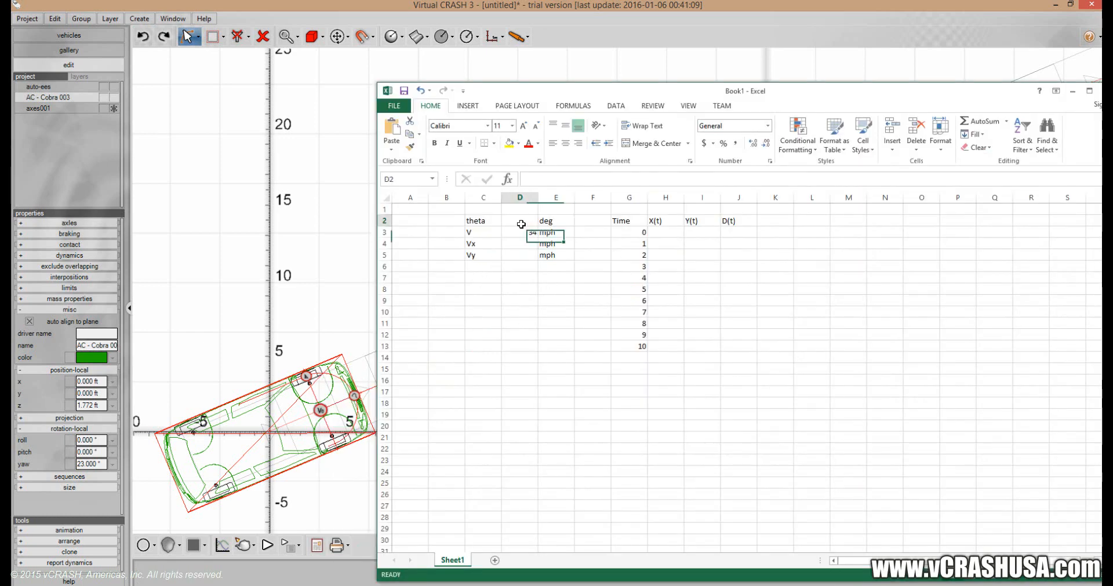
text(23)
key(Return)
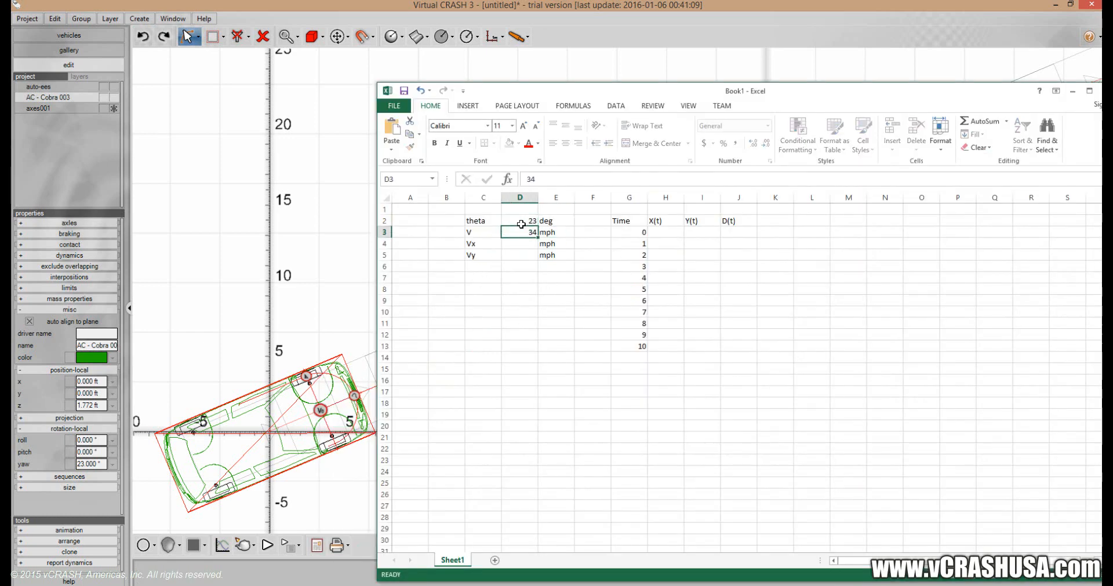
Enter the Vx formula =D3*COS(RADIANS(D2)) in D4.
key(Return)
text(=)
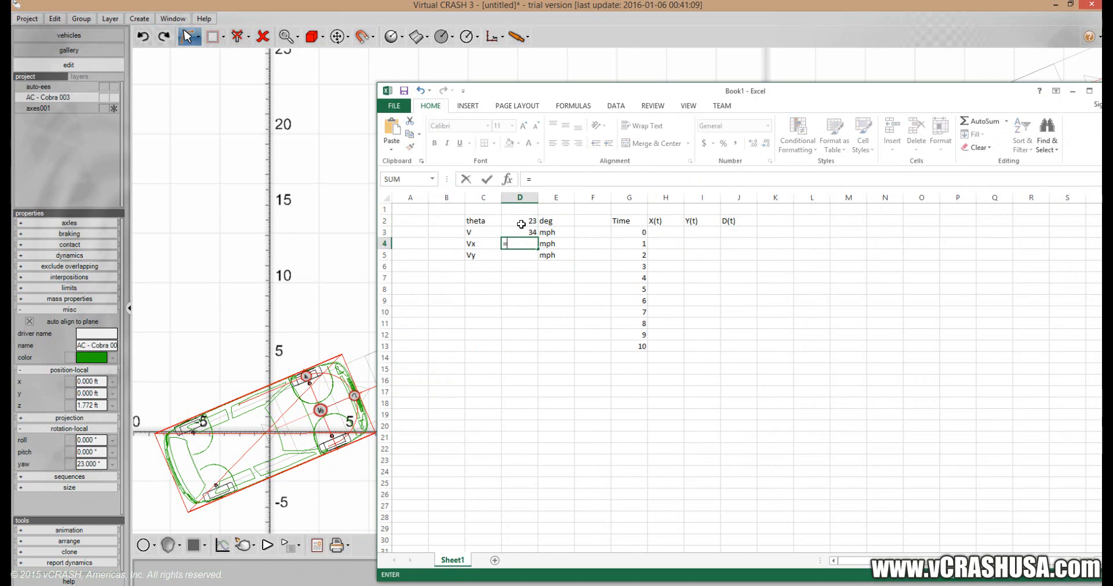
click(519, 232)
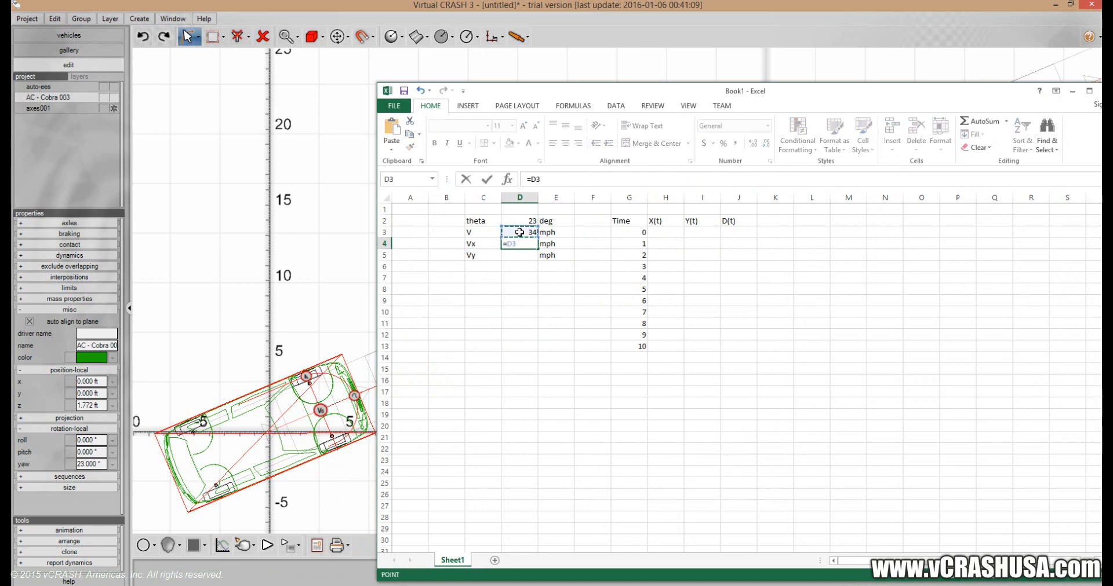
text(*Cos)
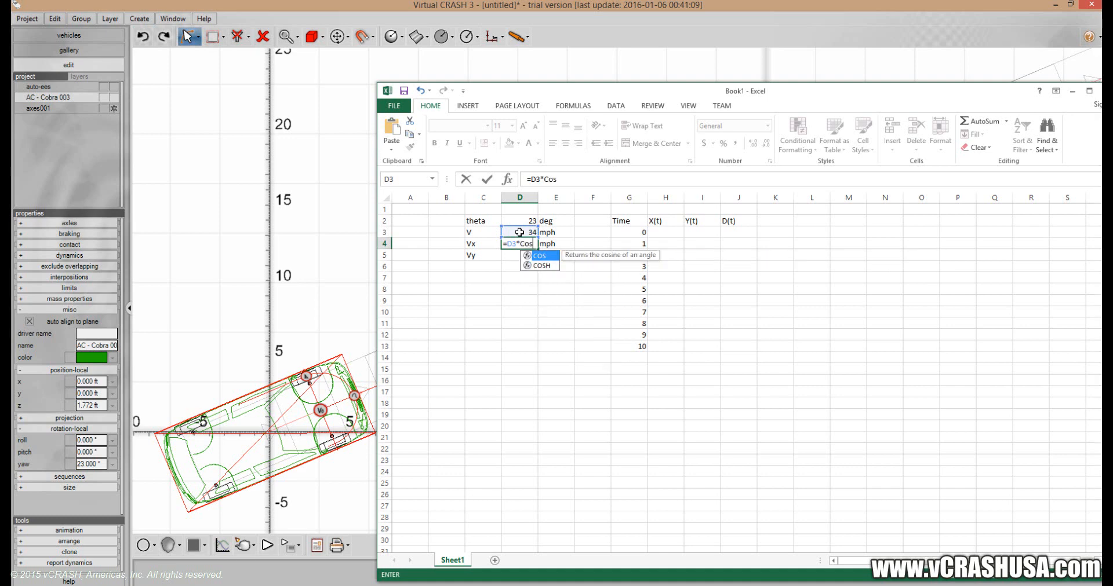
text((Radians()
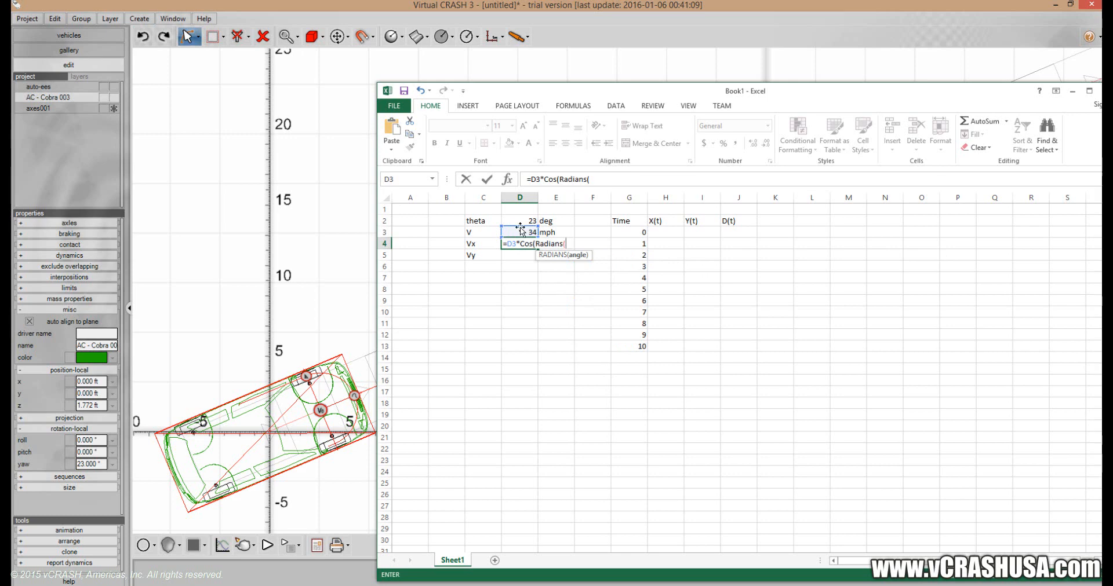
click(521, 221)
text()))
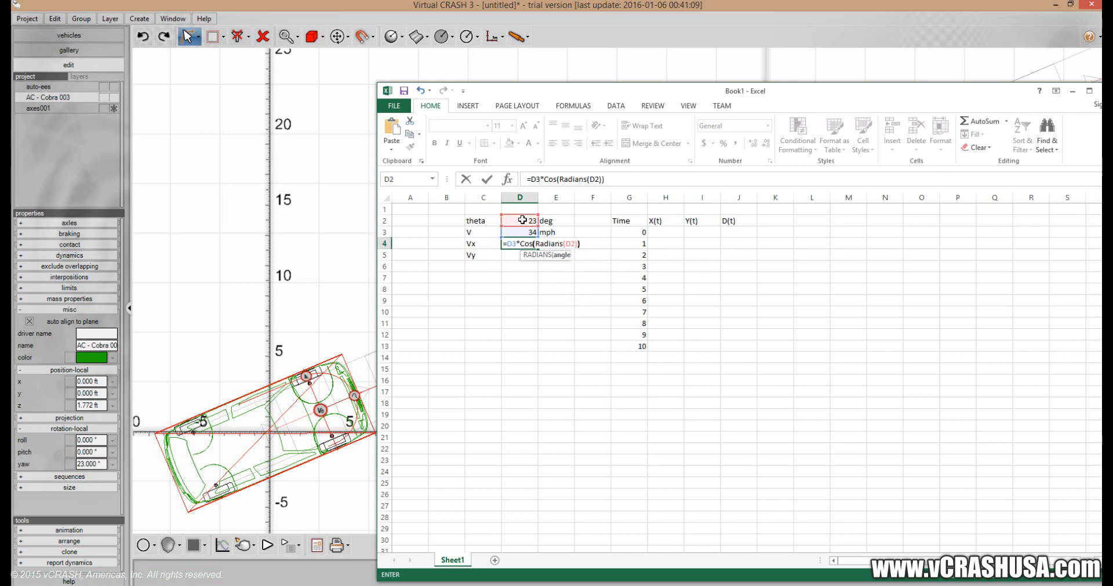
key(Return)
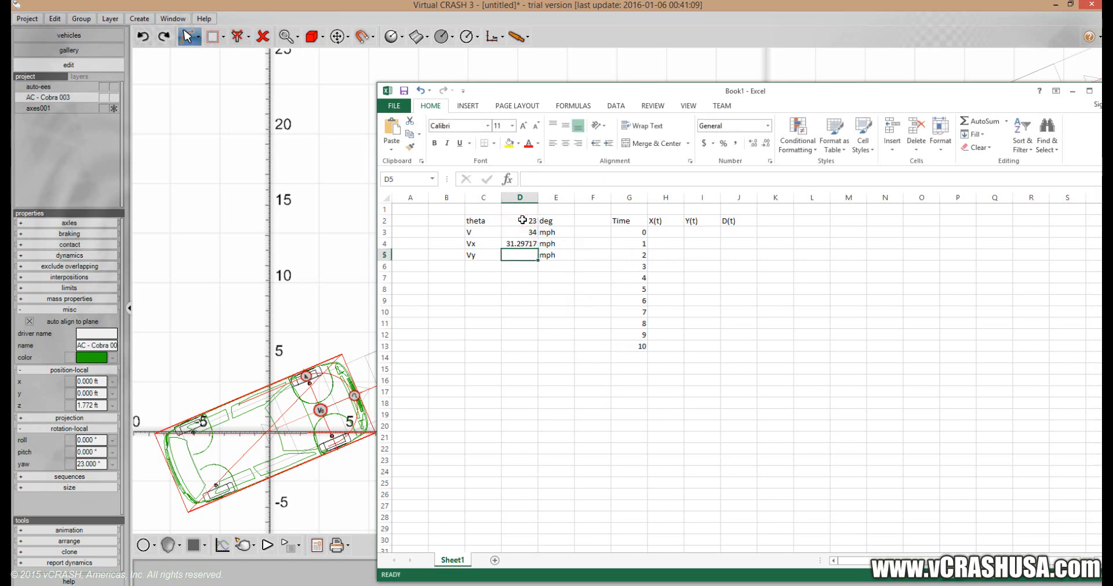
Enter the Vy formula =D3*SIN(RADIANS(D2)) in D5.
text(=)
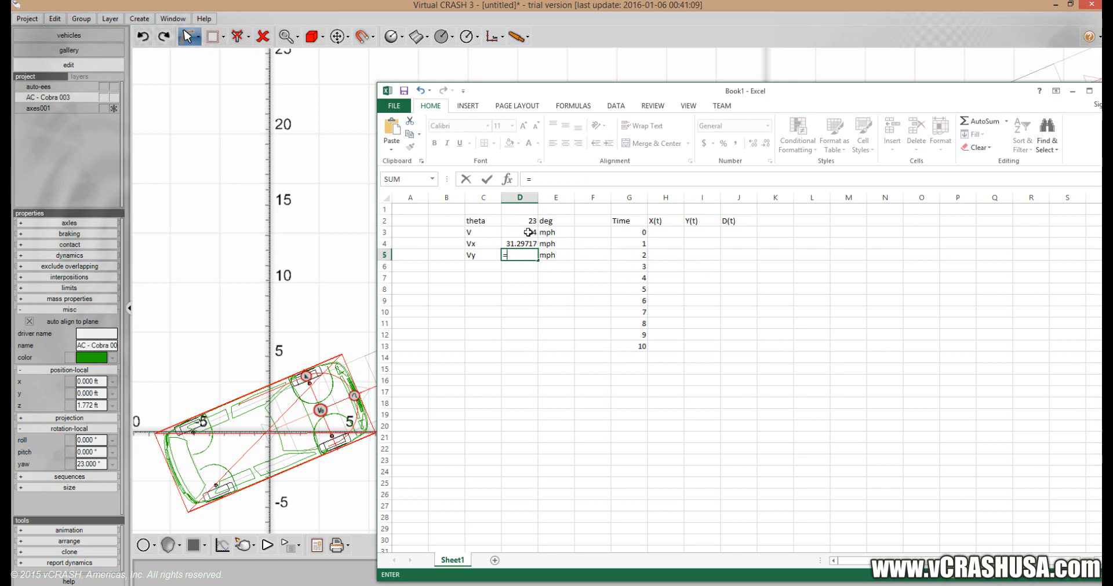
click(528, 233)
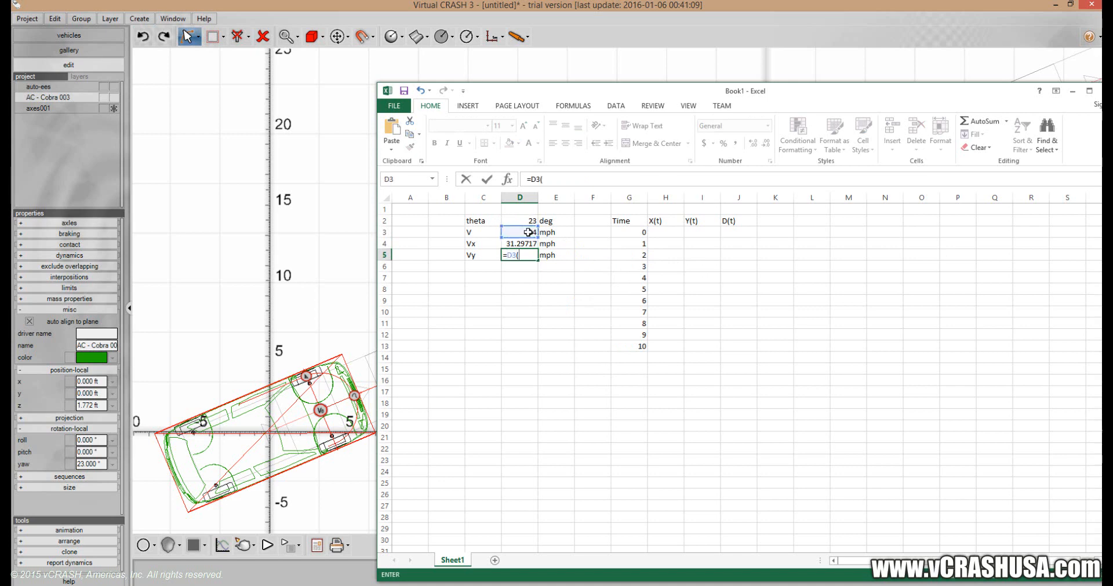
text(*sin()
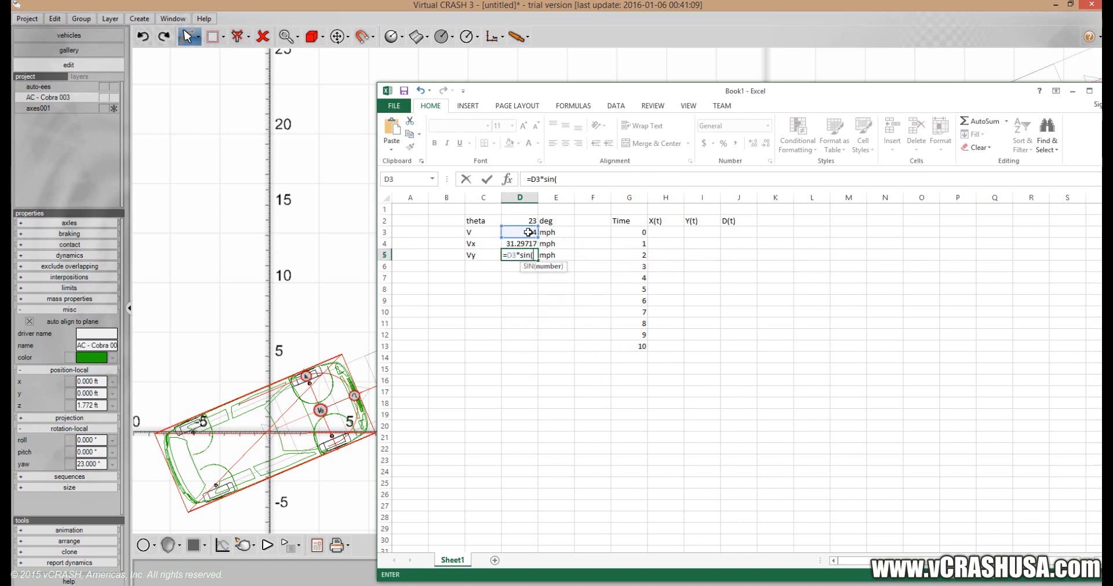
text(radian)
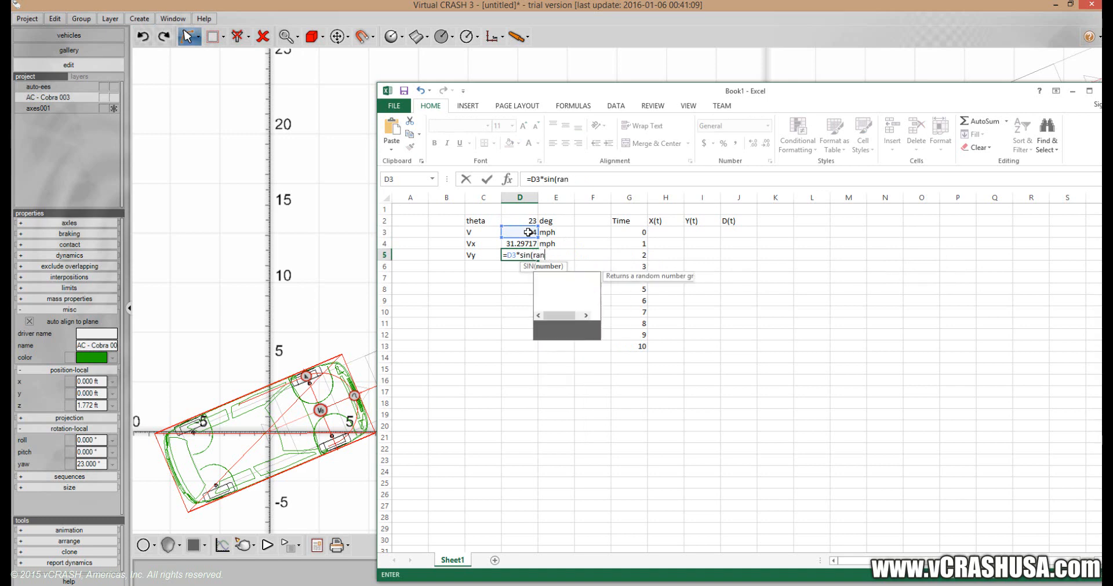
text(s()
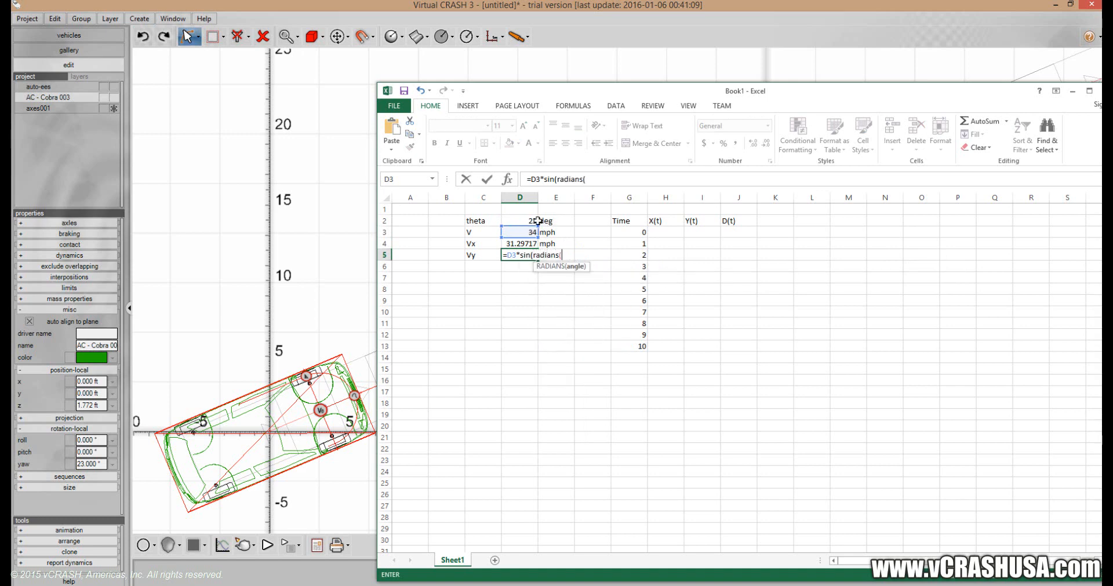
click(526, 221)
text()))
key(Return)
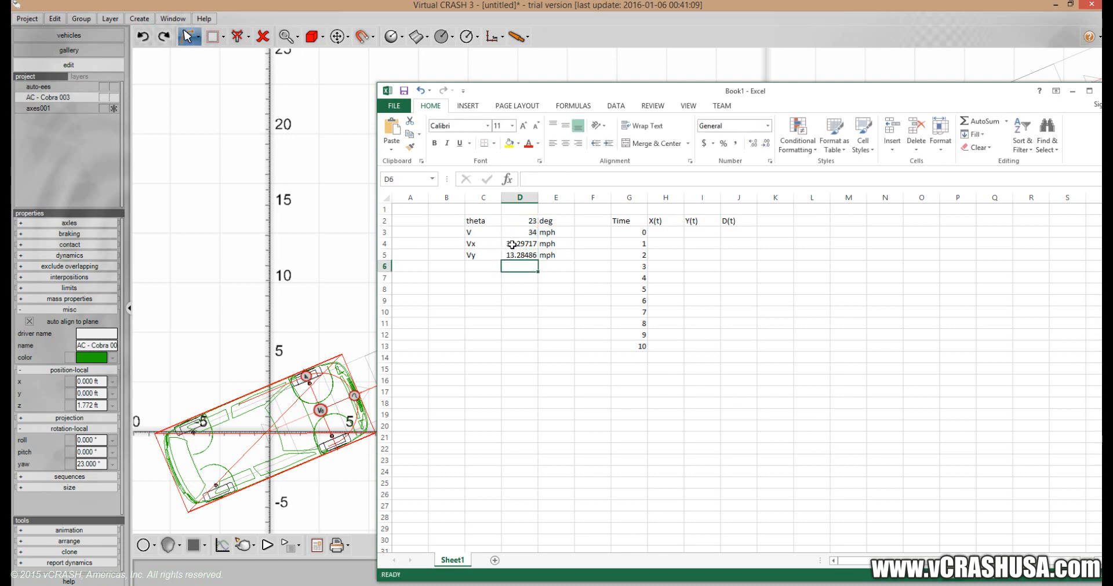
Review the Vx formula in D4 and the handwritten motion equations in Paint, and return to the Virtual CRASH scene.
click(517, 244)
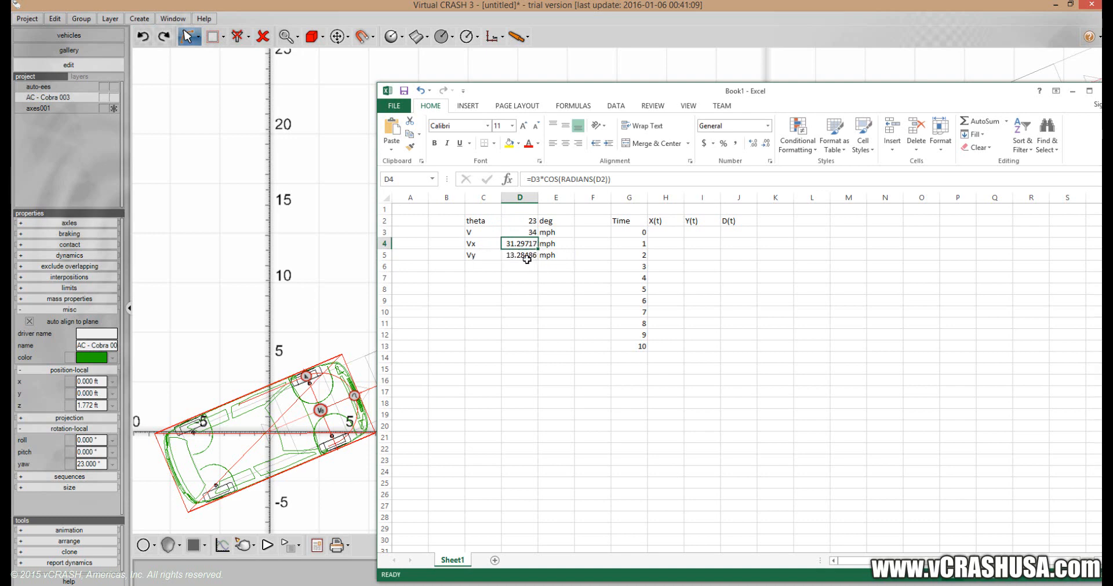
click(548, 257)
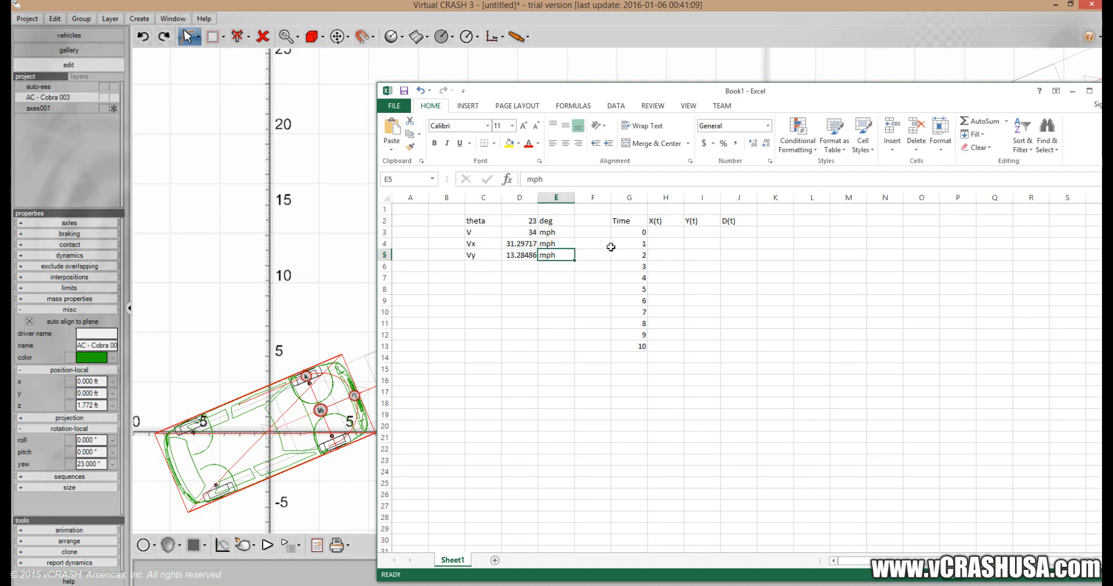
click(663, 233)
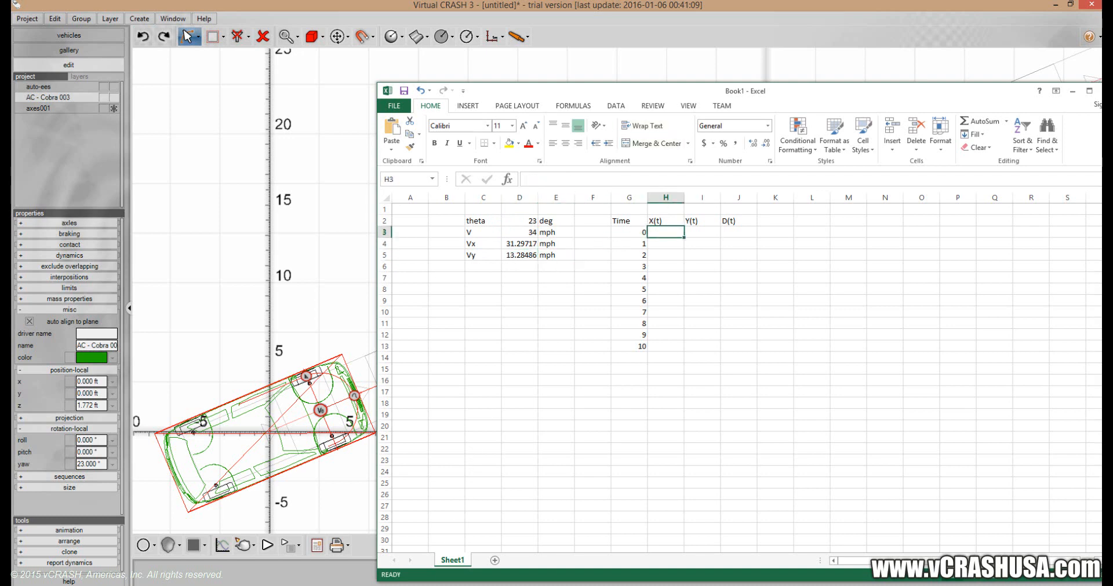
key(alt+Tab)
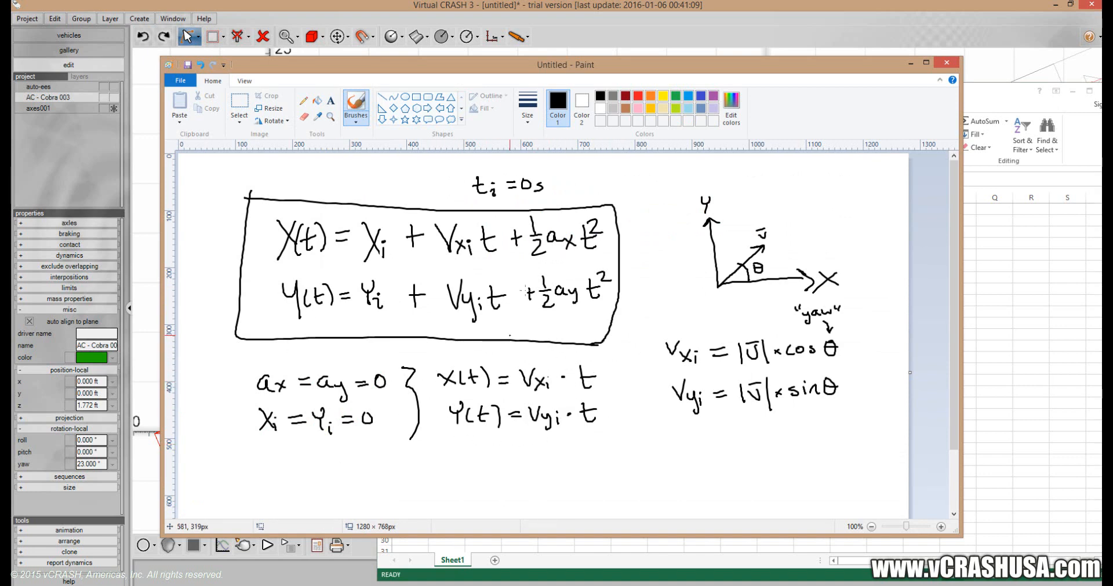
click(589, 14)
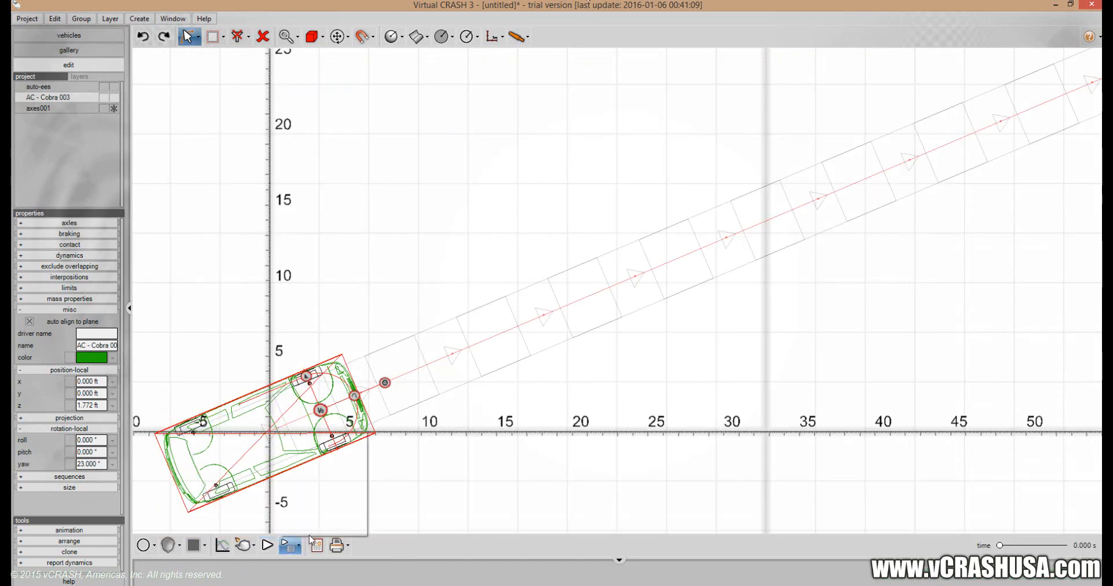
Switch to the Excel sheet and enter the X(t) formula =($D$4*44/30)*G3 in H3.
click(372, 585)
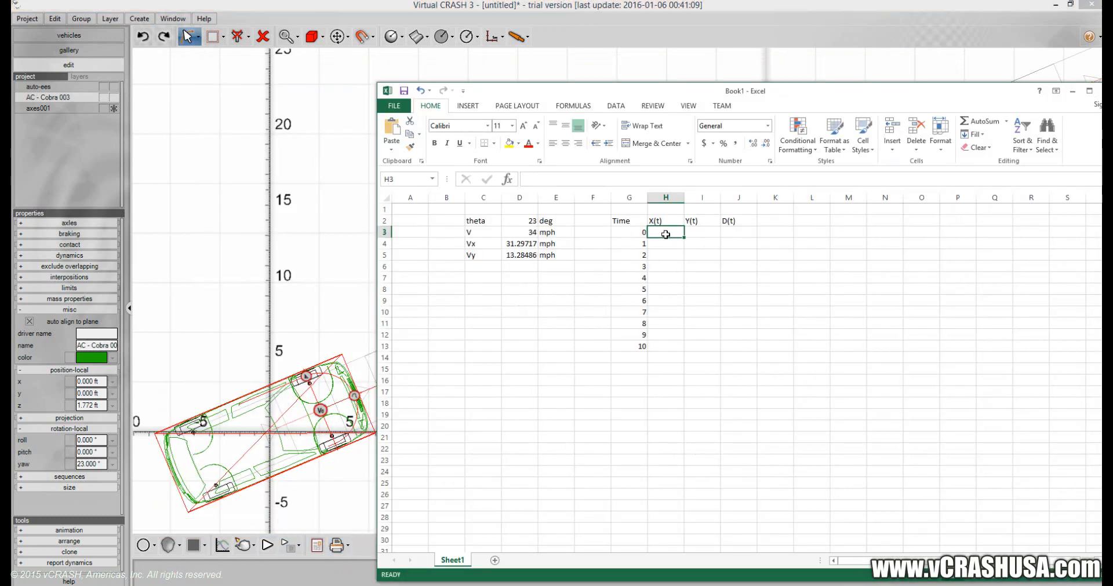
text(=)
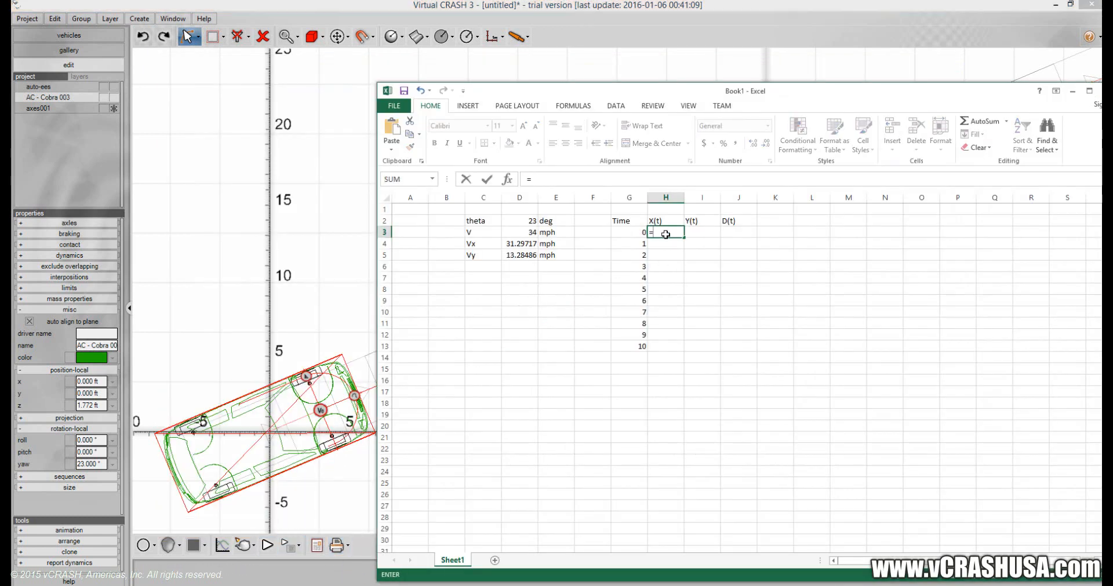
click(521, 243)
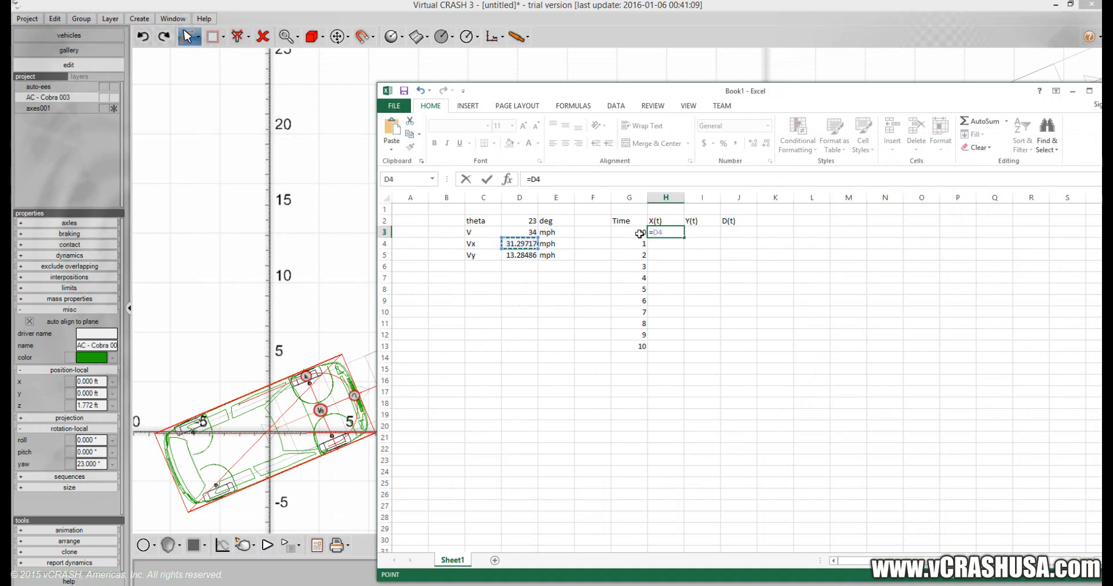
click(670, 230)
text(()
key(F4)
text(*44/30)*)
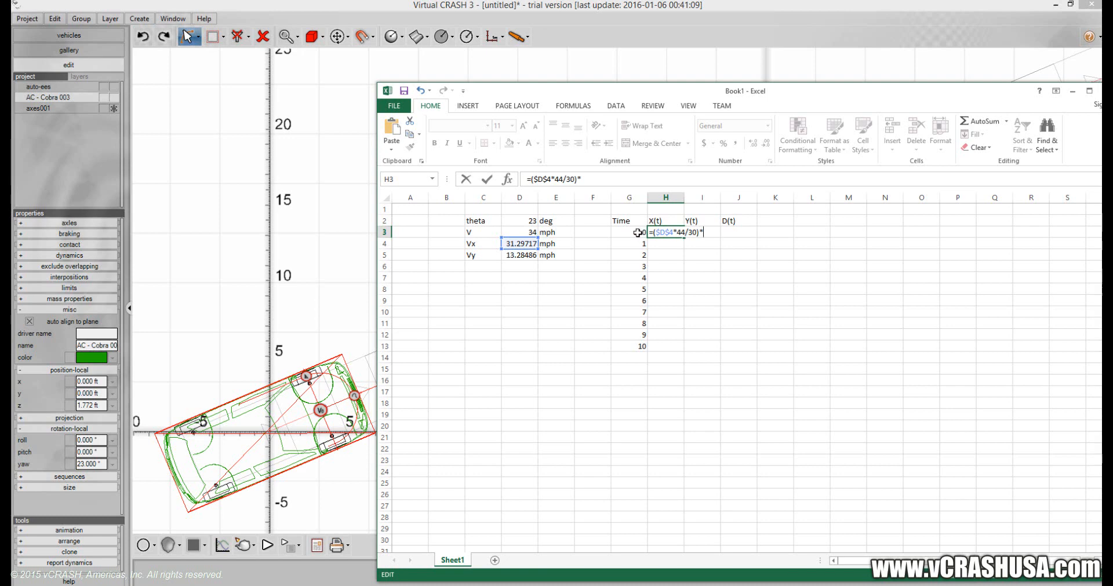
click(640, 232)
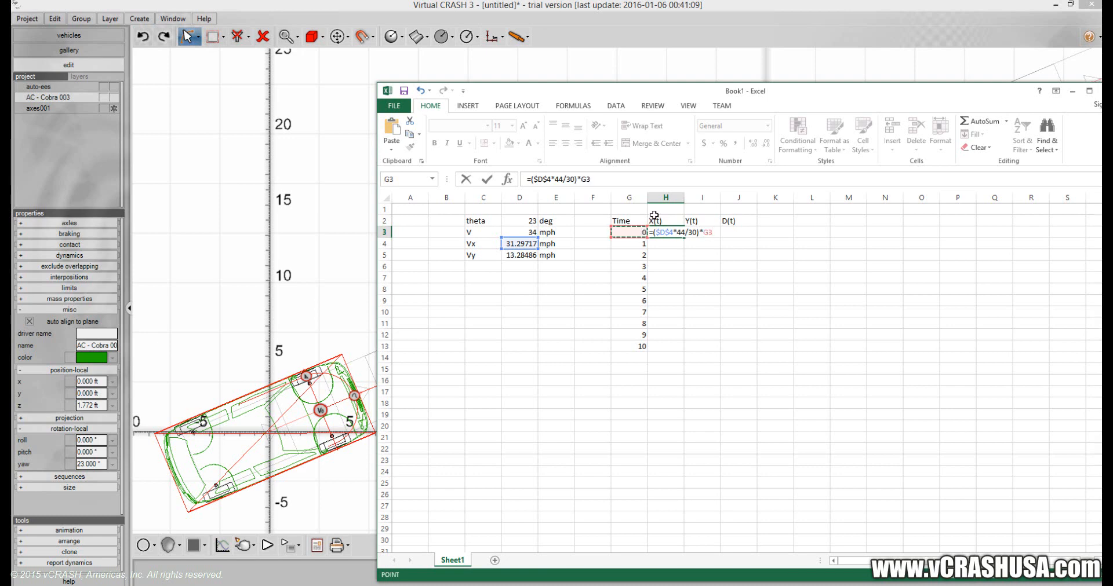
key(Return)
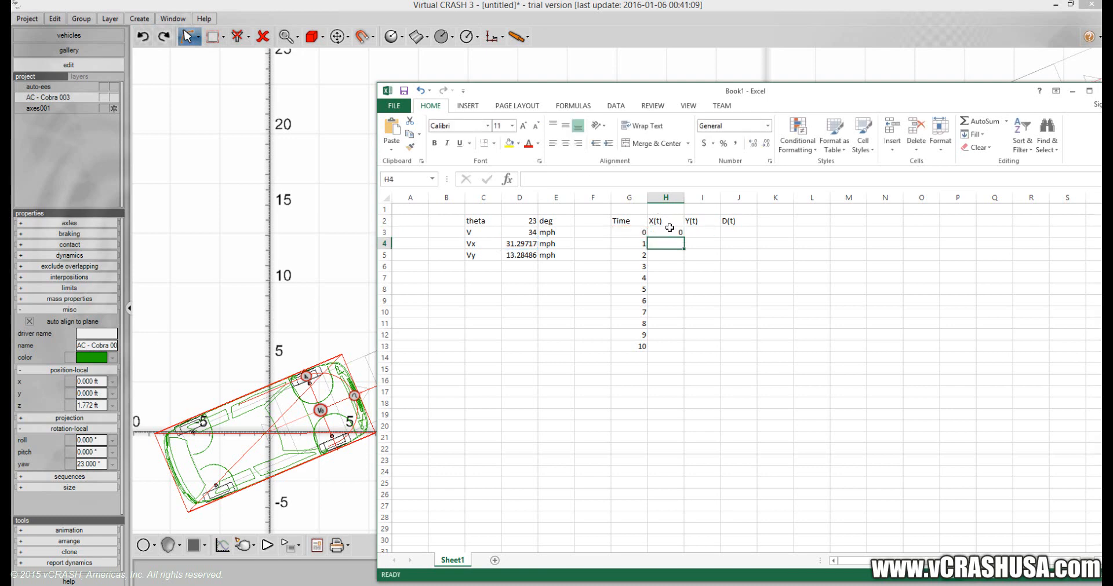
Fill the X(t) formula from H3 down to H13 and check the copied formulas in H9 and H4.
click(668, 231)
drag(684, 236, 684, 350)
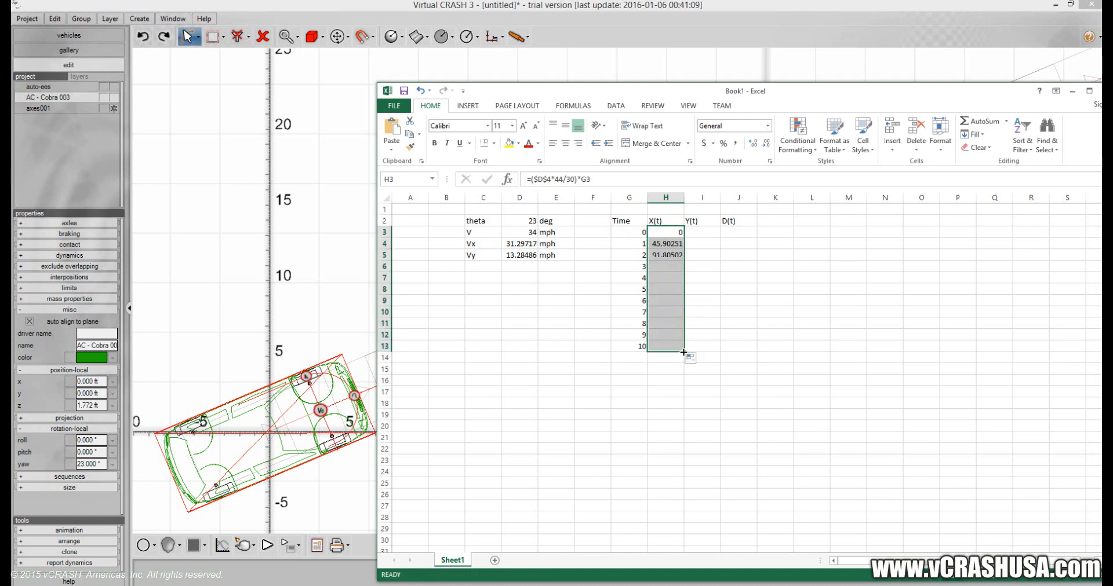
double_click(677, 301)
key(Return)
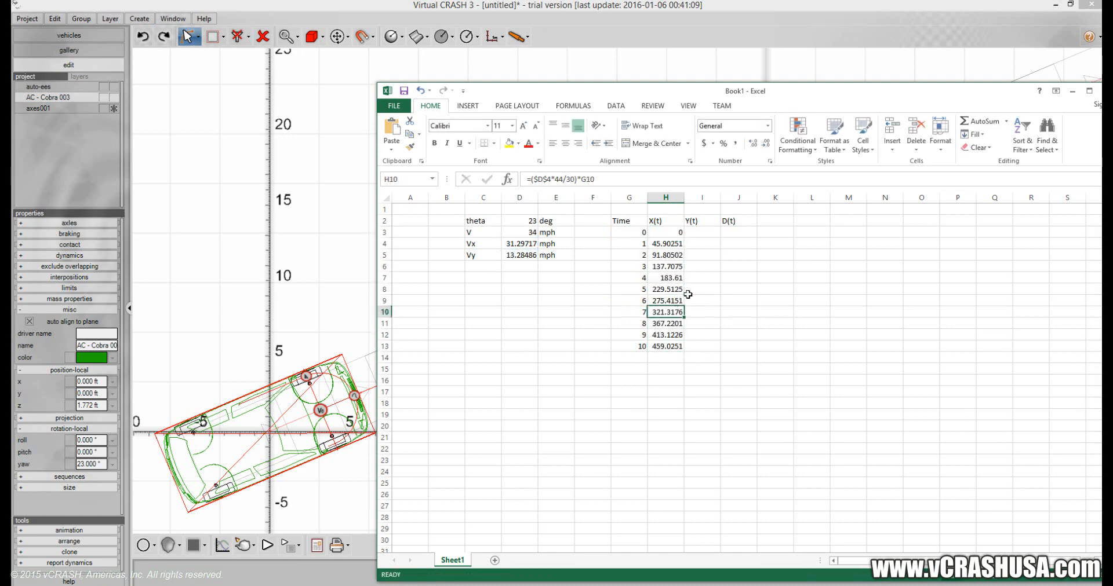
click(676, 244)
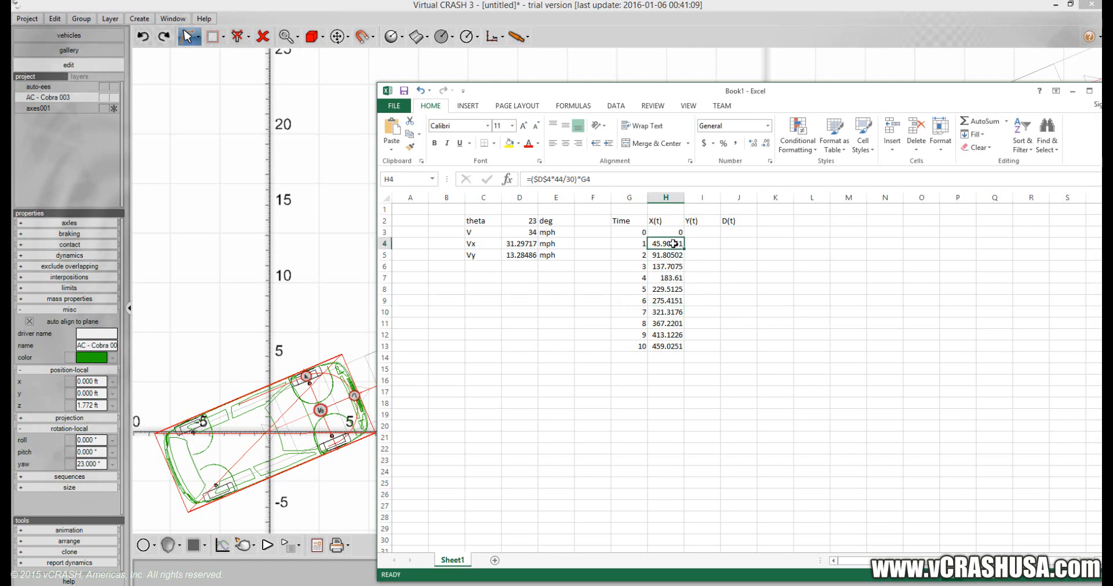
double_click(673, 244)
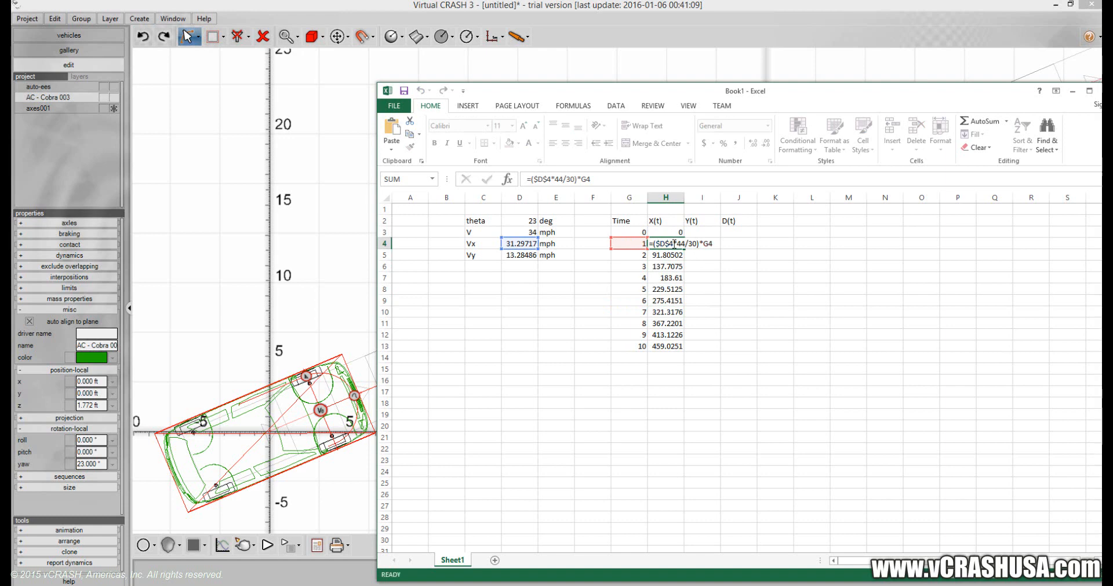
key(Return)
Enter the Y(t) formula =($D$5*44/30)*G3 in I3.
click(707, 232)
text(=()
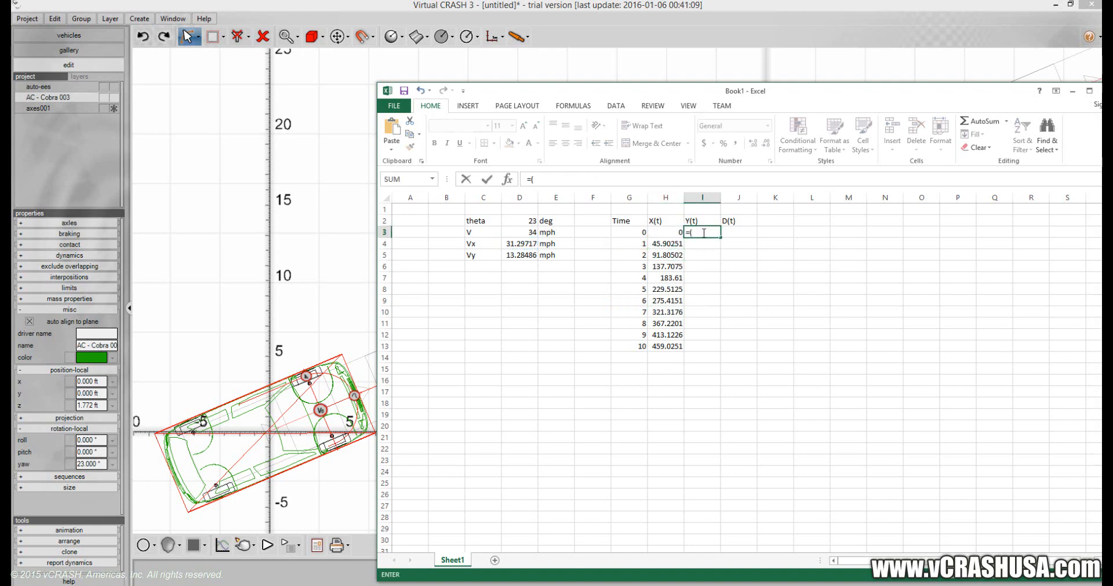
click(523, 255)
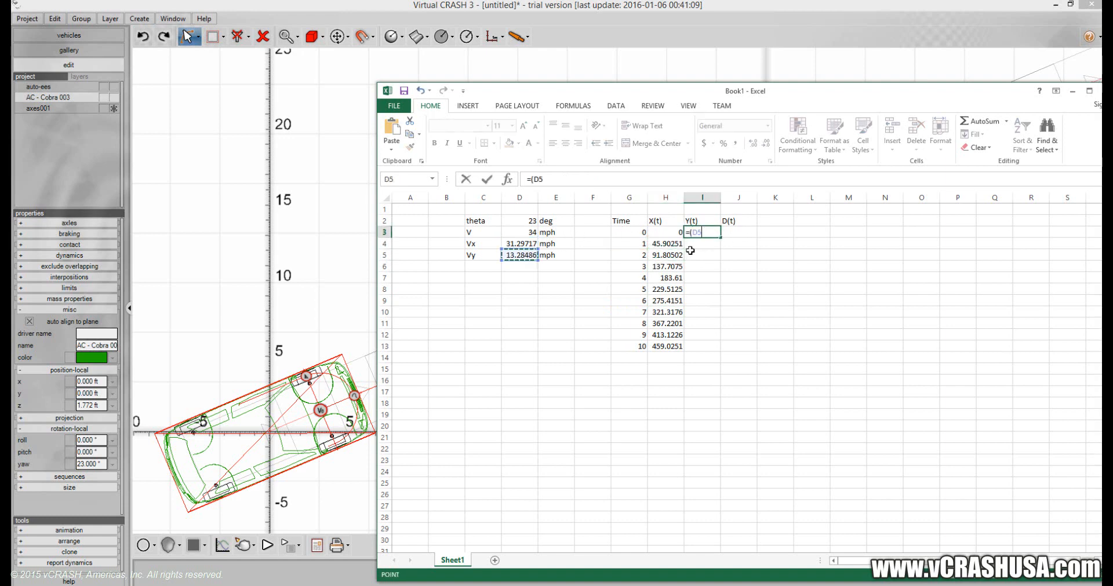
key(F4)
text(*44/)
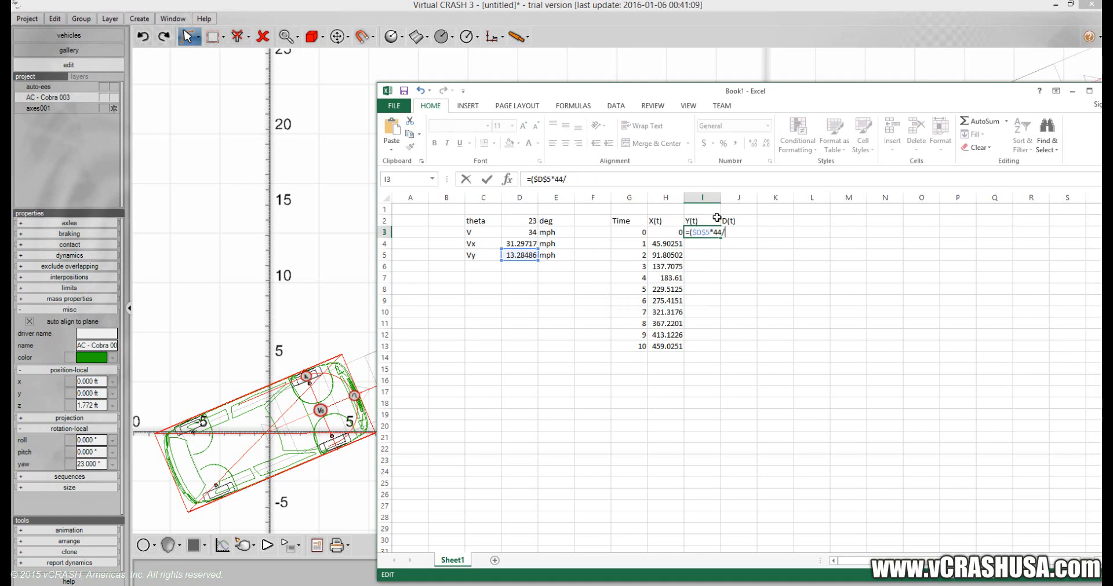
text(30)*)
click(635, 231)
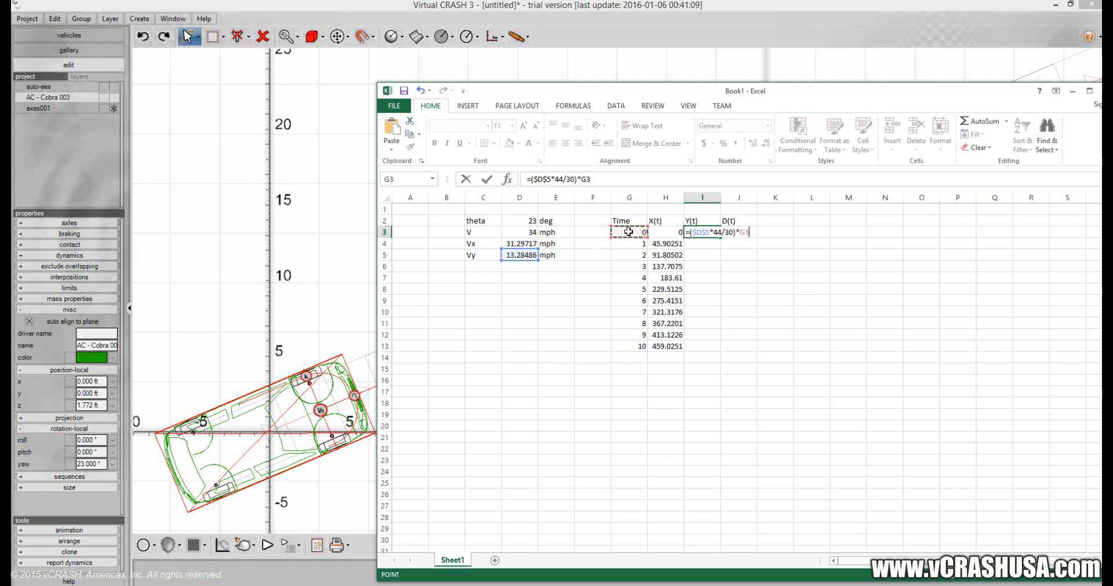
key(Return)
Fill the Y(t) formula from I3 down to I13.
click(717, 233)
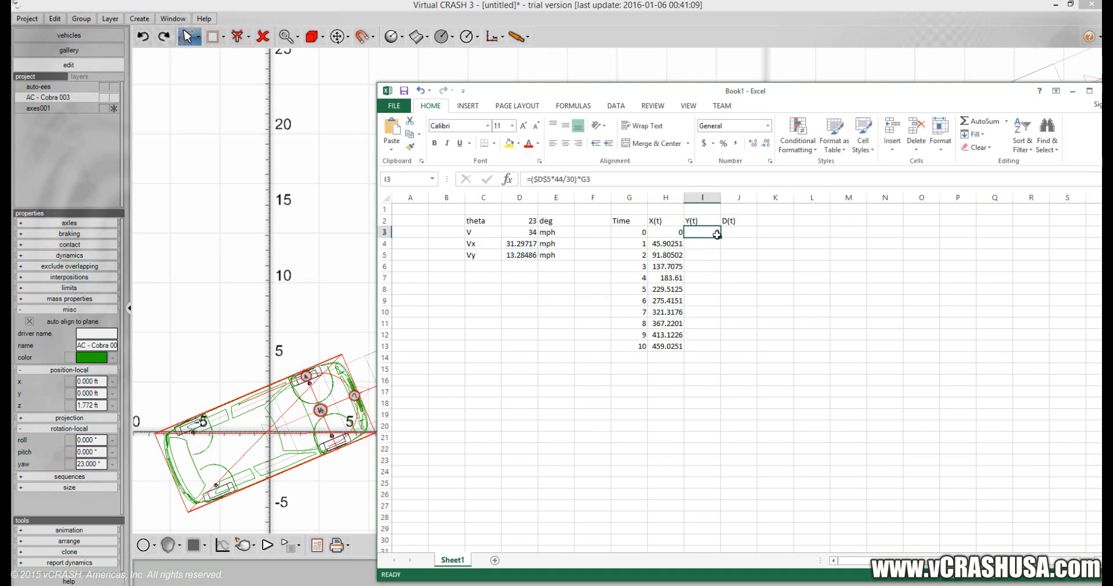
drag(721, 239, 723, 350)
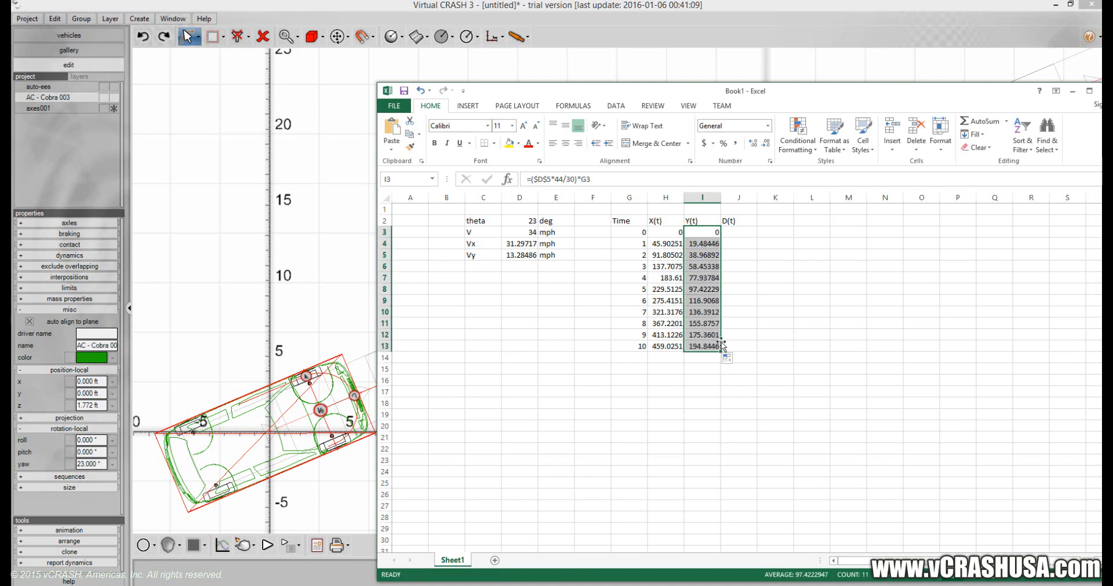
click(744, 311)
click(740, 269)
Enter the distance formula =SQRT(H3*H3+I3*I3) in J3 under D(t).
click(745, 233)
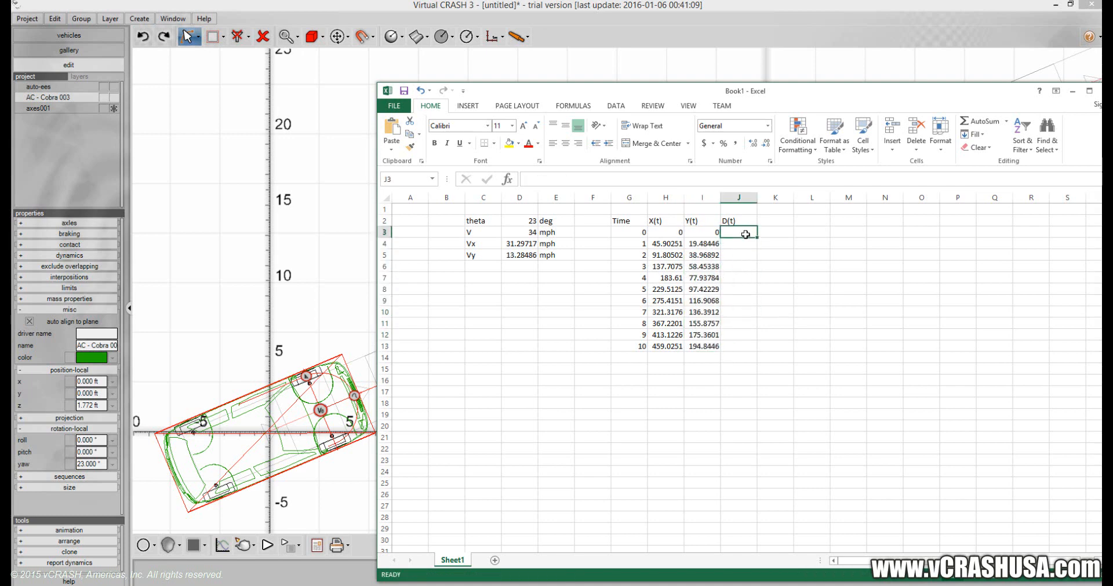
text(=)
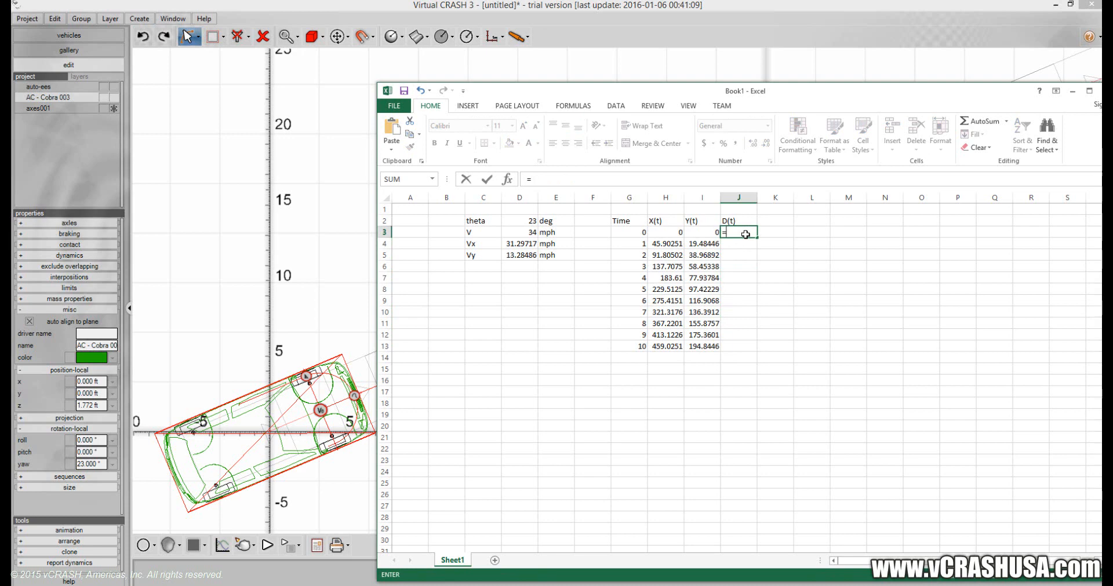
text(sqrt()
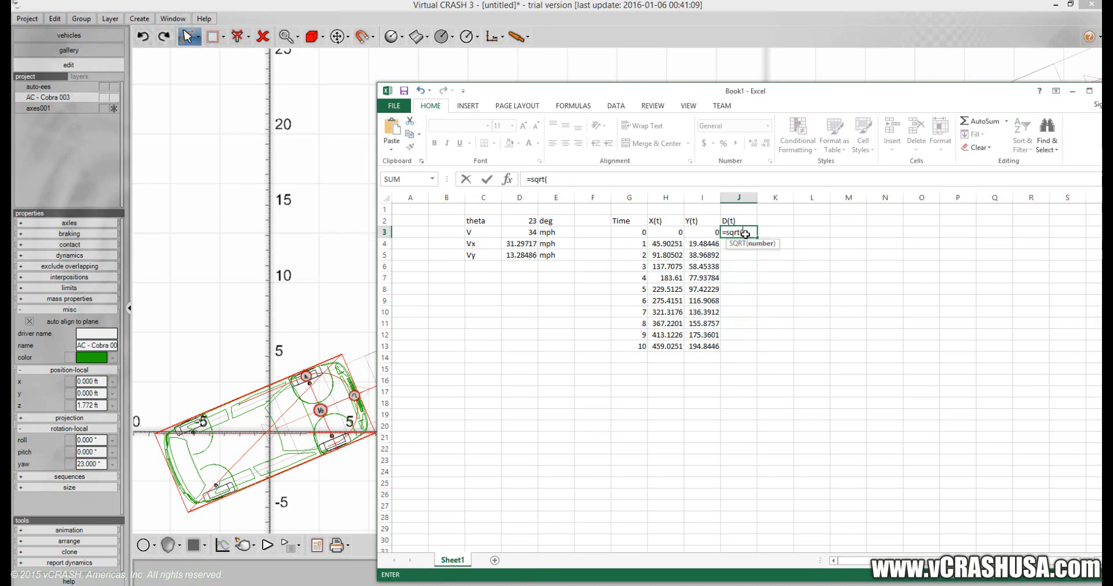
click(659, 233)
text(*)
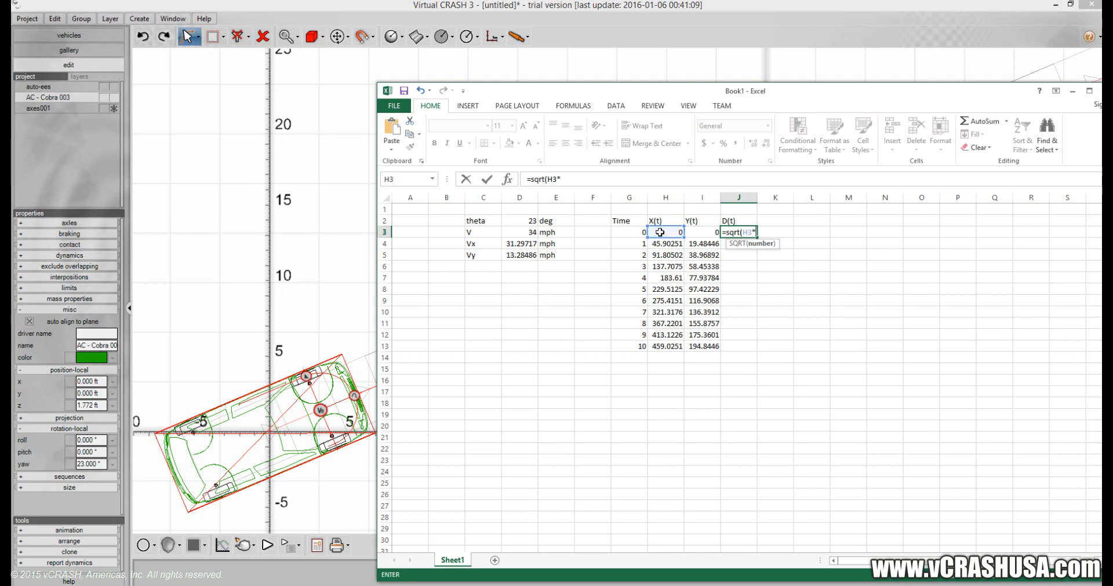
click(659, 233)
text(+)
click(689, 231)
text(*)
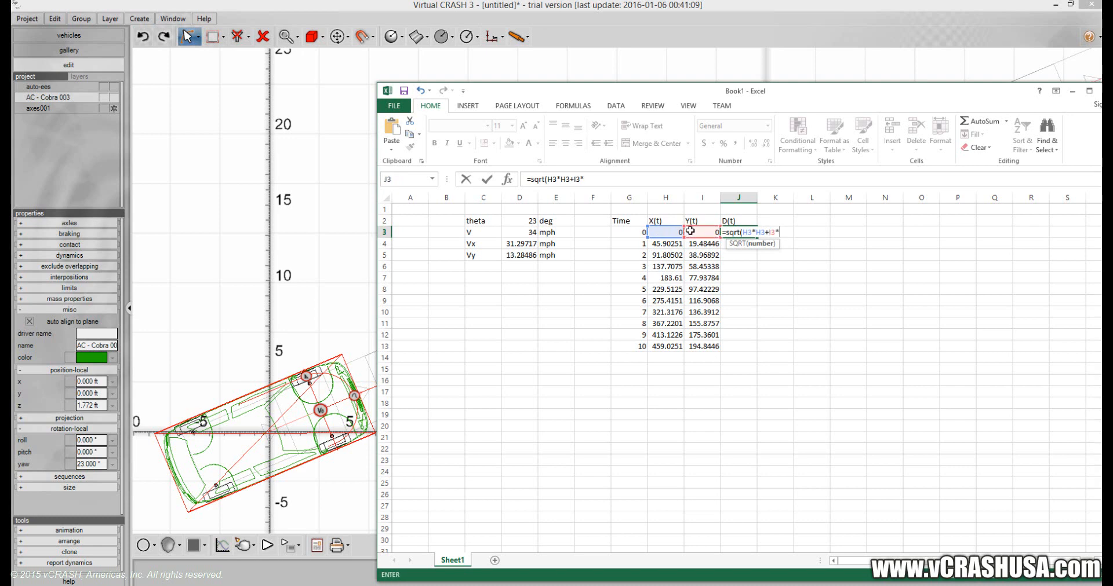
click(689, 231)
key(Return)
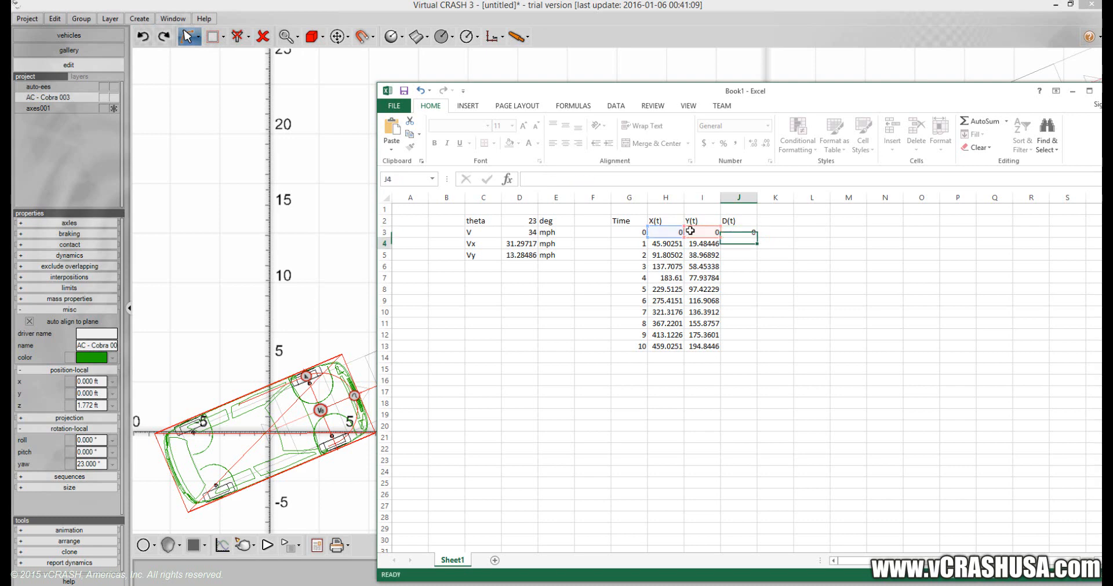
Fill the D(t) formula from J3 down to J13.
click(740, 231)
drag(756, 237, 759, 352)
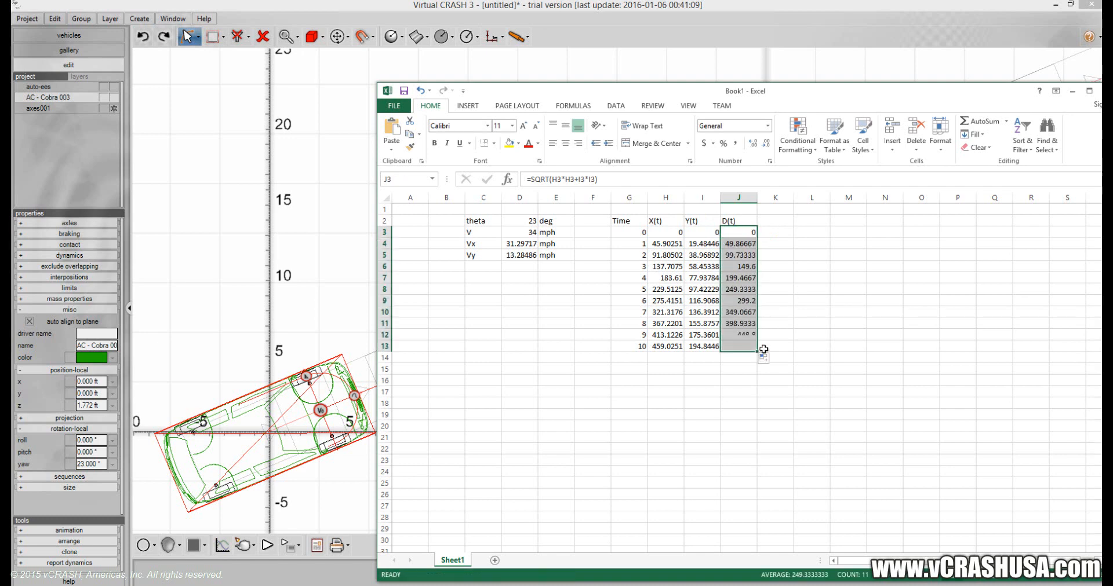
click(795, 312)
Move the Excel window fully into view over the Virtual CRASH scene and widen it slightly.
drag(873, 89, 742, 73)
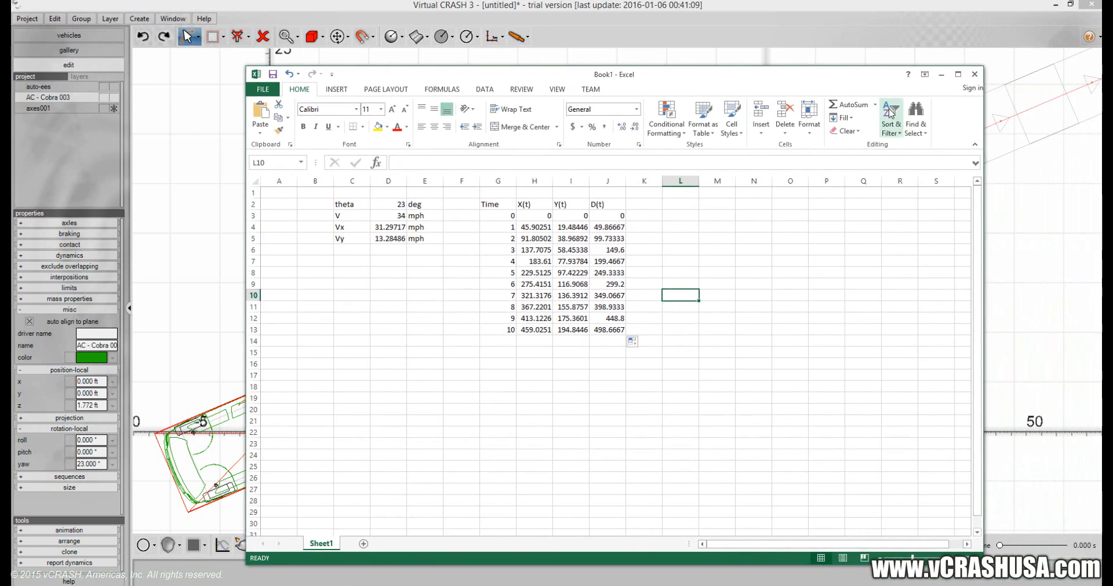
mouse_move(983, 126)
mouse_down()
mouse_move(943, 126)
mouse_move(988, 127)
mouse_up()
click(922, 232)
click(889, 238)
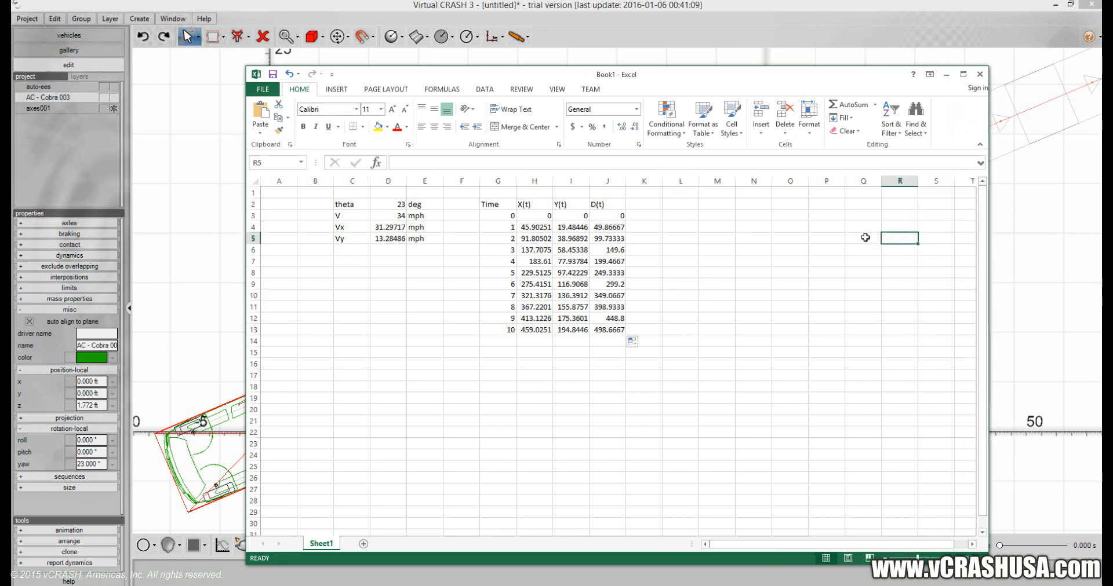
Insert a markers-only scatter chart of X(t) against Time from G2:H13 and place it below the table.
drag(493, 204, 499, 331)
ctrl+drag(533, 204, 525, 331)
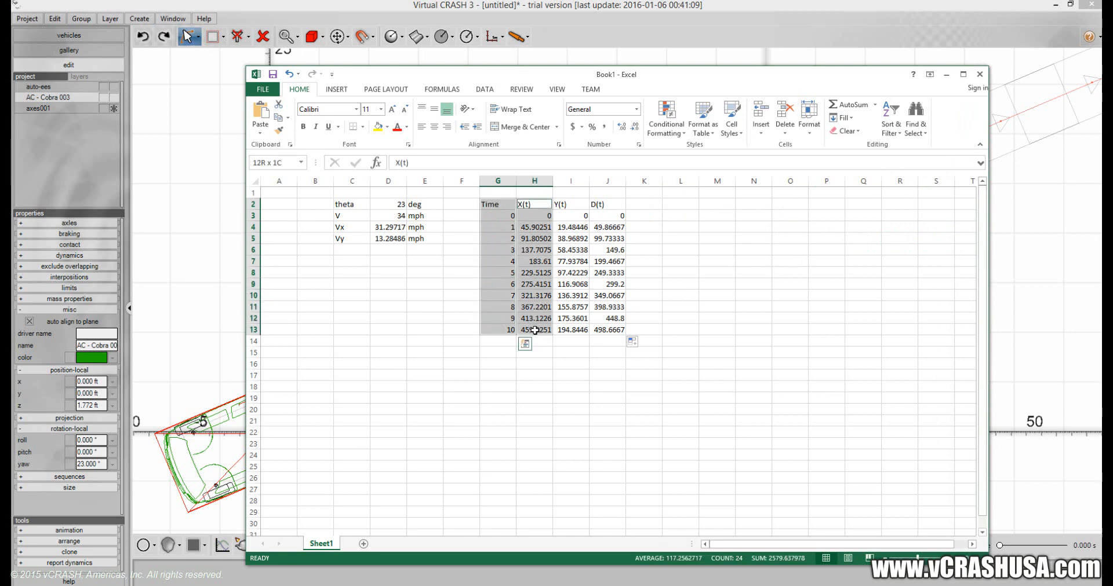
click(337, 90)
click(583, 131)
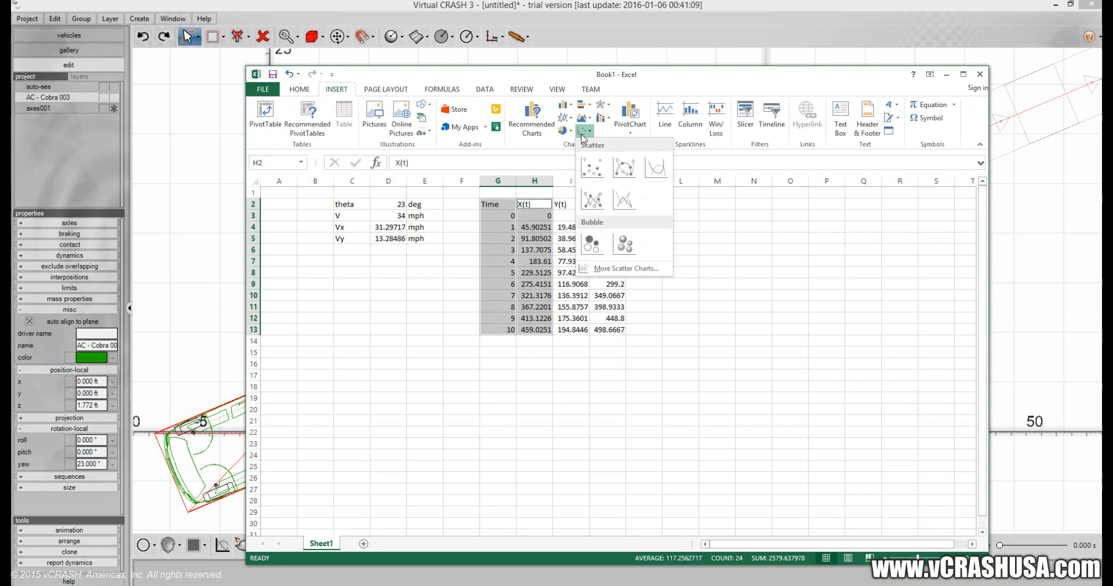
click(589, 169)
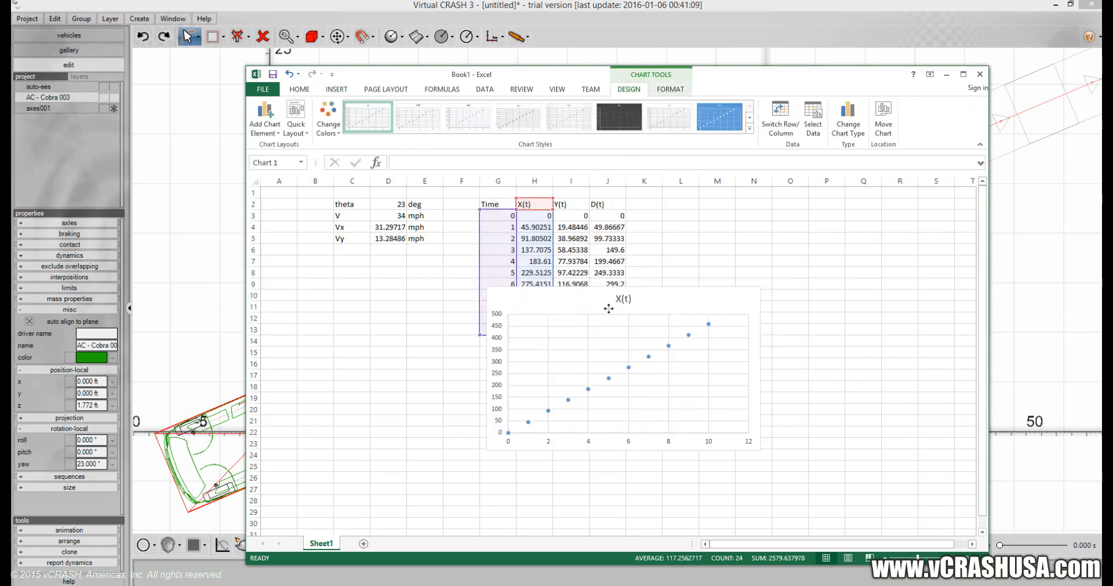
drag(608, 309, 410, 373)
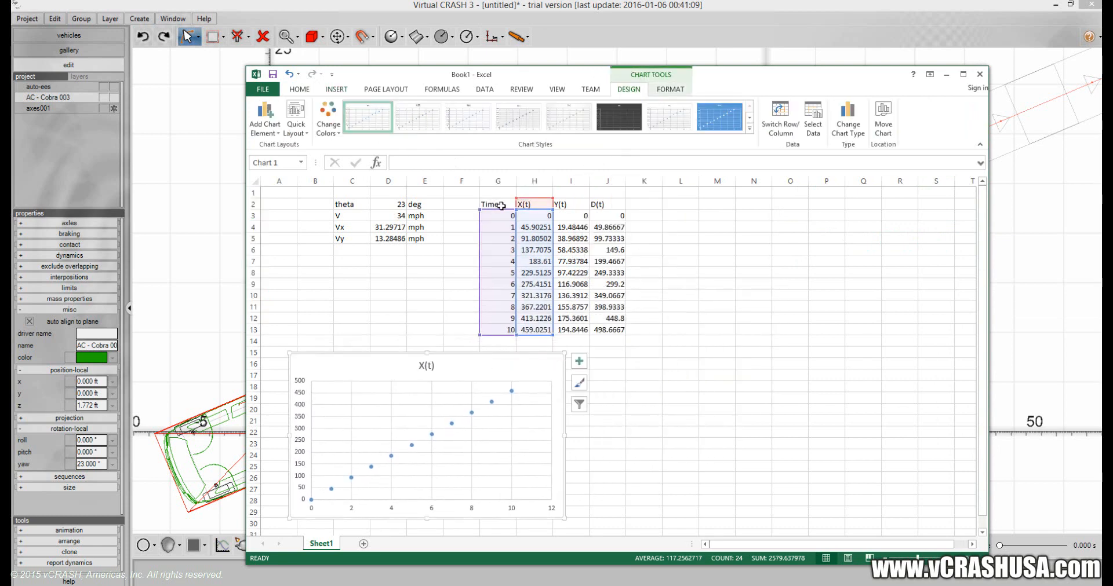
Insert a markers-only scatter chart of Y(t) against Time from G2:G13 and I2:I13 and place it beside the X(t) chart.
drag(501, 205, 504, 330)
ctrl+drag(564, 206, 571, 330)
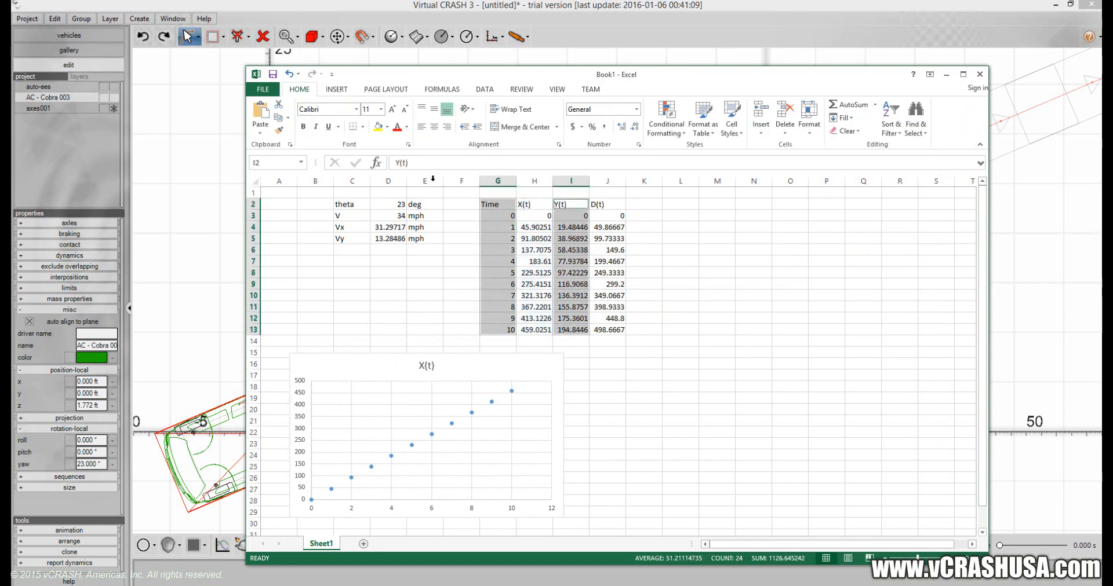
click(338, 92)
click(582, 131)
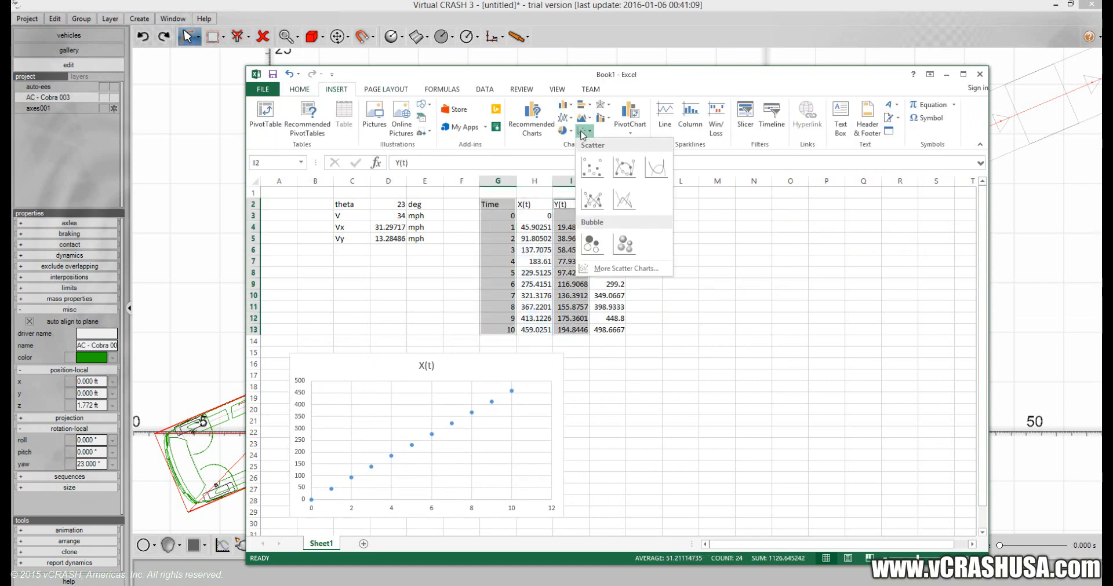
click(590, 168)
drag(572, 303, 651, 364)
Narrow the Y(t) and X(t) charts so they sit side by side with a gap between them.
drag(842, 352, 800, 357)
click(555, 360)
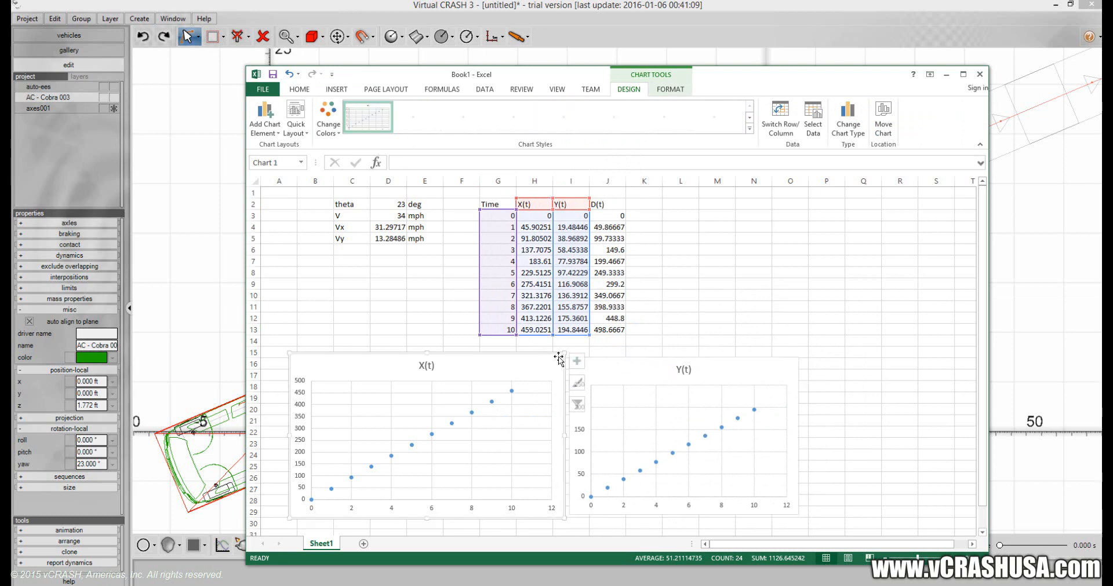
drag(565, 355, 533, 355)
Change the X(t) chart to a scatter chart with straight lines and no markers.
click(487, 394)
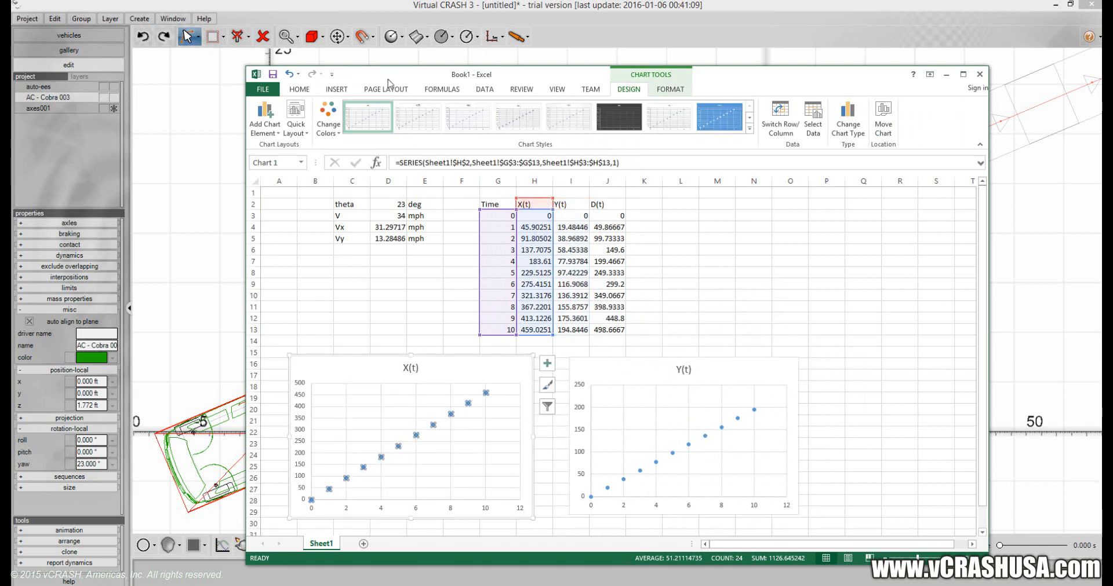
click(335, 91)
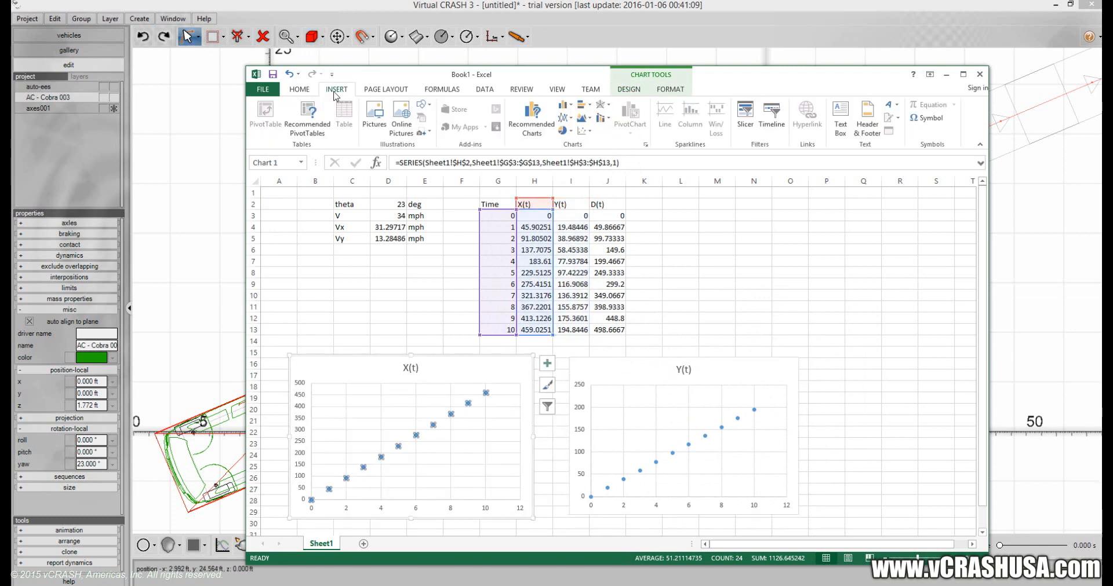
click(583, 131)
click(623, 193)
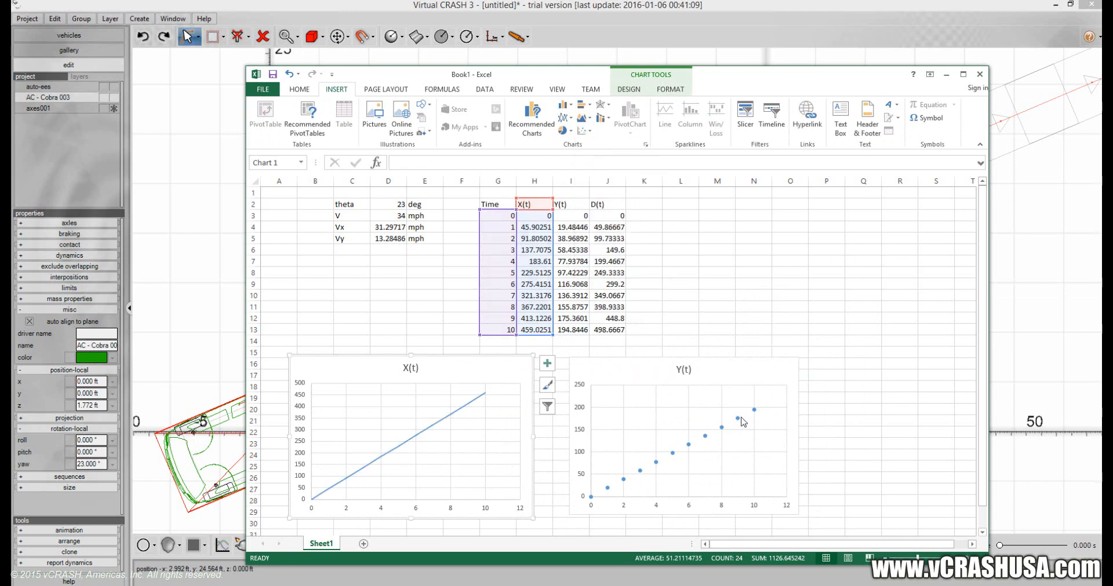
Change the Y(t) chart to a scatter chart with straight lines and no markers.
click(755, 411)
click(583, 130)
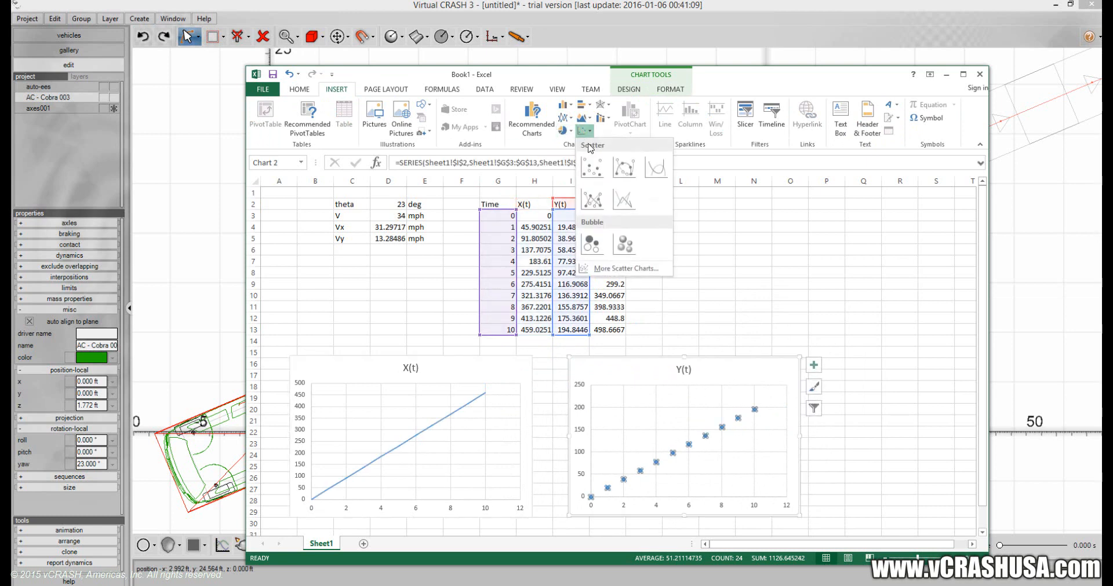
click(621, 210)
click(682, 305)
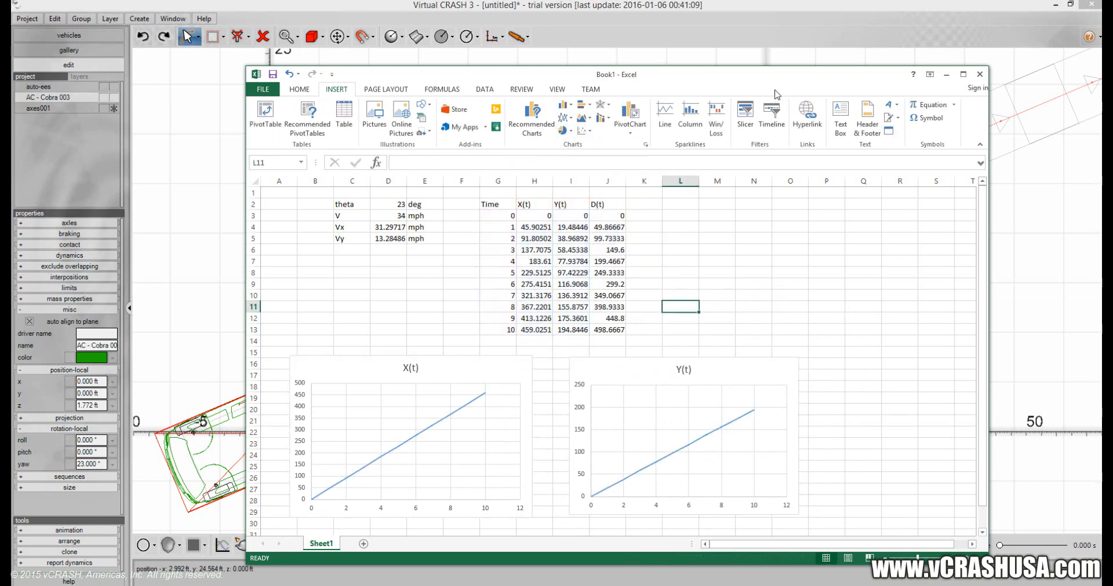
Clear the Excel window out of the way in Virtual CRASH and scrub the vehicle along its trajectory and back to examine time, distance, x and y.
drag(765, 88, 0, 122)
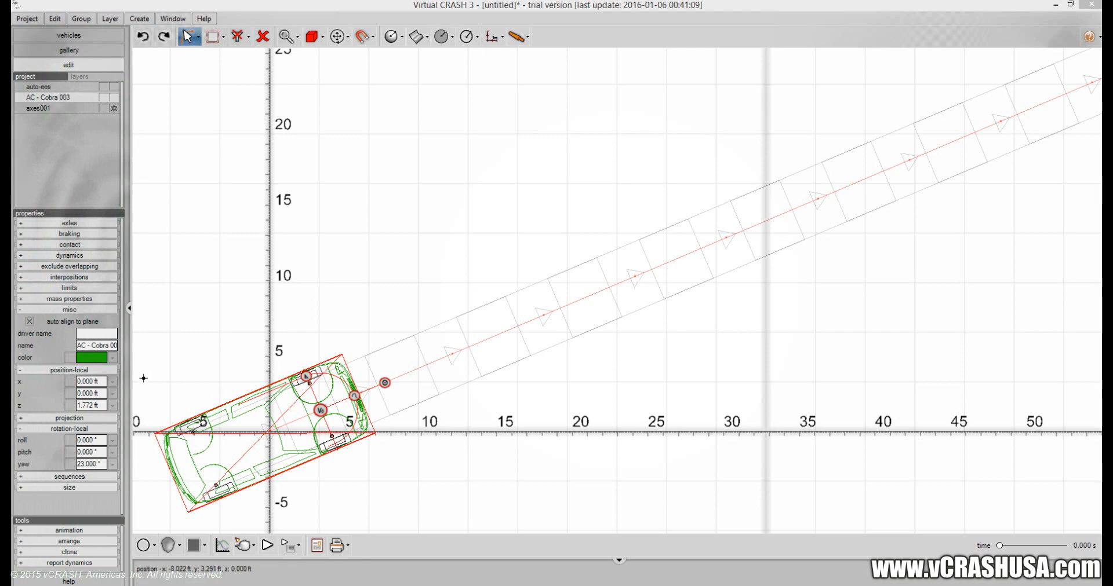
drag(384, 383, 272, 428)
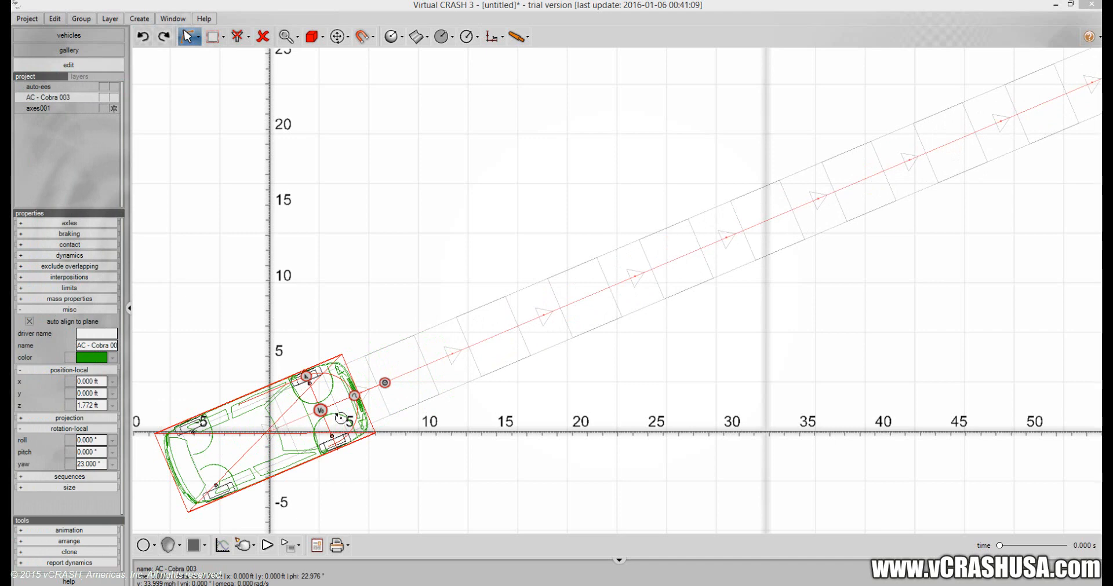
drag(369, 406, 389, 399)
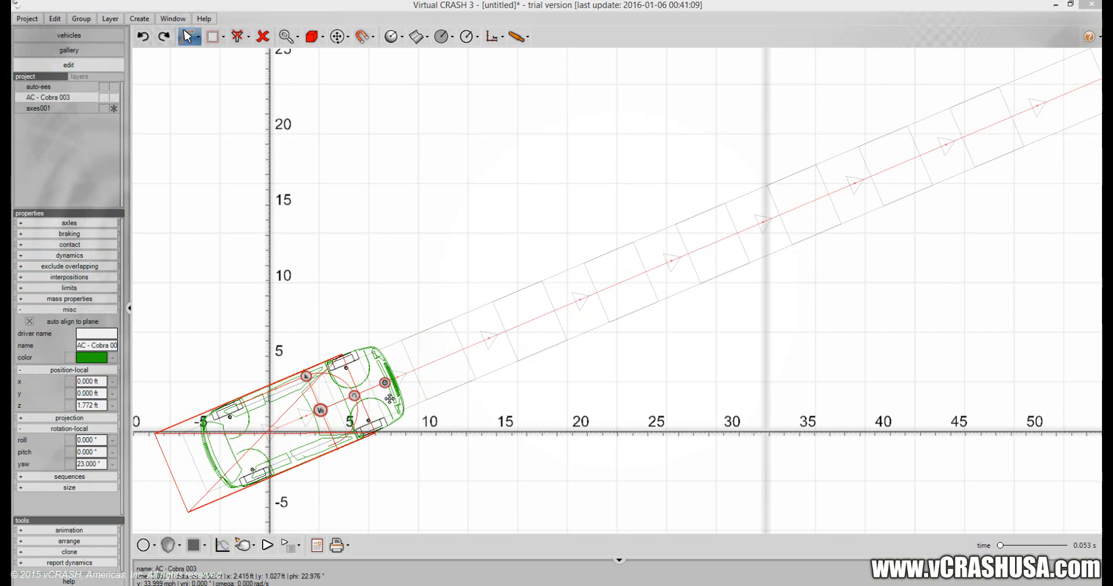
drag(389, 398, 432, 371)
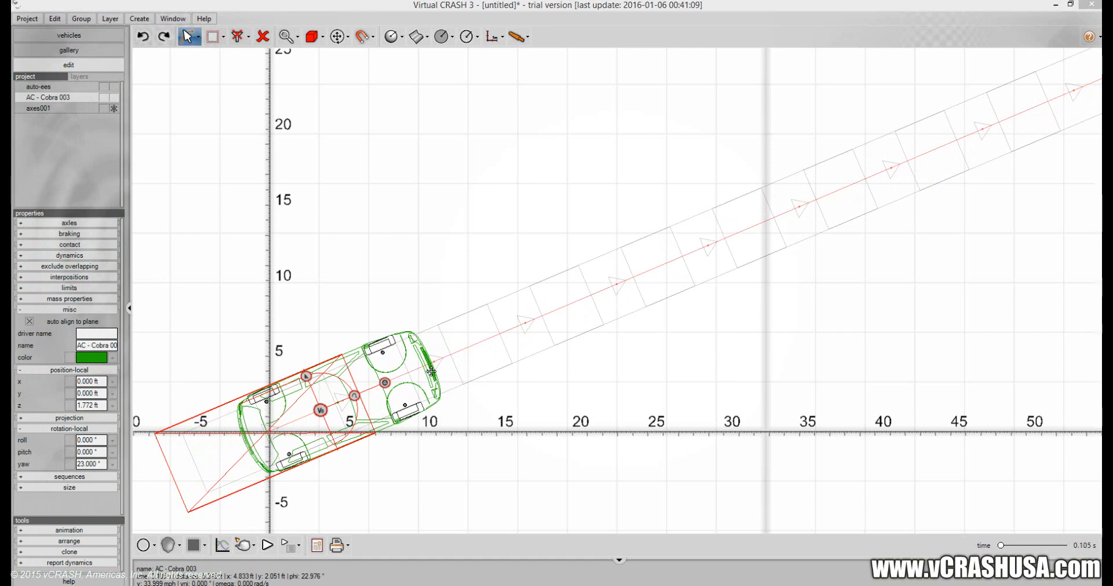
drag(432, 371, 448, 364)
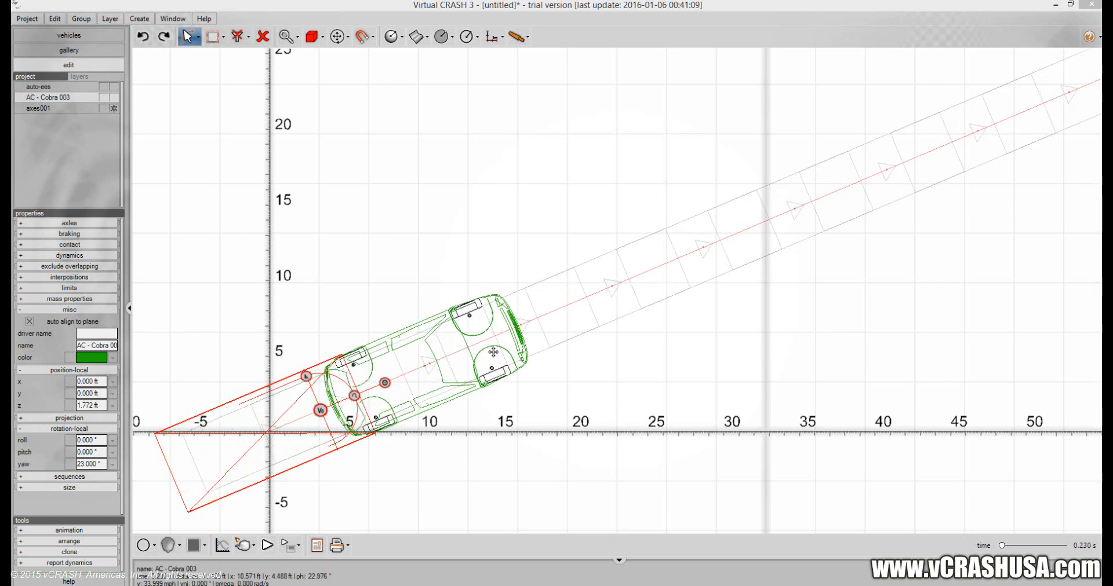
drag(302, 407, 378, 371)
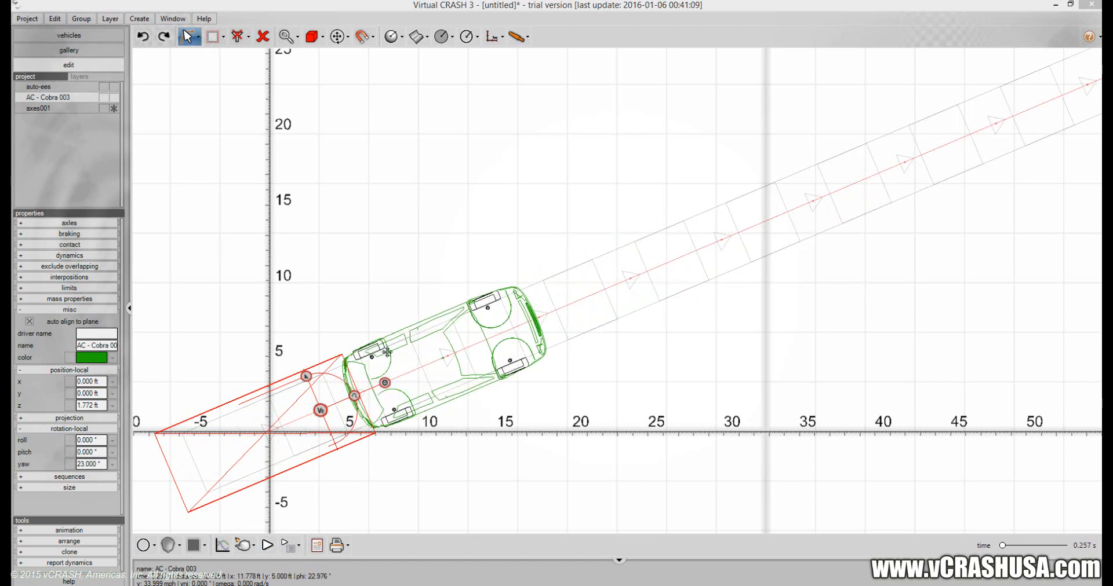
drag(707, 265, 404, 393)
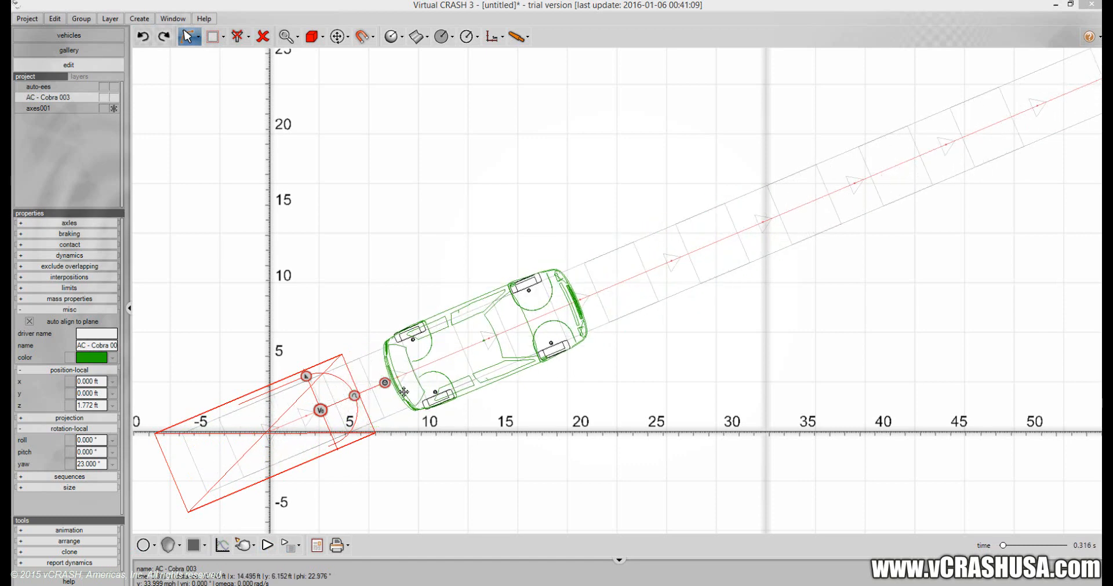
drag(661, 293, 730, 238)
drag(528, 342, 699, 270)
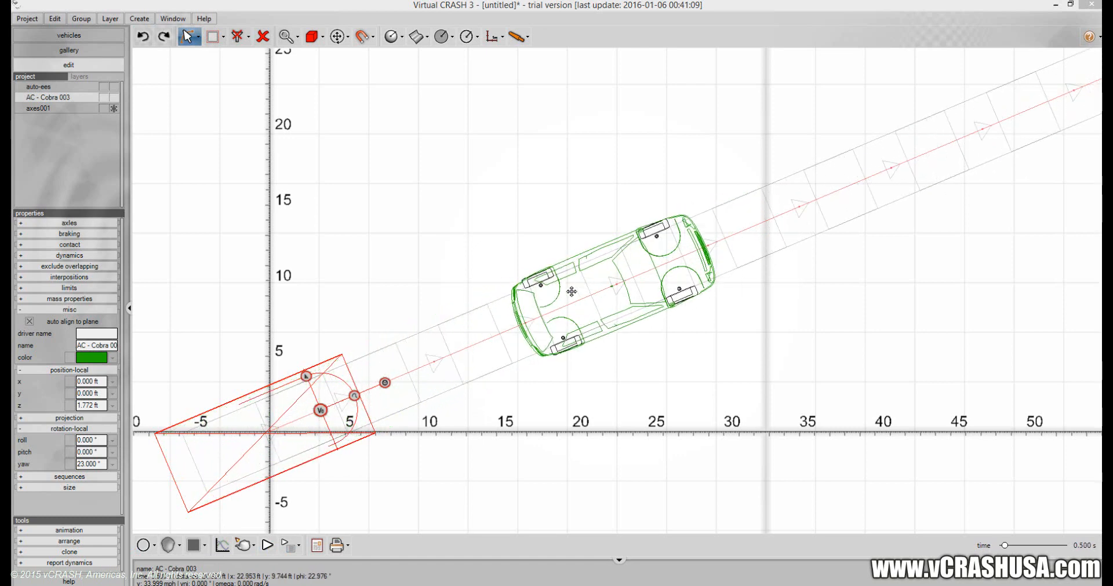
drag(525, 312, 787, 221)
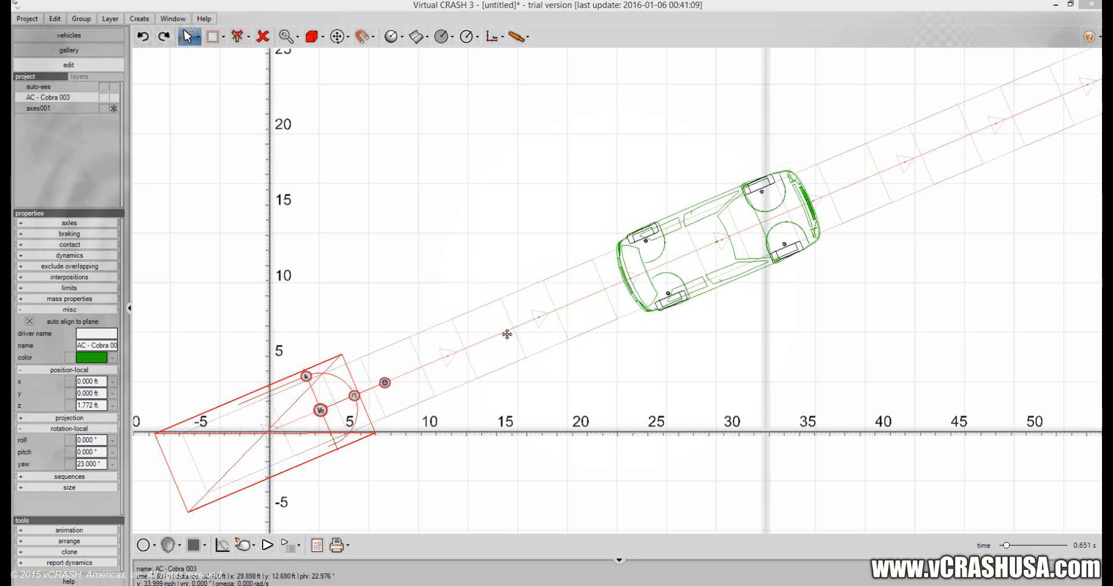
mouse_move(507, 335)
mouse_down()
mouse_move(552, 334)
mouse_move(513, 353)
mouse_up()
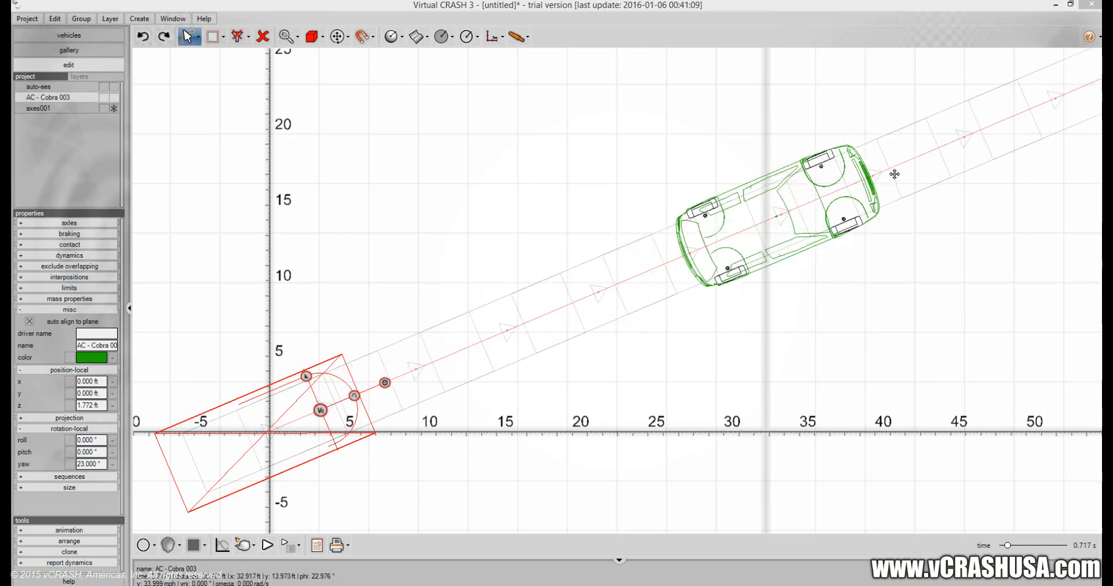
drag(647, 282, 852, 209)
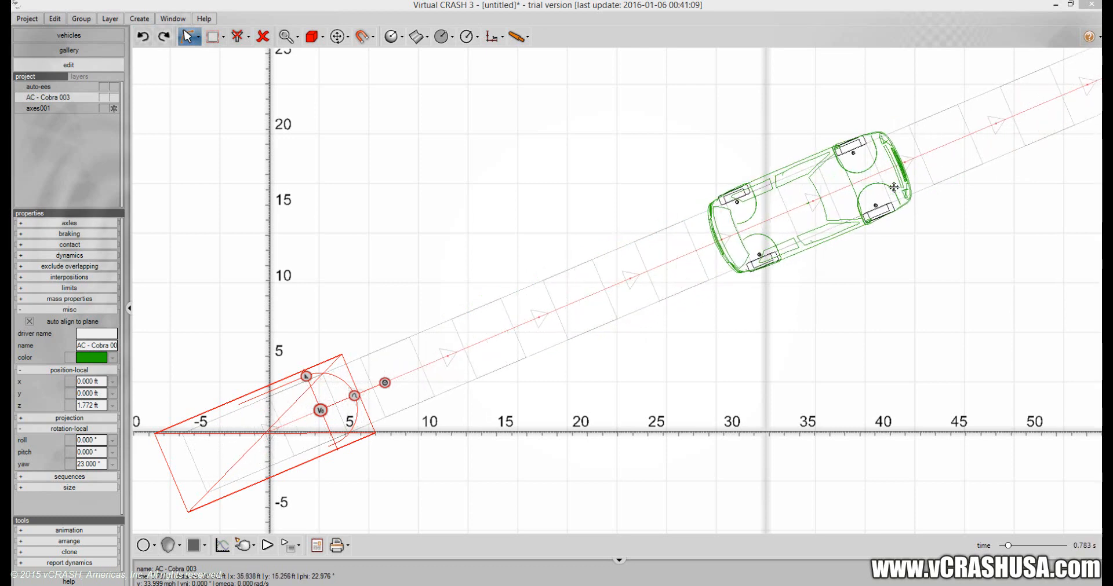
drag(933, 167, 622, 294)
drag(712, 268, 584, 288)
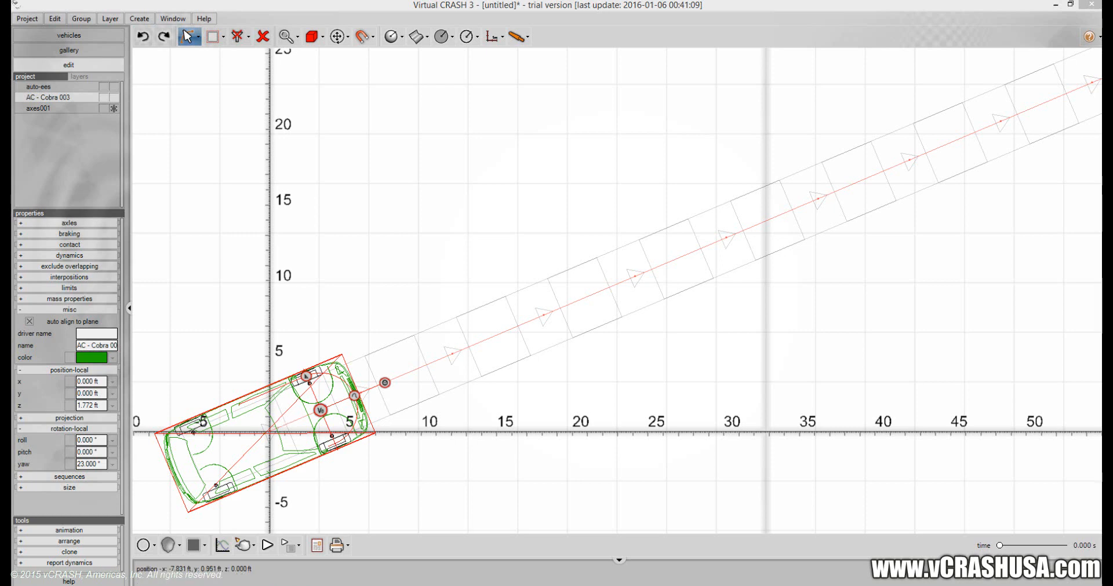
Bring the Excel window back over the simulation and enter the header Time in M2.
drag(11, 92, 394, 60)
click(598, 184)
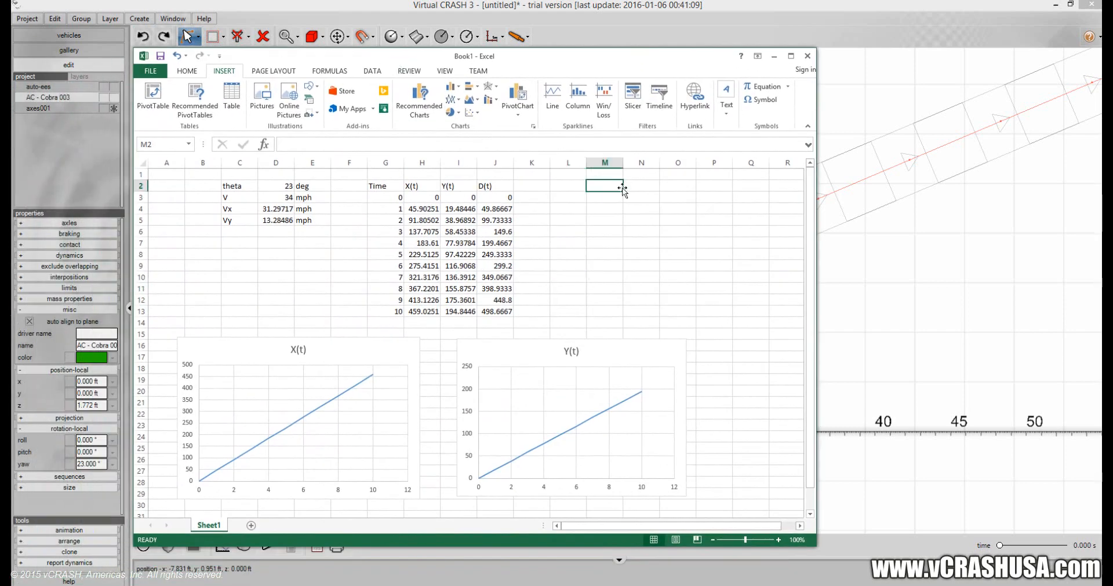
text(Time)
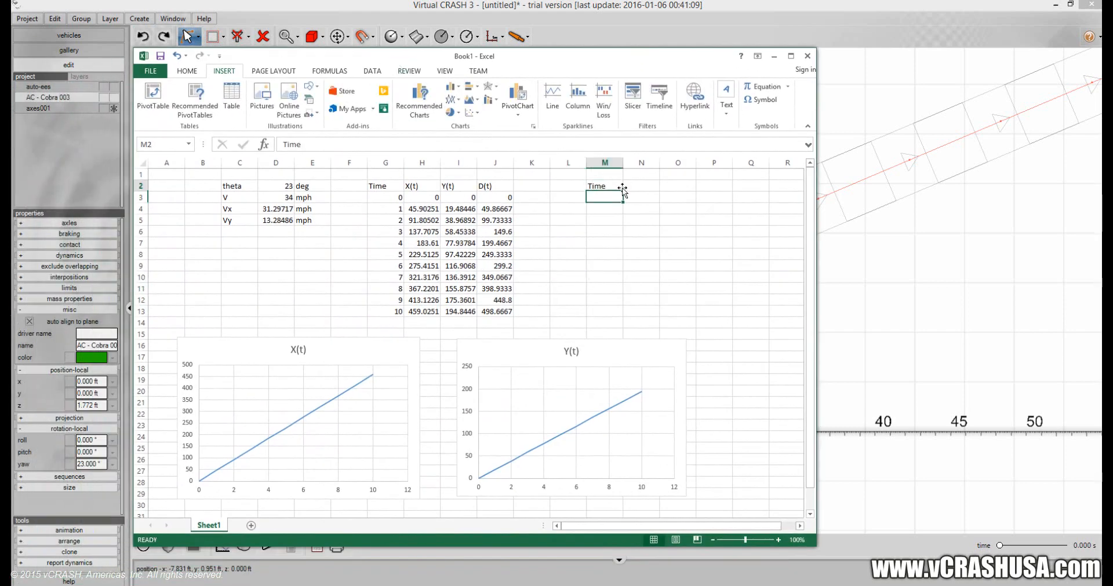
Title the existing table MODEL in G1 and the new table OBSERVATIONS in M1.
key(Left)
key(Left)
key(Left)
key(Left)
key(Left)
key(Left)
key(Left)
key(Up)
key(Right)
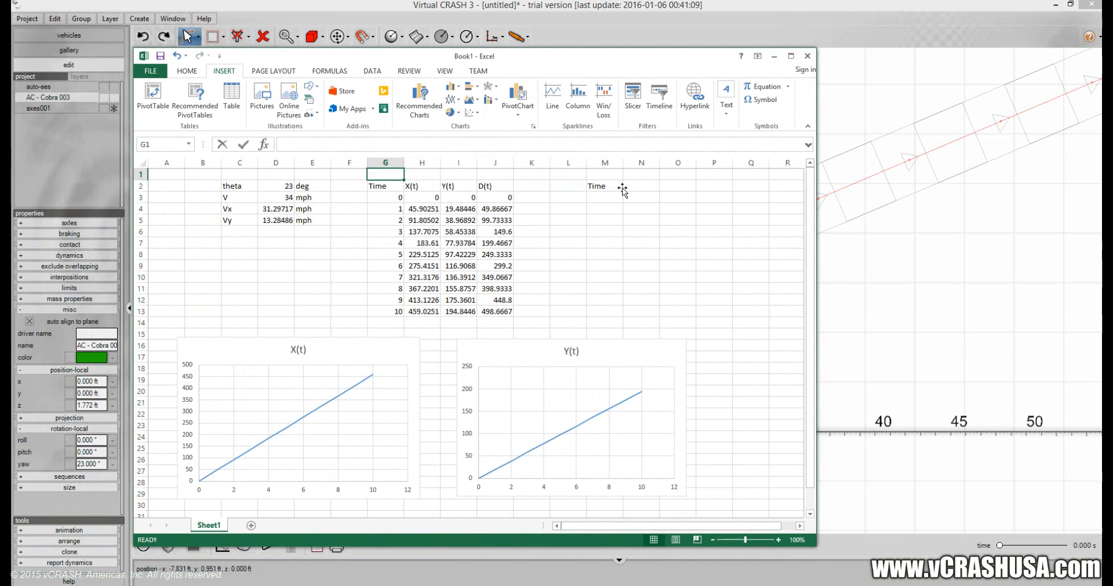
text(MODEL)
key(Right)
key(Right)
key(Right)
key(Right)
key(Right)
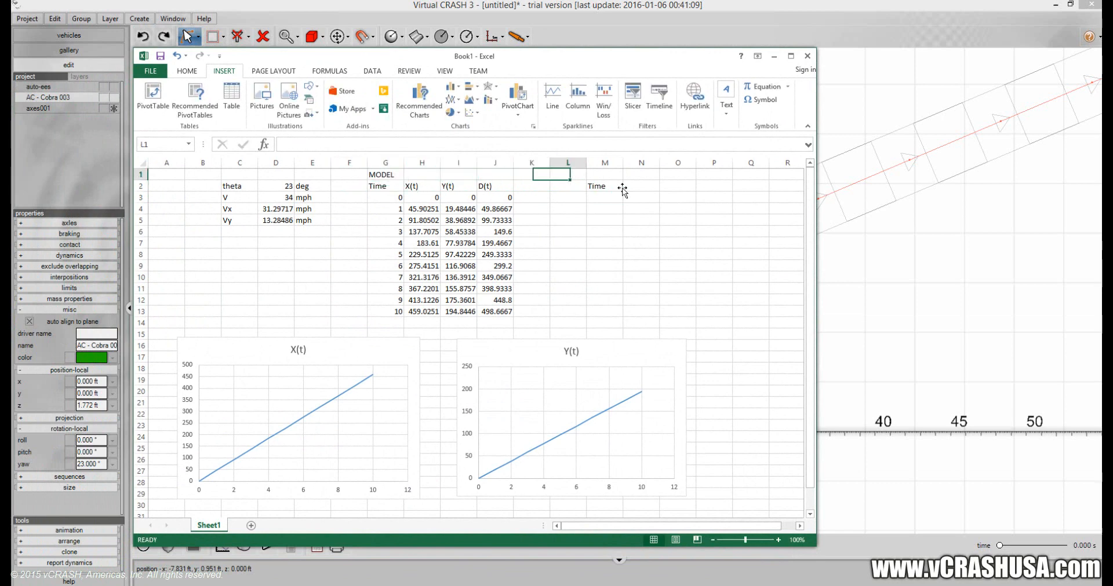
key(Right)
text(O)
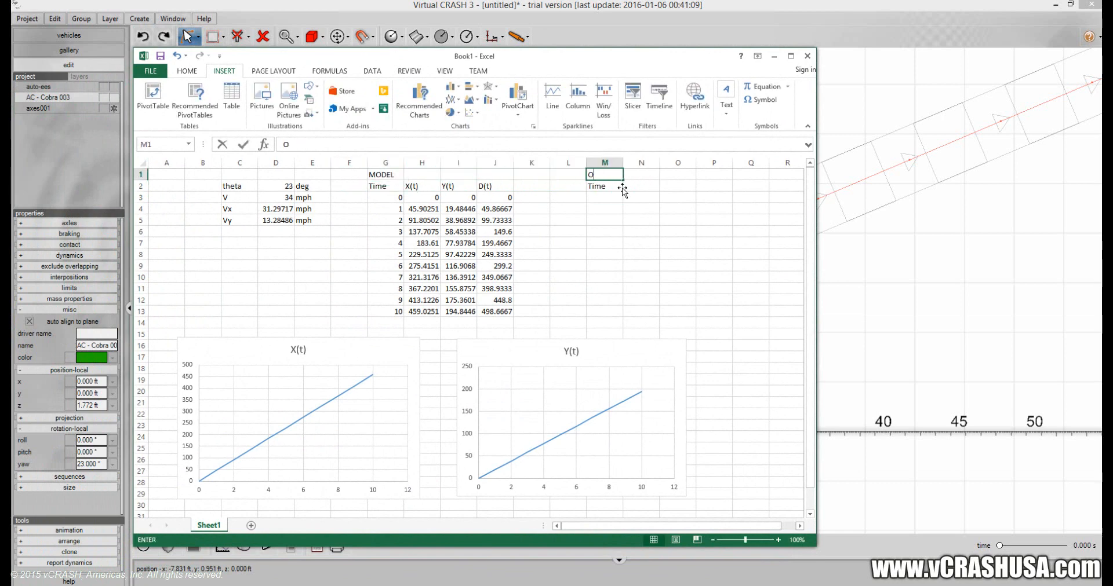
text(BSERVATIONS)
key(Return)
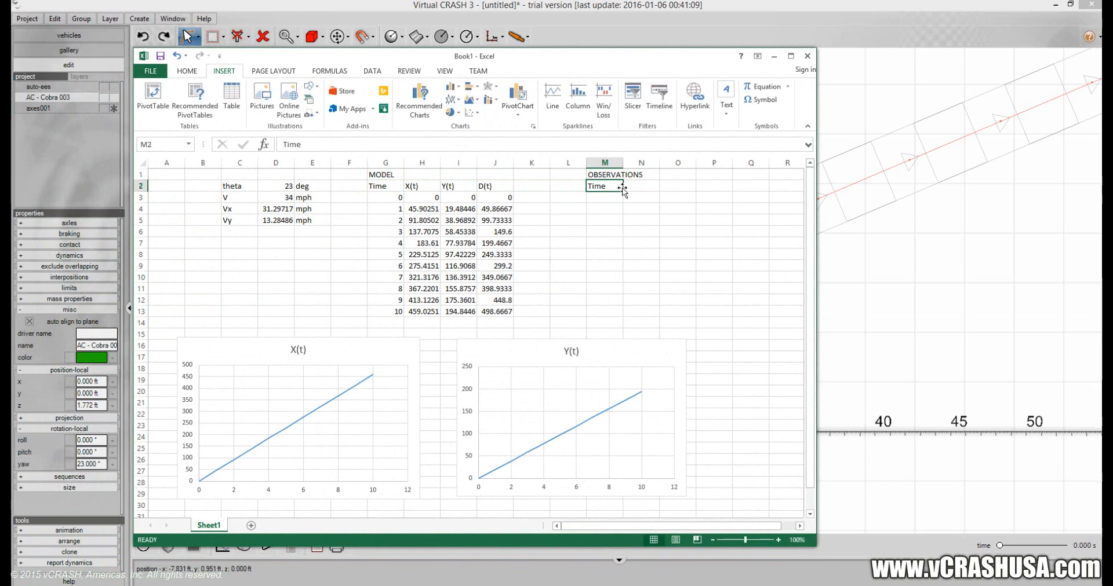
Enter 0 as the first observation time in M3 and add the headers X, Y and D in N2:P2.
key(Return)
text(0)
click(626, 186)
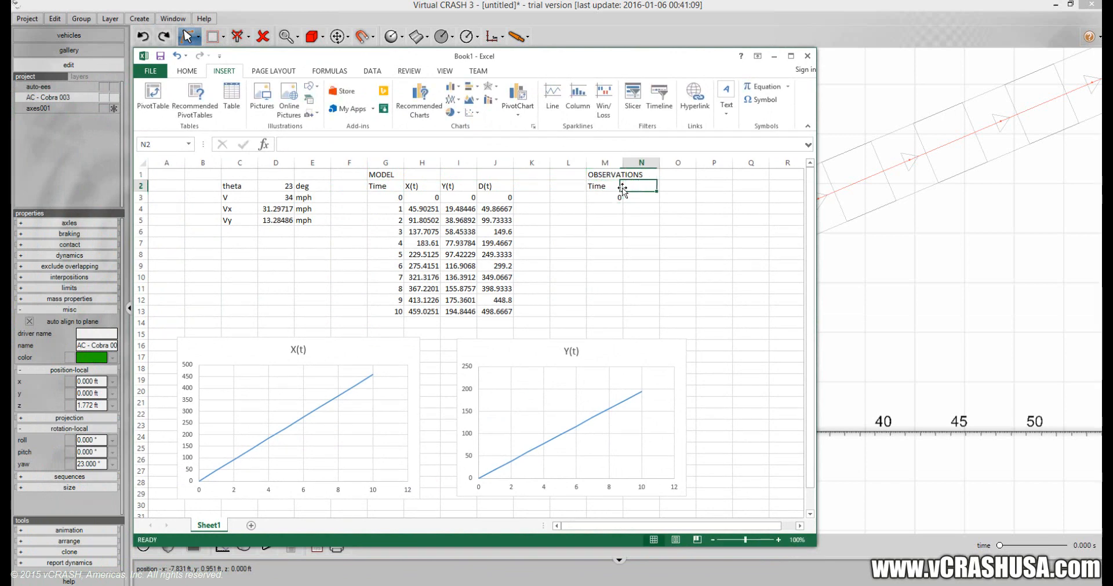
text(x)
key(Tab)
text(Y)
key(Tab)
text(D)
key(Return)
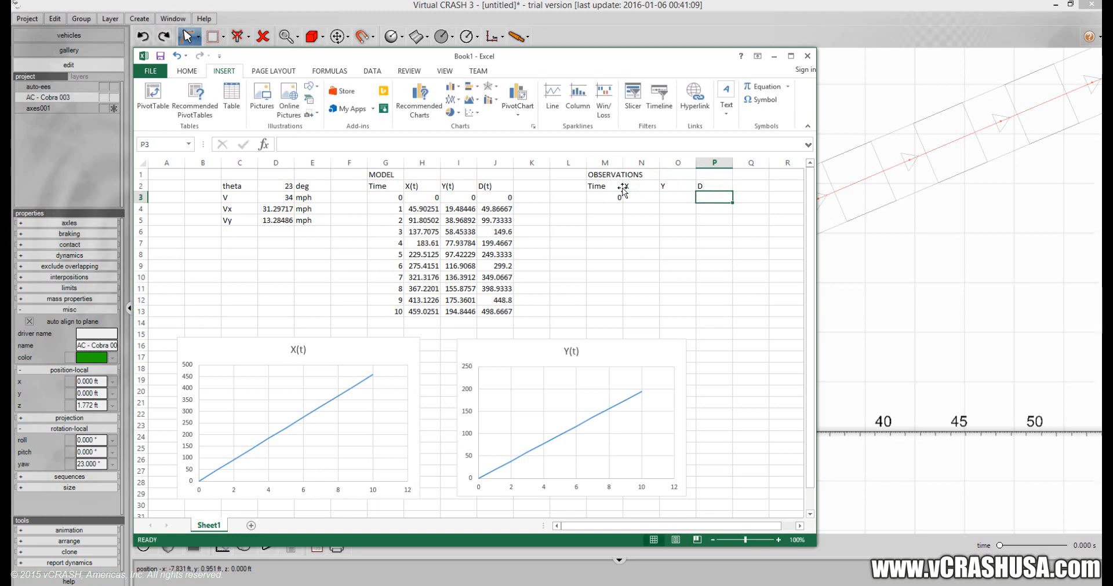
Fill the first observation row with 0 for X, Y and D in N3:P3.
text(0)
key(Tab)
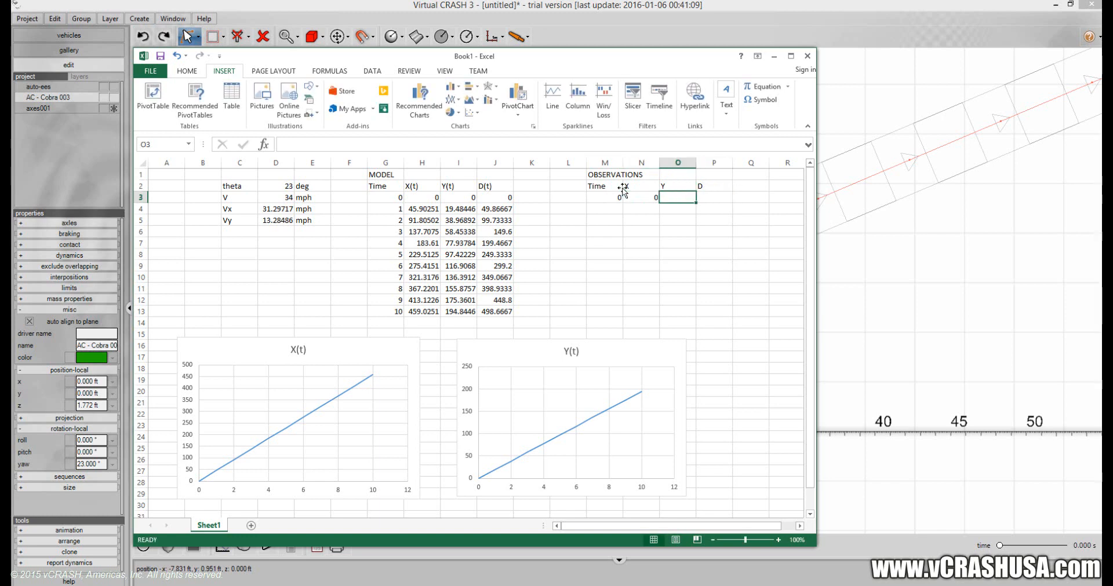
text(0)
key(Tab)
text(0)
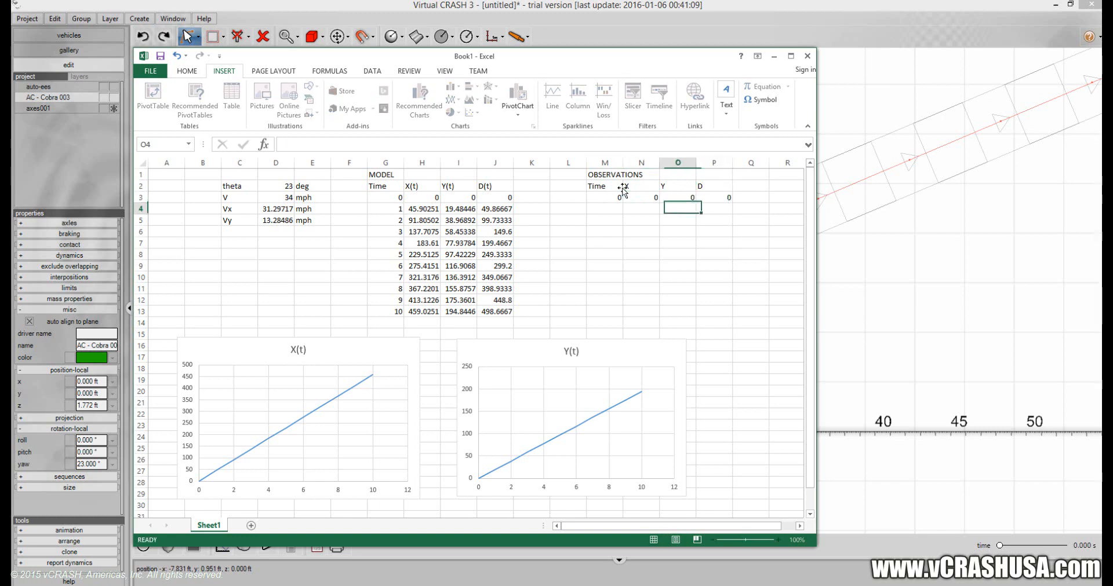
key(Return)
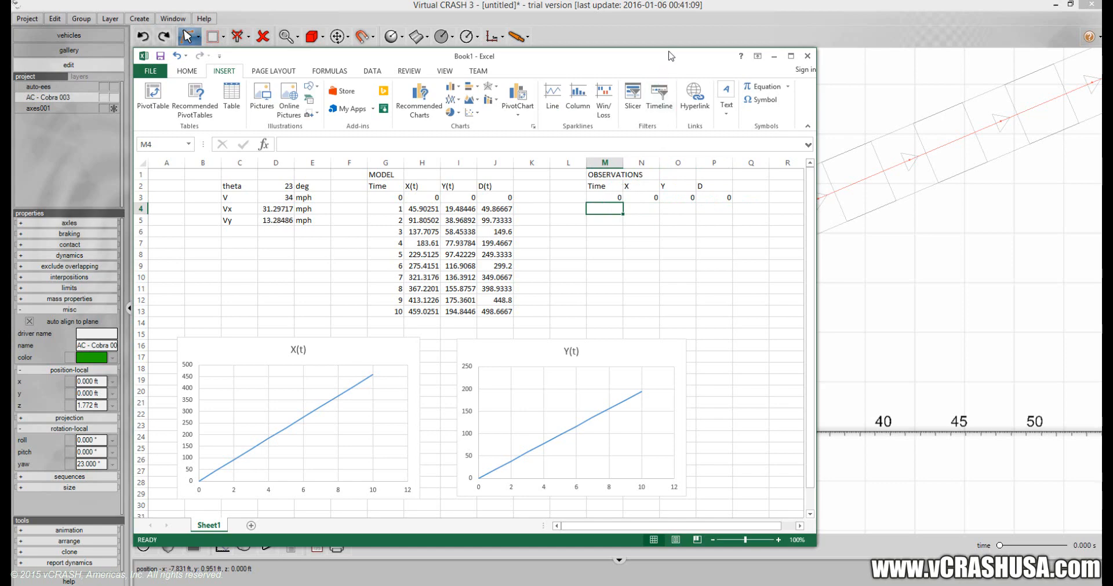
Shift the Excel window aside so the OBSERVATIONS table shows, and shrink the Virtual CRASH window to sit beside it.
drag(665, 59, 681, 89)
drag(757, 85, 198, 54)
drag(527, 5, 668, 28)
drag(251, 451, 334, 560)
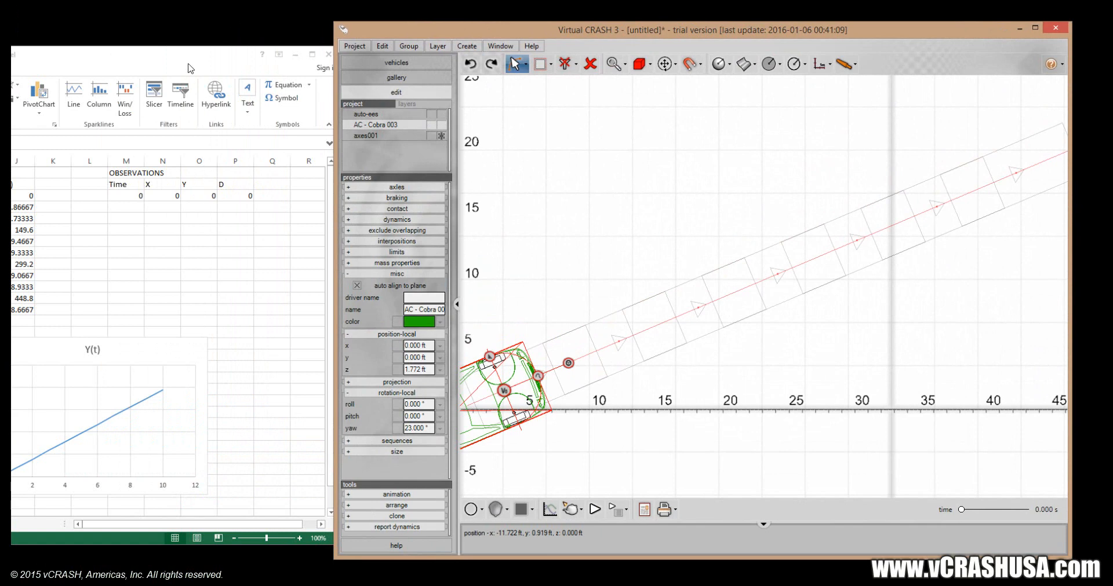
Stretch the Excel and Virtual CRASH windows to nearly full screen height, keeping them side by side without overlap.
click(192, 54)
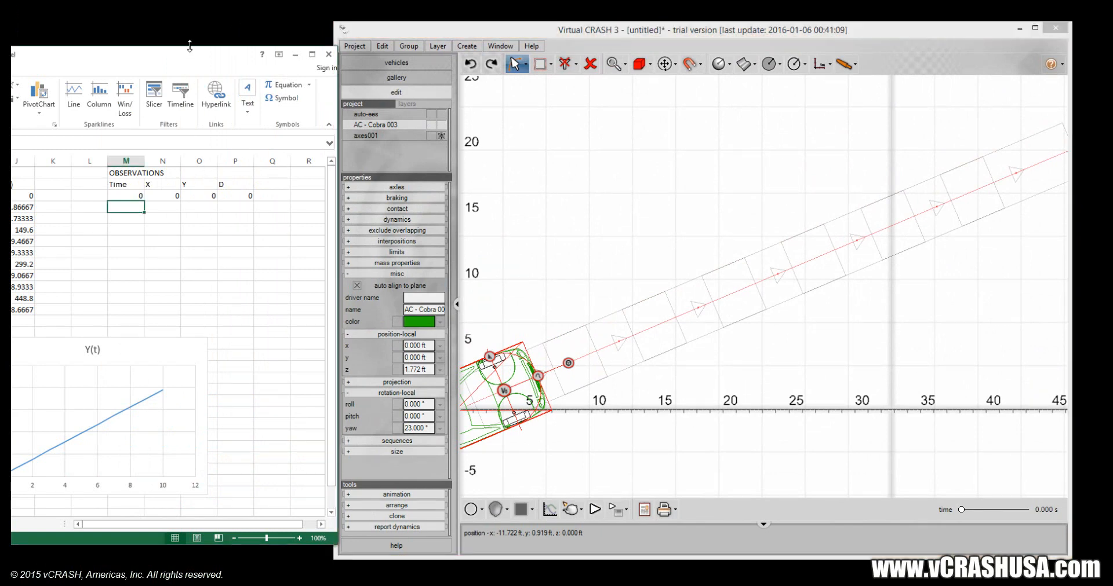
drag(189, 46, 190, 11)
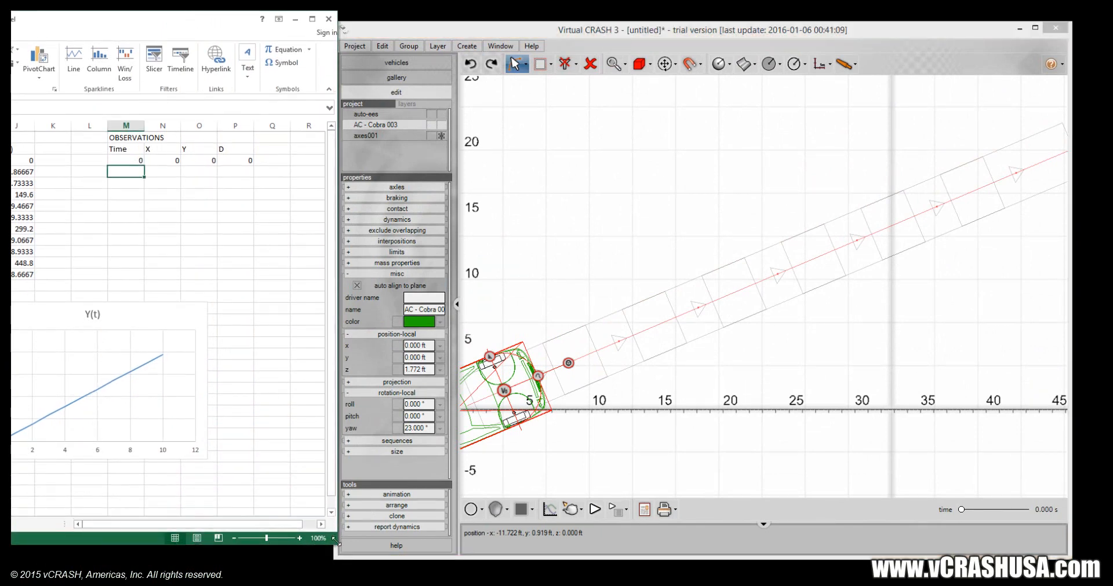
drag(335, 540, 325, 581)
click(368, 22)
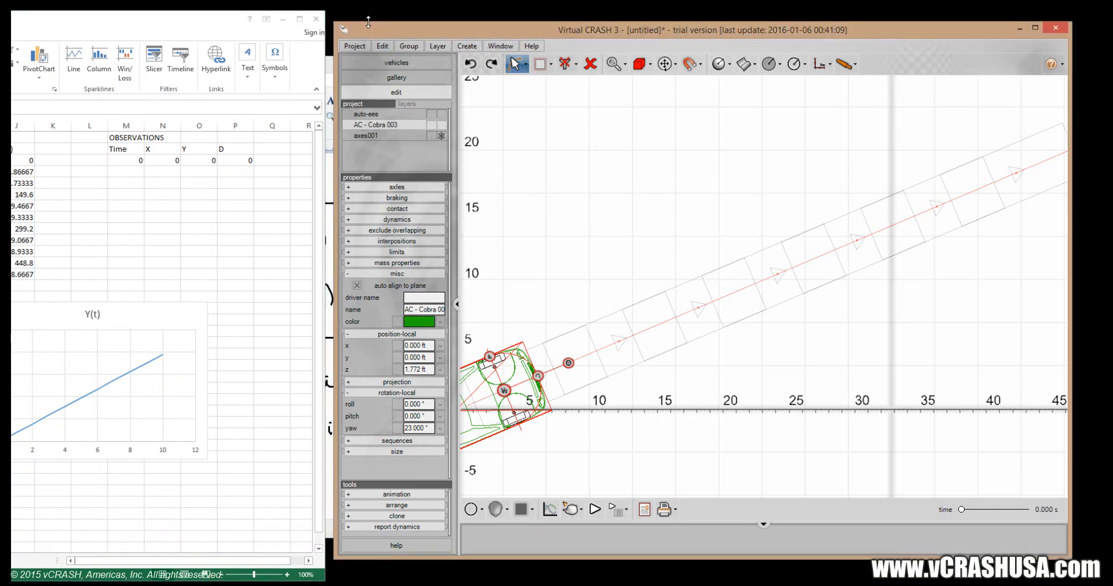
drag(368, 22, 365, 8)
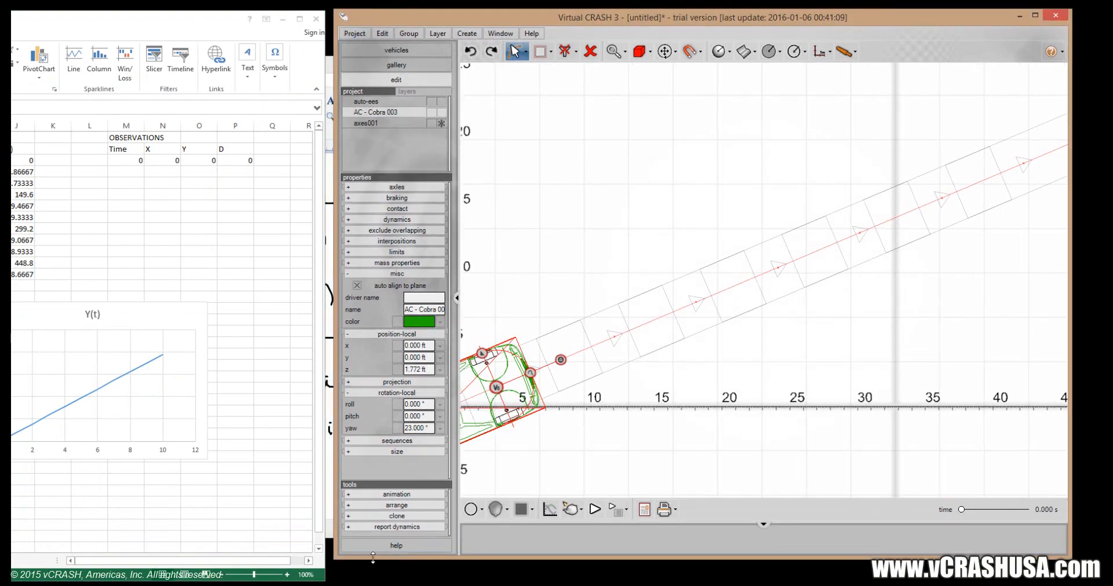
drag(372, 558, 372, 581)
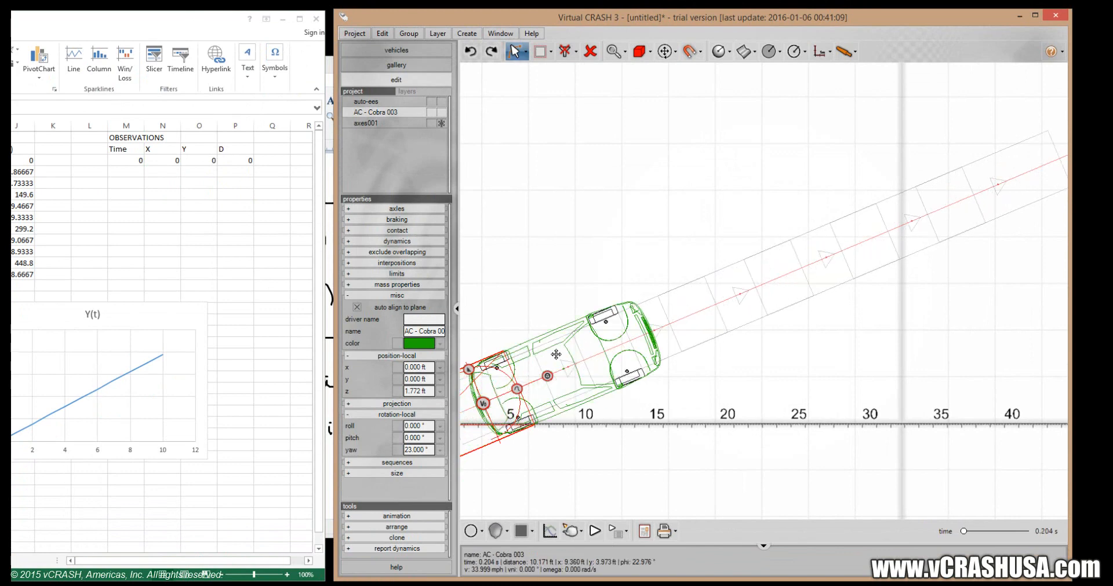
Select the AC Cobra at 0.204 s, and in Excel enter time 0.204 and X 9.36 in M4:N4.
click(556, 355)
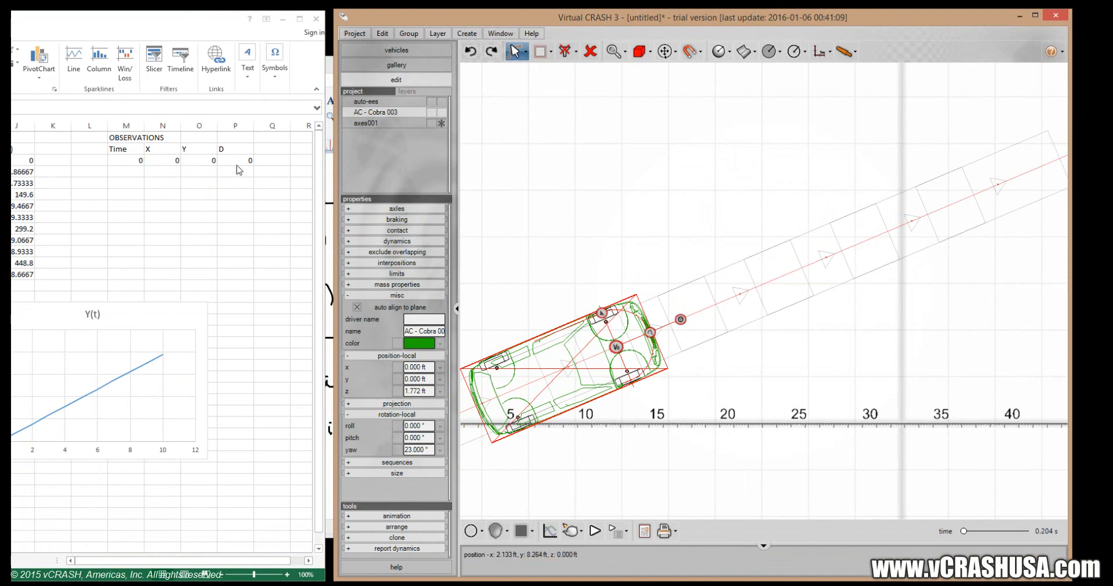
click(123, 170)
text(.204)
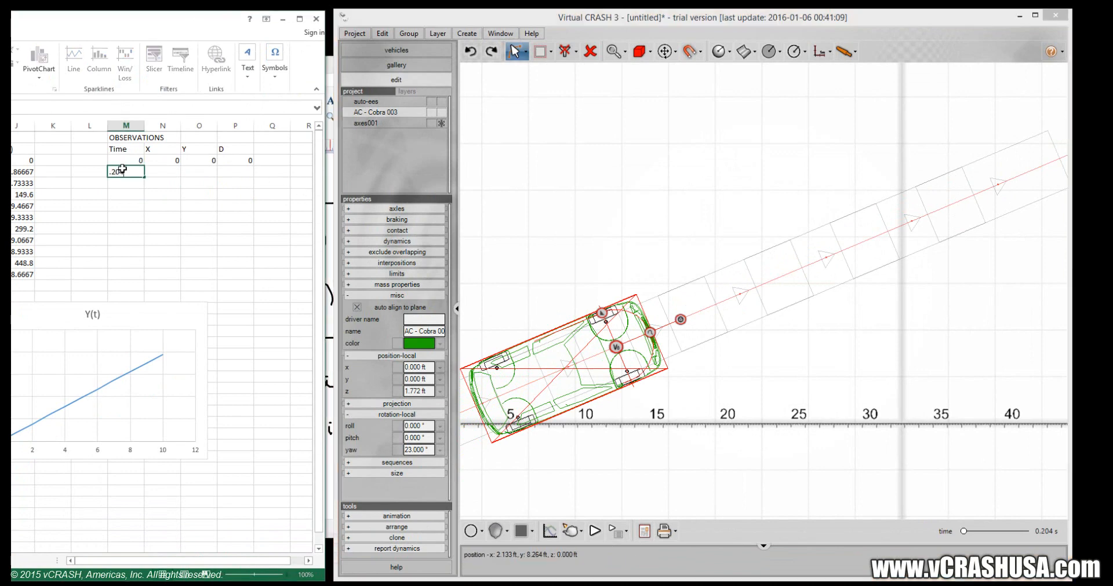
key(Tab)
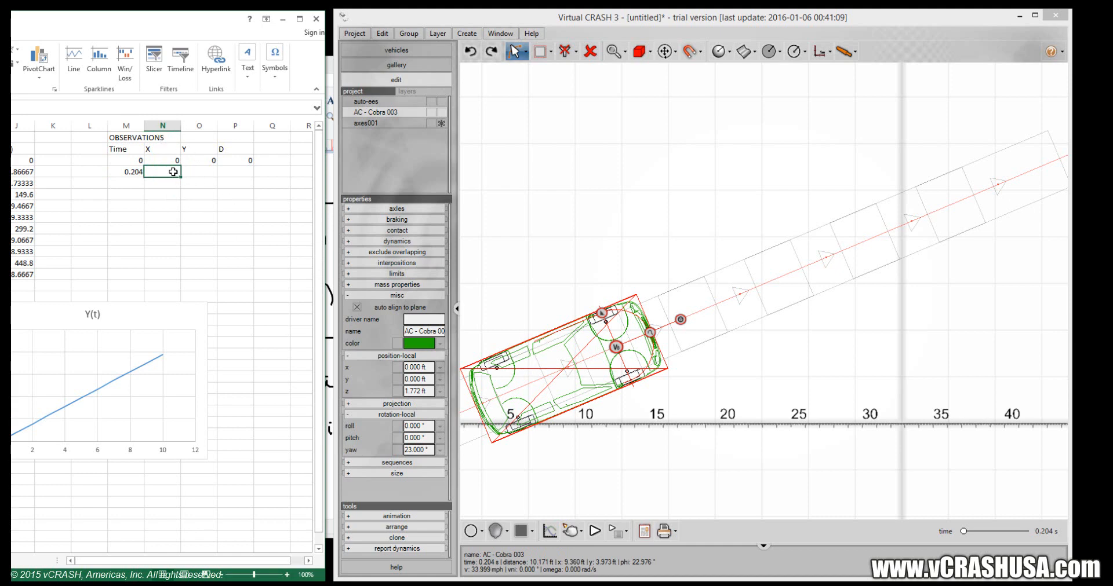
text(9.36)
key(Tab)
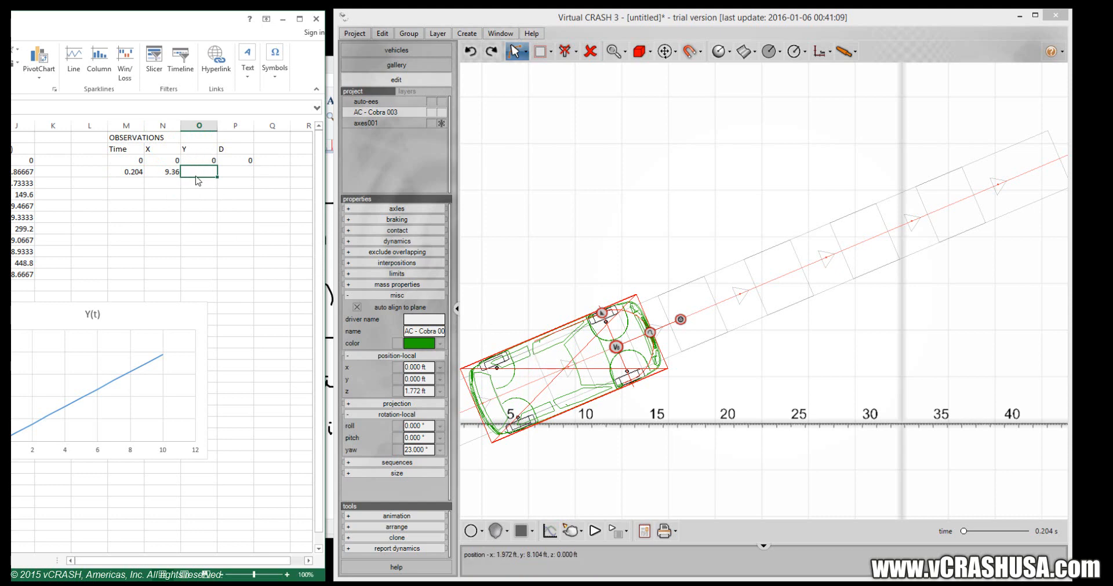
Complete the 0.204 s observation row with Y 3.973 and D 10.171 in O4:P4.
text(3.97)
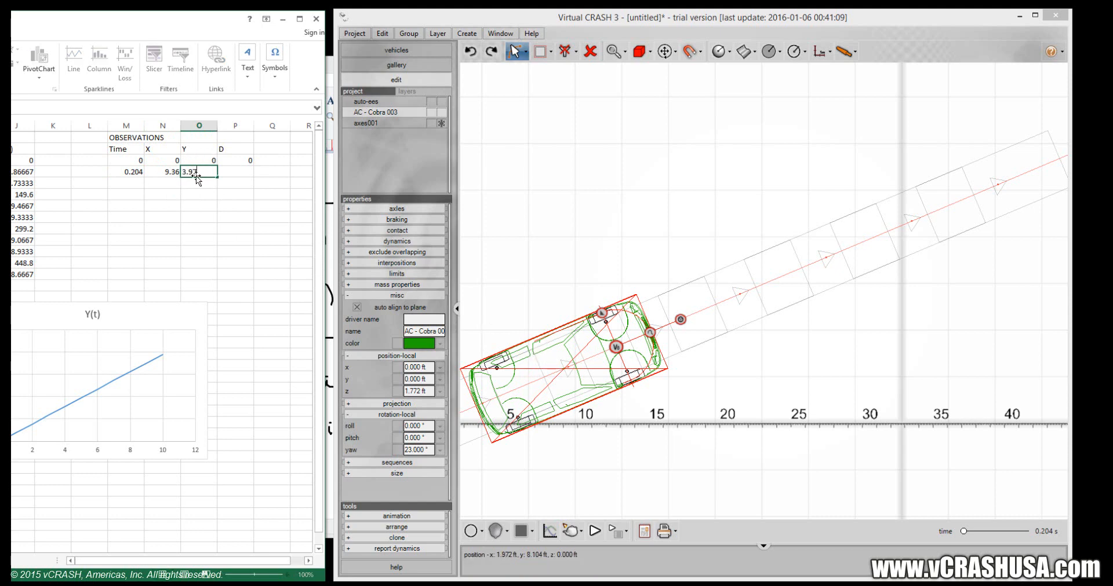
text(3)
key(Tab)
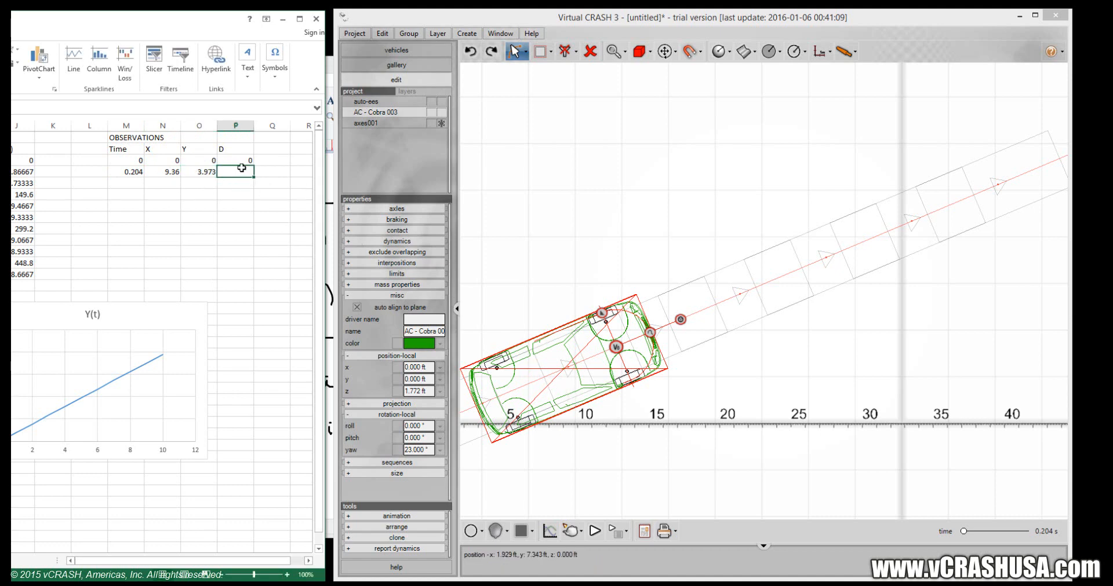
text(10.171)
key(Return)
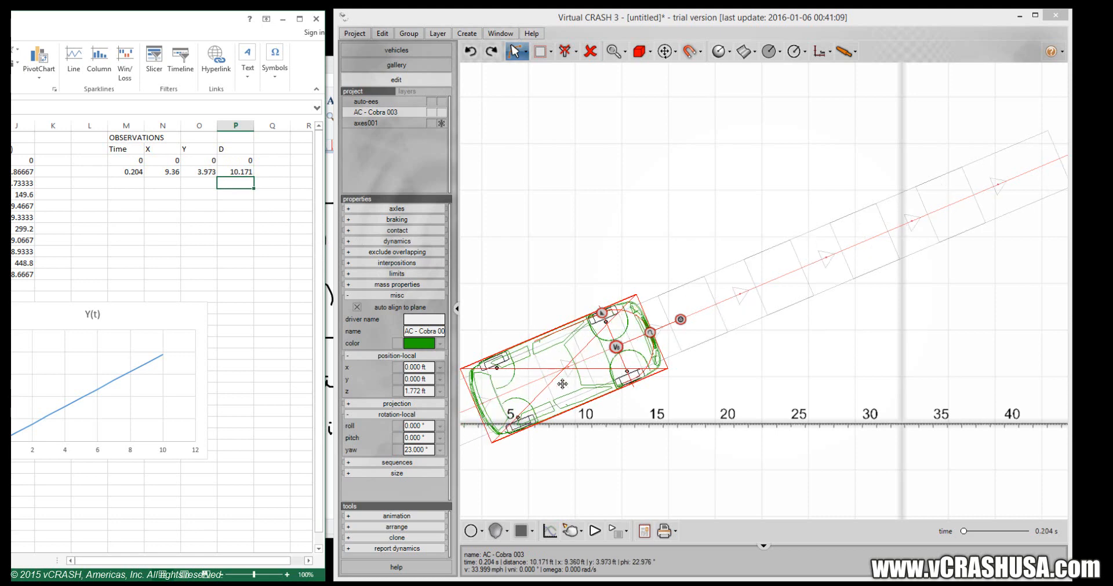
Move the AC Cobra along its path to 0.638 s in Virtual CRASH, and enter 0.638 and X 29.295 in Excel's M5:N5.
drag(562, 384, 930, 229)
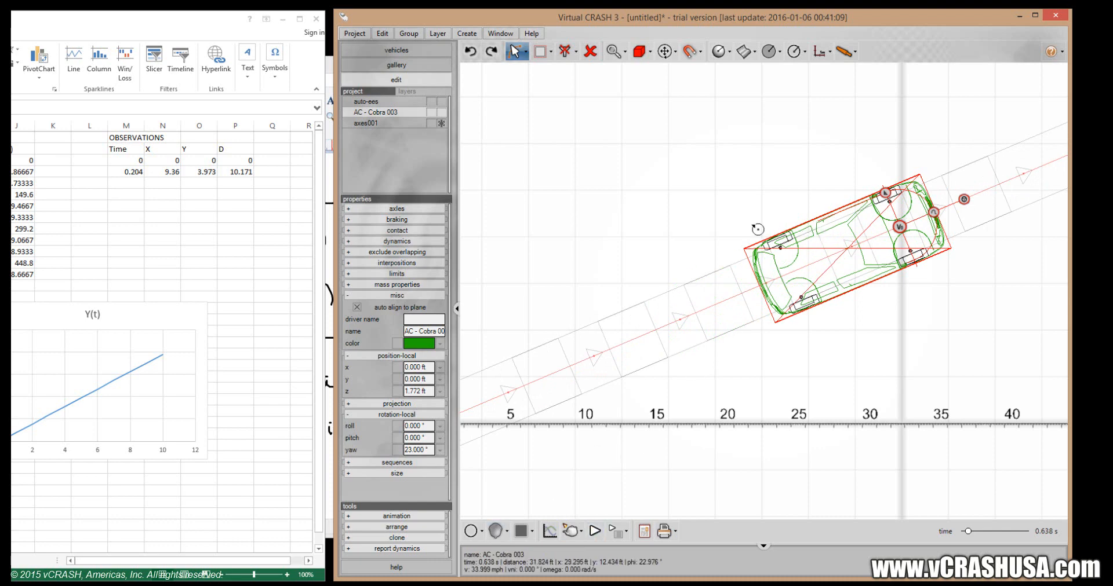
click(118, 181)
click(118, 181)
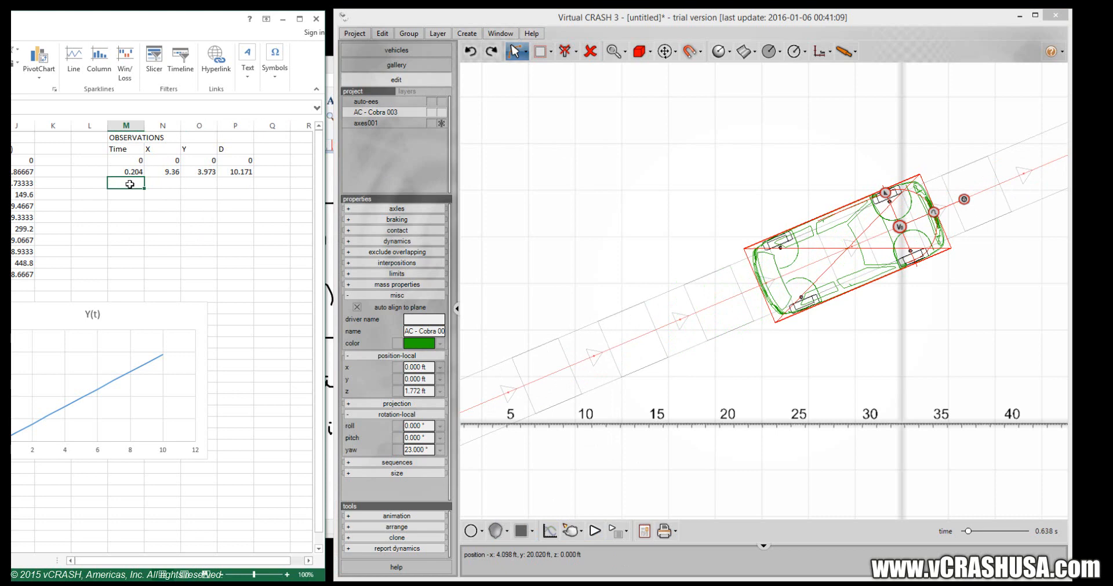
text(0.)
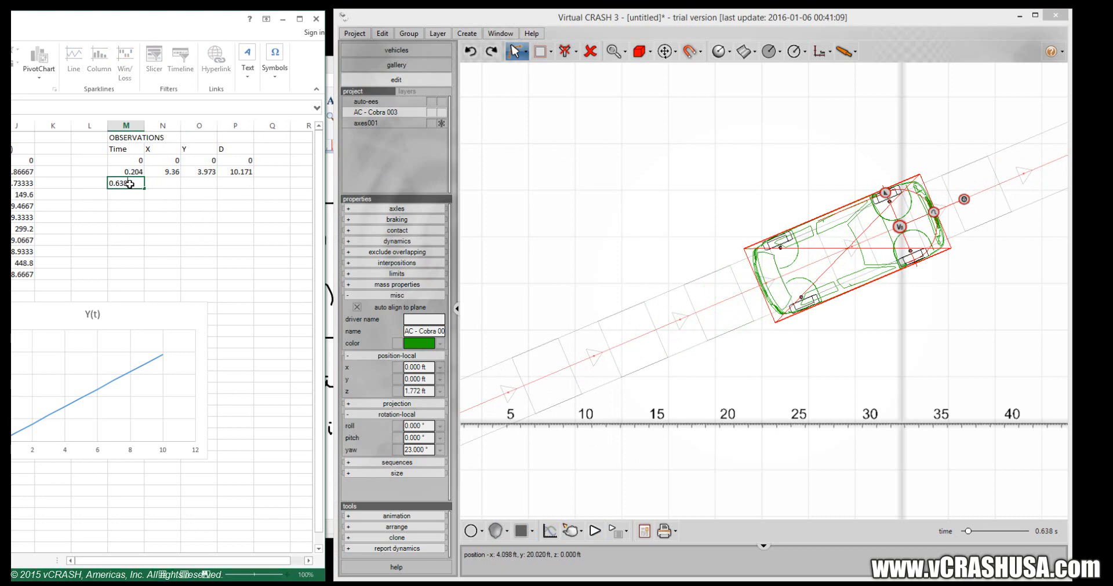
text(638)
key(Tab)
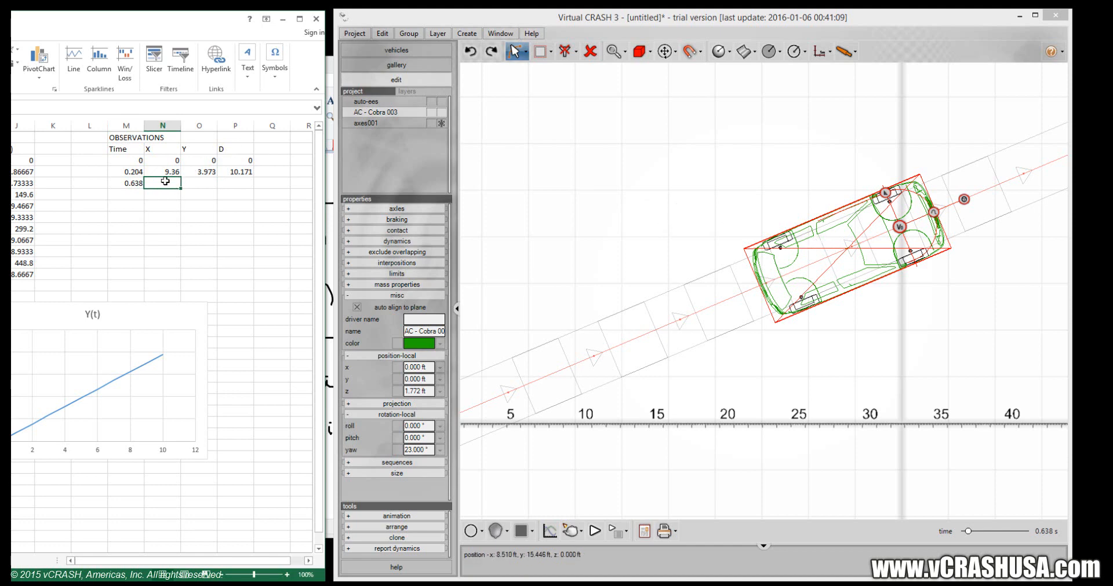
text(29.295)
key(Tab)
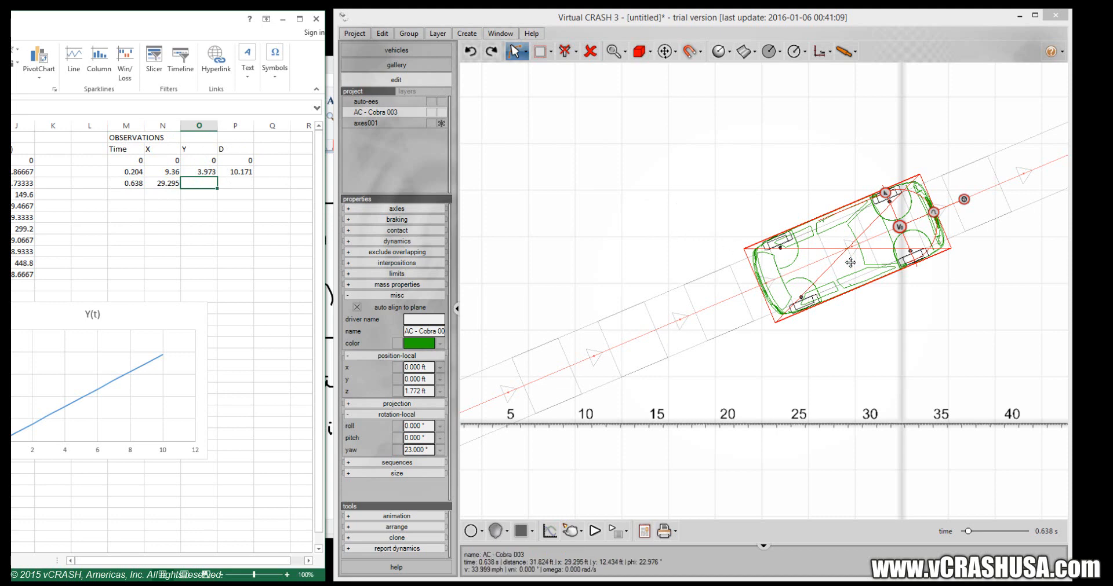
Complete the 0.638 s observation row with Y 12.434 and D 31.824 in O5:P5, and select M6.
text(12.4)
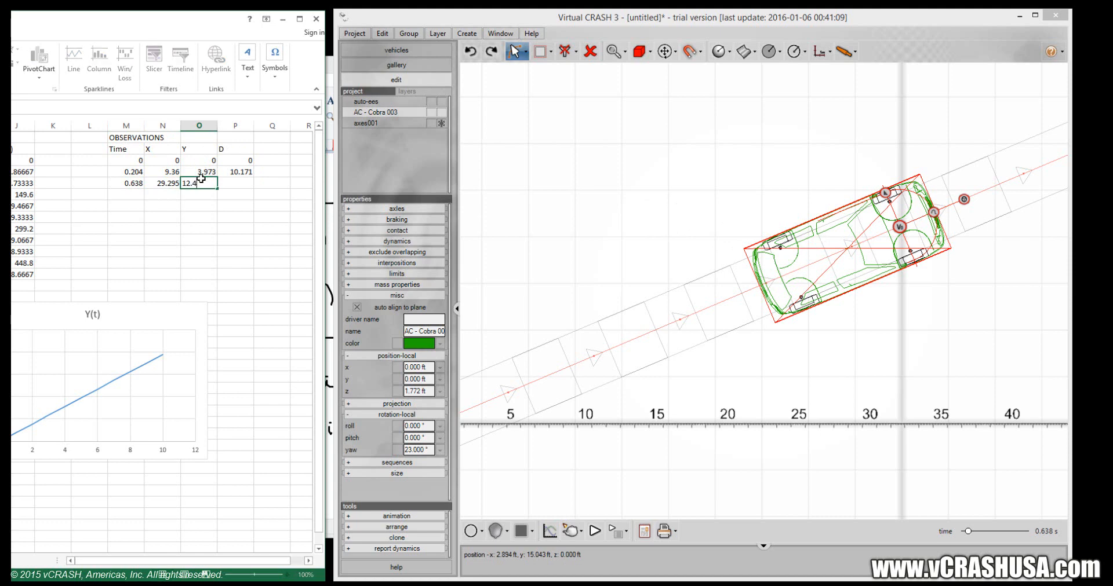
text(34)
key(Tab)
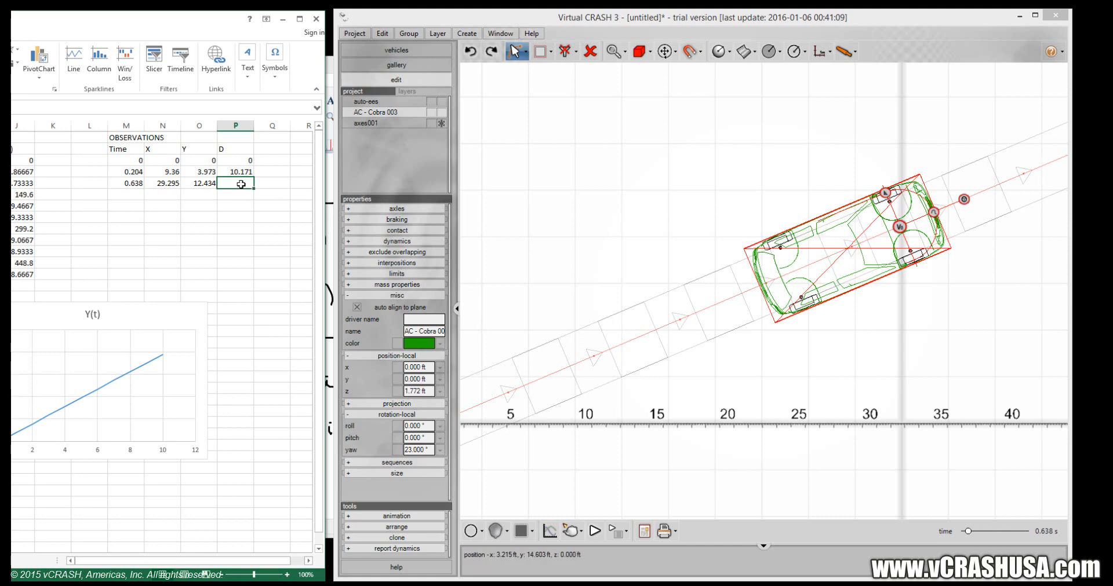
text(31.824)
key(Return)
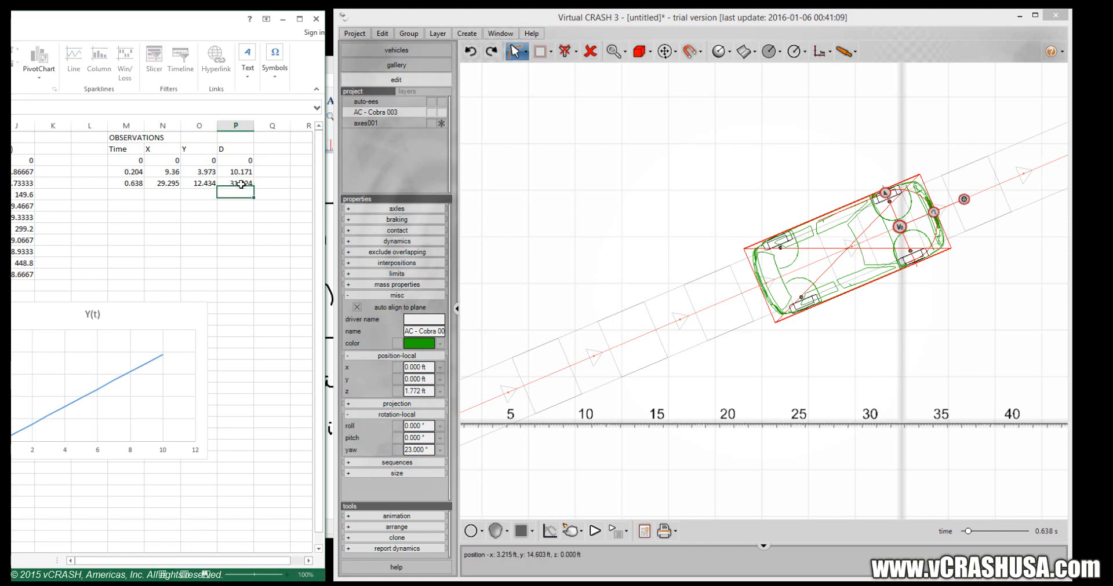
key(Down)
key(Left)
key(Down)
key(Left)
key(Left)
key(Left)
key(Up)
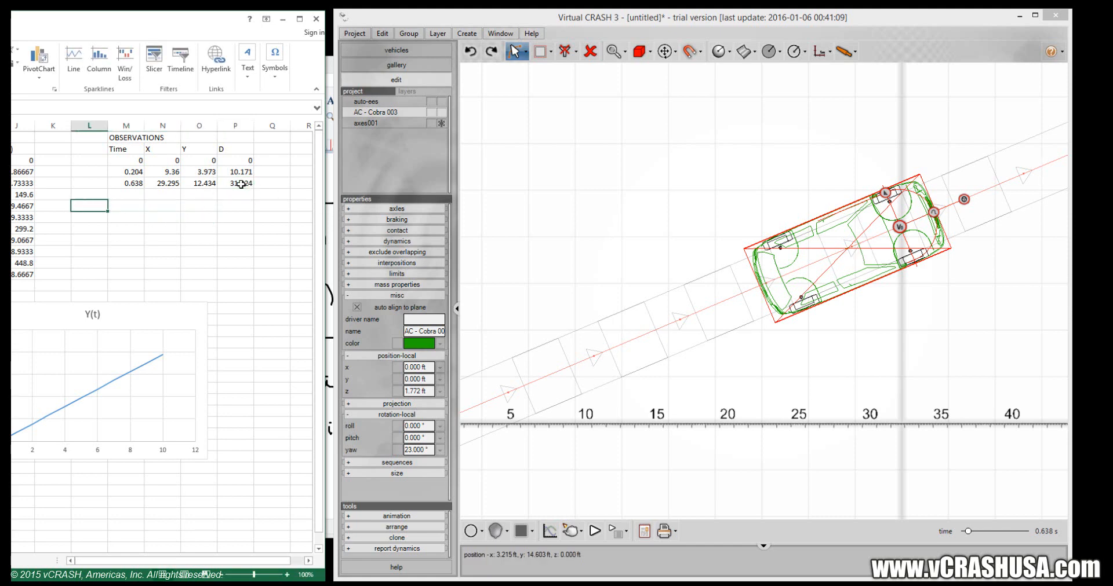
key(Up)
key(Right)
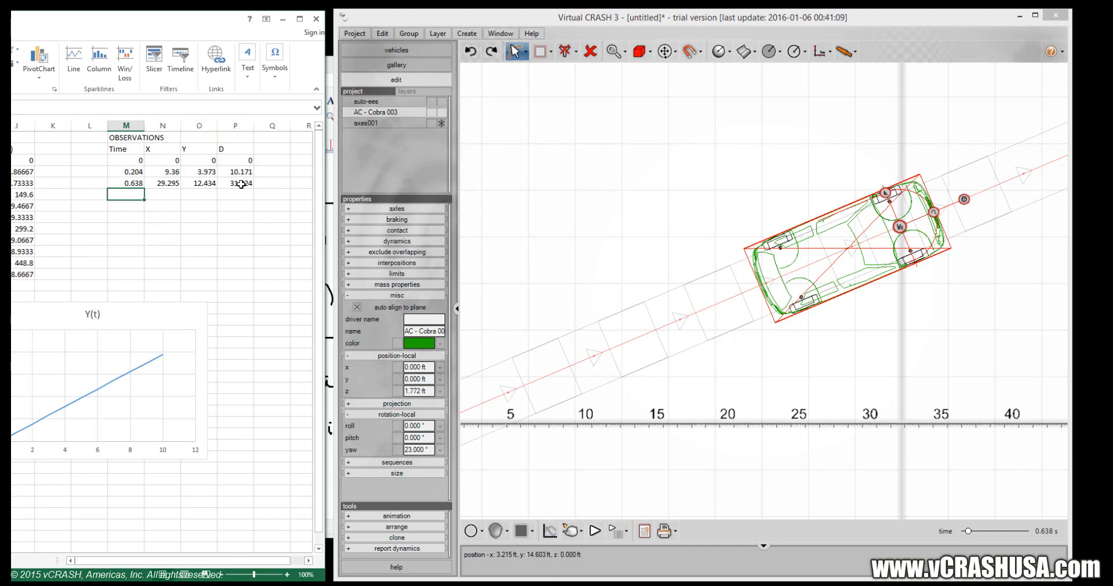
Switch to Virtual CRASH and move the AC Cobra farther along its trajectory to 1.901 s.
click(524, 56)
click(551, 117)
drag(668, 169, 554, 203)
scroll(626, 201, down, 3)
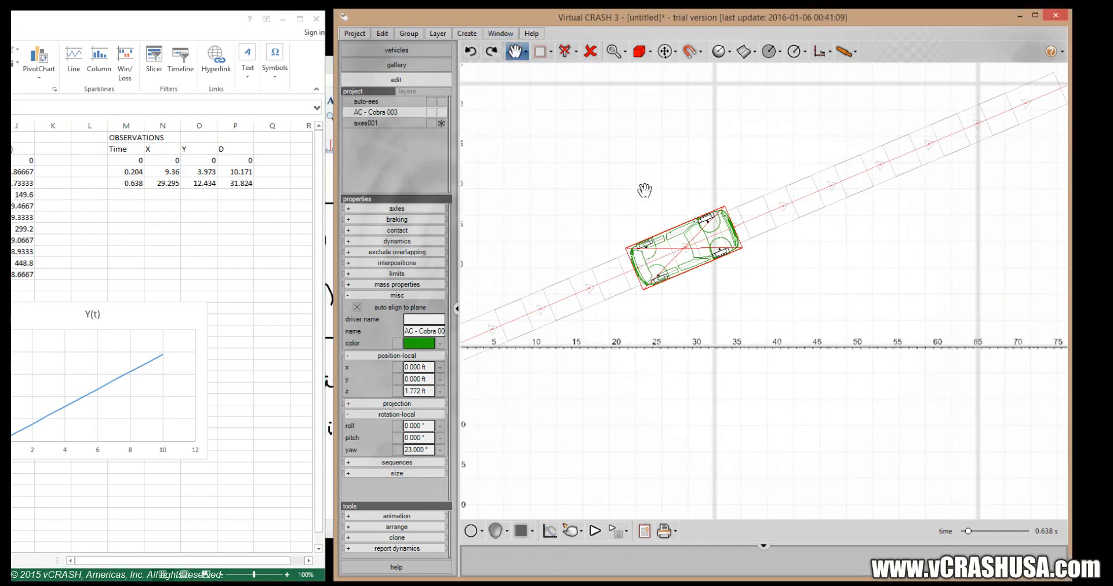
drag(753, 191, 648, 342)
scroll(760, 258, down, 2)
drag(738, 251, 676, 236)
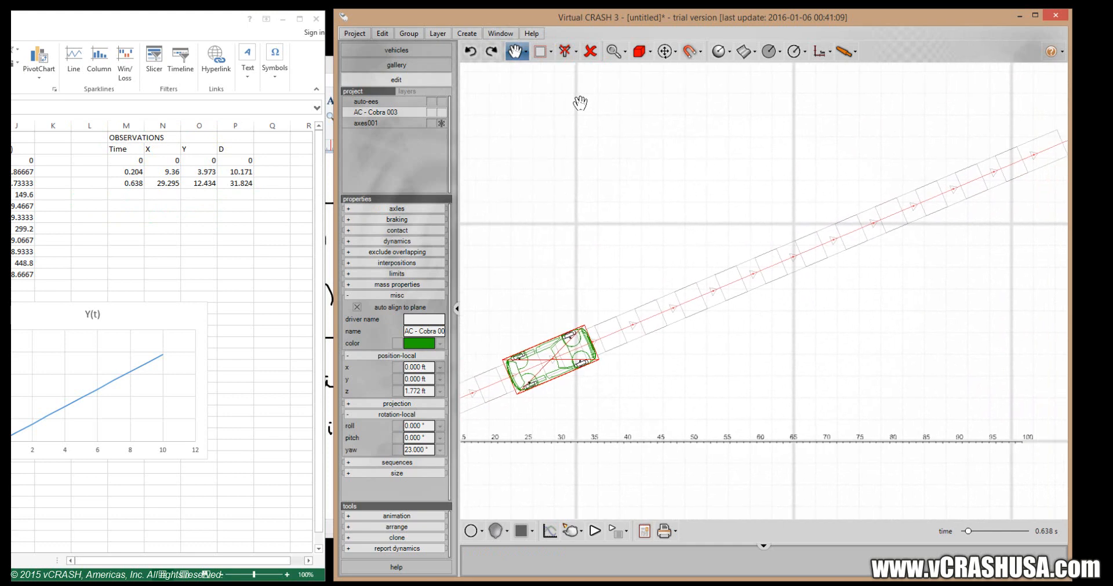
click(526, 51)
click(553, 71)
drag(597, 348, 972, 190)
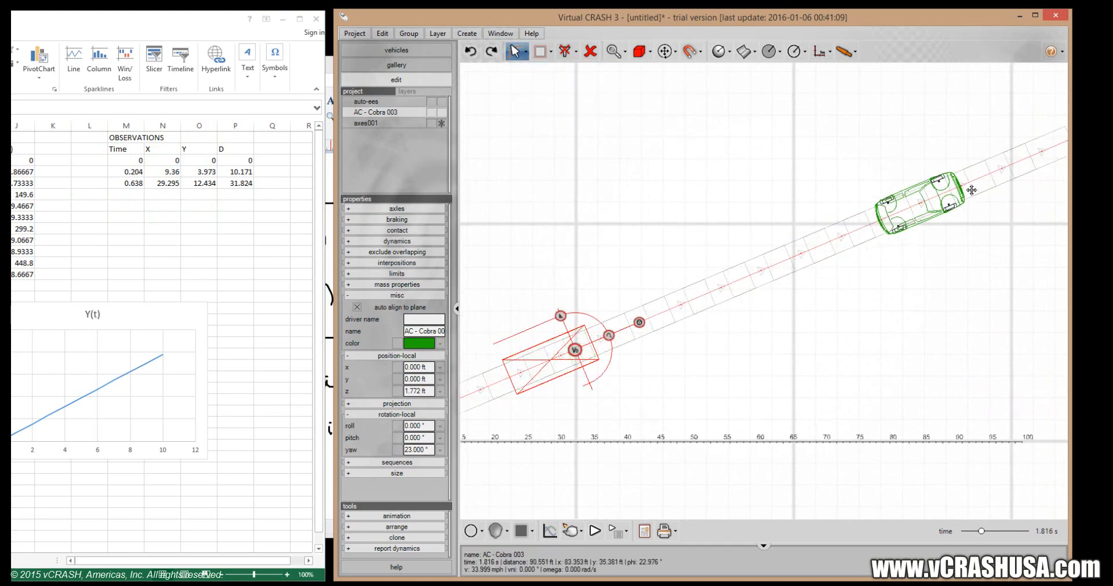
click(963, 190)
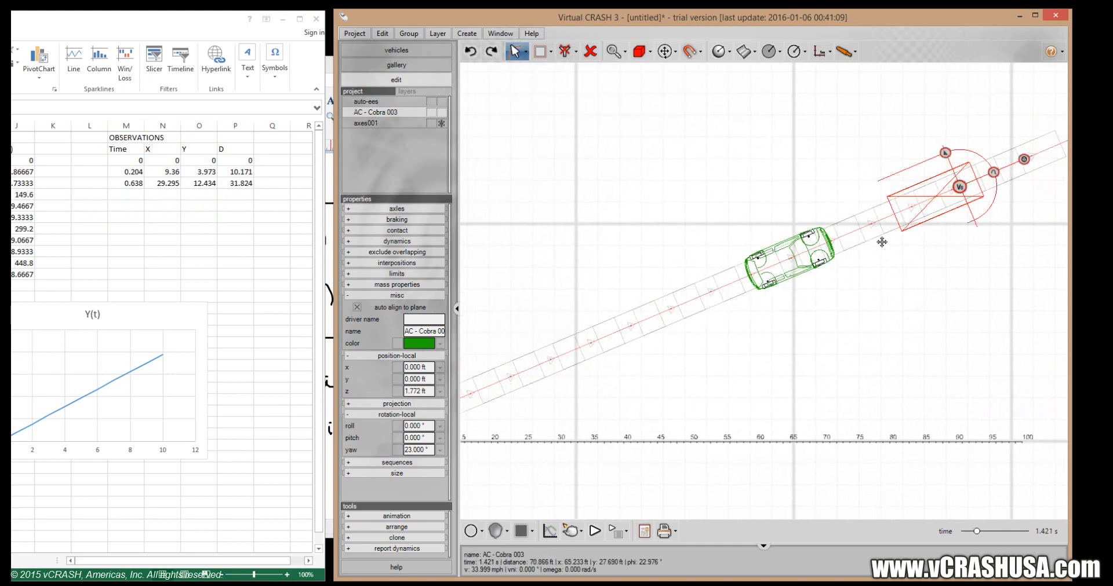
drag(881, 242, 940, 196)
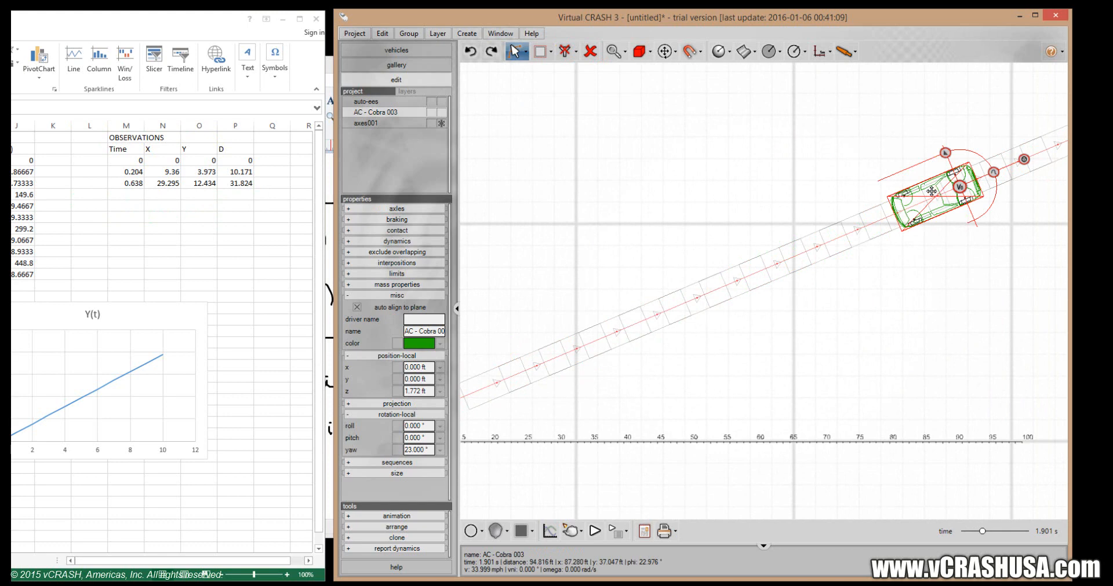
Switch to Excel and enter time 1.901 and X 87.28 in M6:N6 of the OBSERVATIONS table.
click(136, 195)
text(1.9)
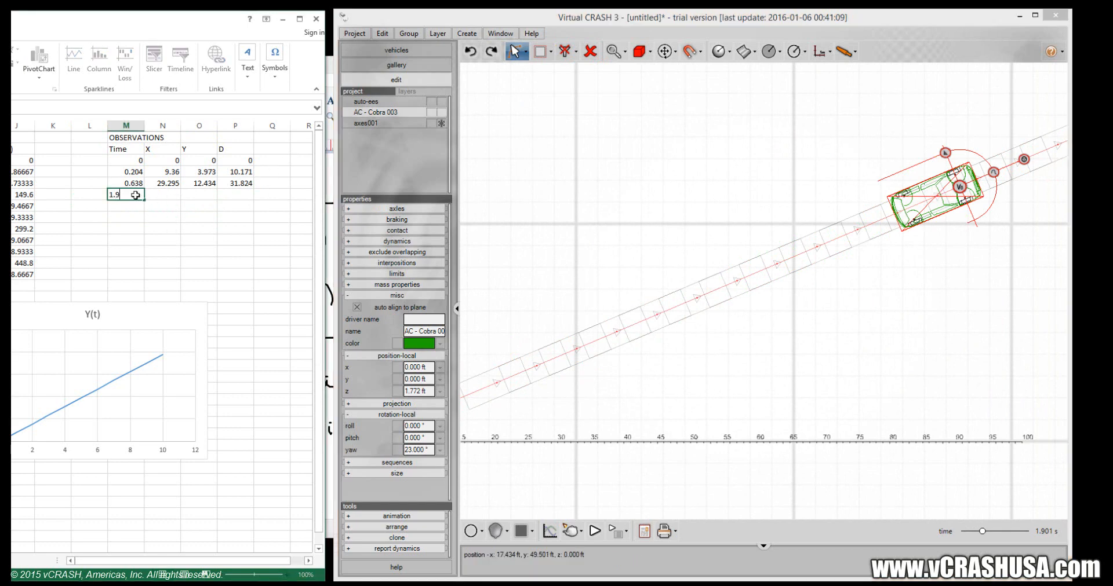
mouse_move(939, 201)
key(Tab)
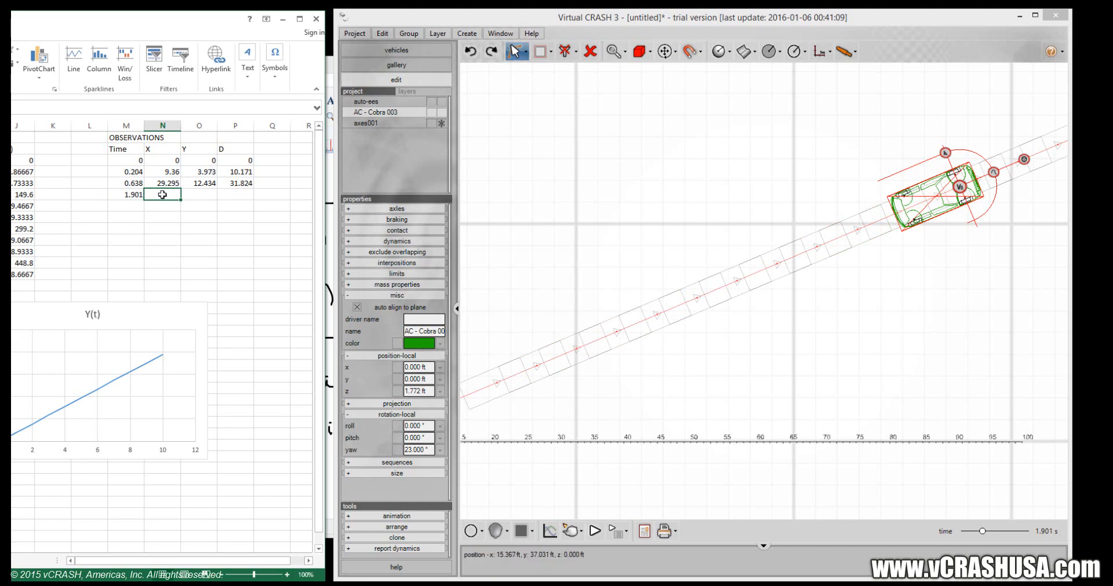
text(87.28)
key(Tab)
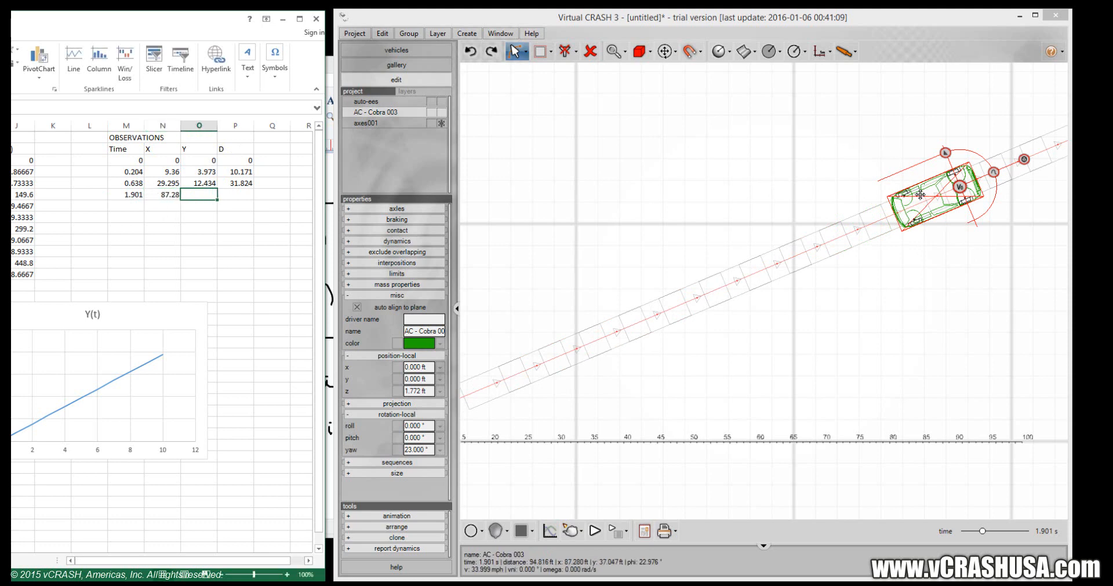
Complete the 1.901 s observation row with Y 37.047 and D 94.816 in O6:P6, and select M7.
text(37)
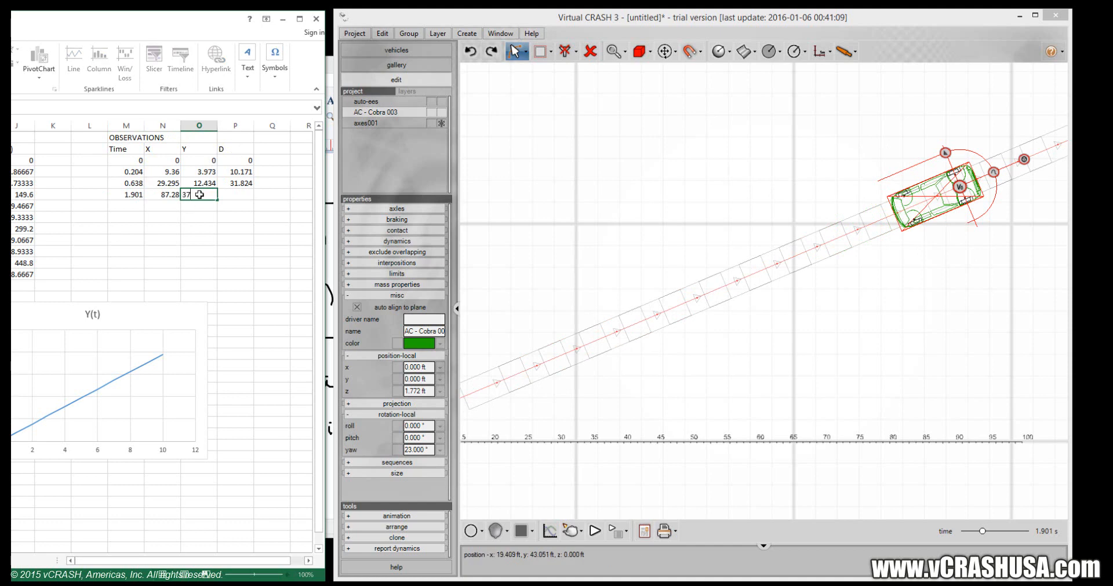
text(.047)
key(Tab)
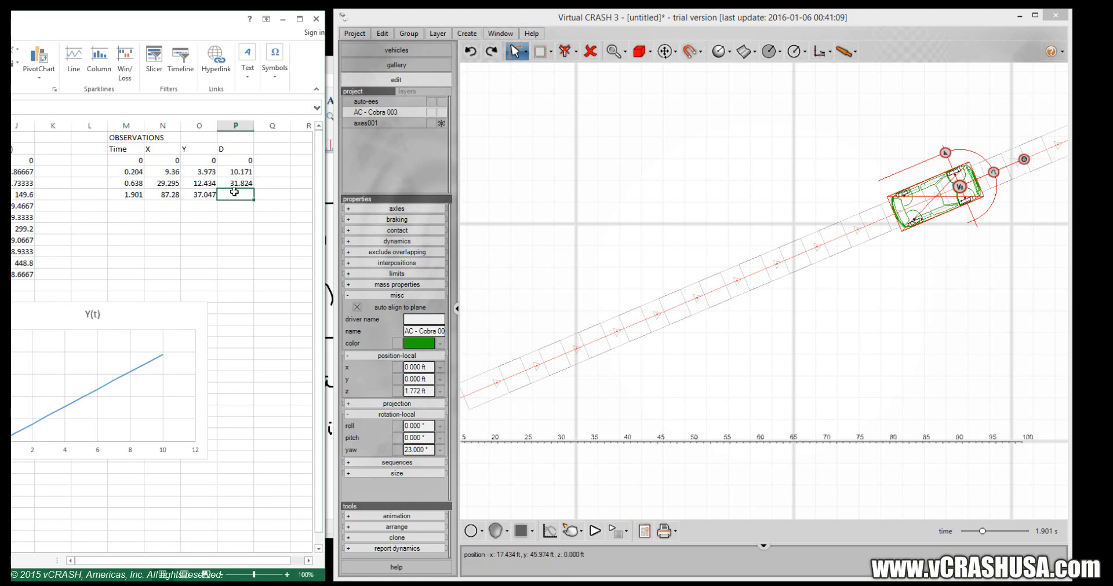
text(94.816)
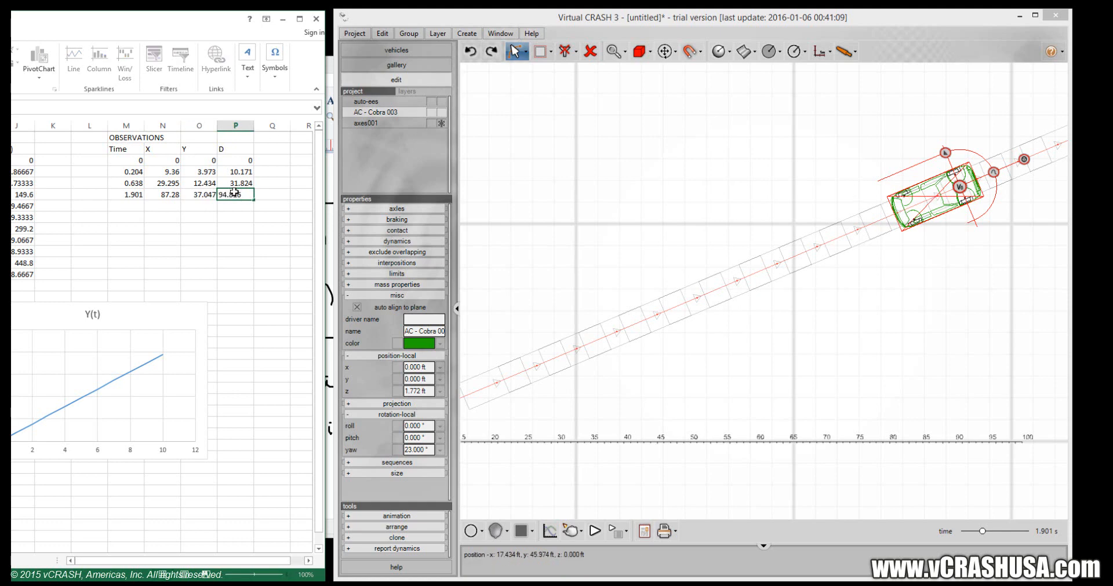
key(Return)
click(127, 208)
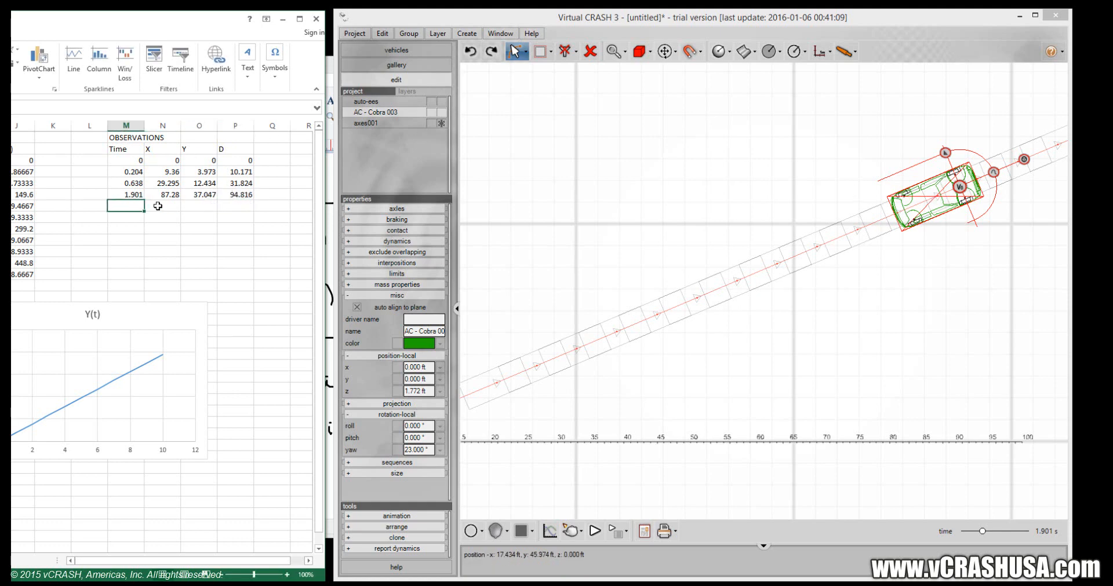
Switch to Virtual CRASH and advance the AC Cobra along its trajectory to 3.803 s.
click(525, 52)
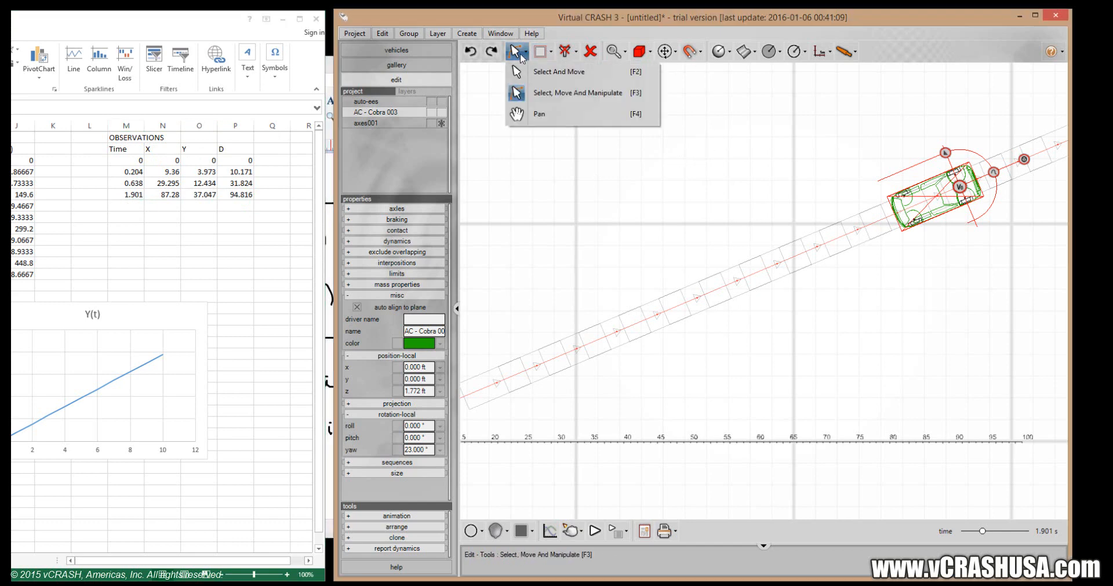
click(541, 113)
drag(904, 115, 773, 193)
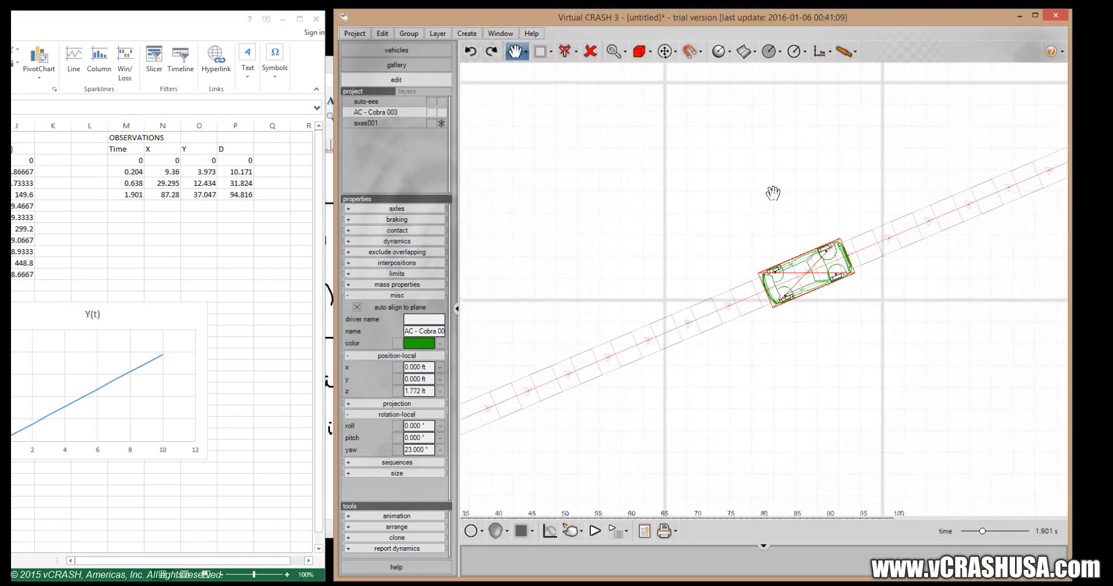
scroll(777, 192, down, 3)
click(525, 52)
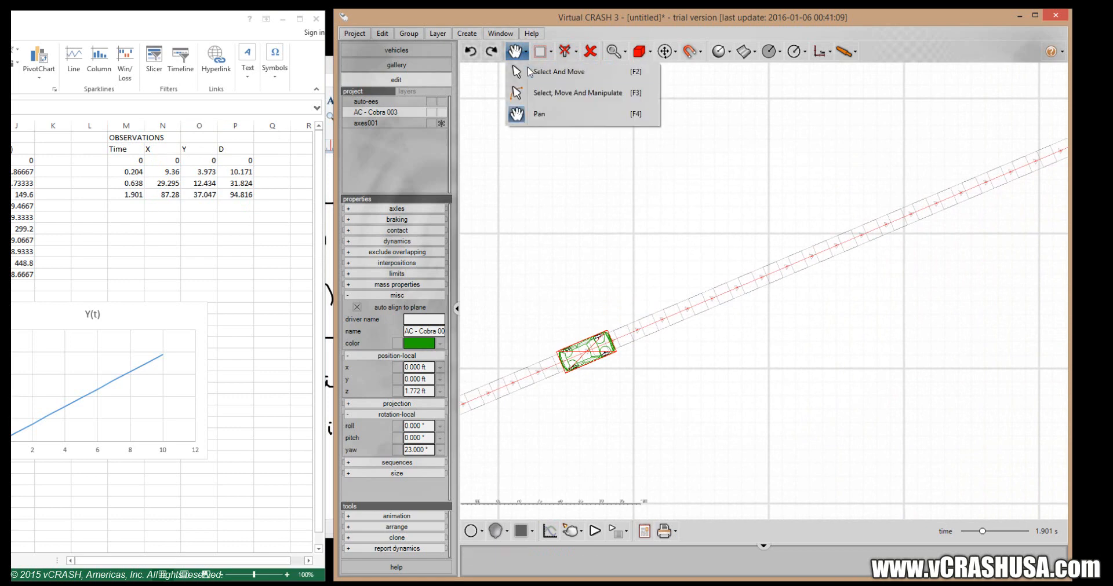
click(545, 92)
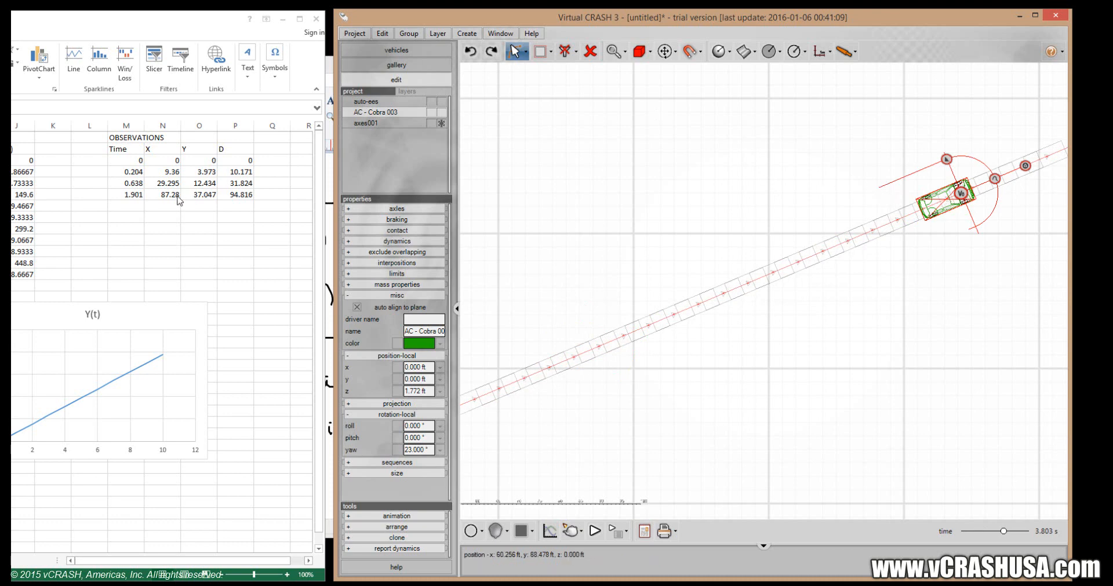
Switch to Excel and enter 3.803 as the observation time in M7.
click(124, 205)
text(3.)
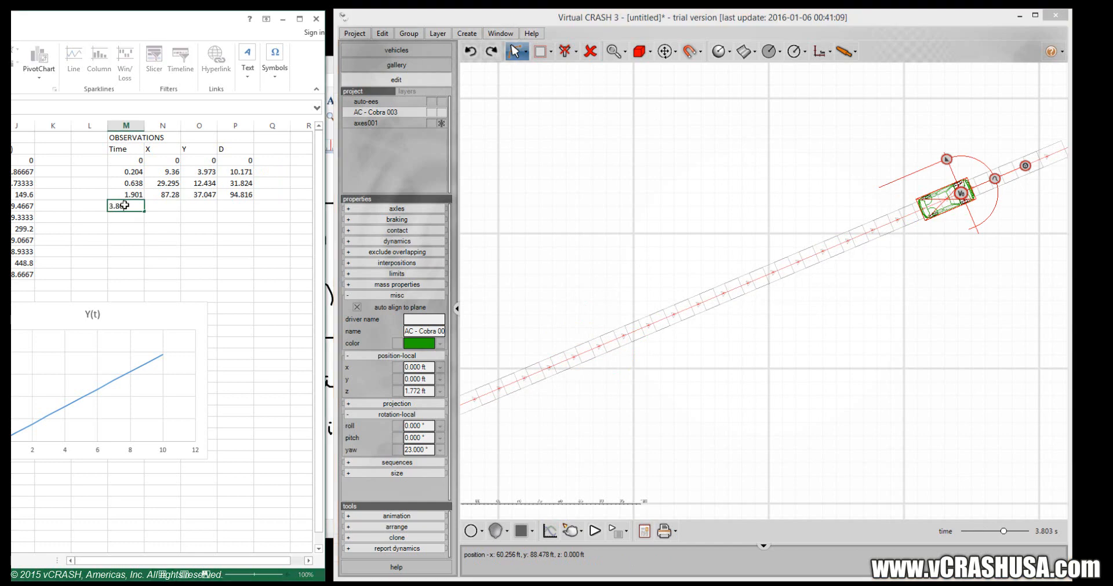
text(803)
key(Tab)
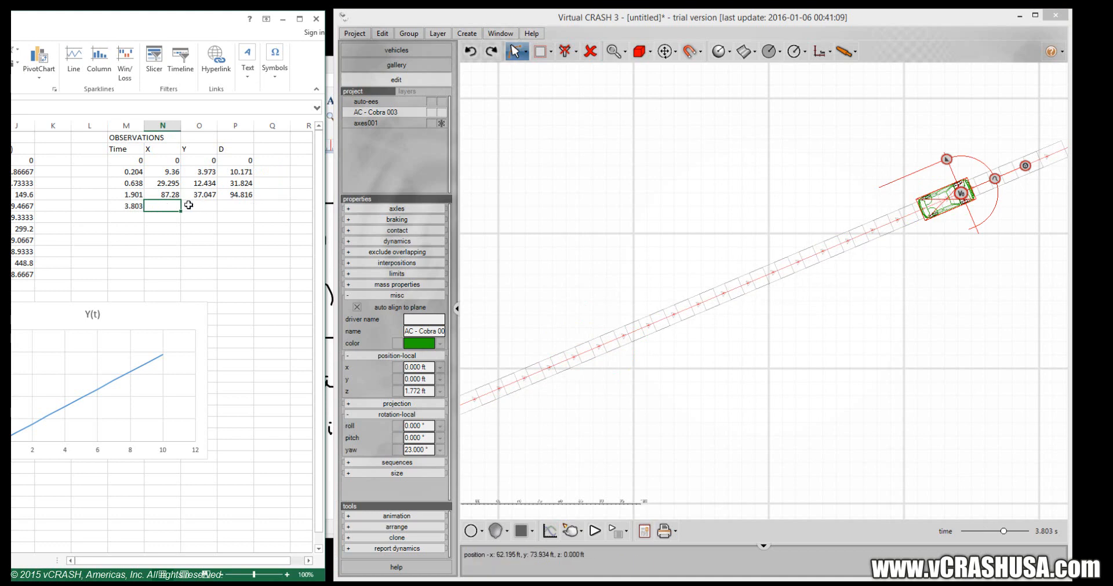
Complete the 3.803 s observation row with X 174.557, Y 74.094 and D 189.633 in N7:P7.
text(174.)
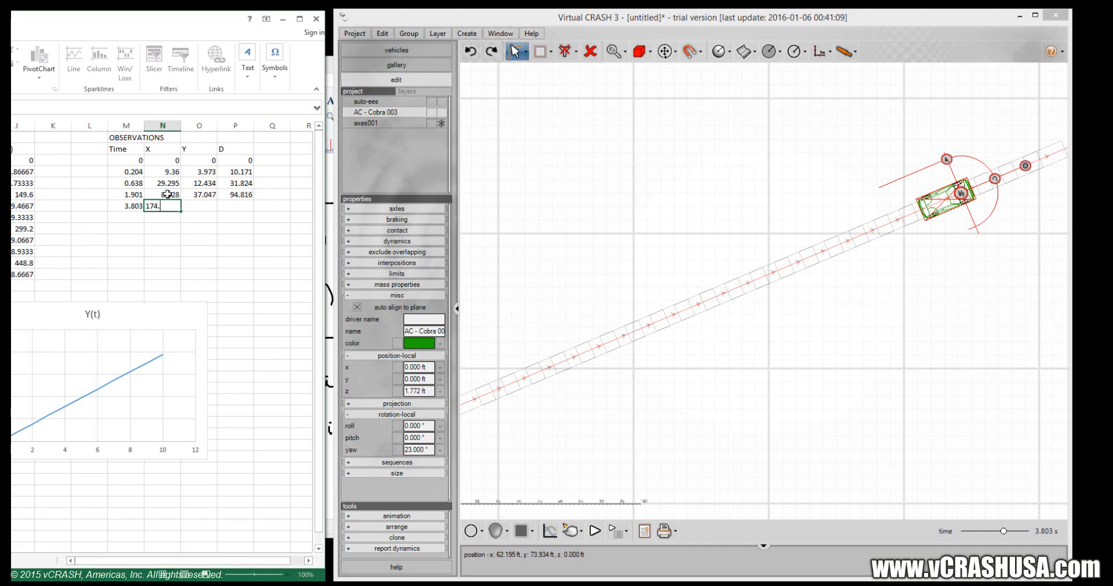
text(557)
key(Tab)
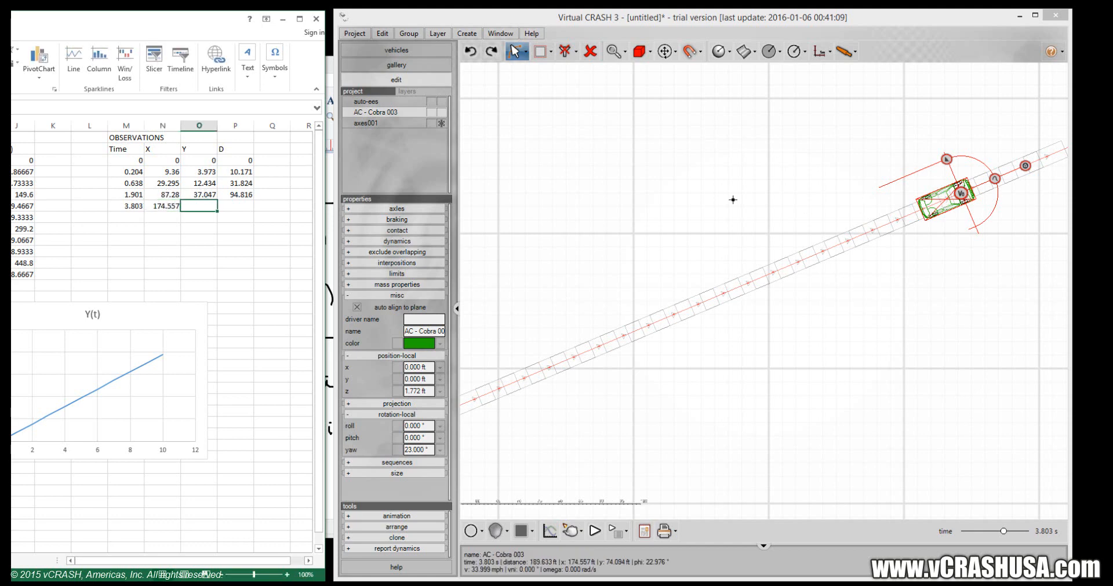
text(74.09)
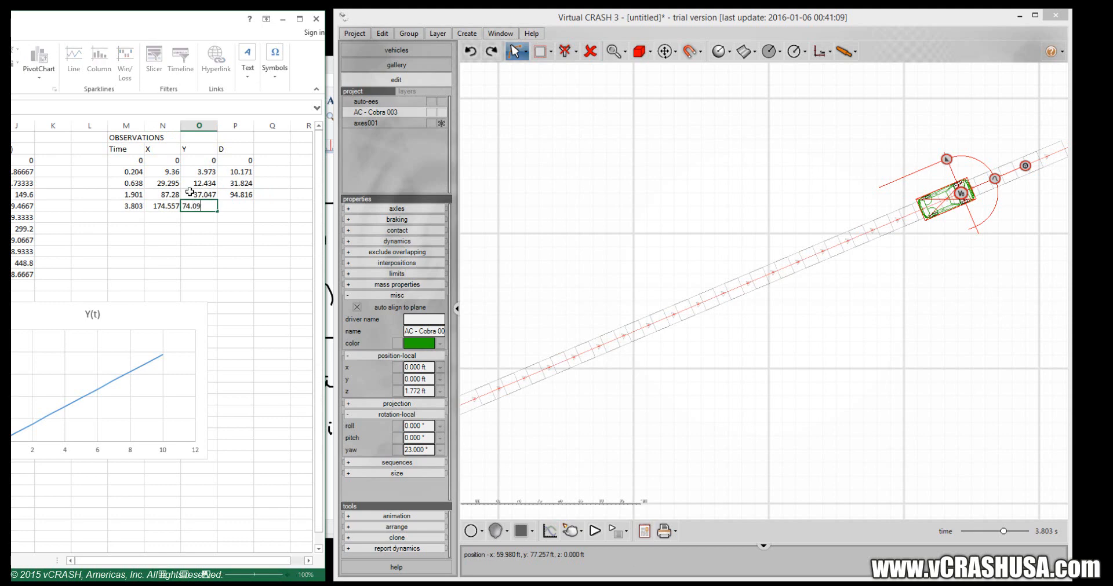
text(4)
key(Tab)
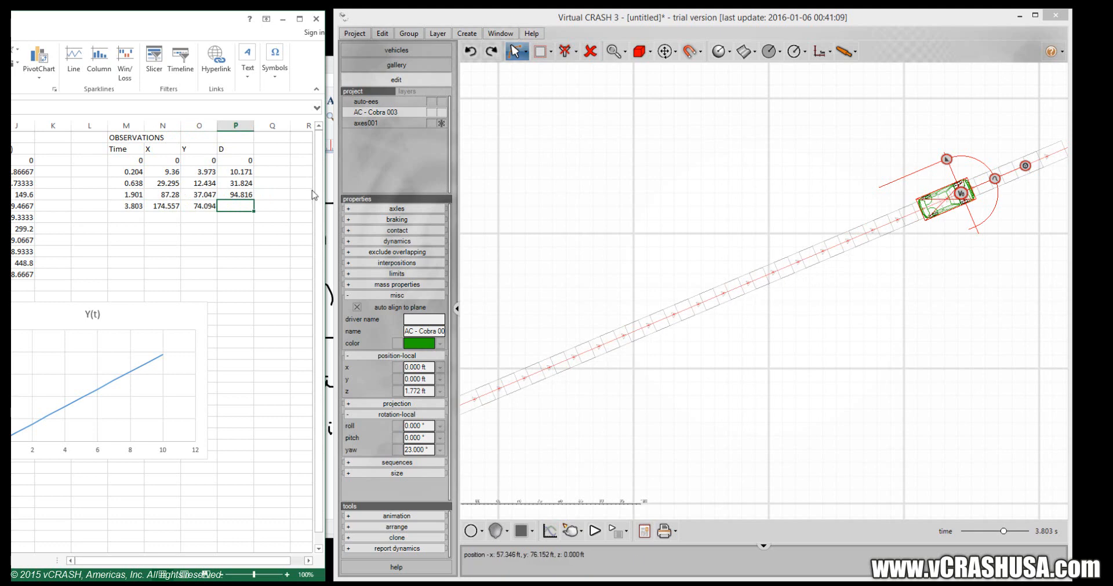
text(189.)
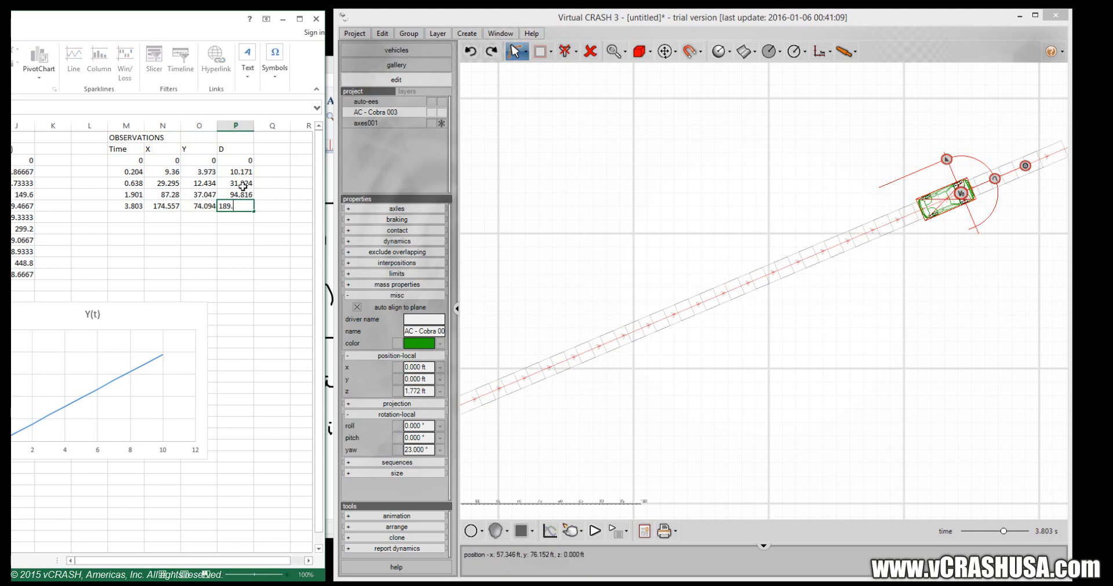
text(633)
key(Return)
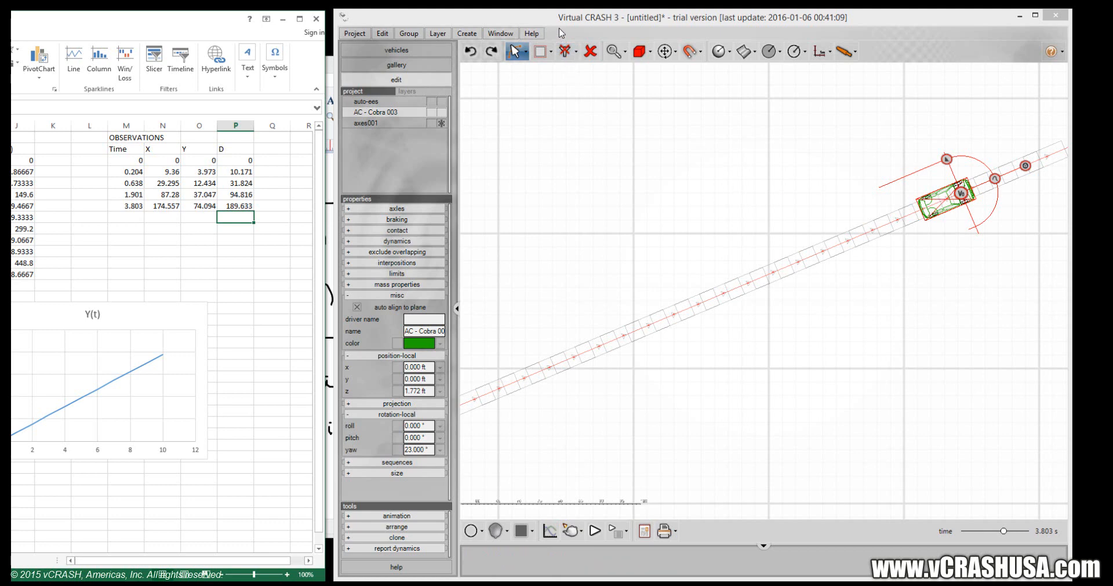
Bring the whole worksheet into view and plot the observed Time and X data in M2:N7 as a marker-only scatter chart.
drag(185, 23, 584, 21)
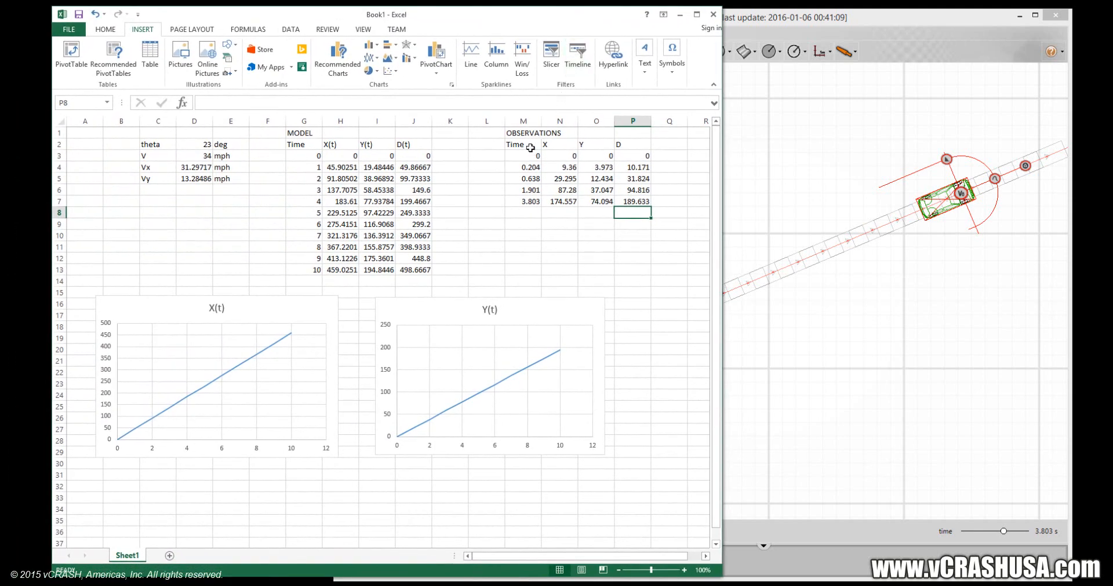
drag(524, 144, 552, 203)
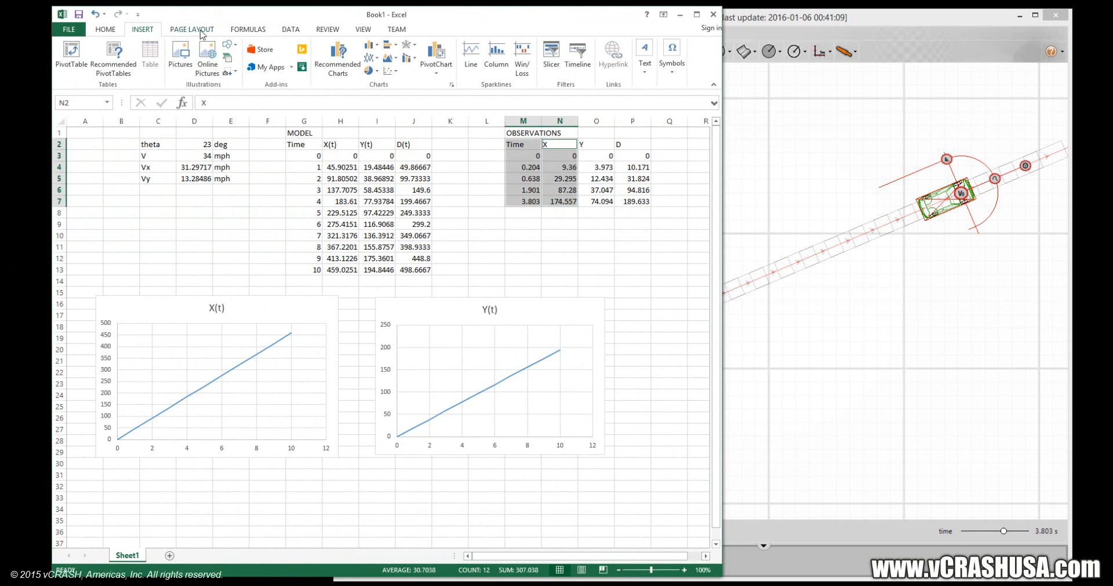
click(389, 72)
click(397, 107)
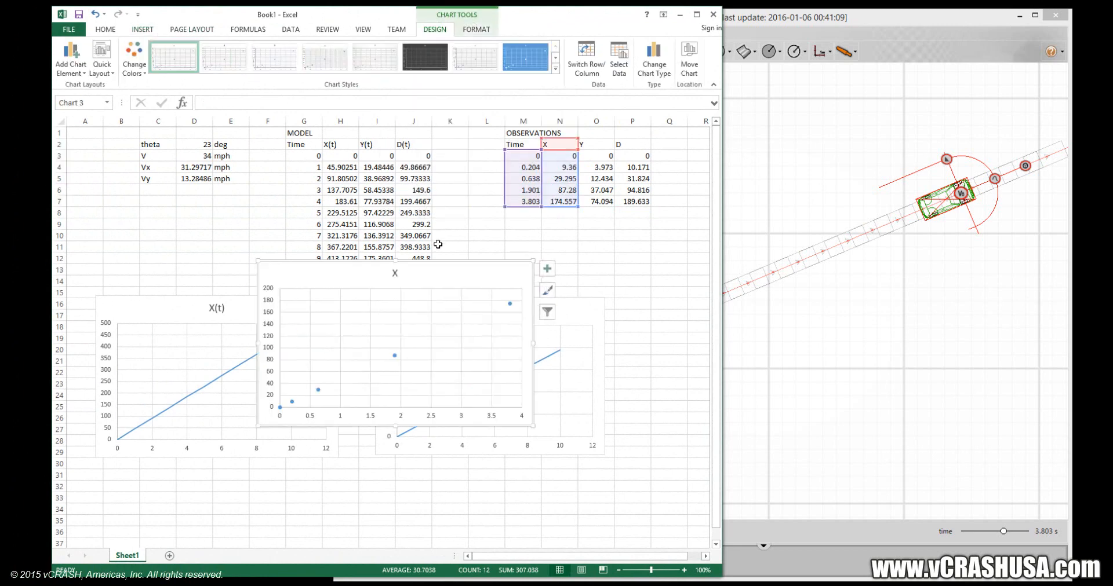
Move the observed X chart aside, copy it, and paste its data into the X(t) model chart.
drag(442, 276, 557, 325)
right_click(556, 325)
key(Escape)
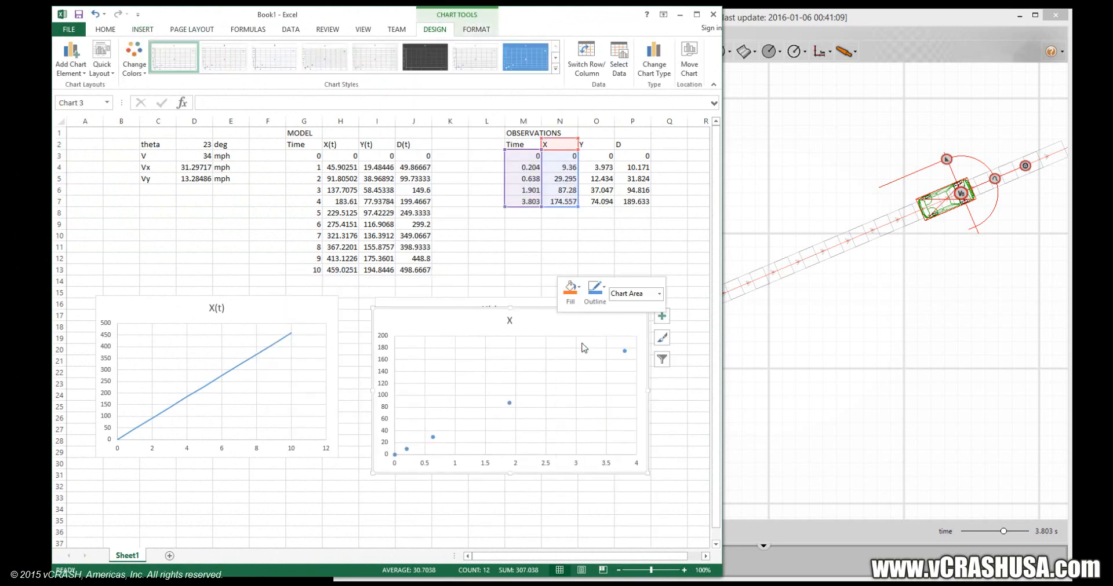
click(253, 309)
right_click(254, 310)
click(271, 354)
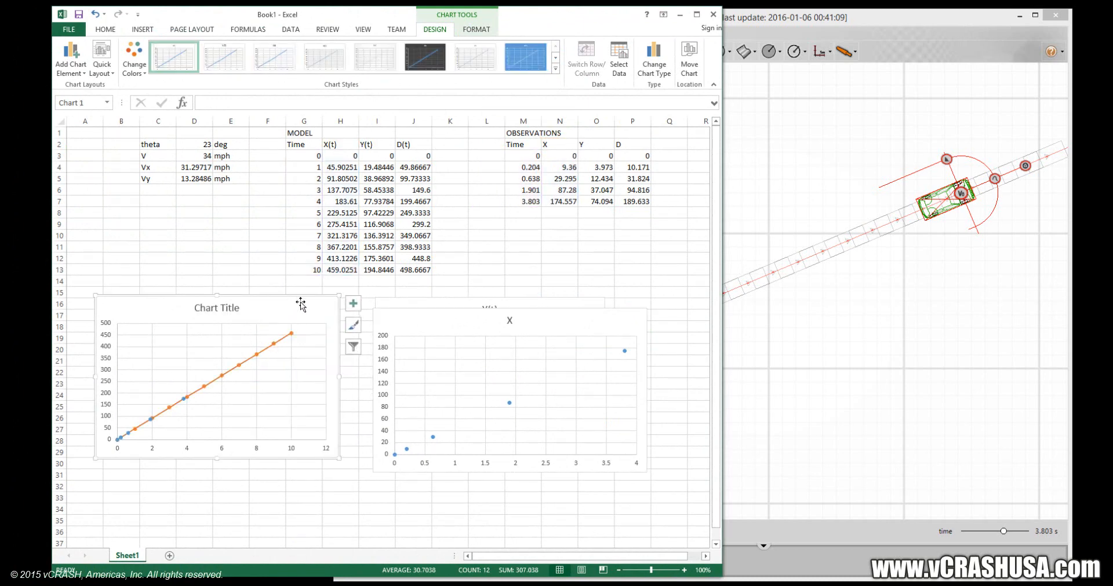
Change the X(t) model series in the combined chart to a scatter with straight lines and no markers.
click(273, 350)
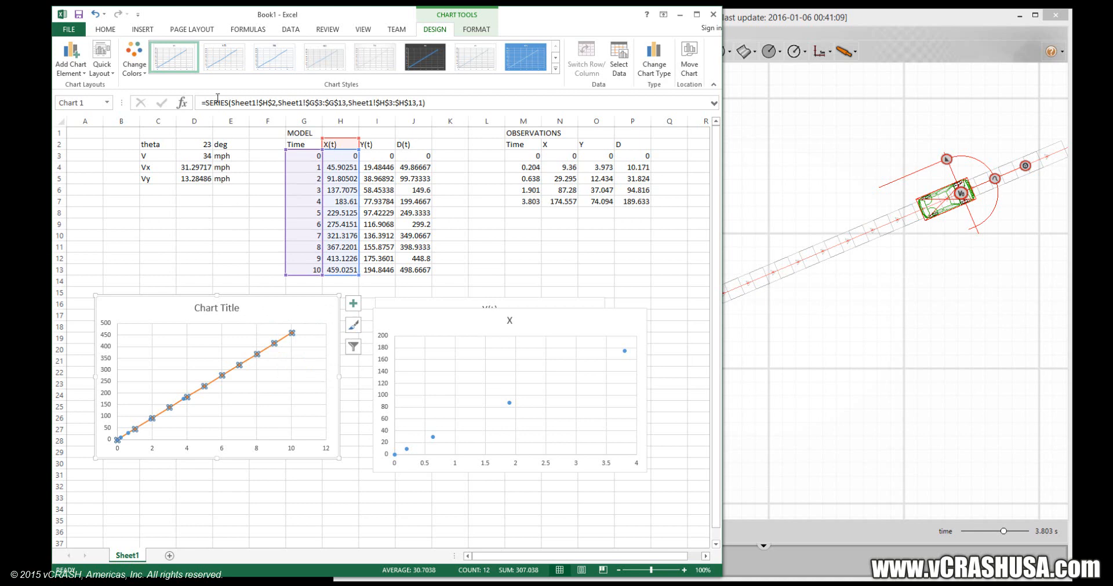
click(136, 30)
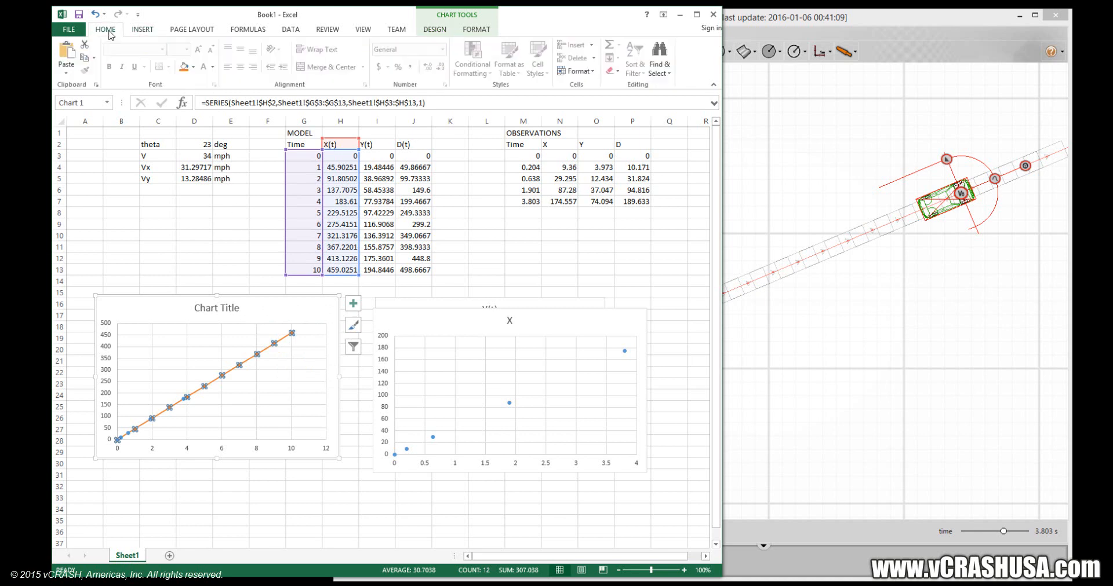
click(389, 58)
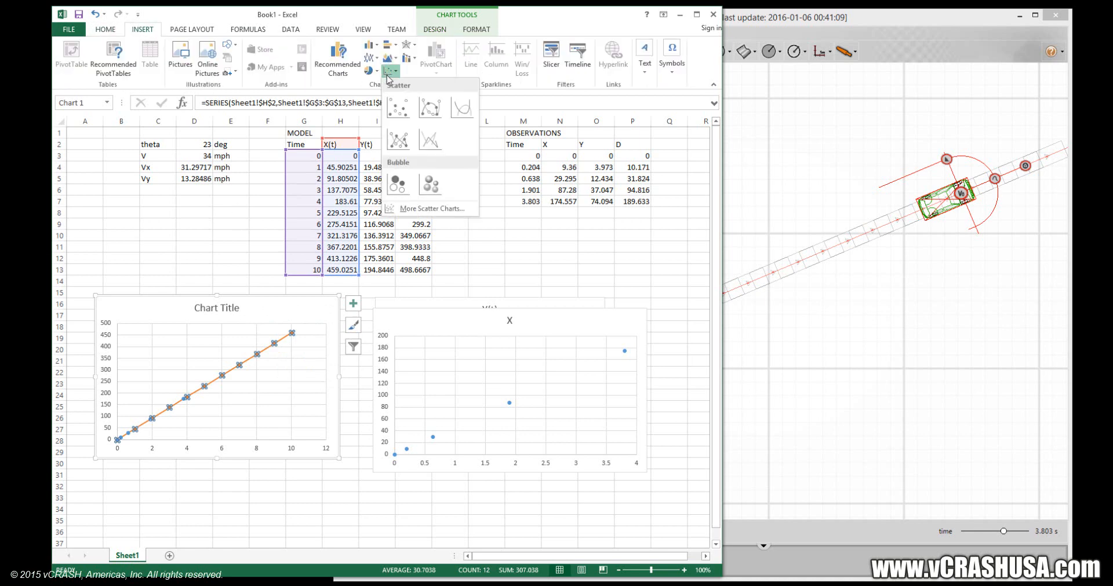
click(427, 144)
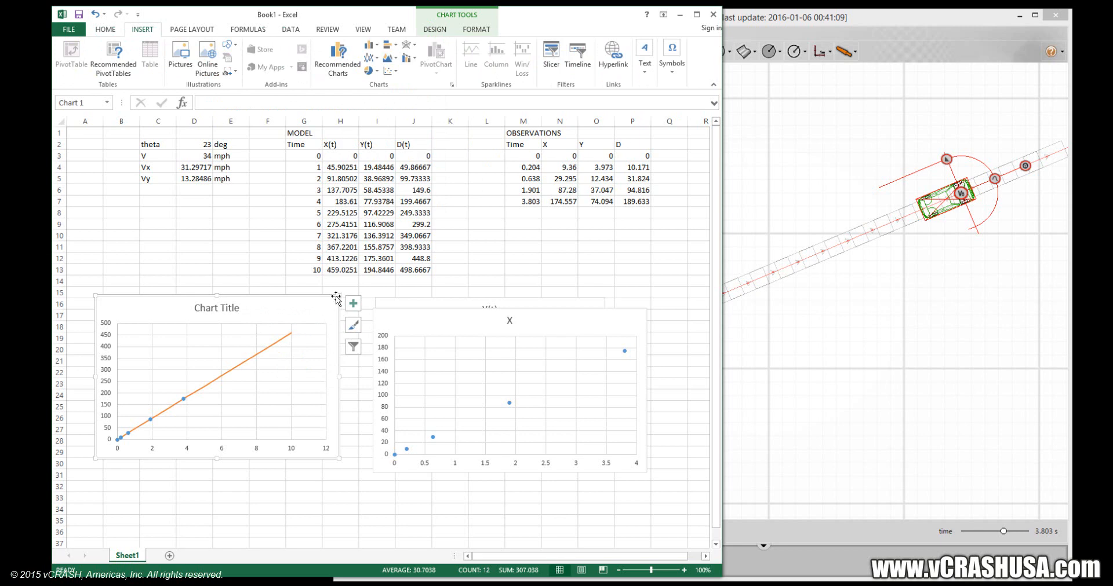
Resize the combined X chart and place it below the data tables, with the observed X chart beside it.
drag(338, 296, 356, 201)
drag(429, 172, 430, 172)
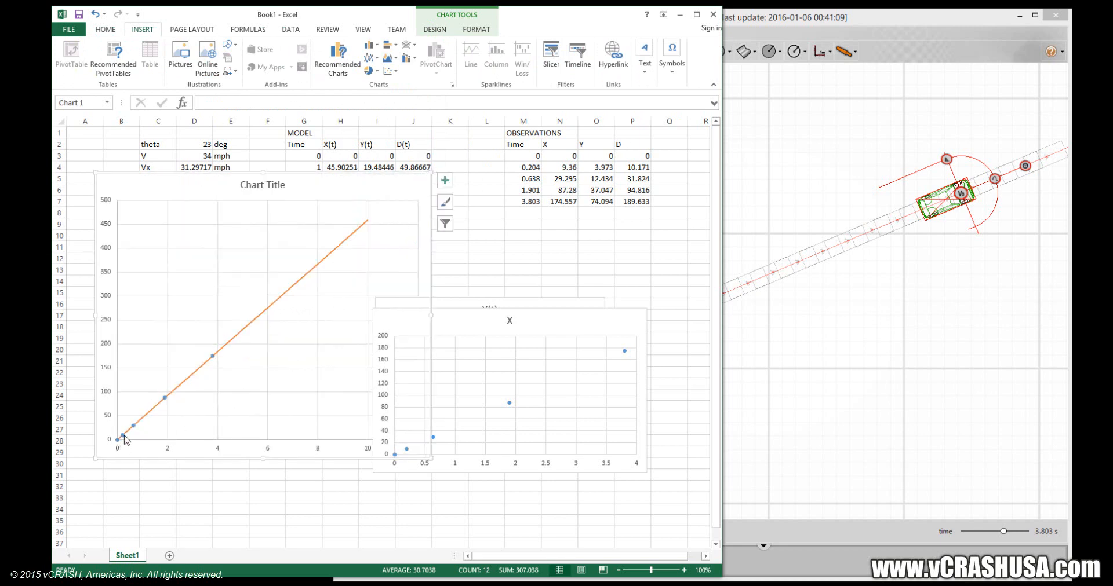
mouse_move(131, 432)
drag(431, 172, 373, 232)
drag(293, 245, 263, 281)
drag(414, 314, 390, 324)
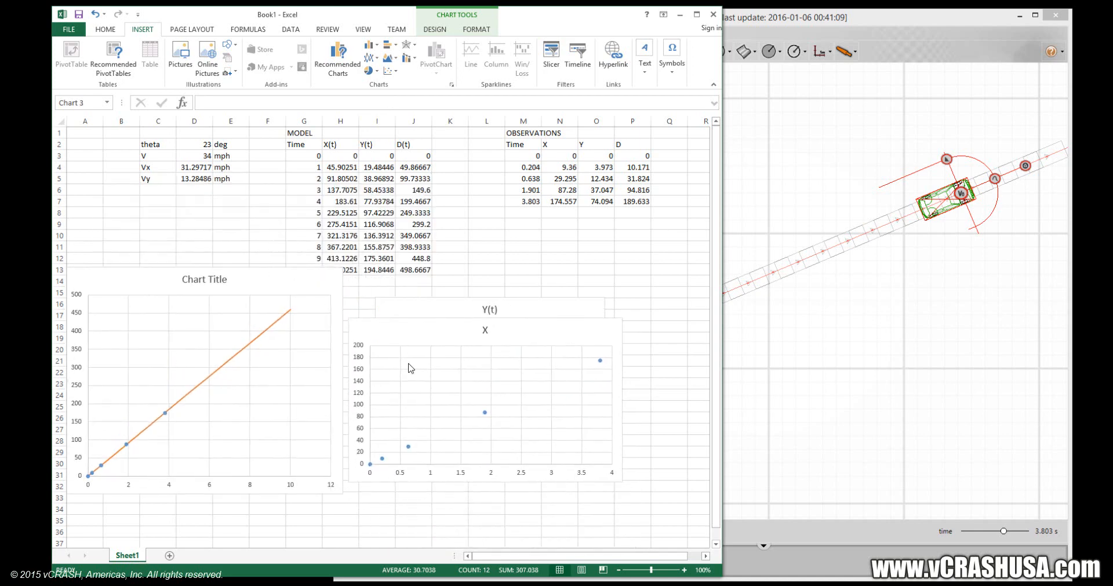
Add a linear trendline to the observed X series, then reposition and enlarge its chart.
click(411, 368)
right_click(485, 414)
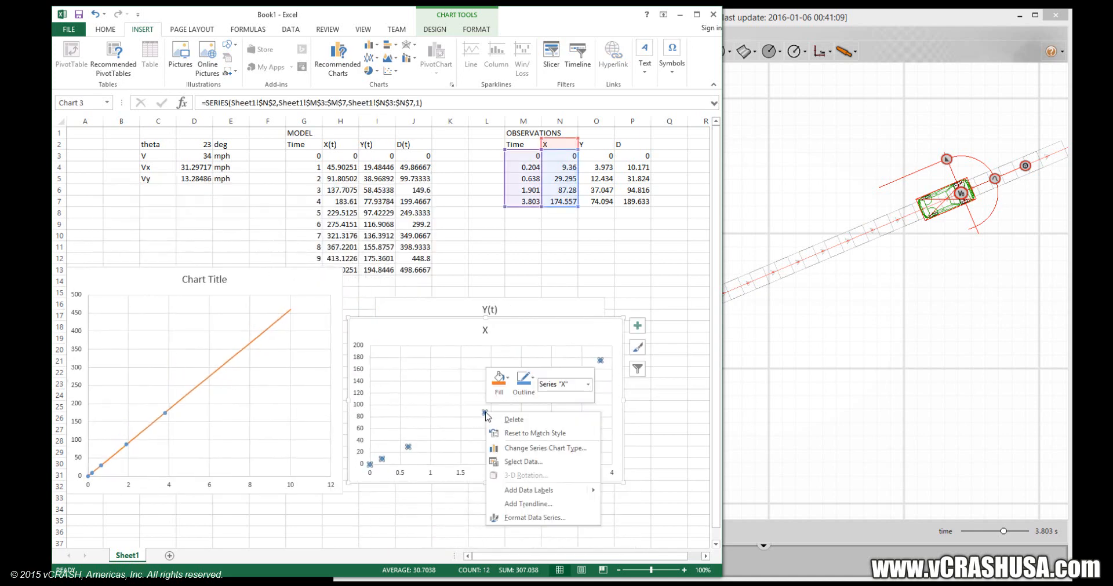
click(525, 505)
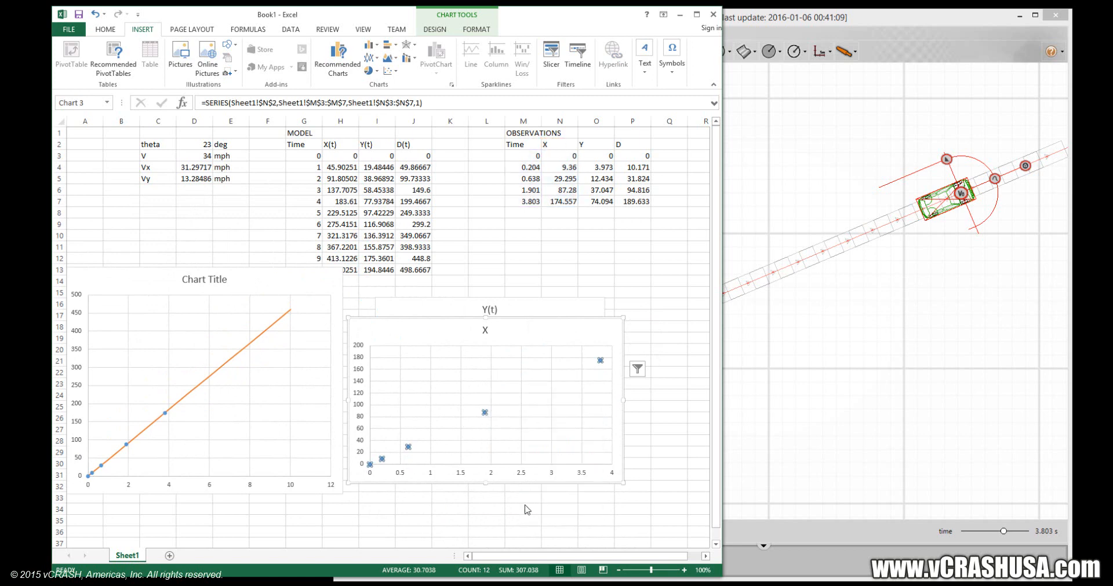
drag(457, 327, 216, 277)
drag(385, 446, 403, 497)
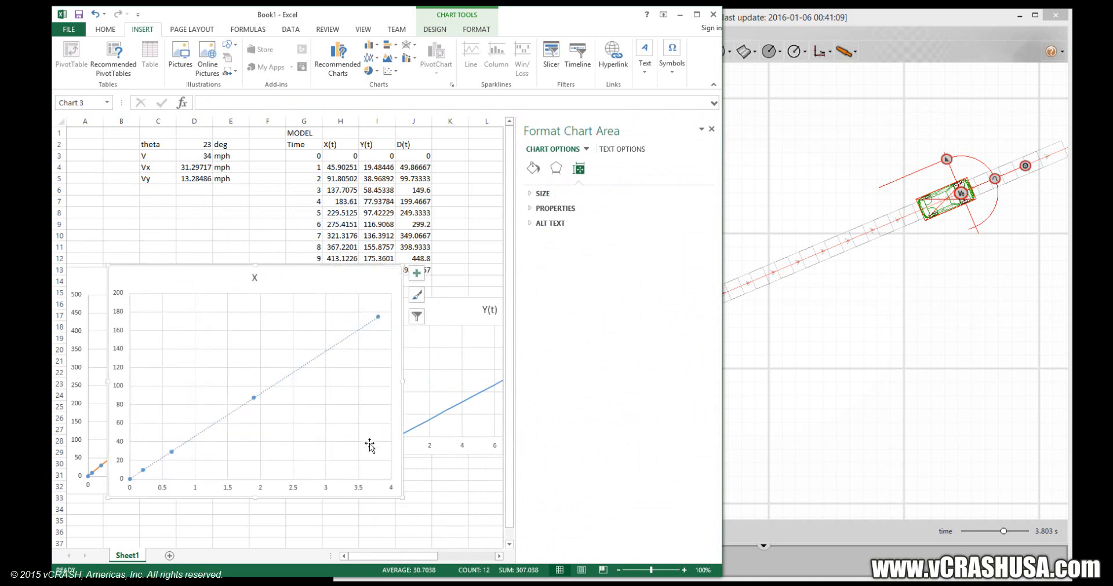
Set the observed X trendline's intercept to 0.0, display its equation and R-squared value, and shift the label clear of the data.
click(348, 339)
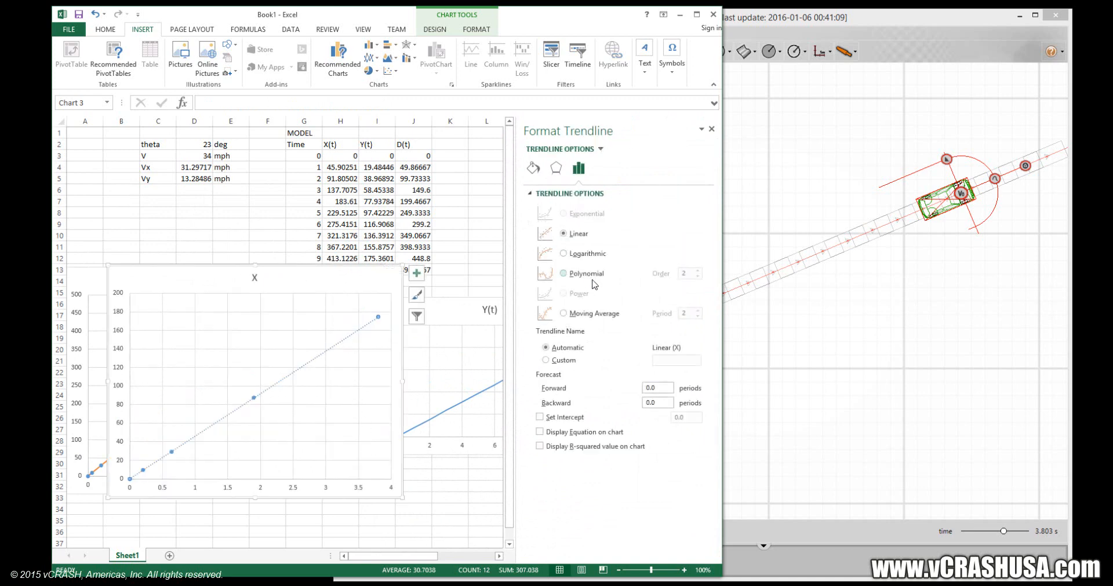
click(584, 417)
click(601, 436)
click(602, 447)
click(367, 323)
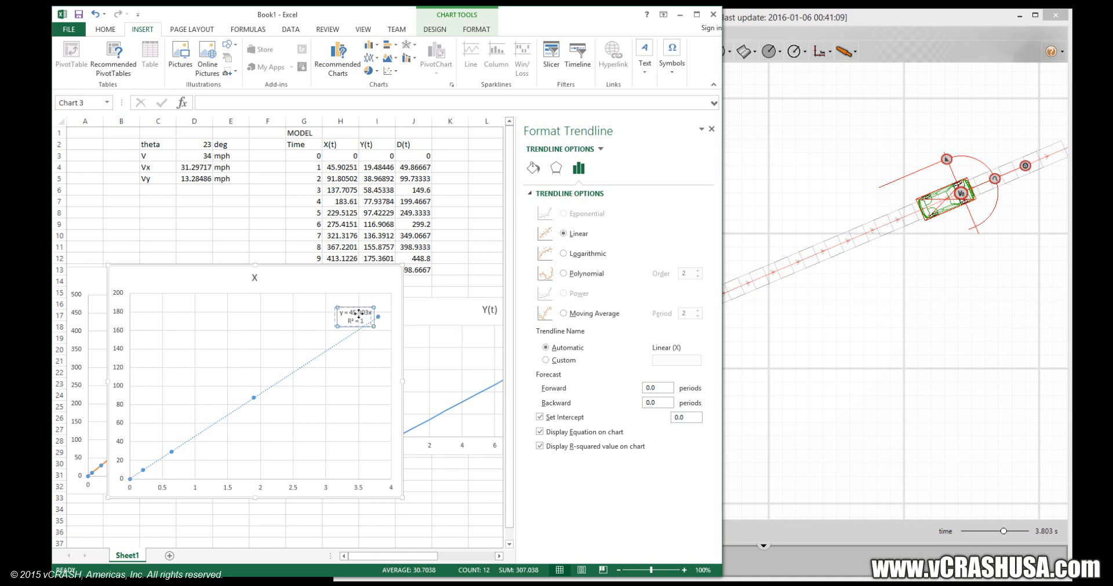
drag(367, 322, 361, 323)
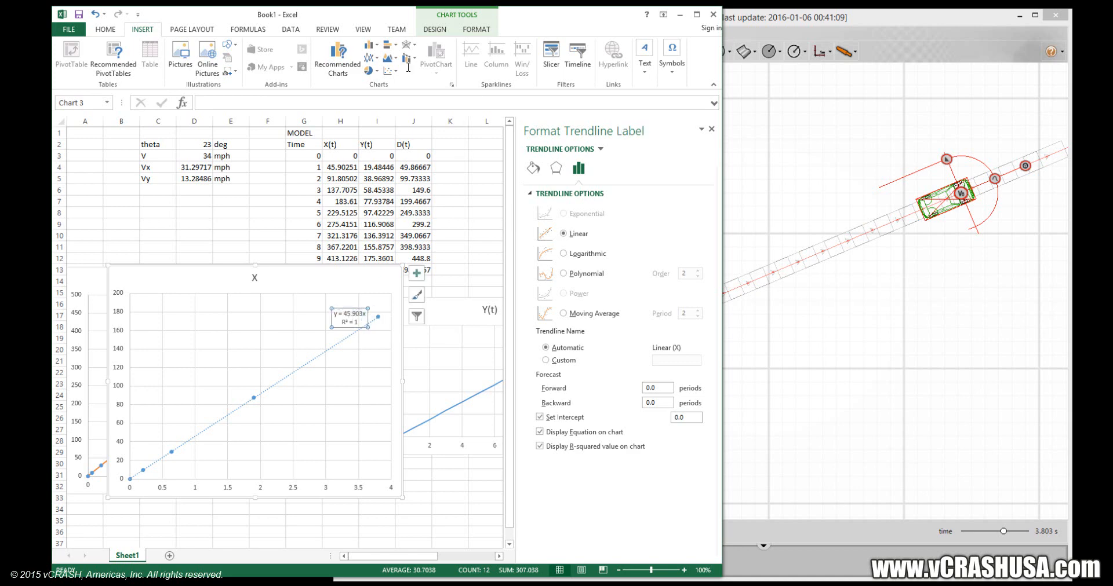
Enter a formula in B4 that converts the Vx value in D4 from mph to feet per second.
click(189, 201)
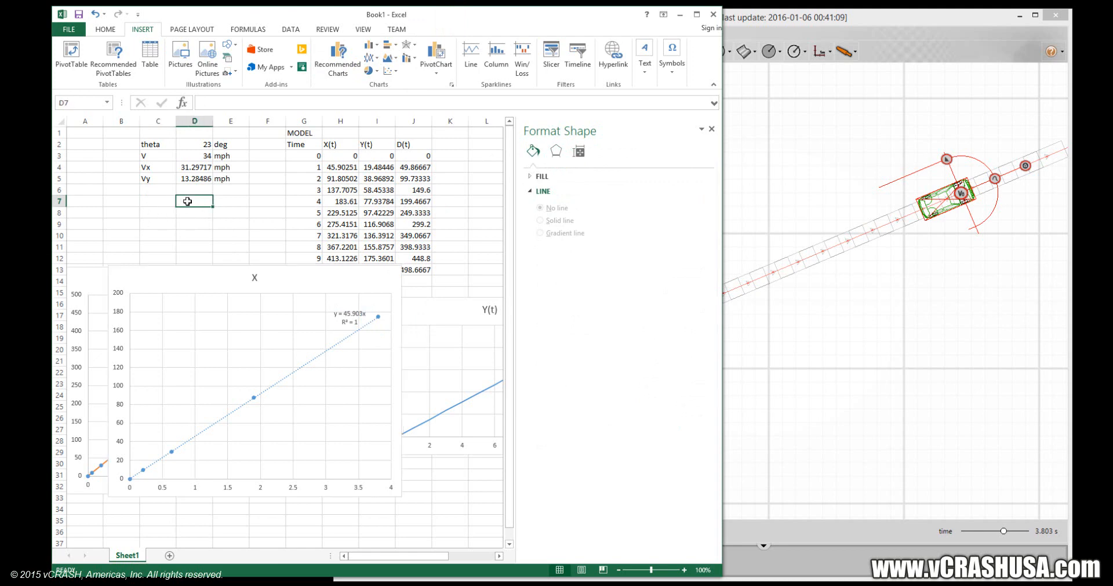
key(Up)
key(Right)
key(Up)
key(Right)
key(Right)
key(Up)
key(Left)
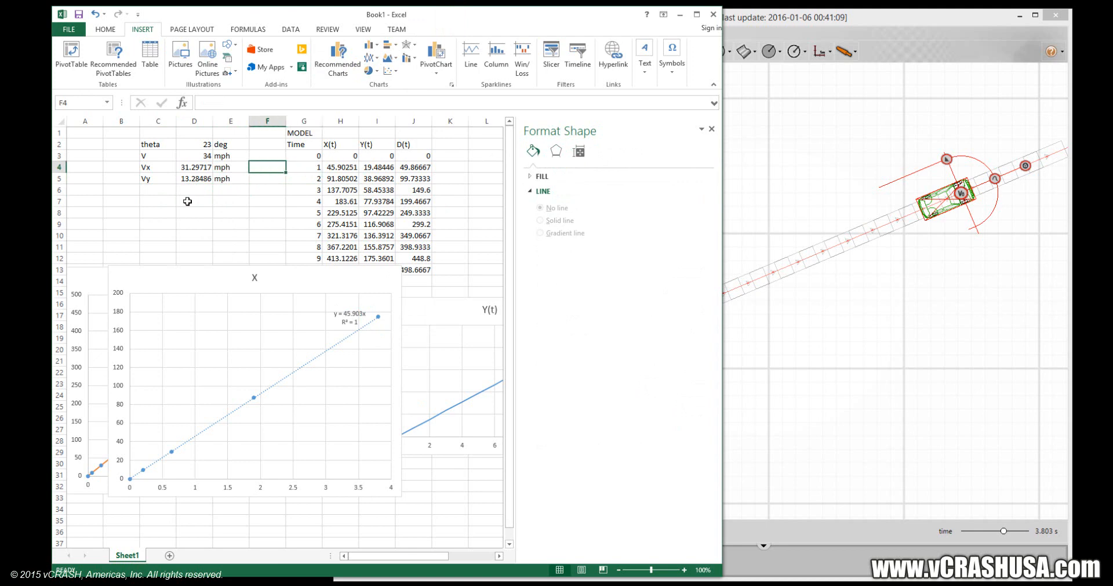
key(Left)
key(Left)
key(Left)
key(Left)
text(=)
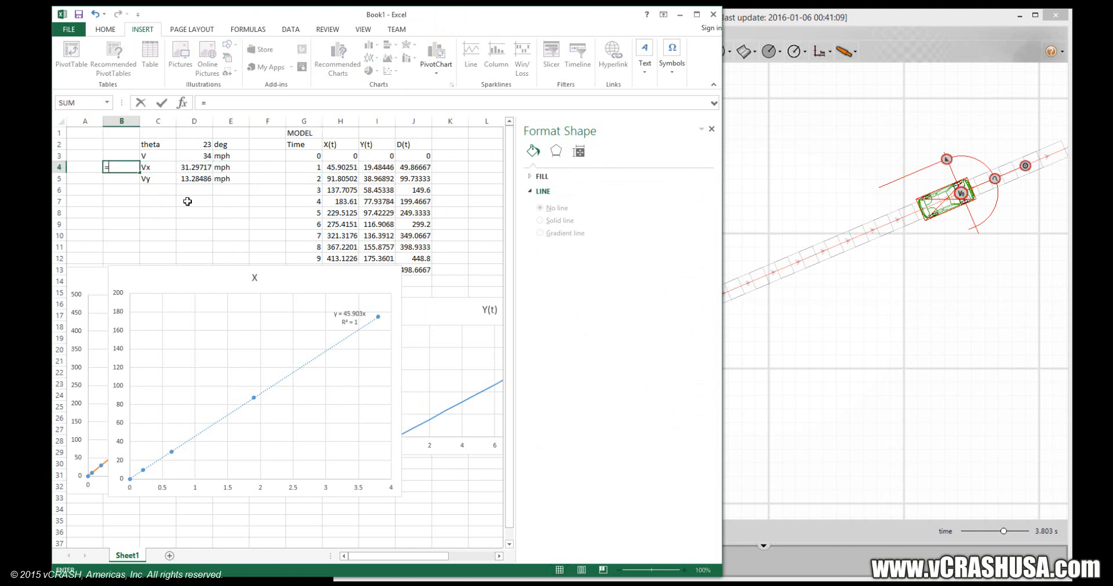
click(201, 167)
text(*44/30)
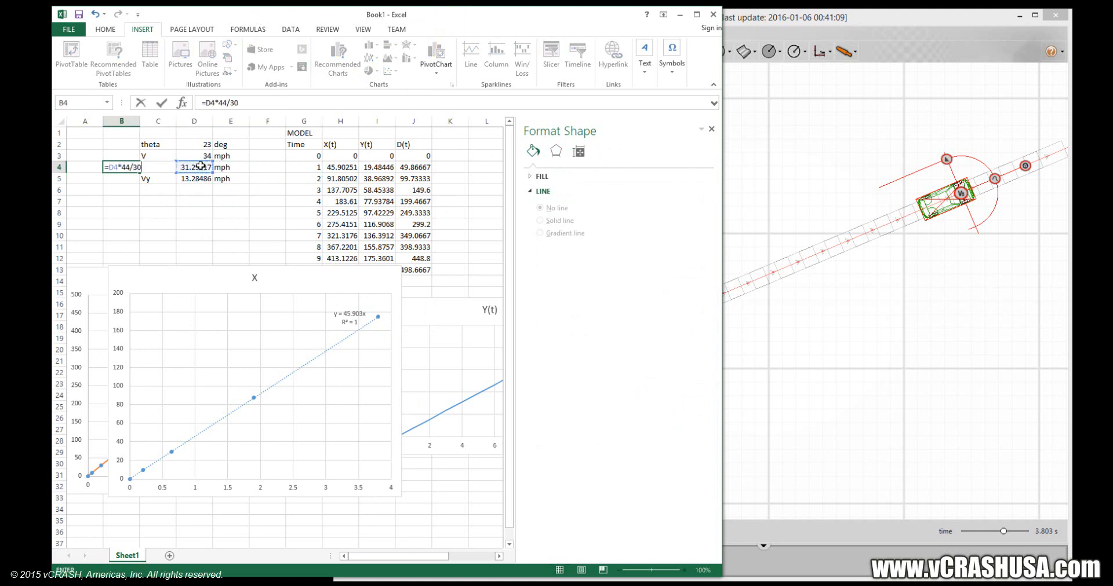
key(Return)
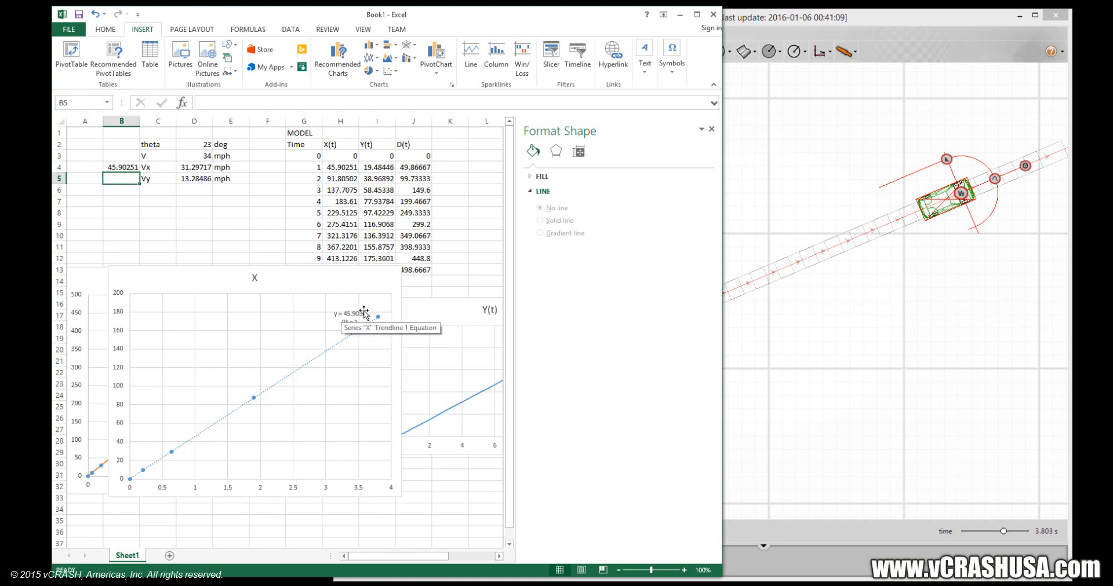
Move the observed X chart below the others, and plot observed Y against Time from M2:M7 and O2:O7 as a marker-only scatter chart.
click(712, 130)
drag(315, 269, 515, 518)
click(518, 144)
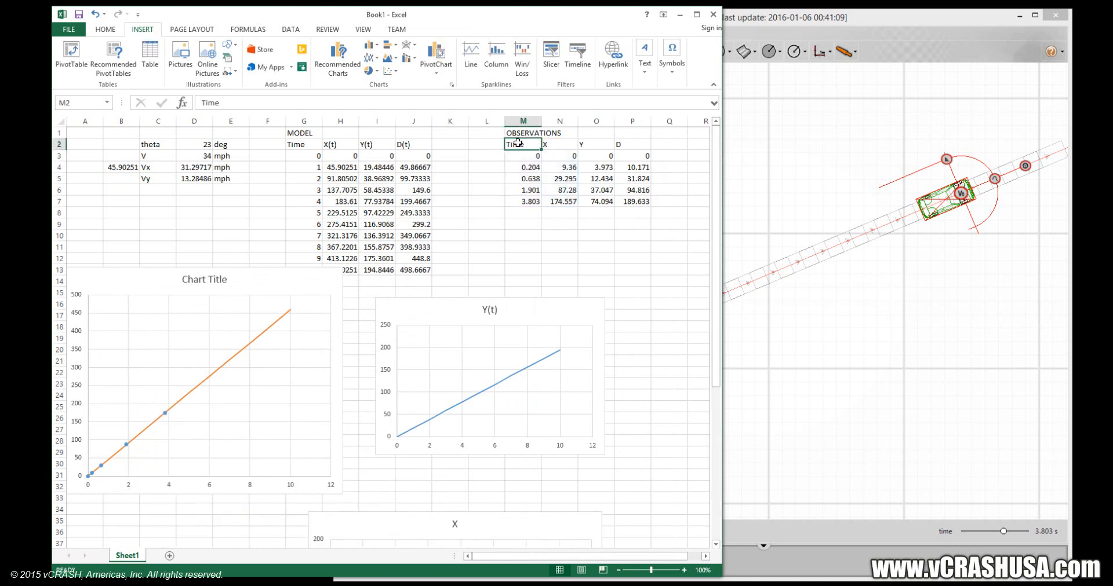
drag(517, 144, 524, 200)
ctrl+click(588, 144)
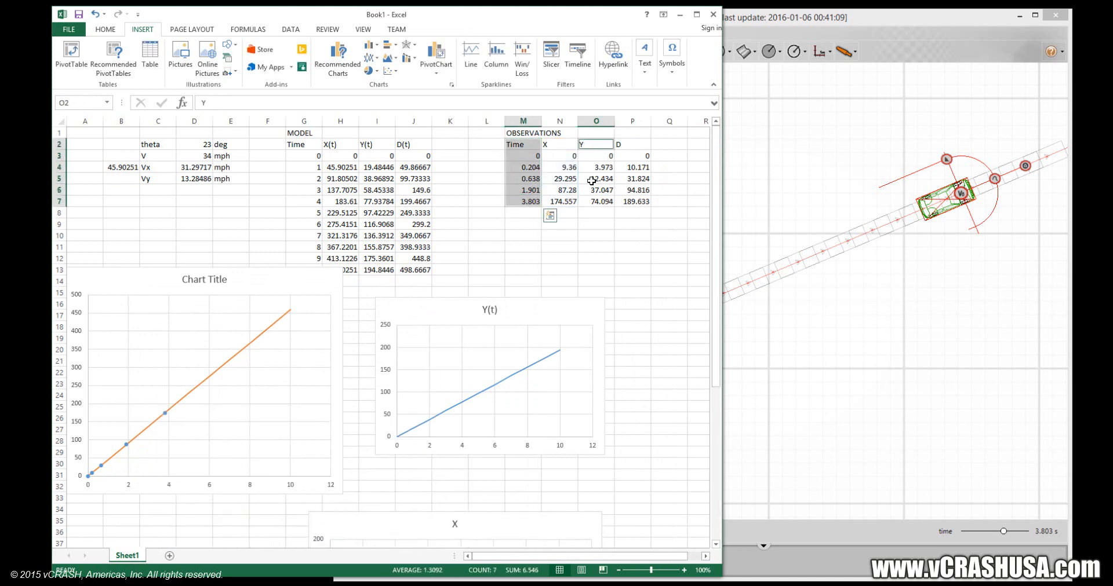
ctrl+drag(591, 180, 594, 200)
click(391, 72)
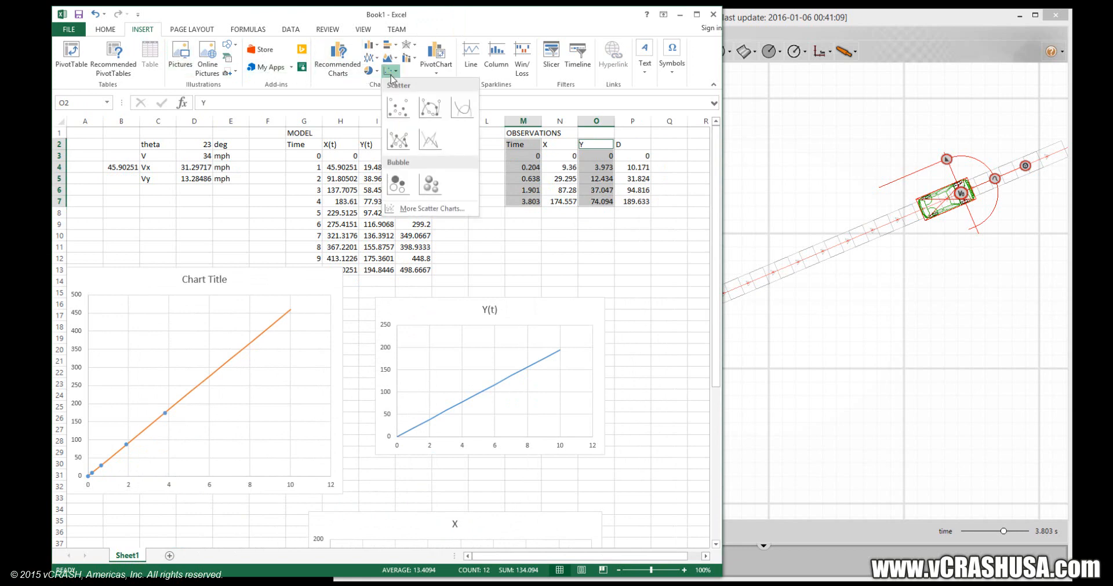
click(397, 108)
Copy the observed Y chart, move it below the others, and paste its data into the Y(t) model chart.
drag(428, 272, 439, 204)
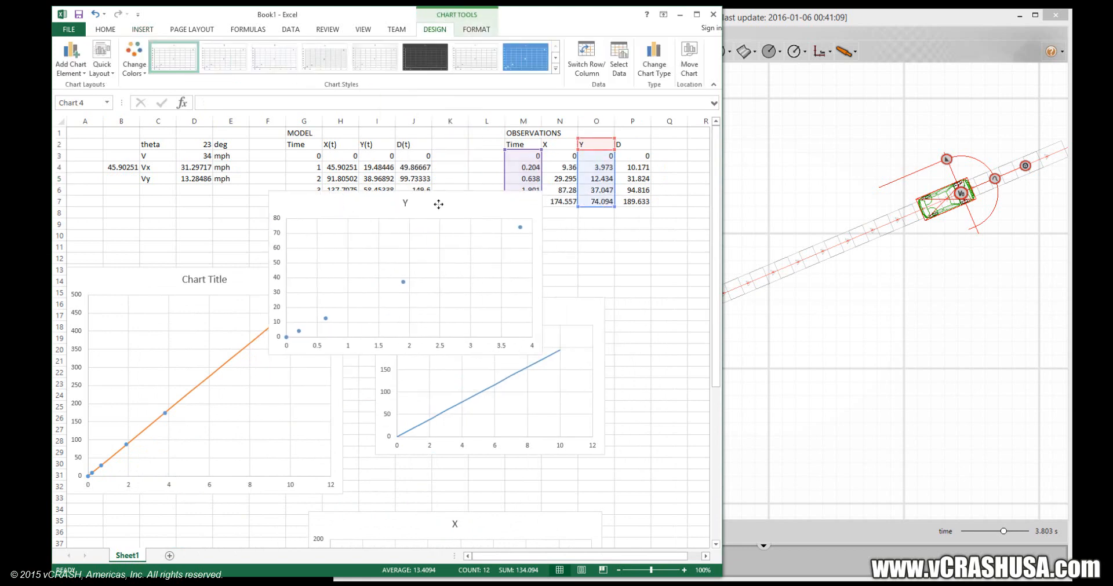
right_click(452, 204)
click(475, 226)
drag(352, 201, 590, 523)
click(532, 310)
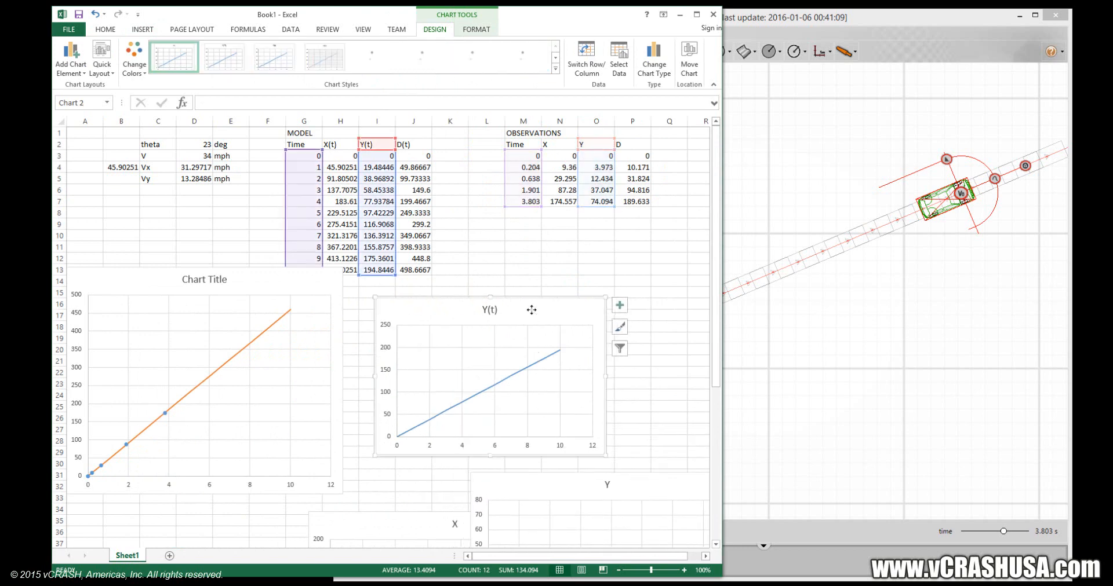
right_click(531, 310)
click(545, 363)
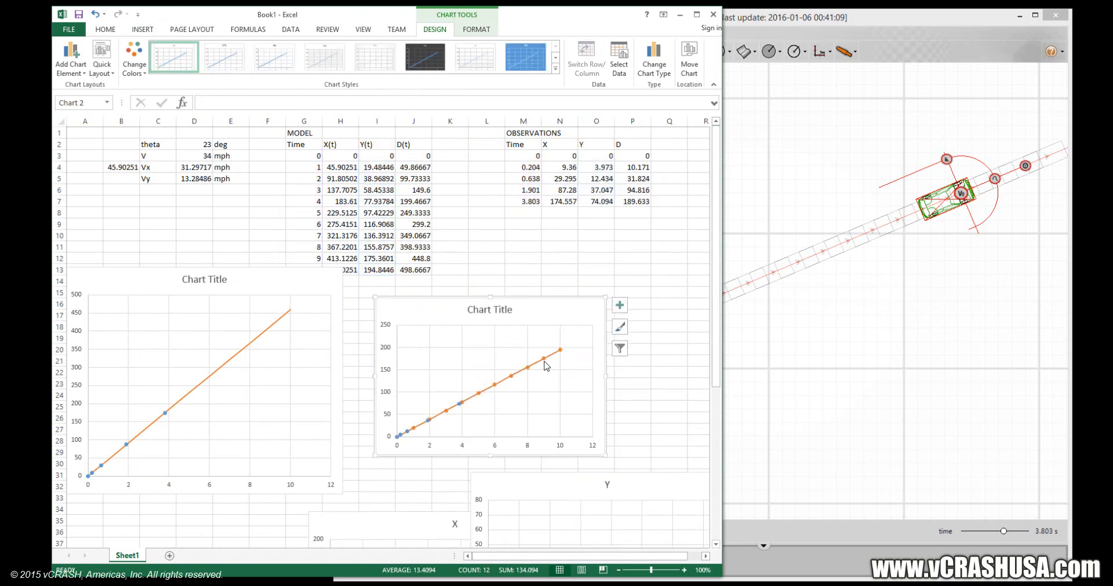
Show the Y(t) model series as a scatter line without markers and enlarge the combined Y chart.
click(545, 363)
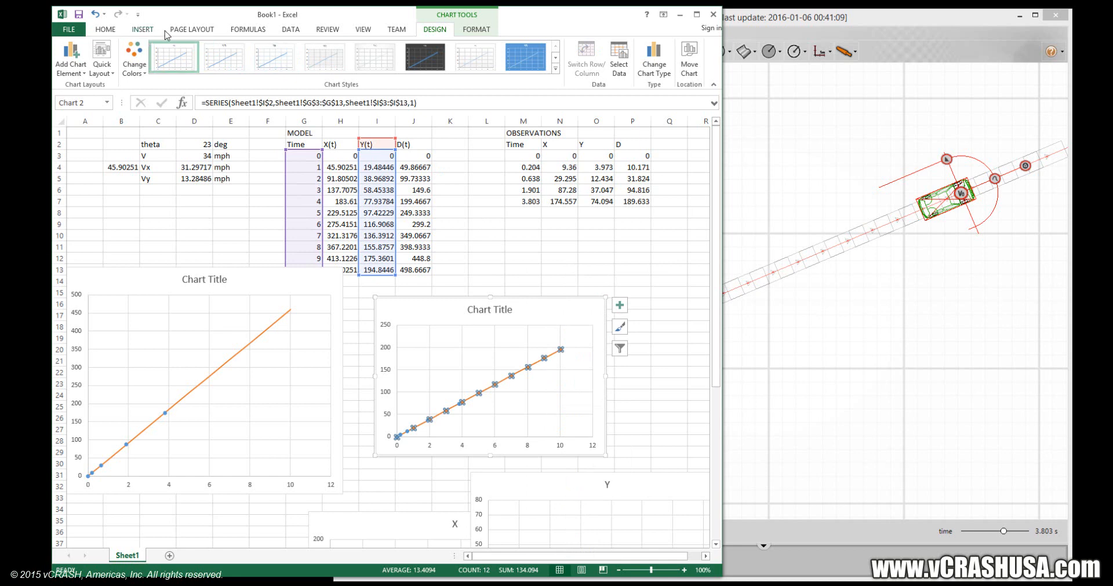
click(107, 30)
click(139, 29)
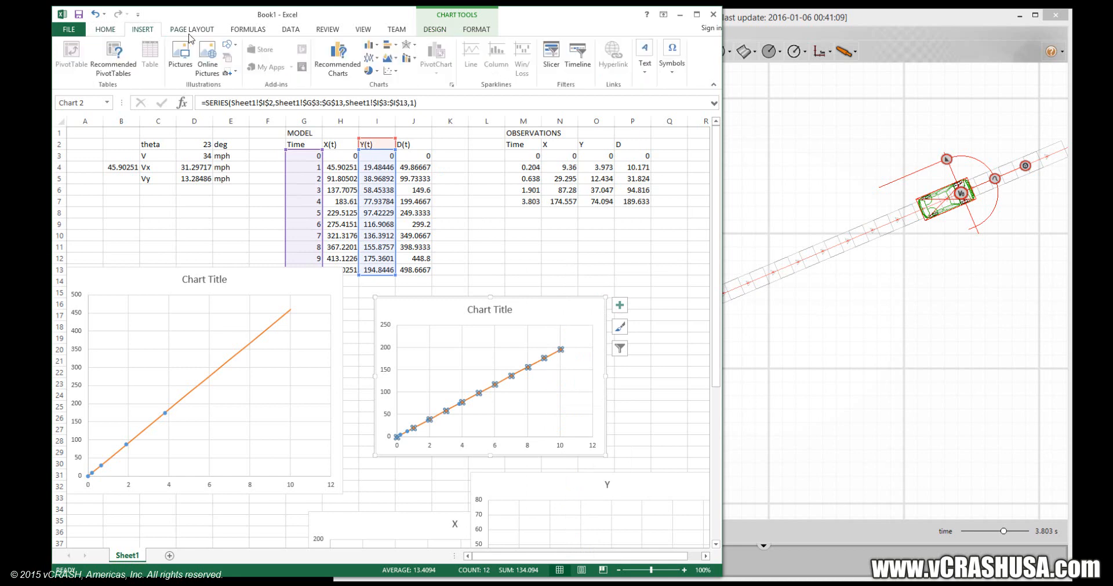
click(388, 71)
click(426, 113)
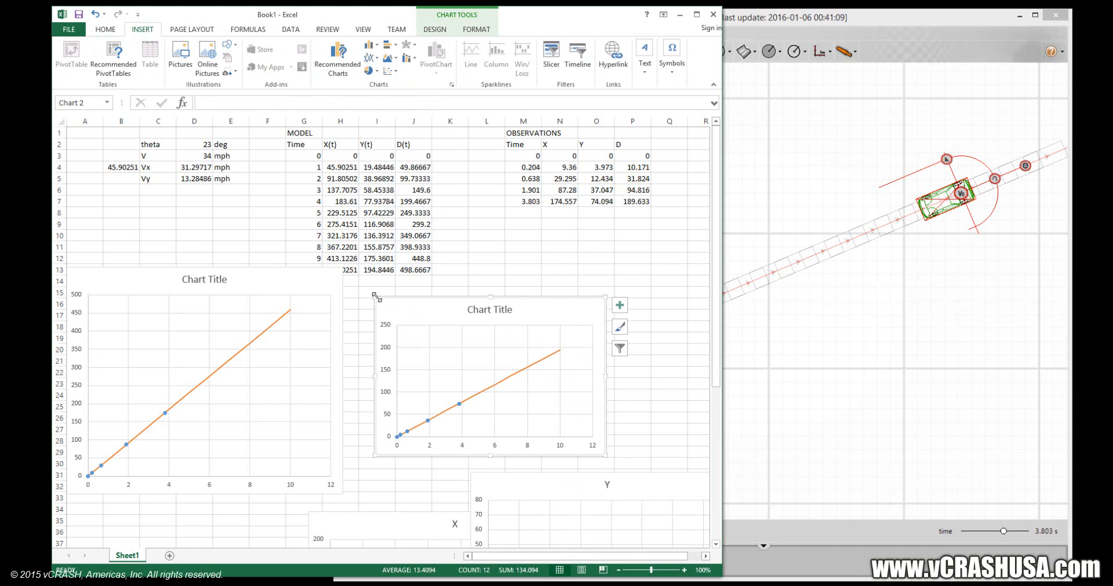
drag(375, 297, 350, 164)
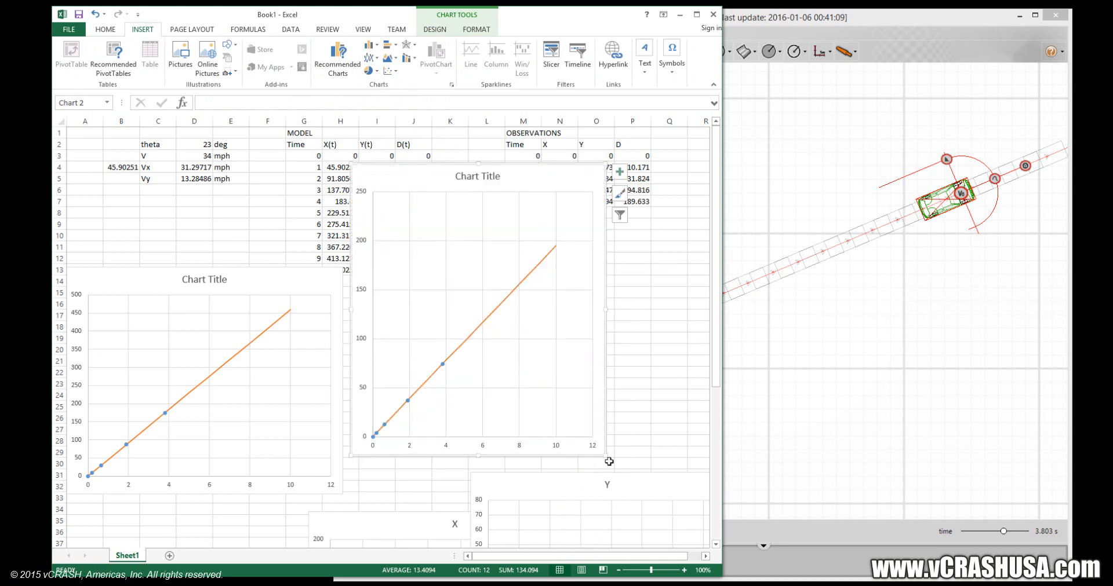
drag(604, 455, 694, 472)
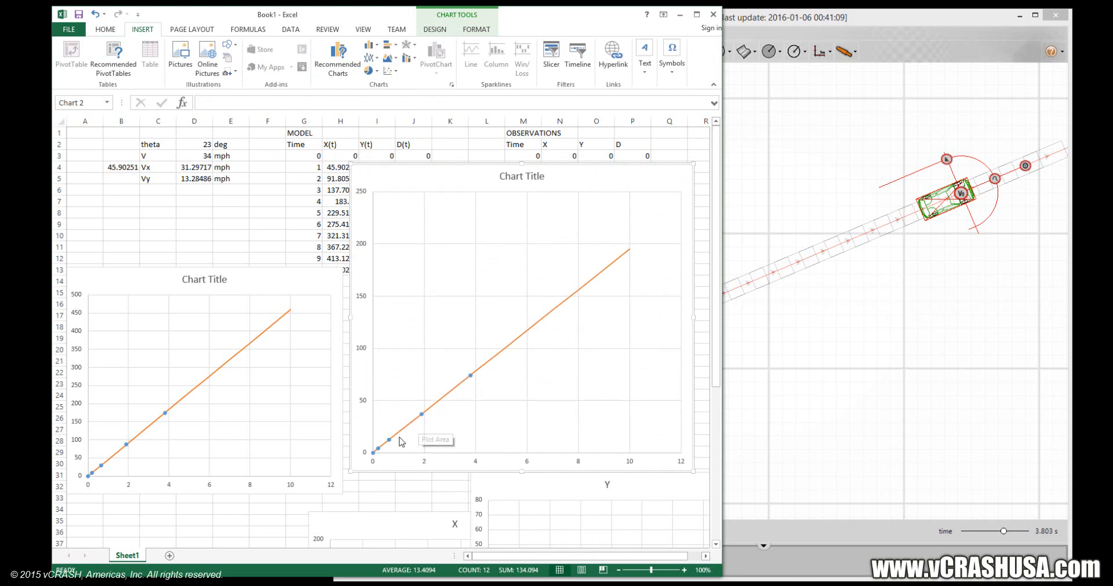
Bring the observed Y chart above the others and add a linear trendline with intercept 0.0, displaying its equation and R-squared value.
drag(447, 190, 191, 436)
drag(545, 476, 534, 273)
click(592, 360)
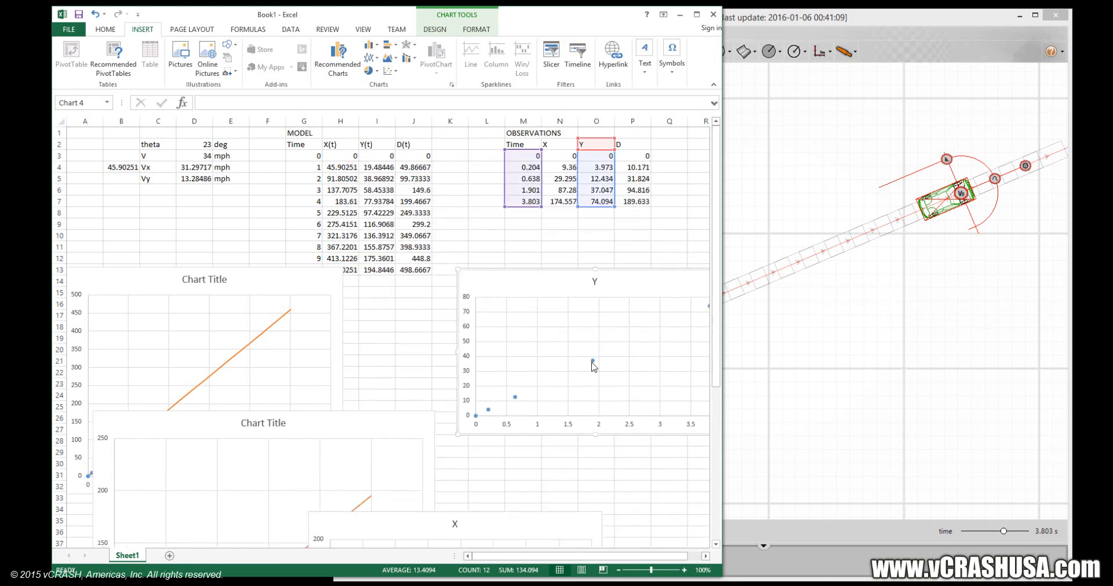
right_click(592, 361)
click(635, 456)
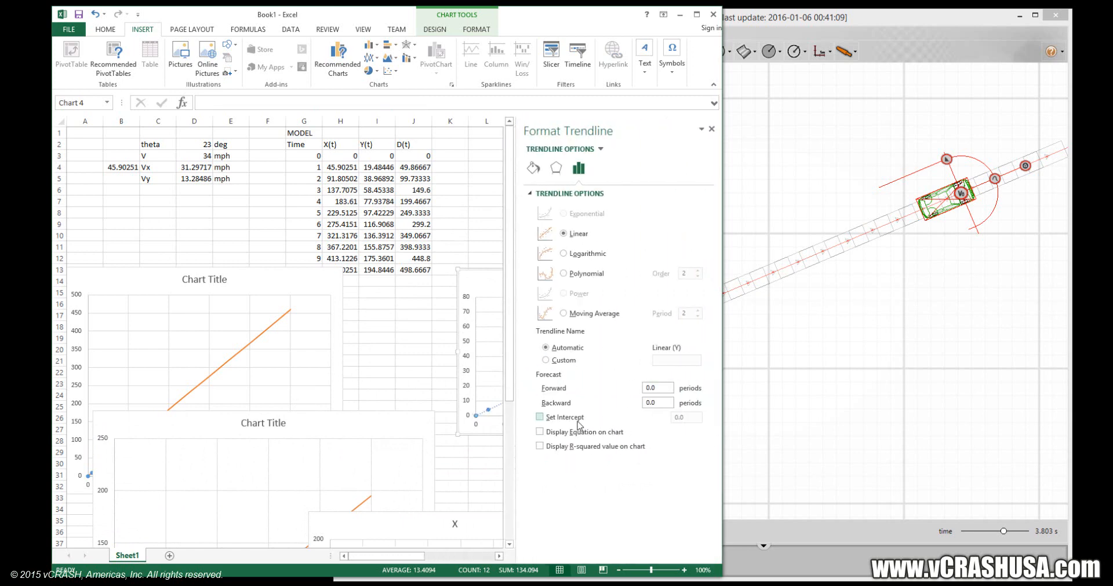
click(578, 419)
click(491, 282)
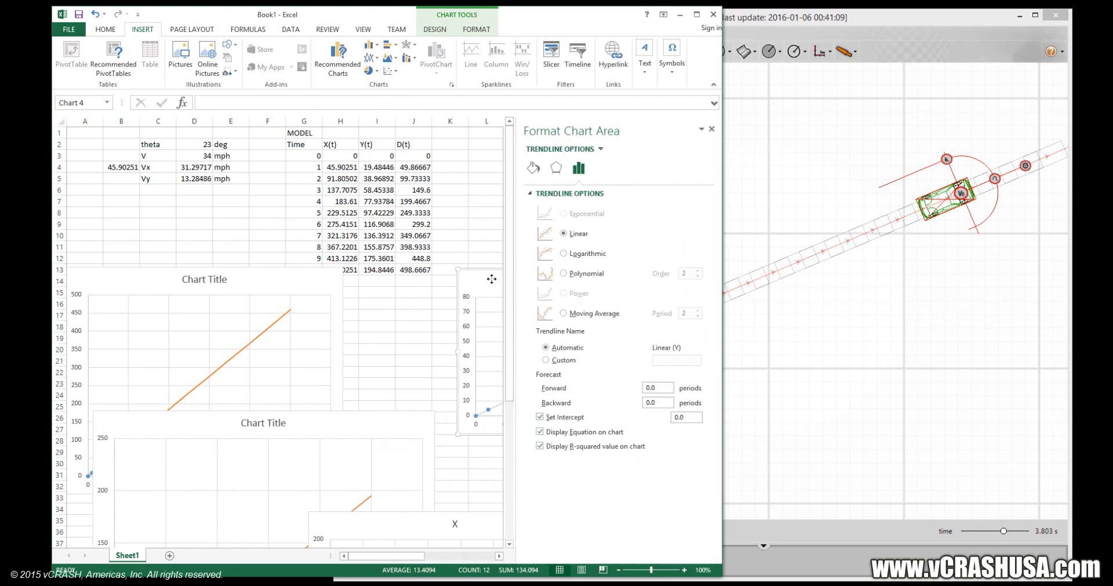
click(712, 129)
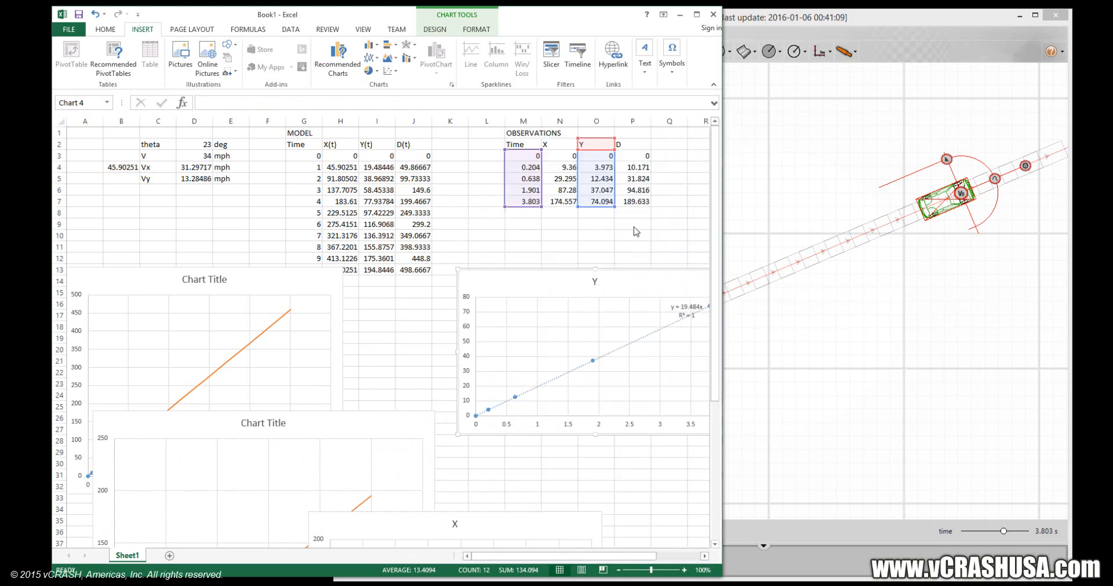
drag(638, 281, 600, 304)
click(616, 309)
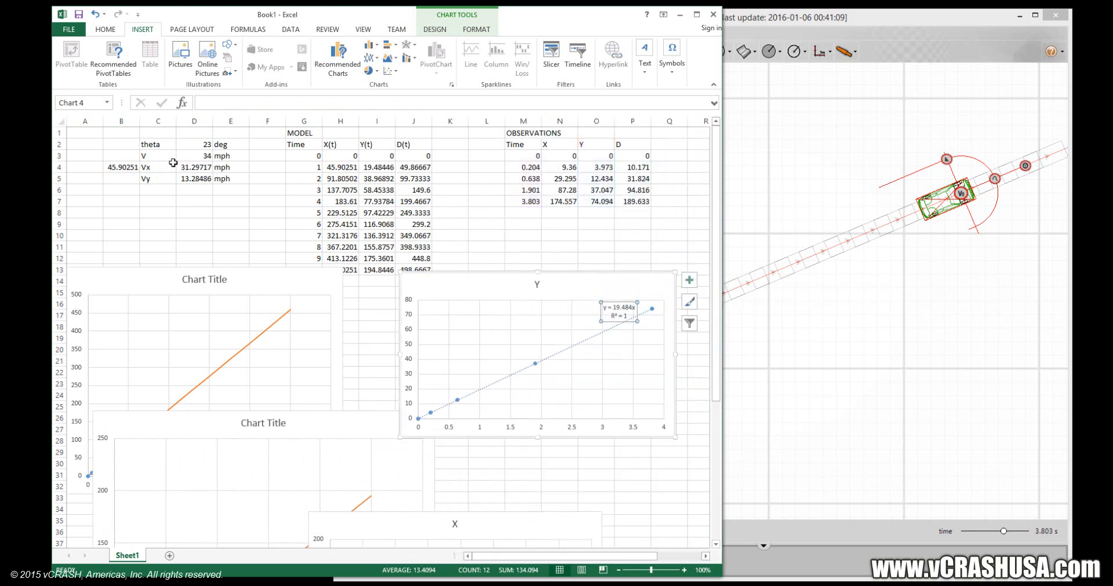
Convert the Vy value to feet per second in B5 with the formula =D5*44/30.
click(121, 182)
text(=)
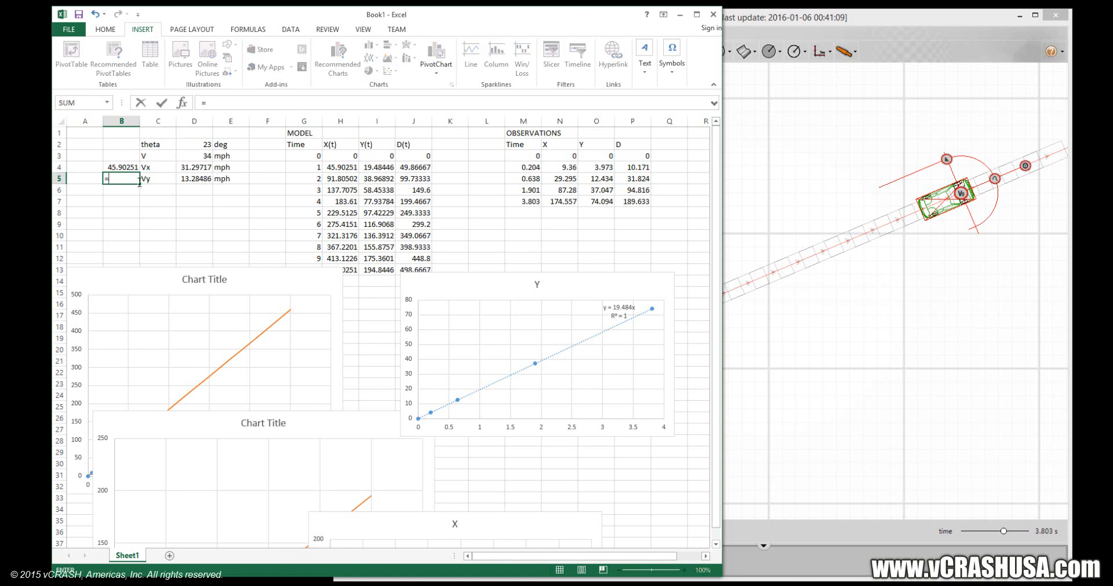
click(186, 179)
text(*)
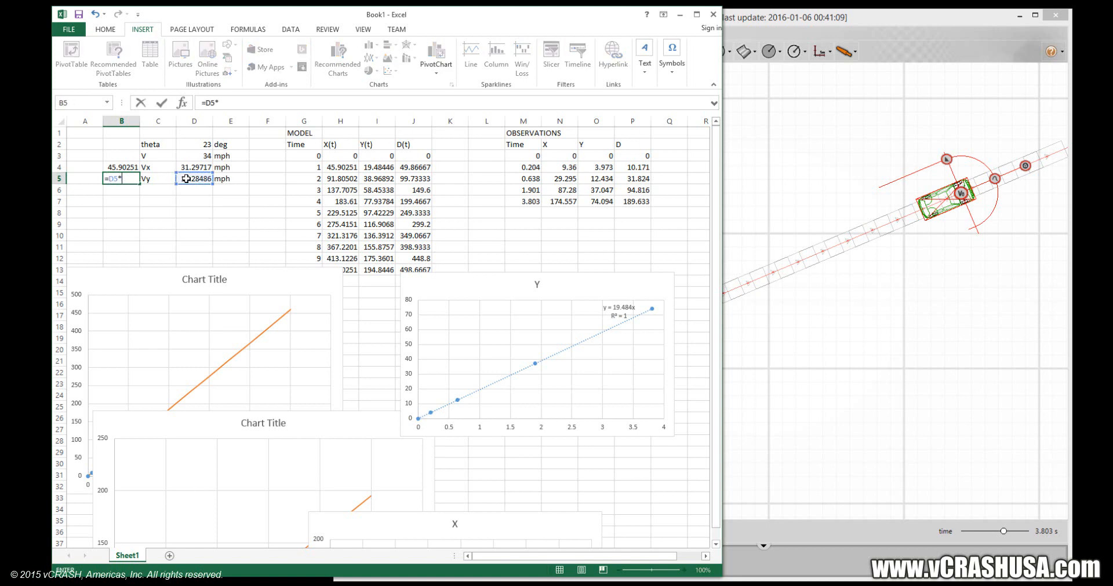
text(44/30)
key(Return)
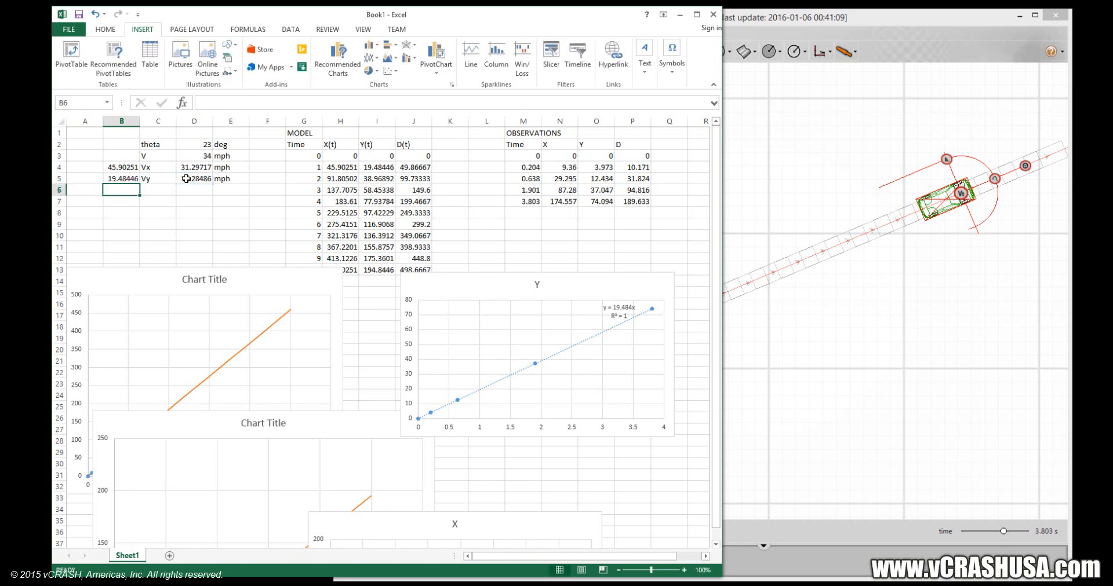
click(115, 180)
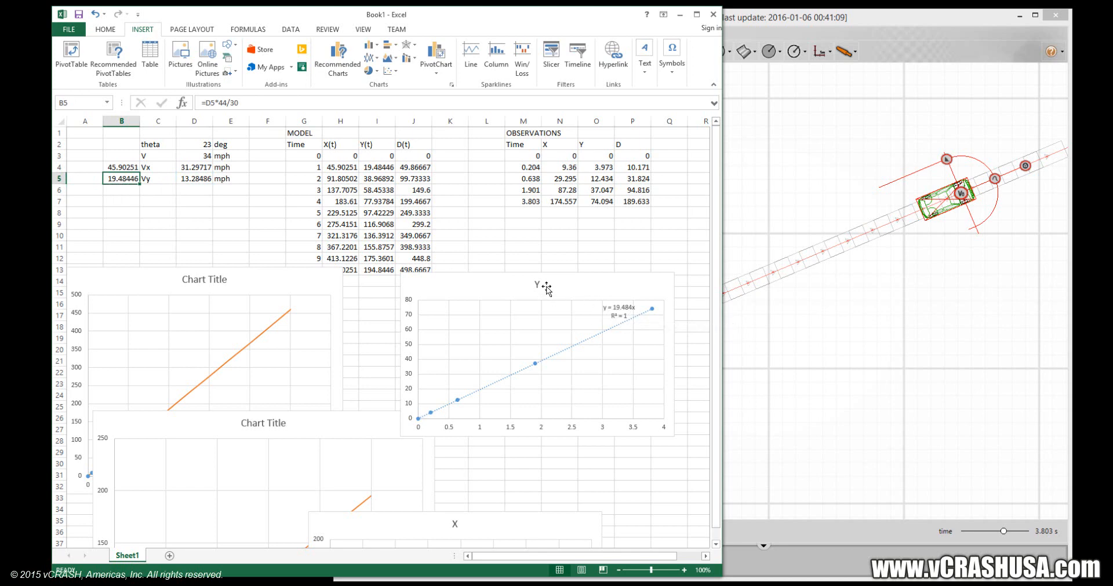
Enlarge the workbook window and spread the observed Y and X charts into the free area away from the model charts.
drag(496, 291, 526, 281)
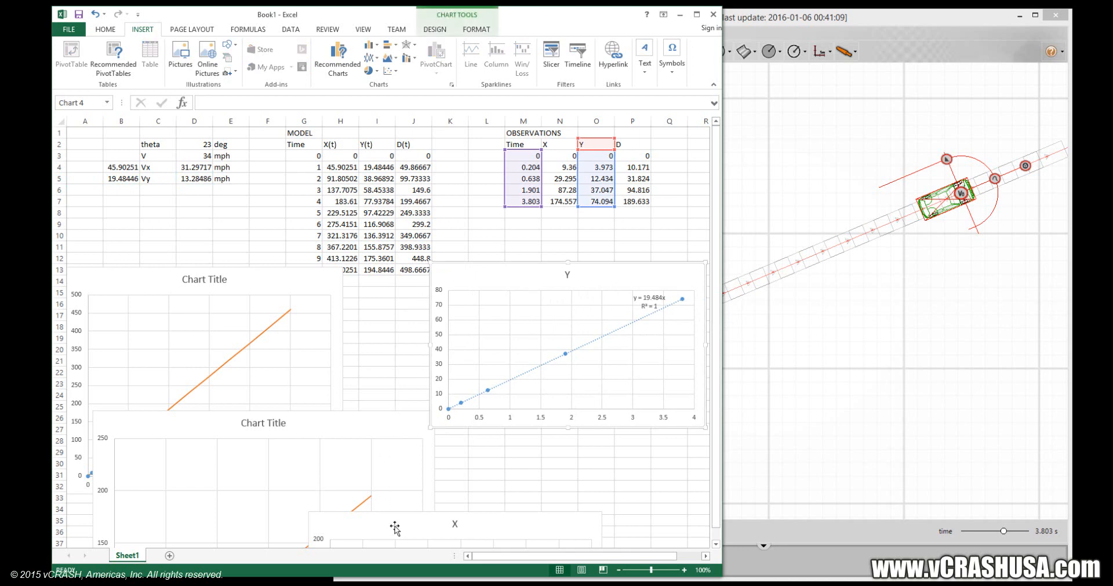
drag(392, 526, 226, 373)
drag(363, 378, 426, 481)
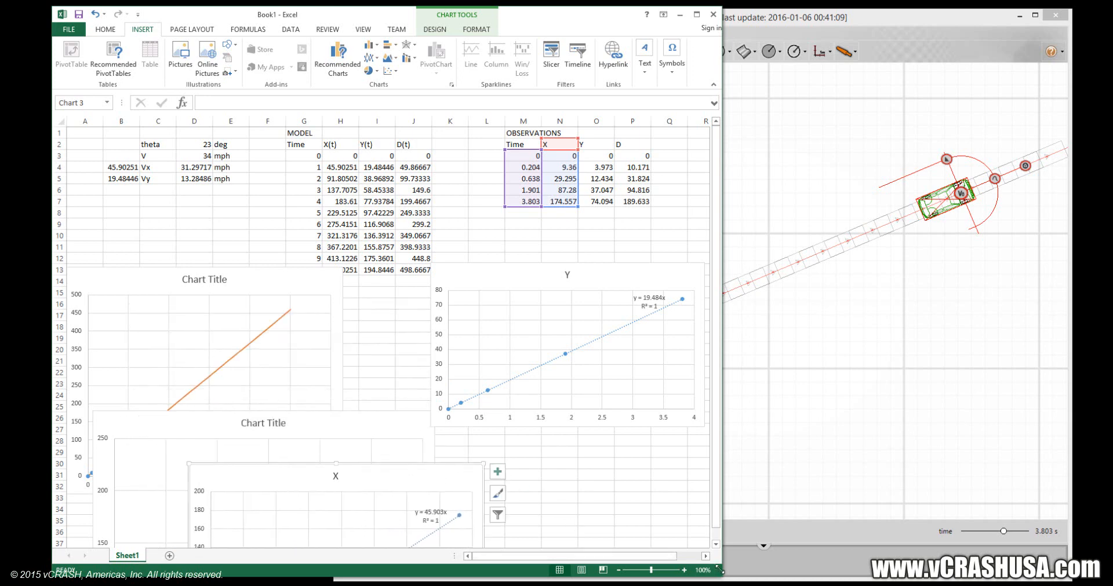
drag(719, 570, 1014, 563)
drag(616, 270, 797, 312)
drag(422, 474, 632, 461)
Move the combined Y and combined X charts down the sheet to uncover the whole MODEL table.
scroll(381, 414, down, 1)
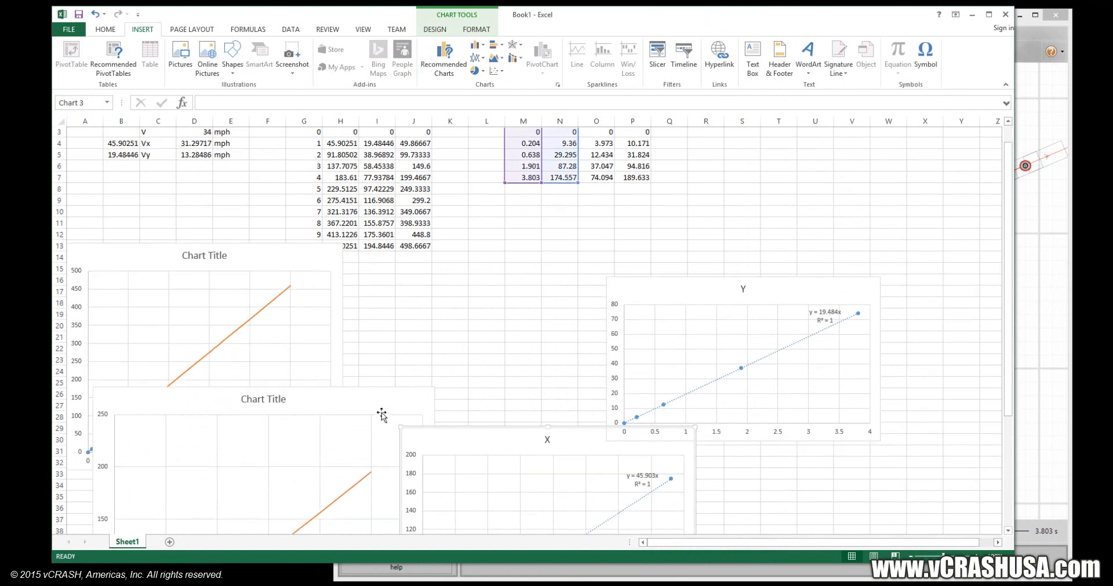
scroll(371, 399, down, 7)
scroll(341, 377, up, 4)
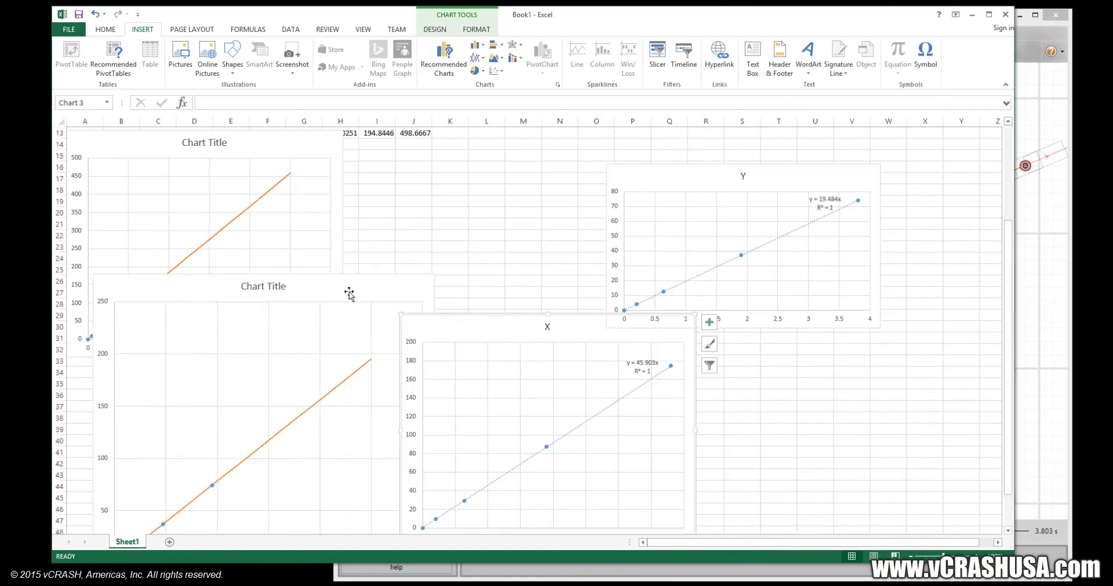
drag(348, 294, 334, 510)
scroll(291, 343, up, 4)
click(296, 328)
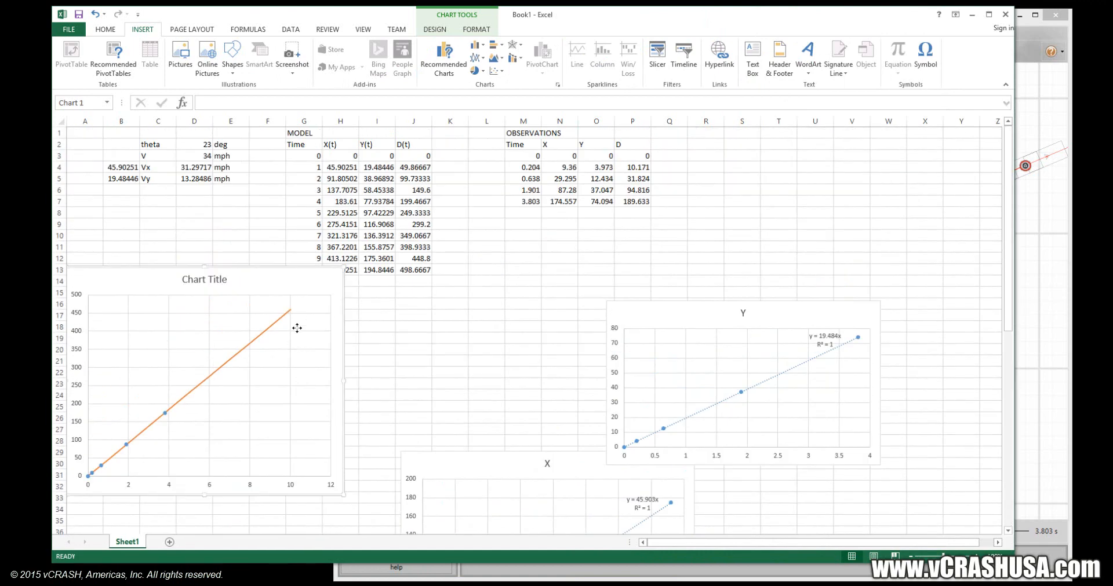
drag(296, 328, 300, 400)
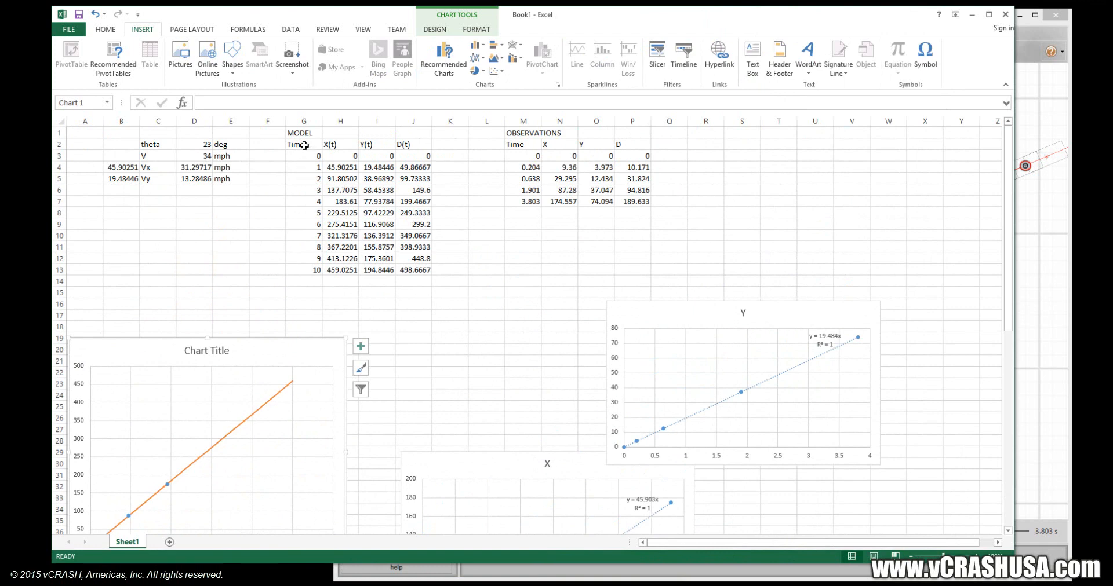
Plot D(t) against Time from G2:G13 and J2:J13 as a straight-line scatter chart without markers, then enlarge and position it below the tables.
drag(304, 145, 305, 270)
ctrl+drag(408, 145, 429, 276)
drag(303, 145, 313, 270)
ctrl+drag(408, 143, 414, 271)
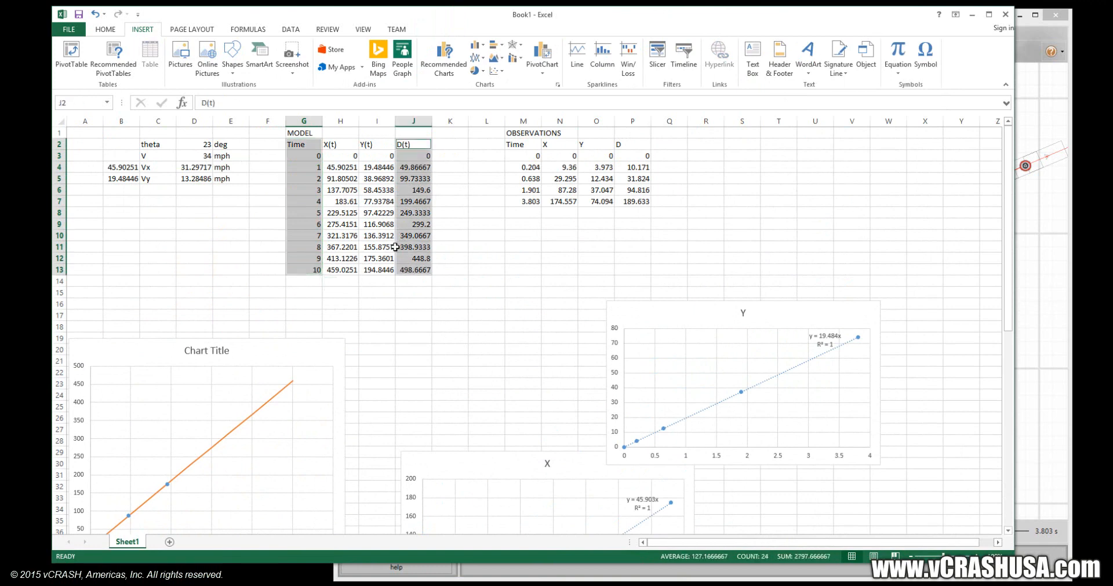
click(495, 71)
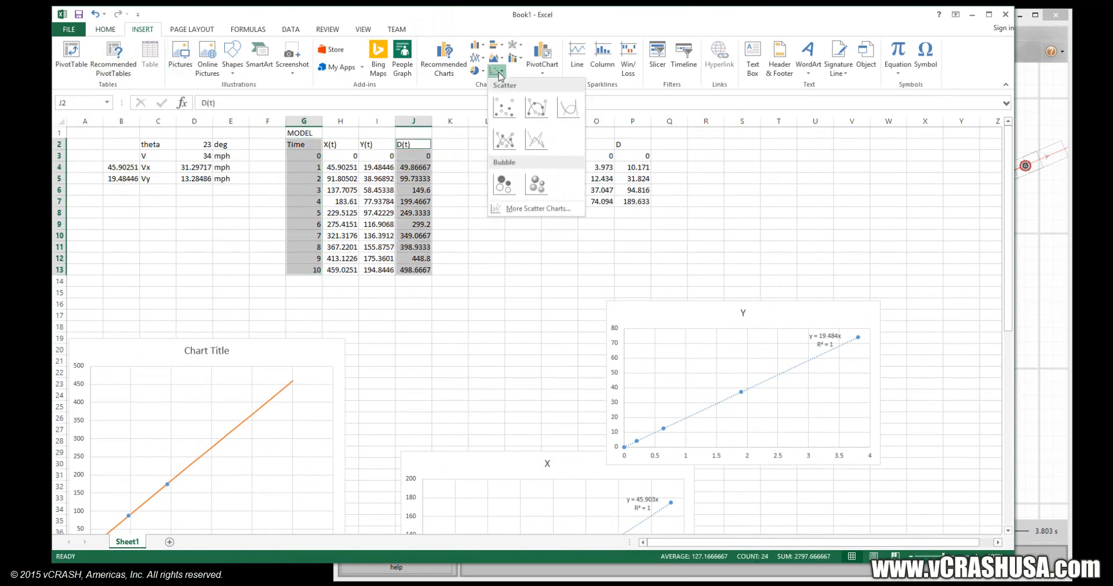
click(535, 141)
drag(578, 273, 442, 282)
drag(542, 428, 574, 507)
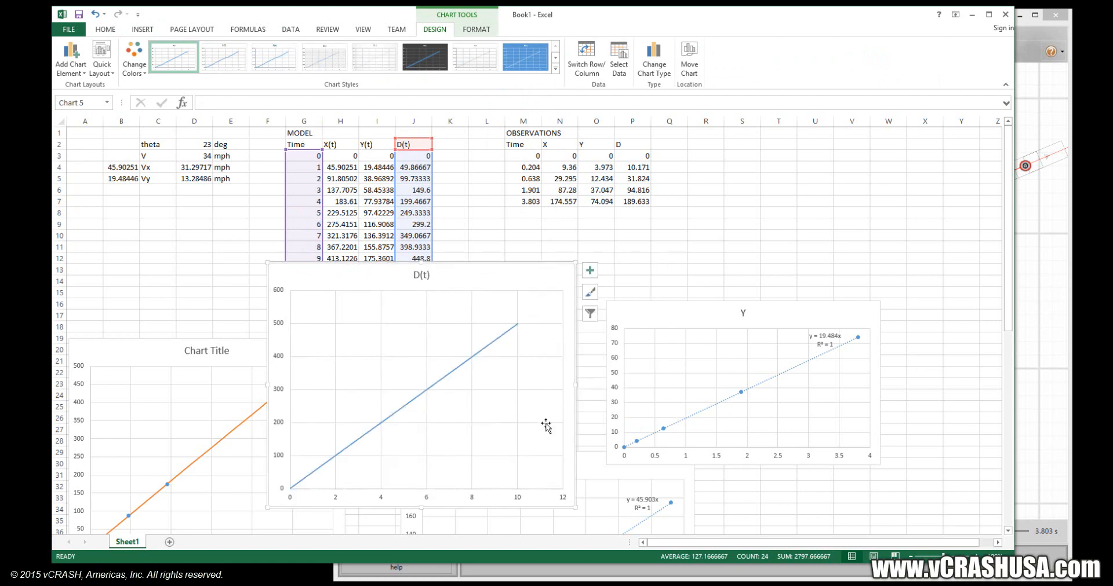
drag(513, 269, 487, 254)
Plot observed D against Time from M2:M7 and P2:P7 as a marker-only scatter chart and move it beside the D(t) chart.
drag(524, 144, 524, 201)
ctrl+drag(630, 144, 629, 202)
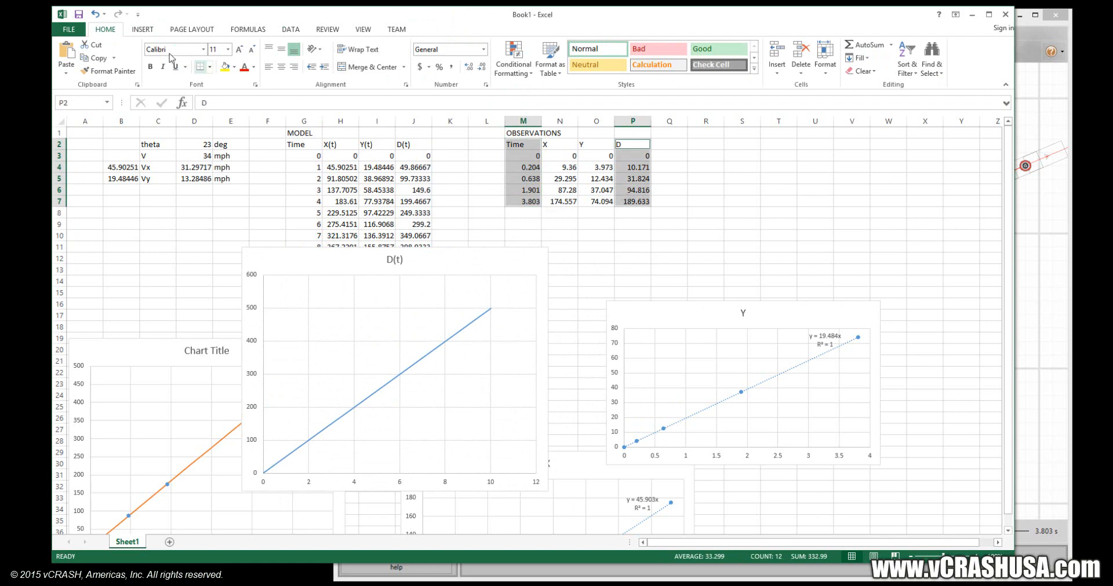
click(143, 29)
click(495, 72)
click(506, 107)
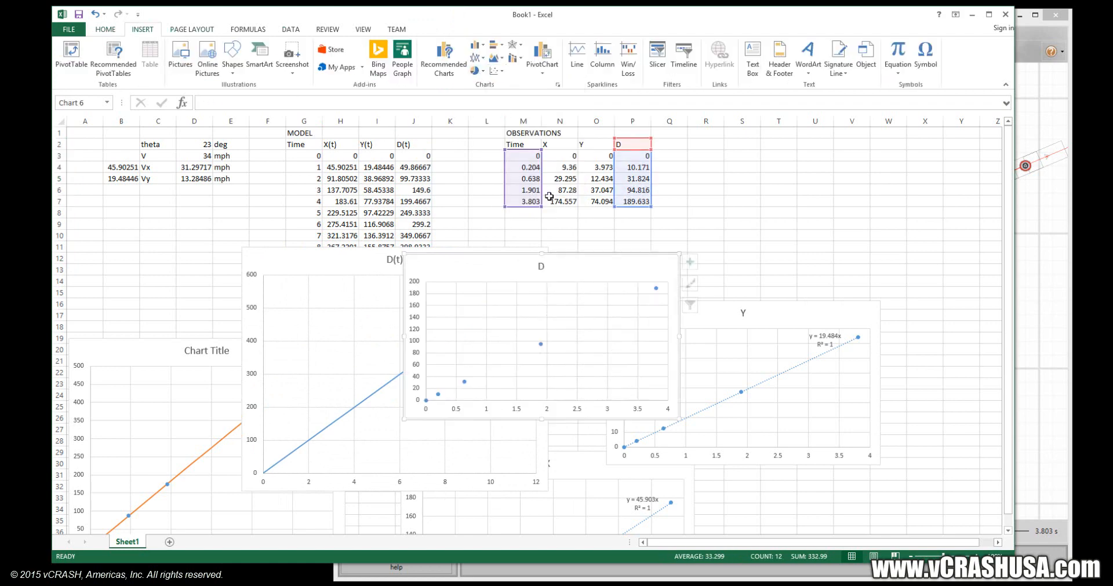
drag(569, 265, 749, 203)
Copy the observed D chart and paste its data into the D(t) model chart.
right_click(749, 203)
key(Escape)
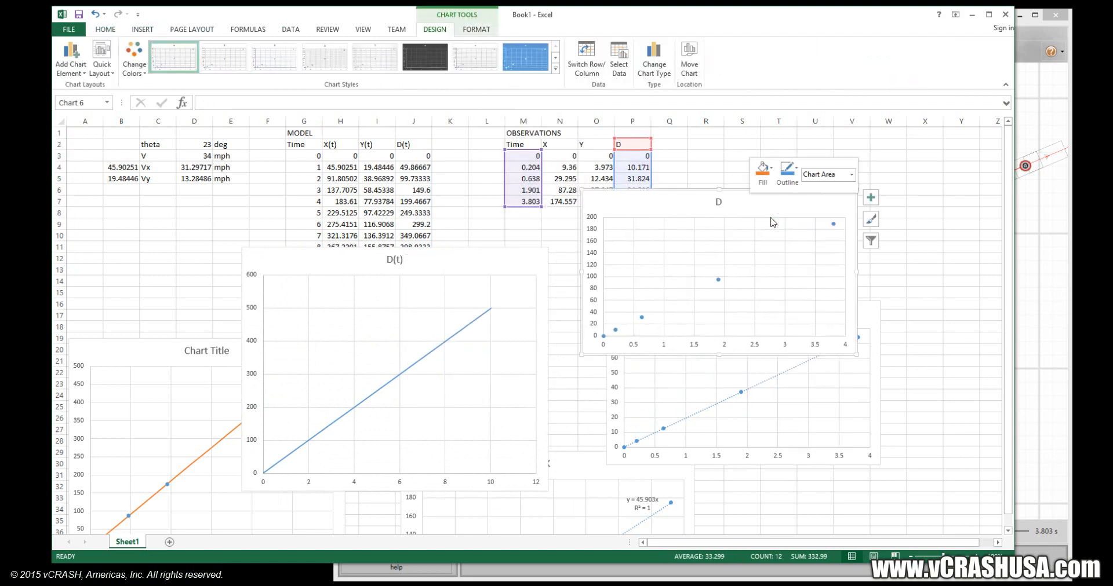
click(479, 261)
right_click(479, 261)
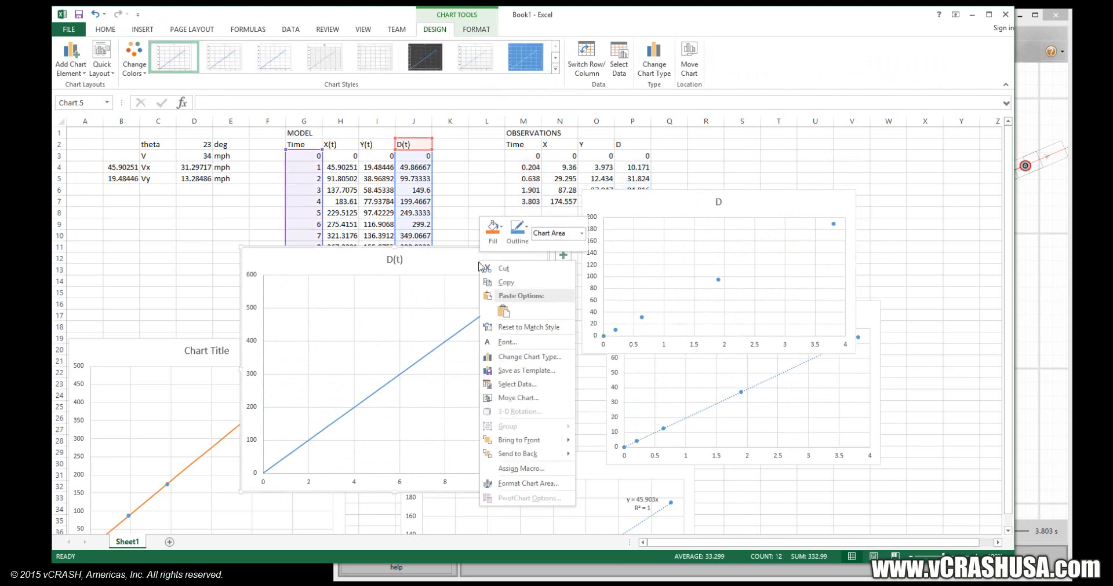
click(497, 309)
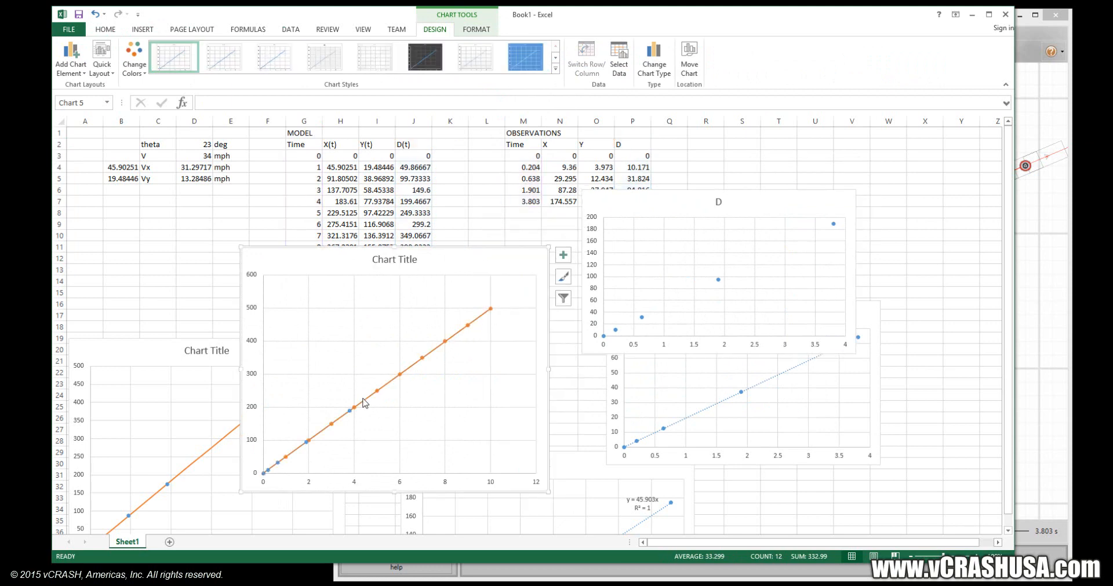
Show the D(t) model series as a straight scatter line without markers, and enlarge the combined D chart and move it below the MODEL table.
click(354, 408)
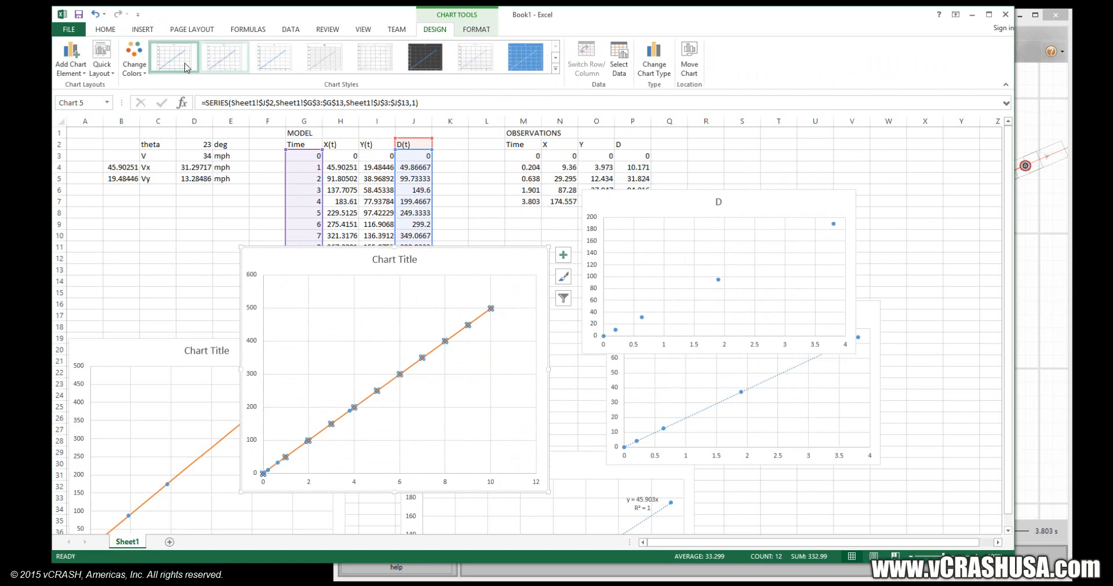
click(143, 29)
click(497, 70)
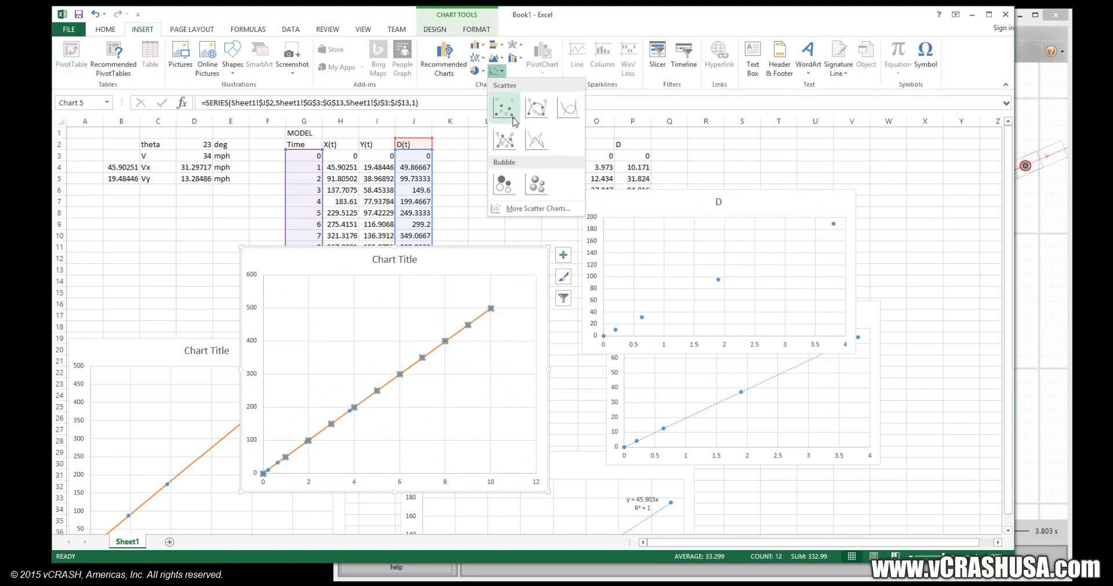
click(528, 142)
drag(546, 249, 637, 172)
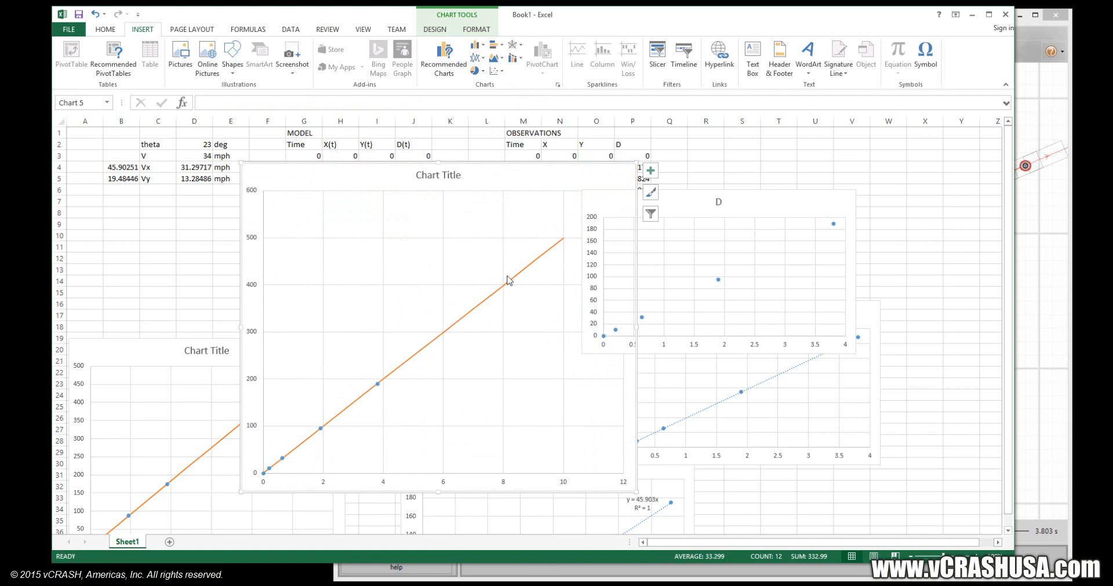
drag(547, 194, 440, 321)
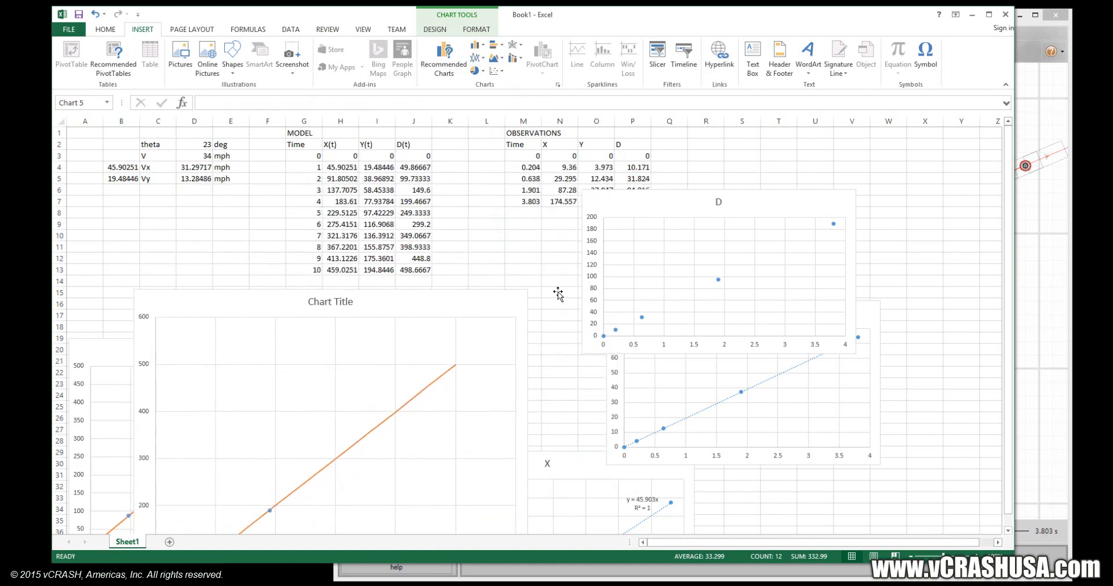
Add a linear trendline through a zero intercept to the observed D data, displaying its equation and R-squared value.
right_click(718, 281)
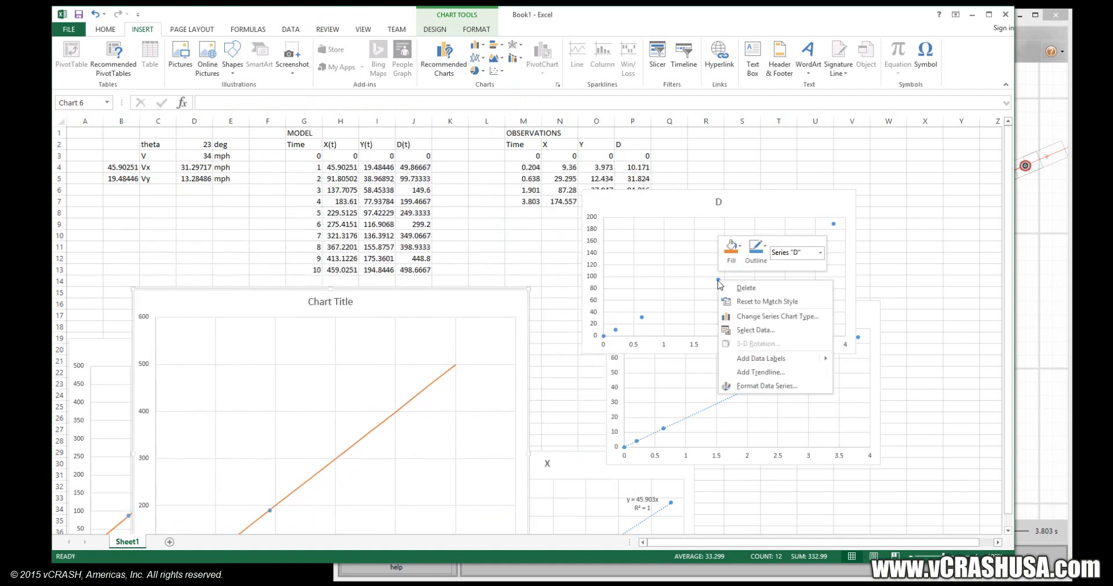
click(775, 373)
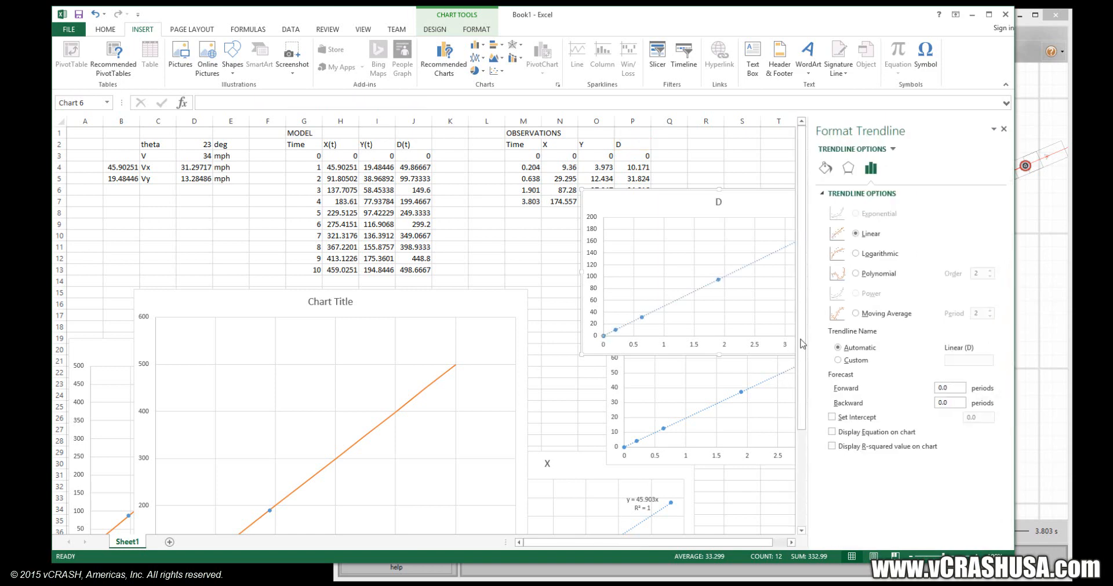
click(869, 416)
click(869, 432)
click(868, 447)
Enlarge the observed D chart, shift its trendline equation label clear of the line, and position the chart below the tables.
drag(749, 210, 555, 206)
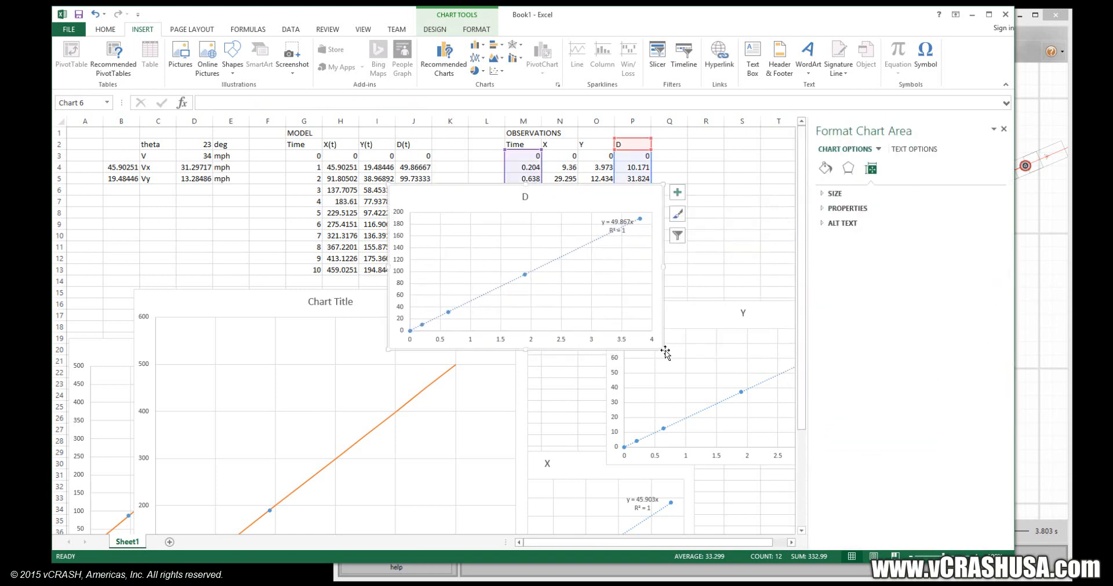
drag(662, 349, 735, 452)
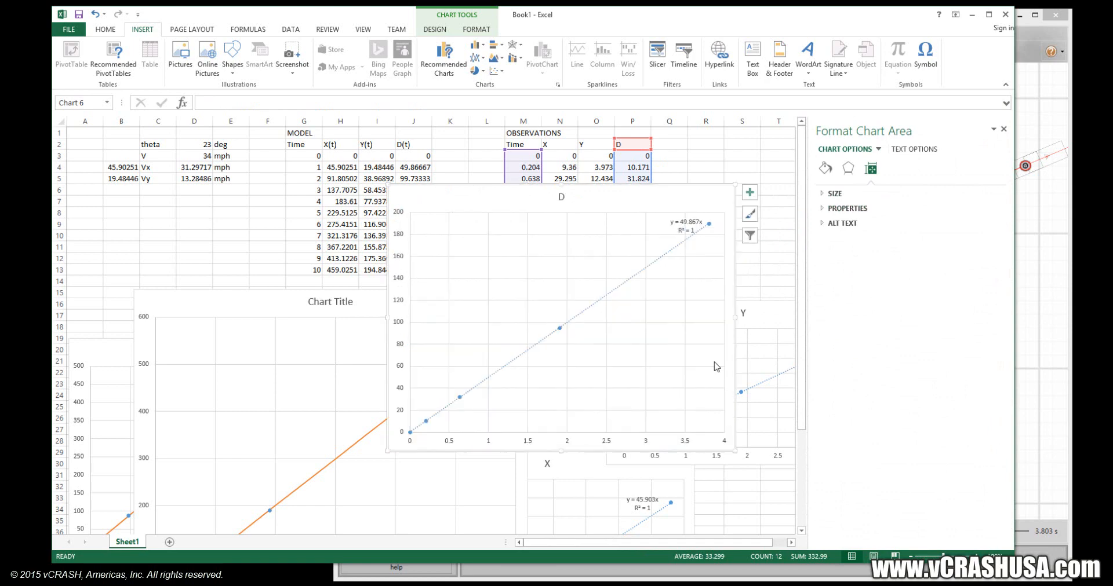
click(689, 227)
drag(688, 226, 667, 230)
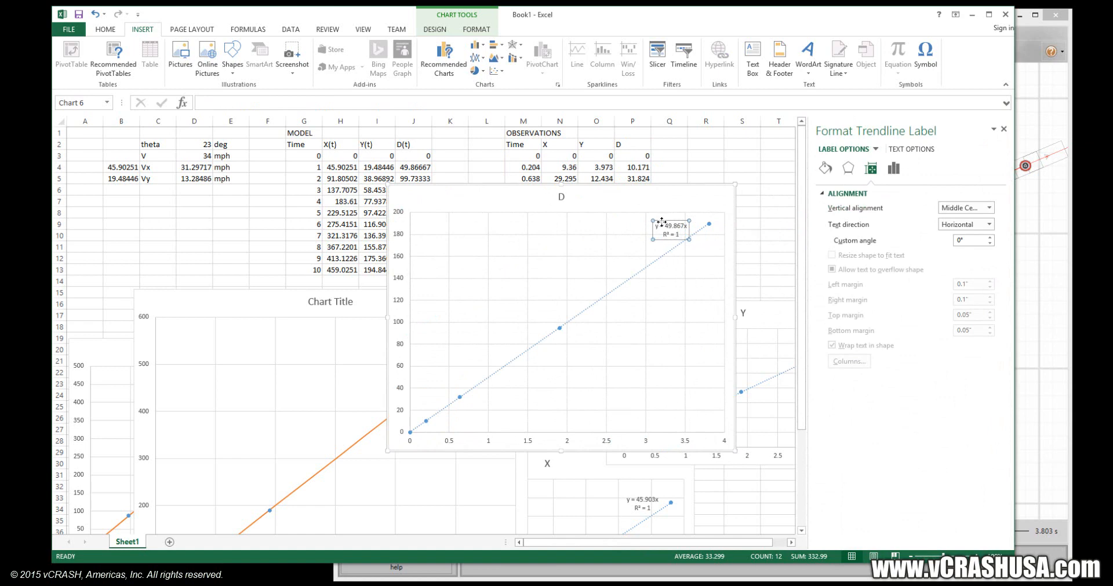
drag(654, 217, 674, 244)
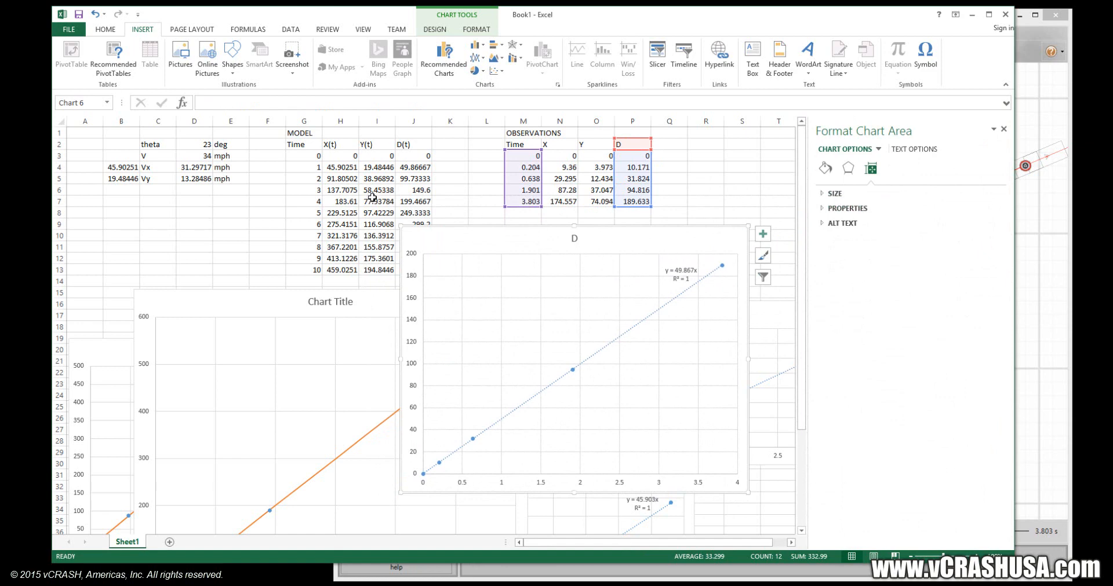
drag(477, 247, 428, 248)
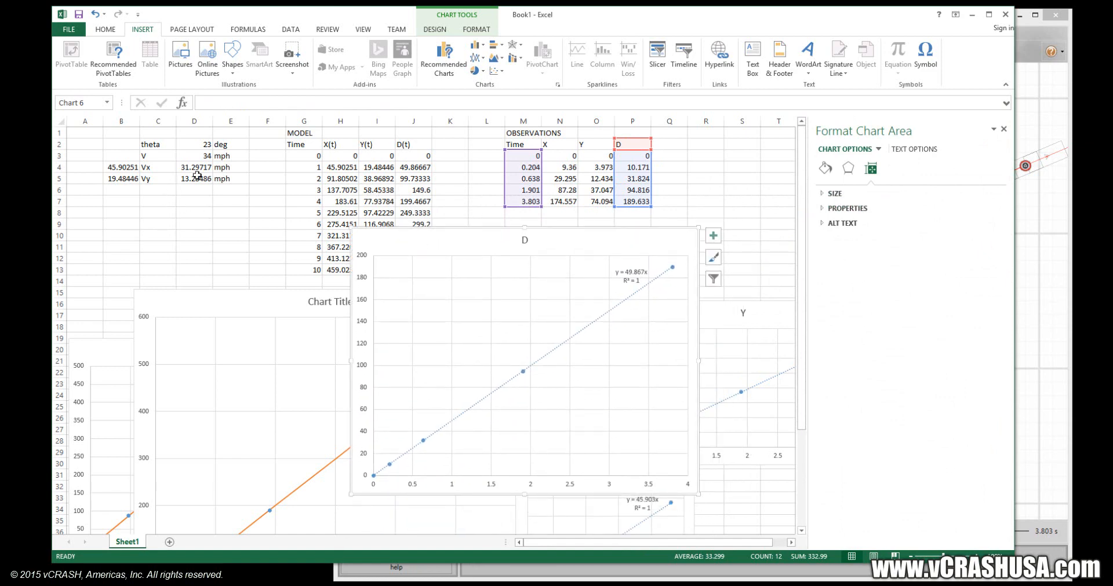
Convert the vehicle speed V to feet per second in cell B3 with the formula =D3*44/30.
click(115, 157)
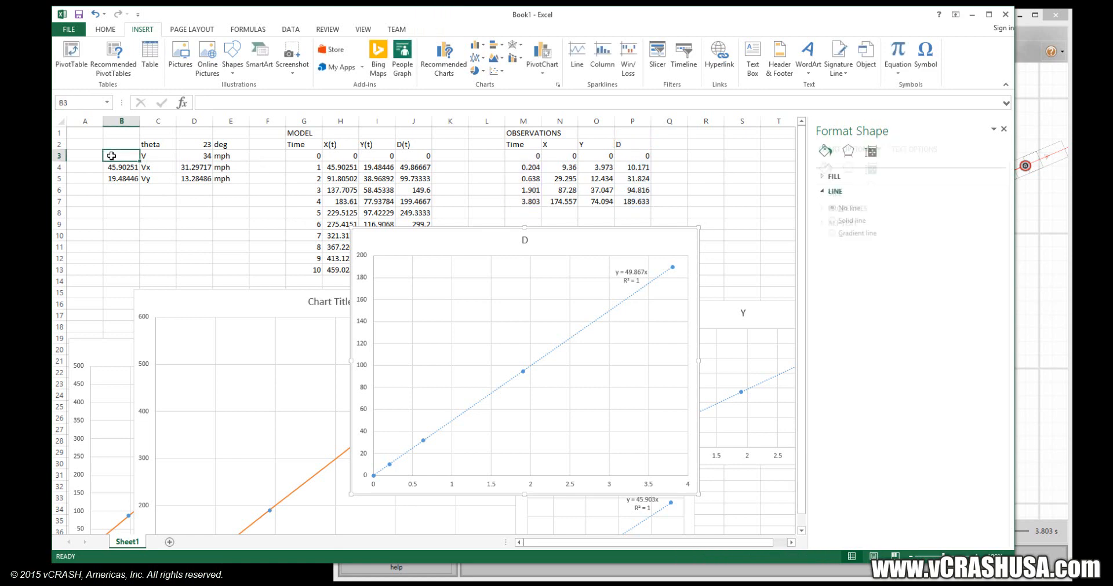
text(=)
click(186, 156)
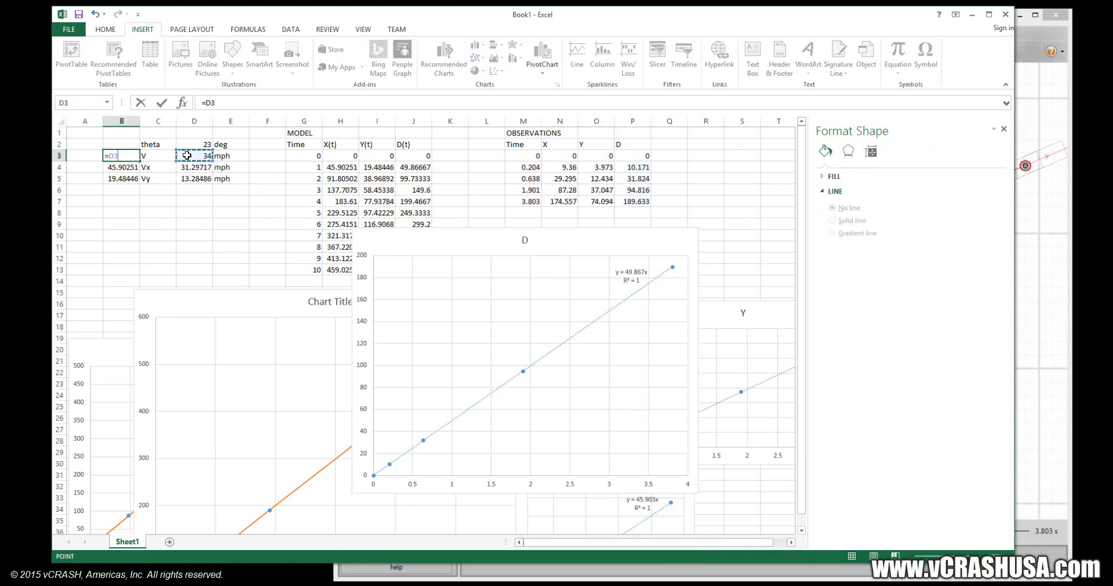
text(*44/30)
key(Return)
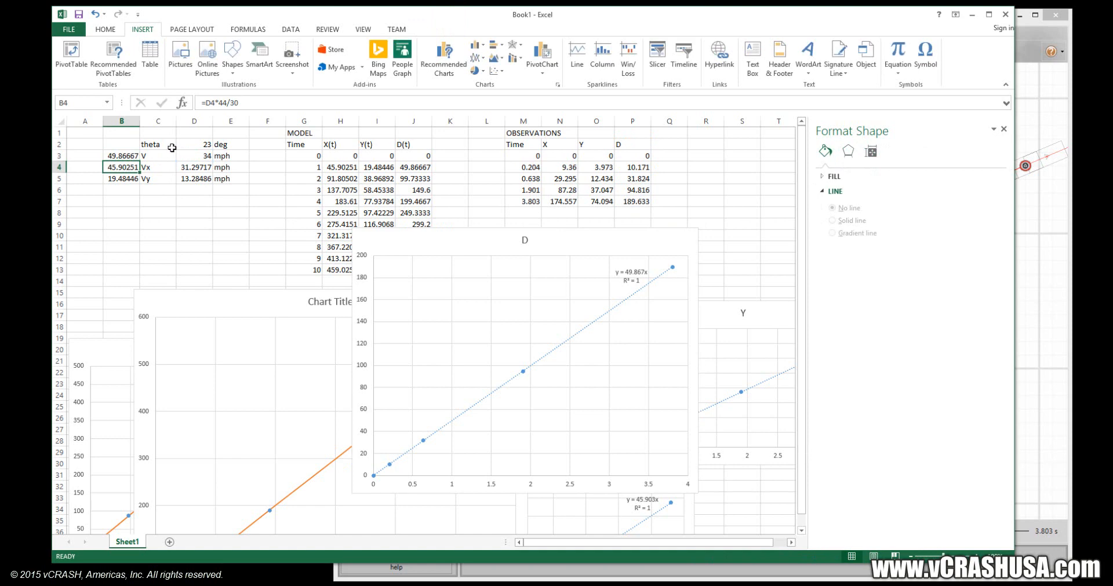
click(118, 156)
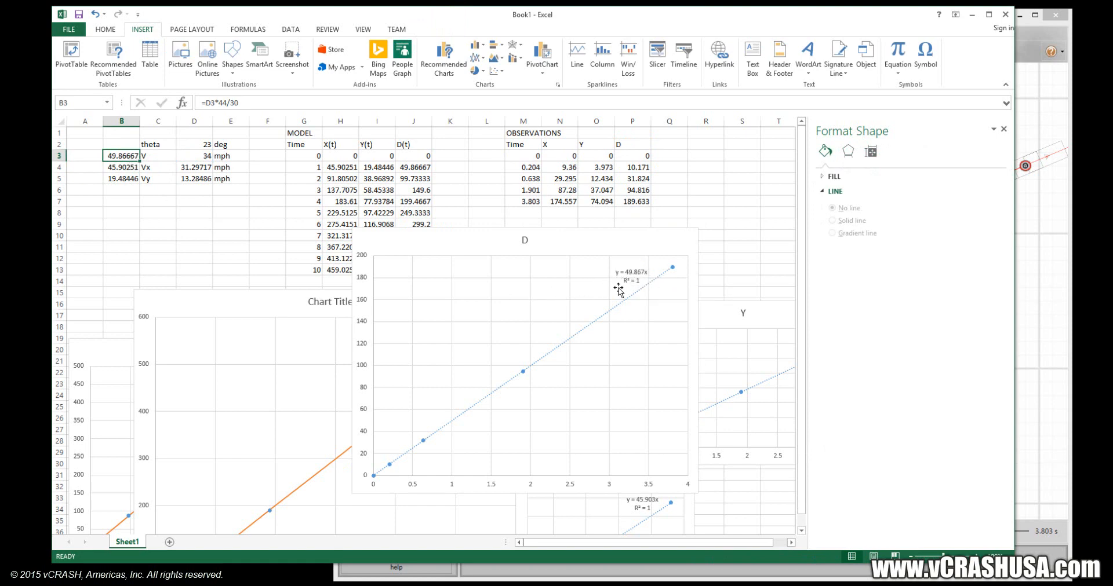
Reposition the observed D chart lower on the sheet so that it uncovers the rows of the MODEL table.
drag(616, 241, 641, 265)
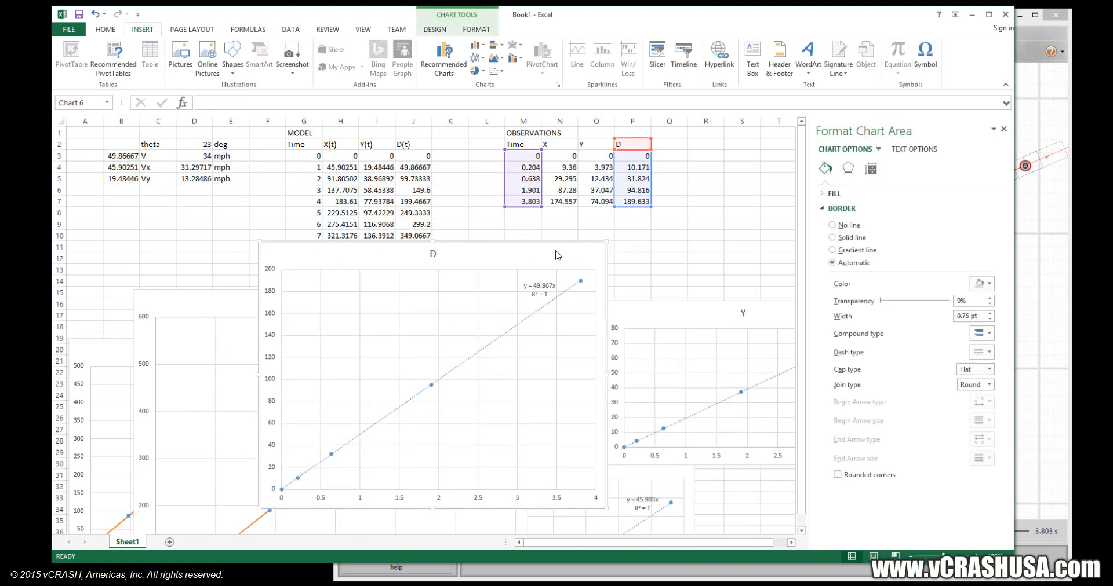
click(544, 258)
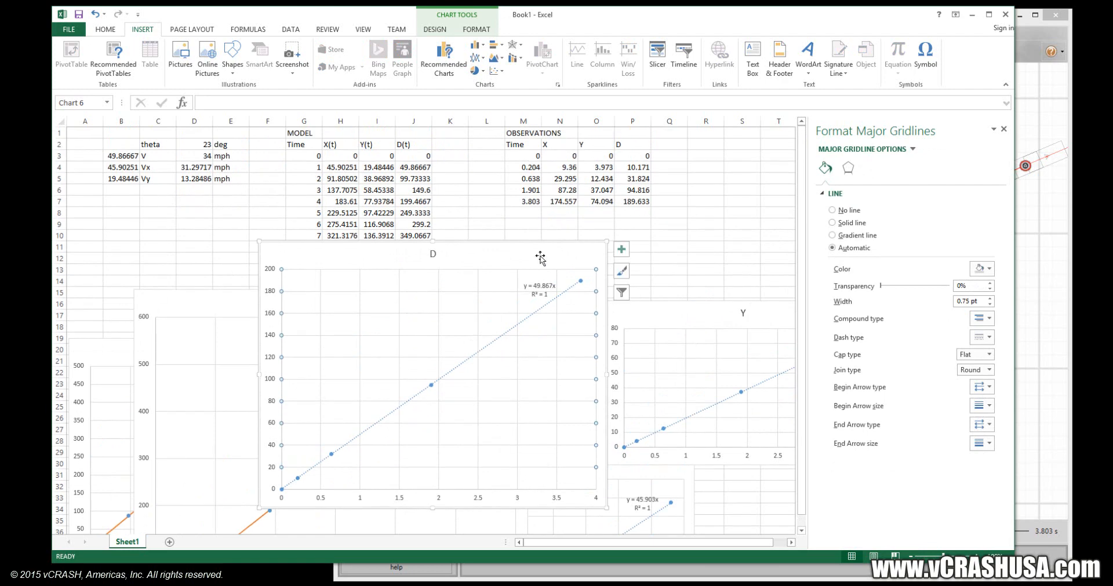
drag(543, 254, 638, 283)
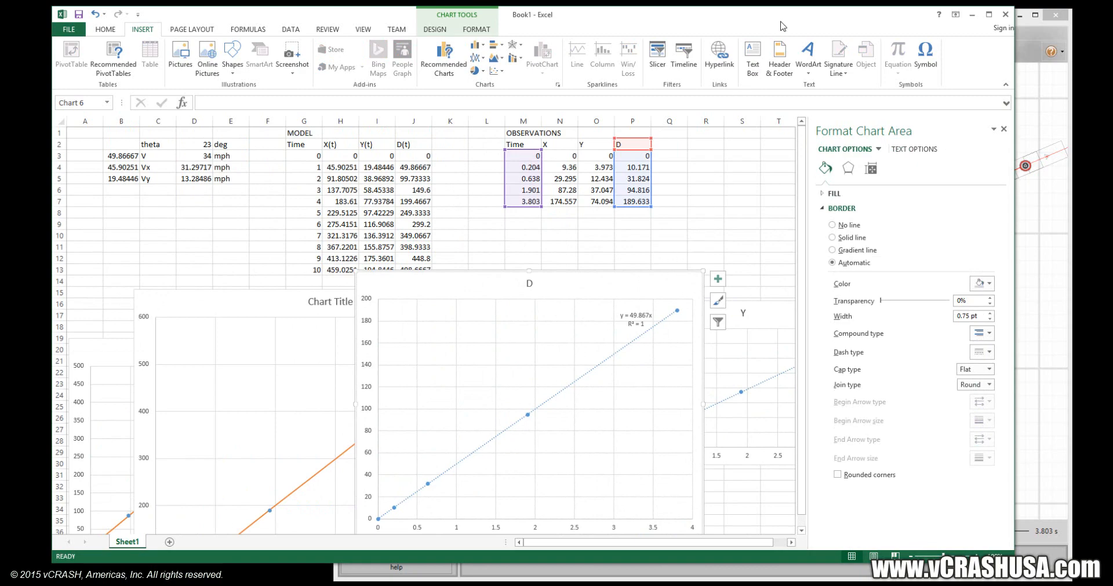
Move the Excel window aside, switch to Virtual CRASH 3 and maximize its window.
drag(779, 31, 356, 50)
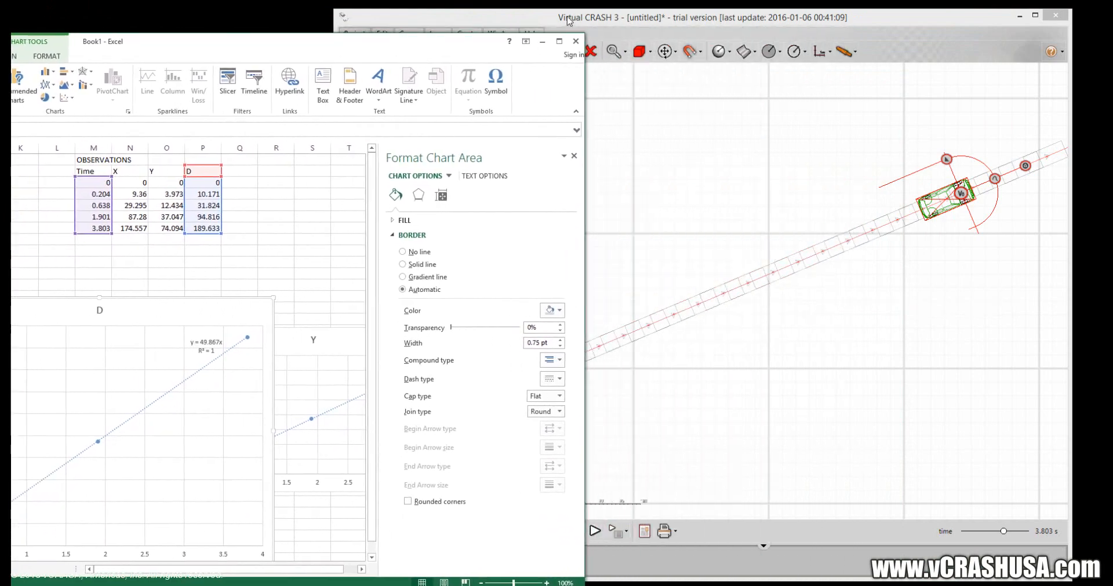
click(639, 19)
drag(638, 16, 455, 24)
double_click(454, 24)
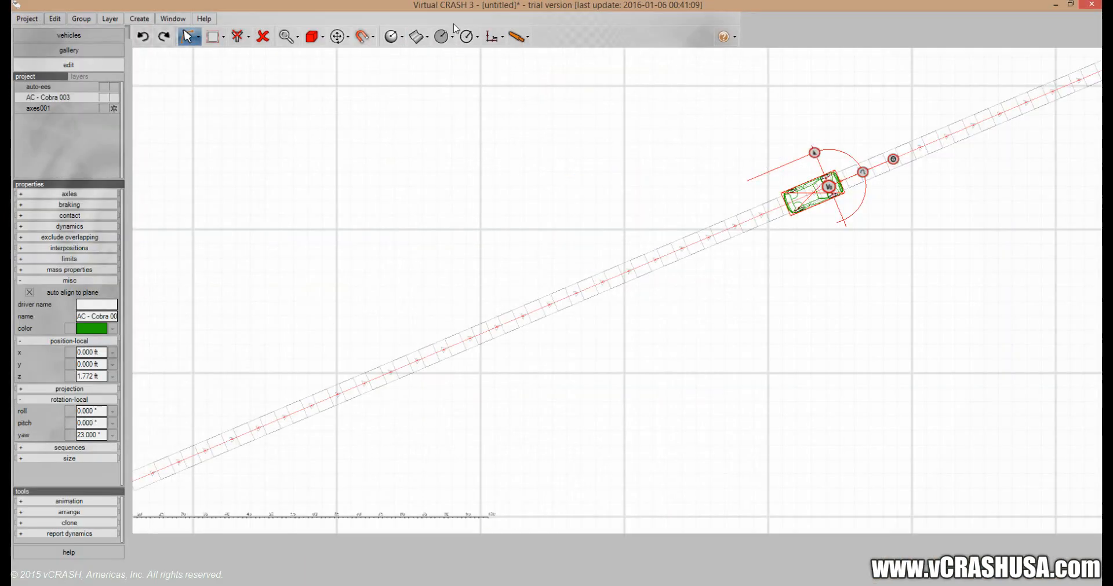
click(492, 36)
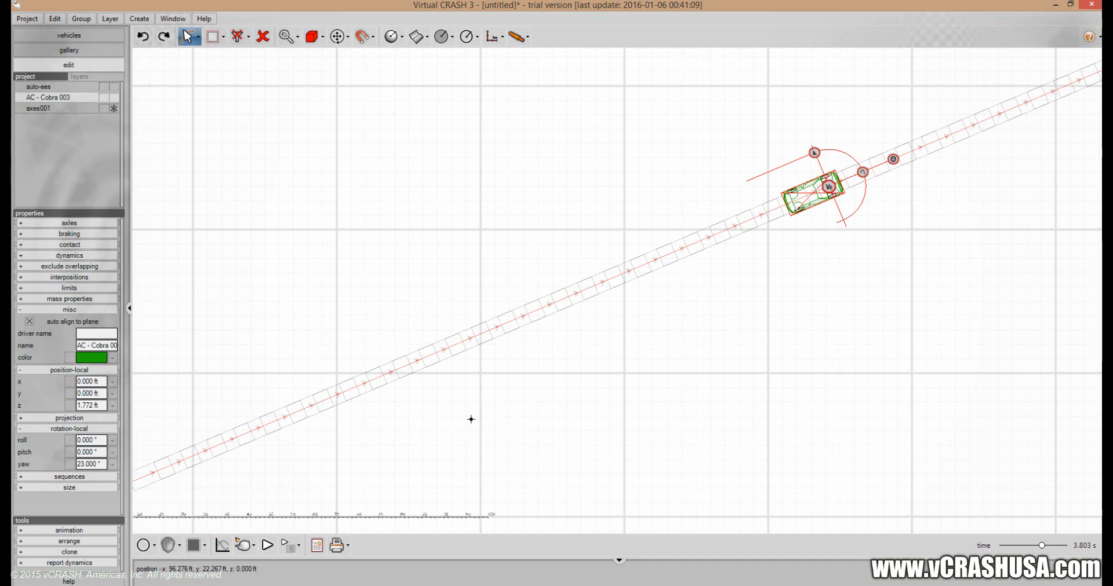
mouse_move(171, 550)
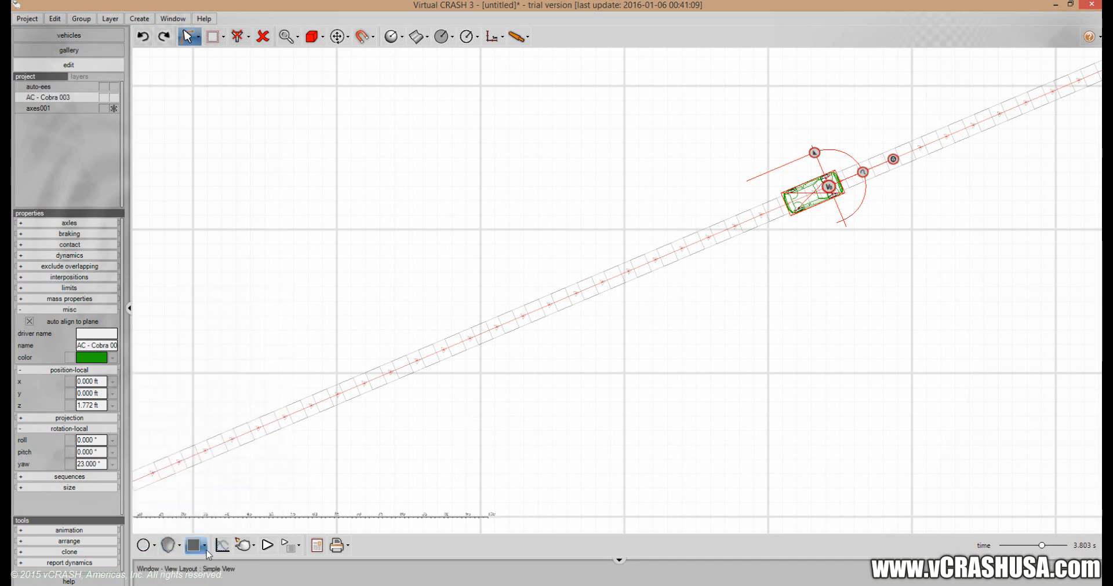
mouse_move(243, 554)
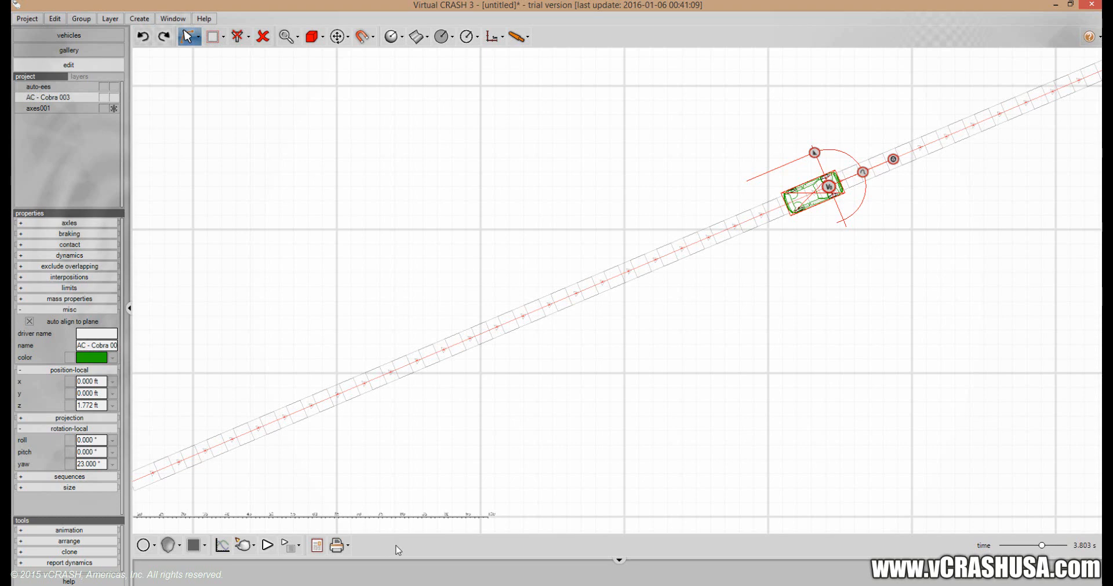
Deselect the AC Cobra and play the simulation with the start of its path at the axes origin in close view.
click(681, 477)
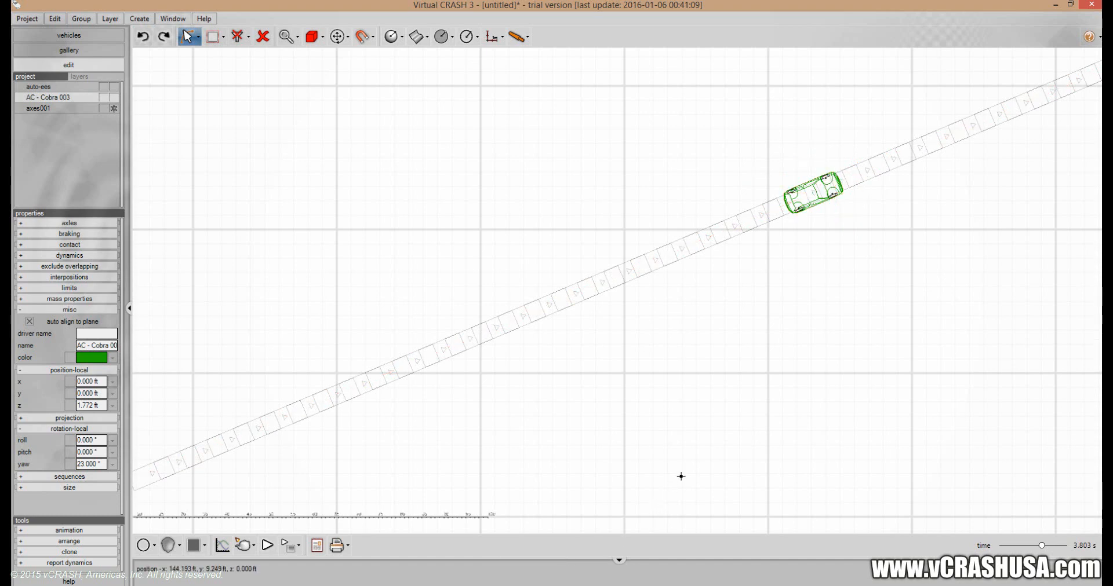
middle_drag(671, 475, 921, 394)
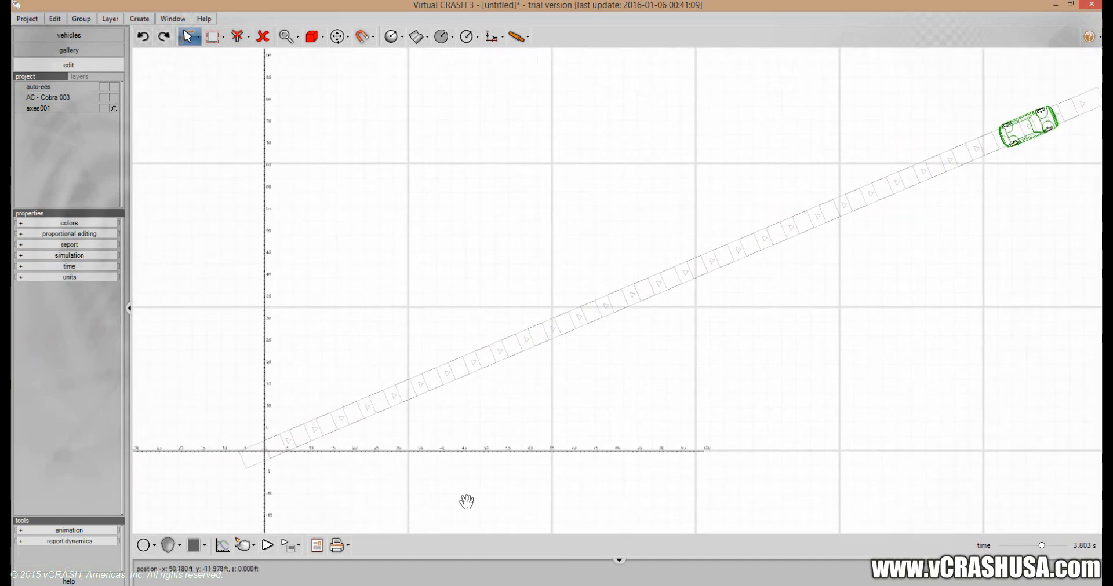
scroll(426, 502, up, 3)
middle_drag(449, 500, 589, 505)
scroll(437, 502, up, 3)
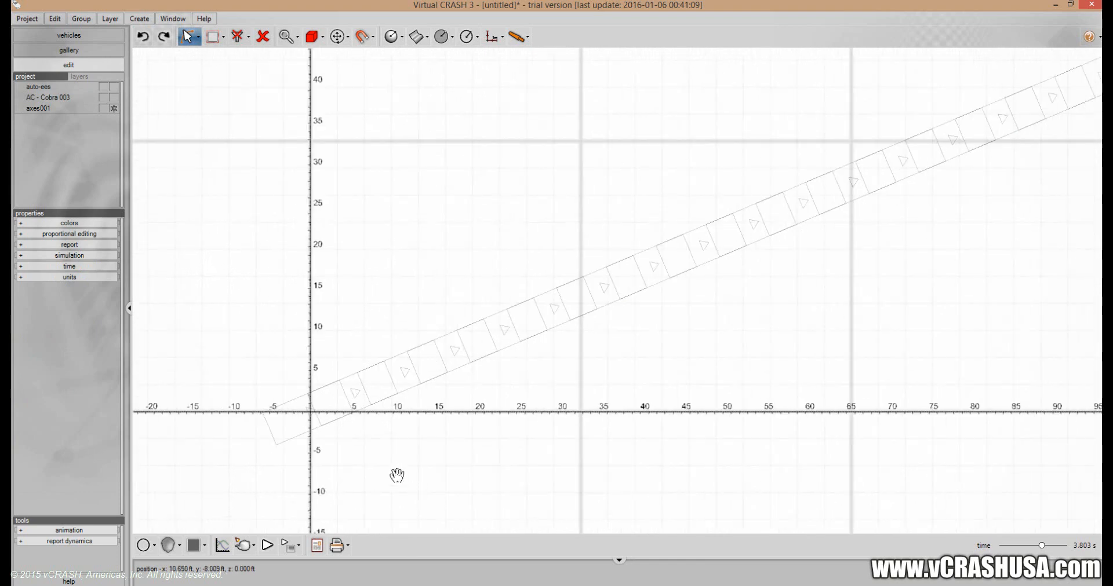
middle_drag(397, 475, 420, 514)
scroll(427, 498, up, 3)
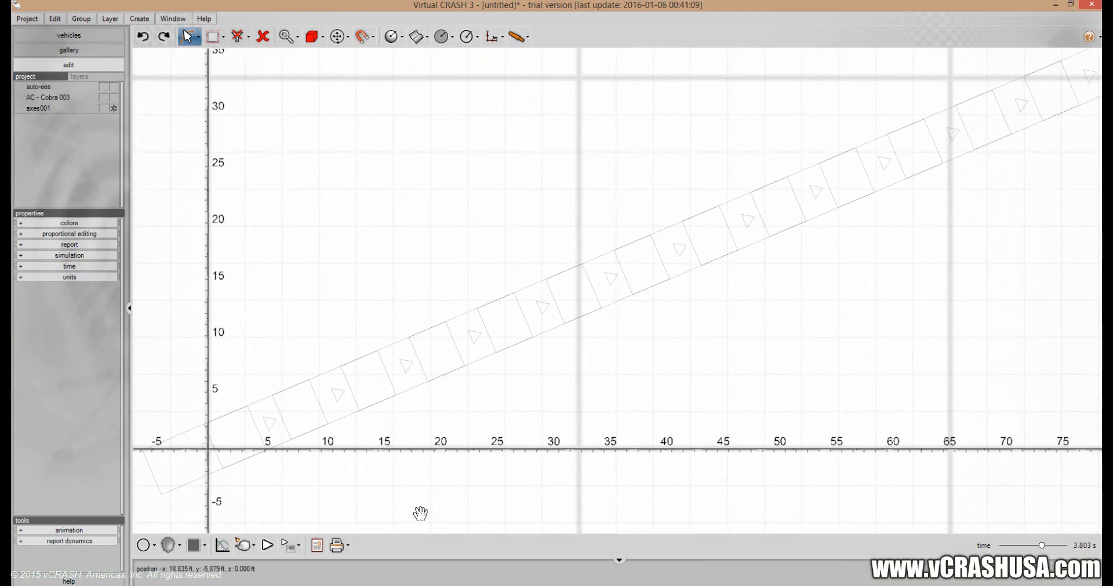
middle_drag(420, 514, 447, 486)
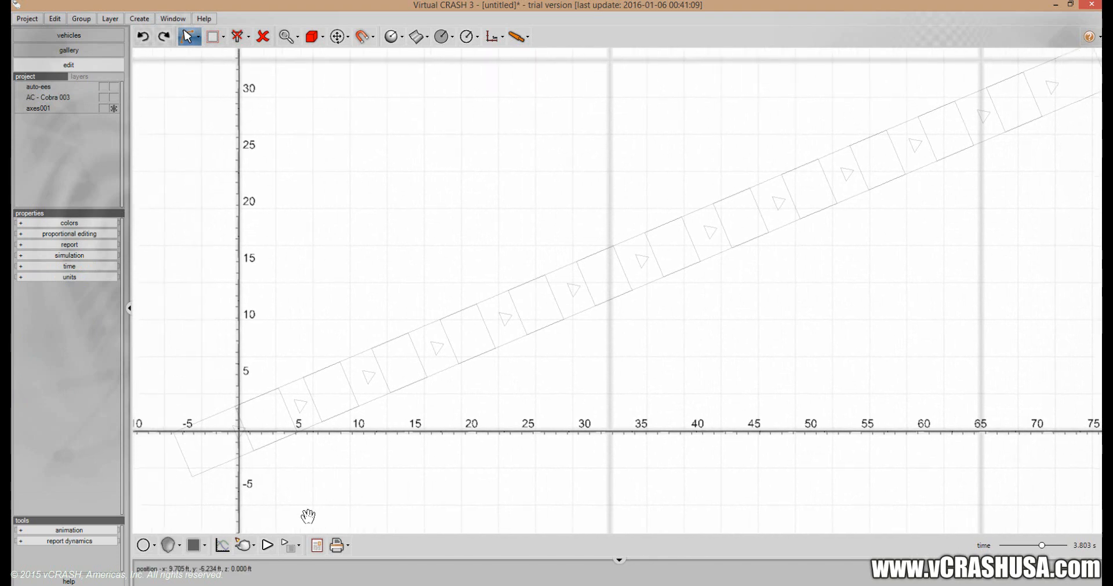
click(268, 546)
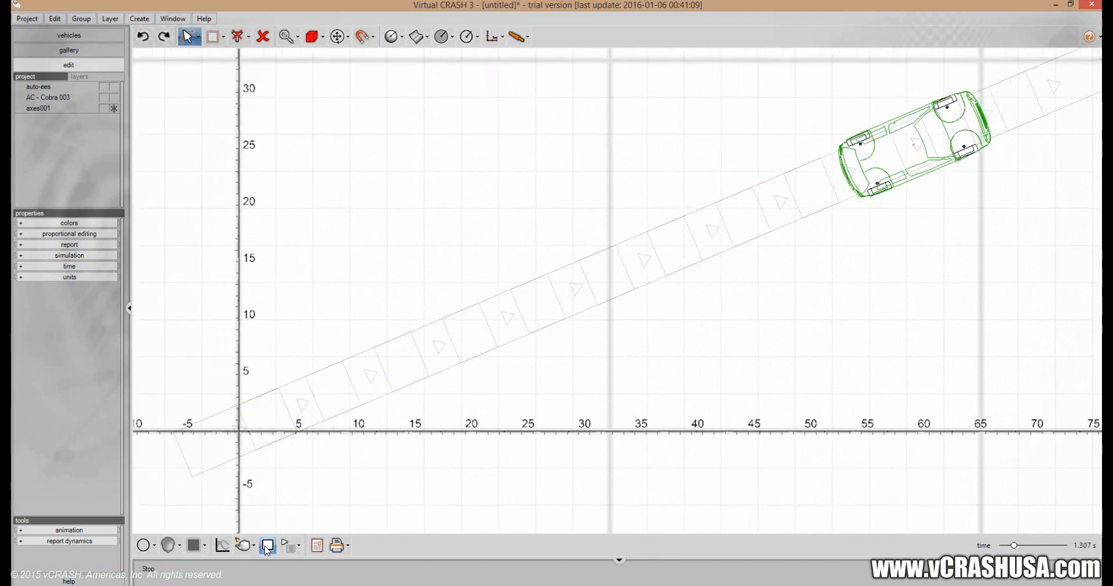